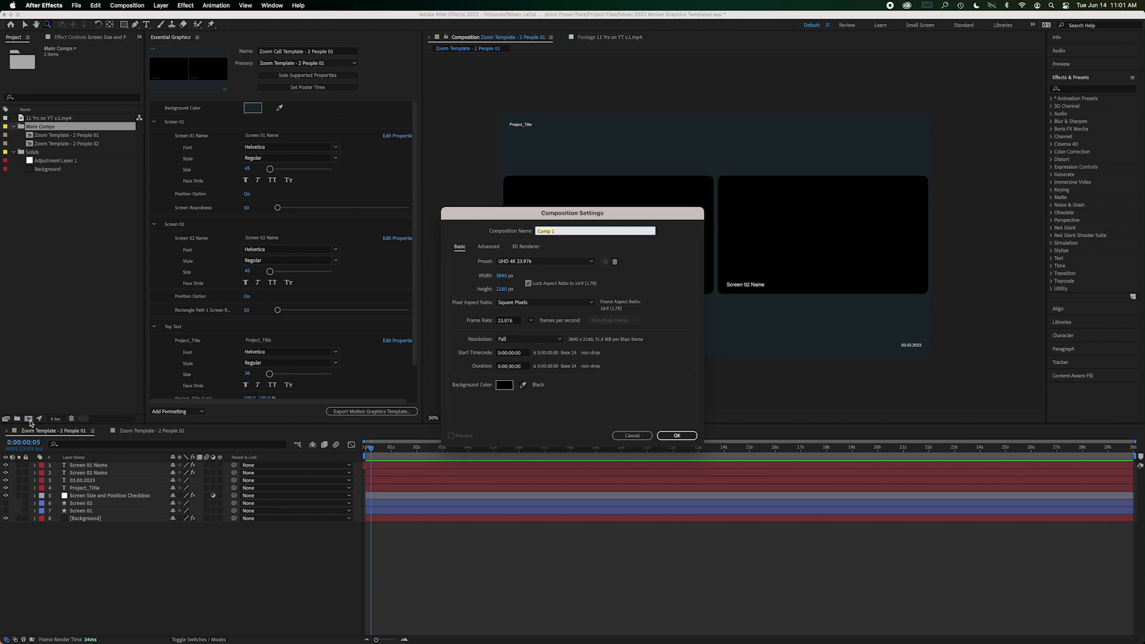
Name the new 3840 x 2160 composition "Tutorial Zoom Mogrt Fancy Fancy" and create it.
text(utu)
key(BackSpace)
text(orial Zoom Mogrt Fancy Fancy)
key(Return)
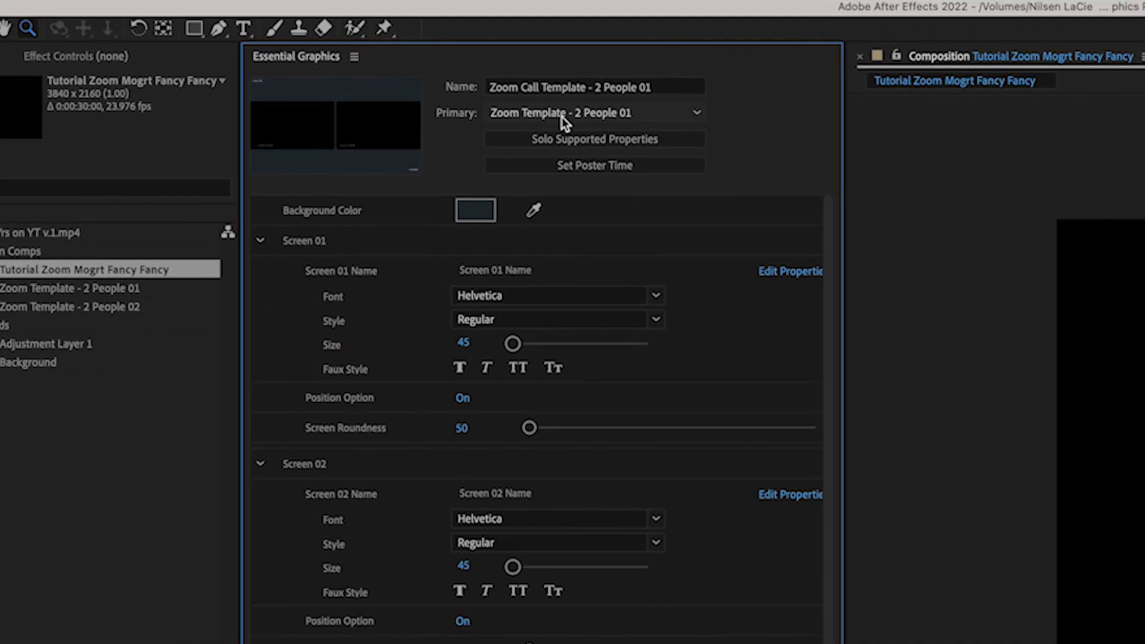
Make Tutorial Zoom Mogrt Fancy Fancy the primary Essential Graphics composition and name the template "Tutorial Zoom Mogrt Fancy Fancy 01".
click(294, 65)
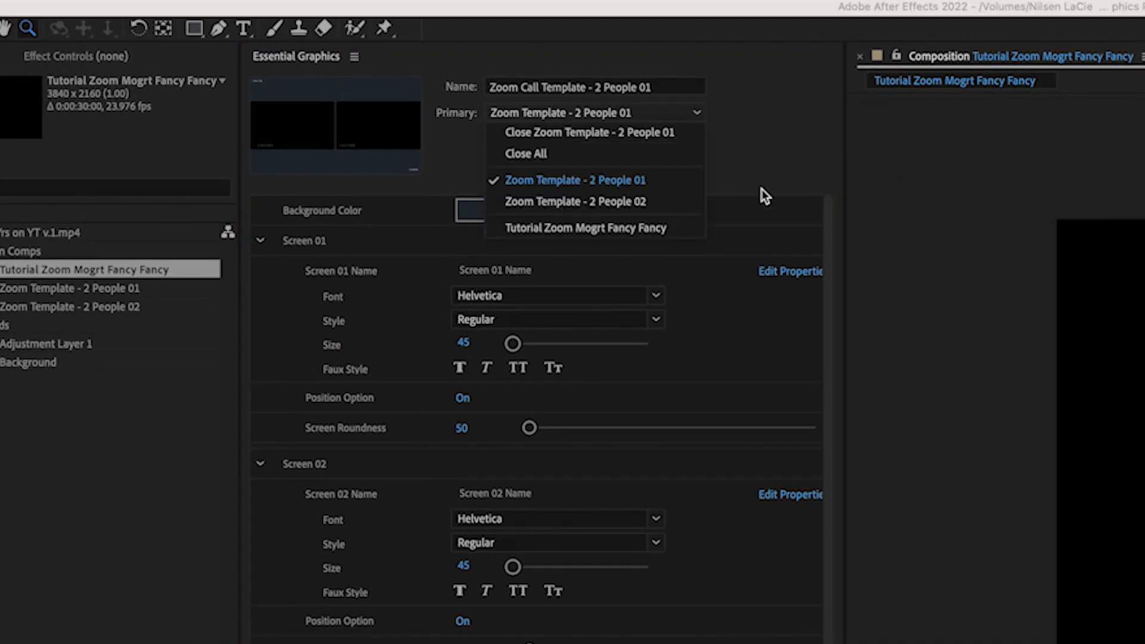
click(659, 227)
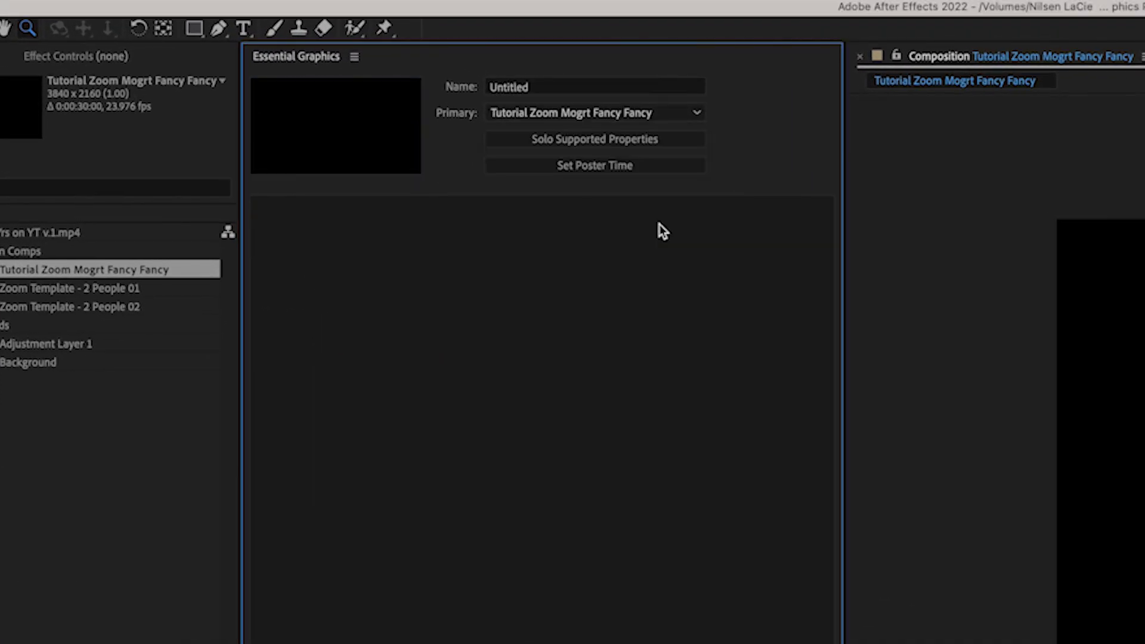
click(539, 88)
text(Tutorial Zoom Mogrt Fancy Fancy)
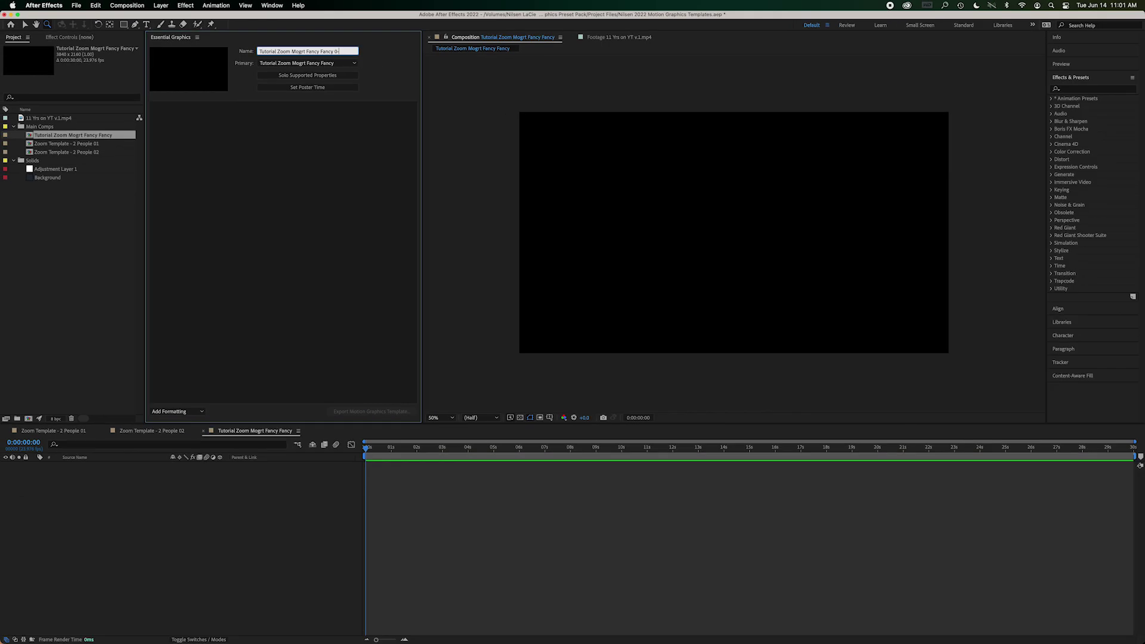
key(Return)
Create a full-frame 3840 x 2160 solid background in a medium gray-blue colour.
click(161, 6)
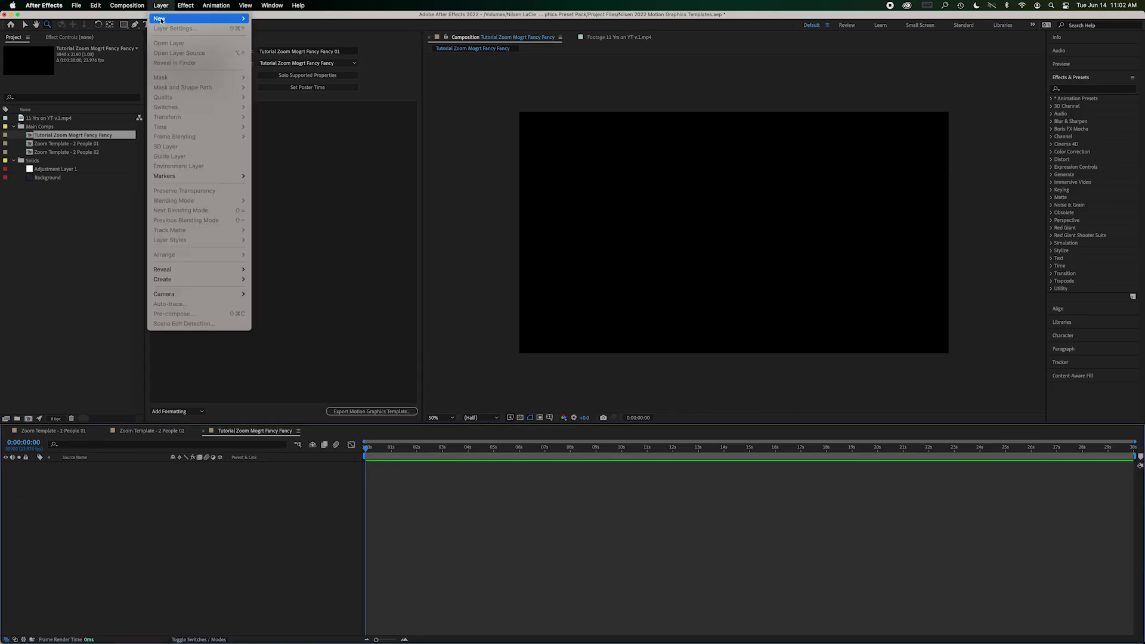
mouse_move(196, 19)
click(295, 28)
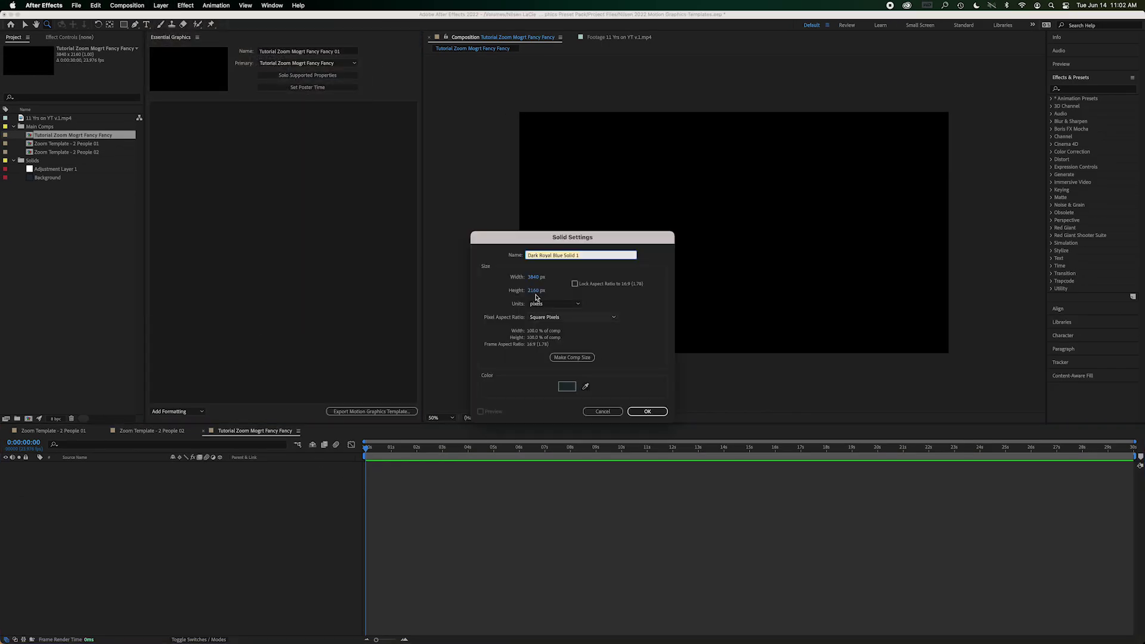
click(568, 383)
mouse_move(491, 315)
mouse_down()
mouse_move(527, 323)
mouse_move(519, 338)
mouse_move(504, 327)
mouse_up()
click(662, 278)
click(647, 410)
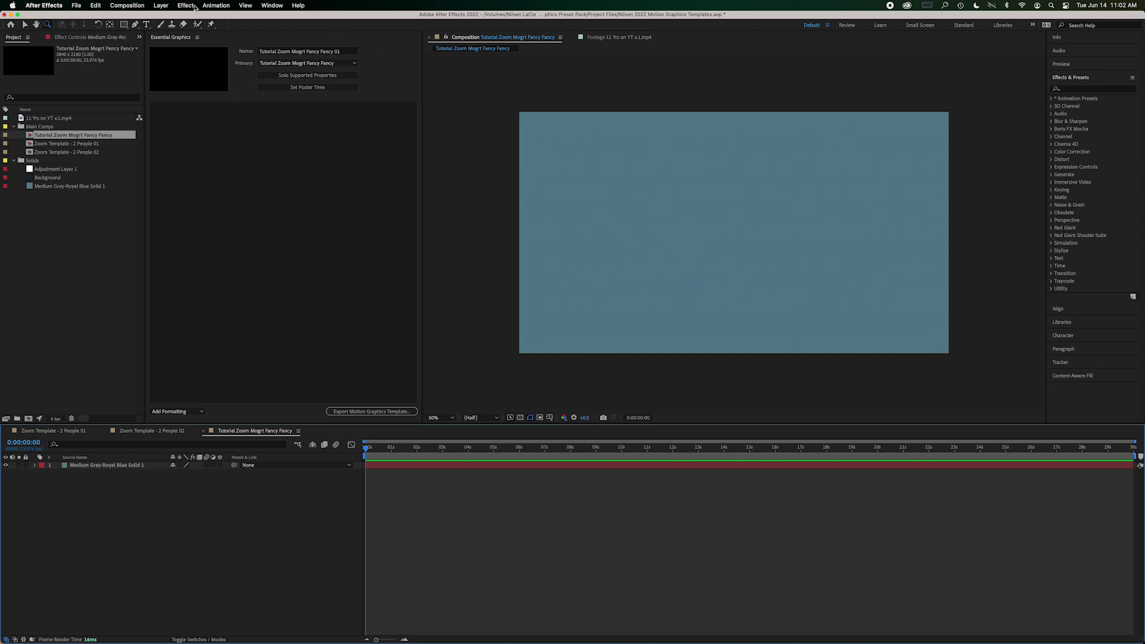
Create an empty shape layer above the solid and add a rectangle path to its contents.
click(161, 5)
mouse_move(167, 18)
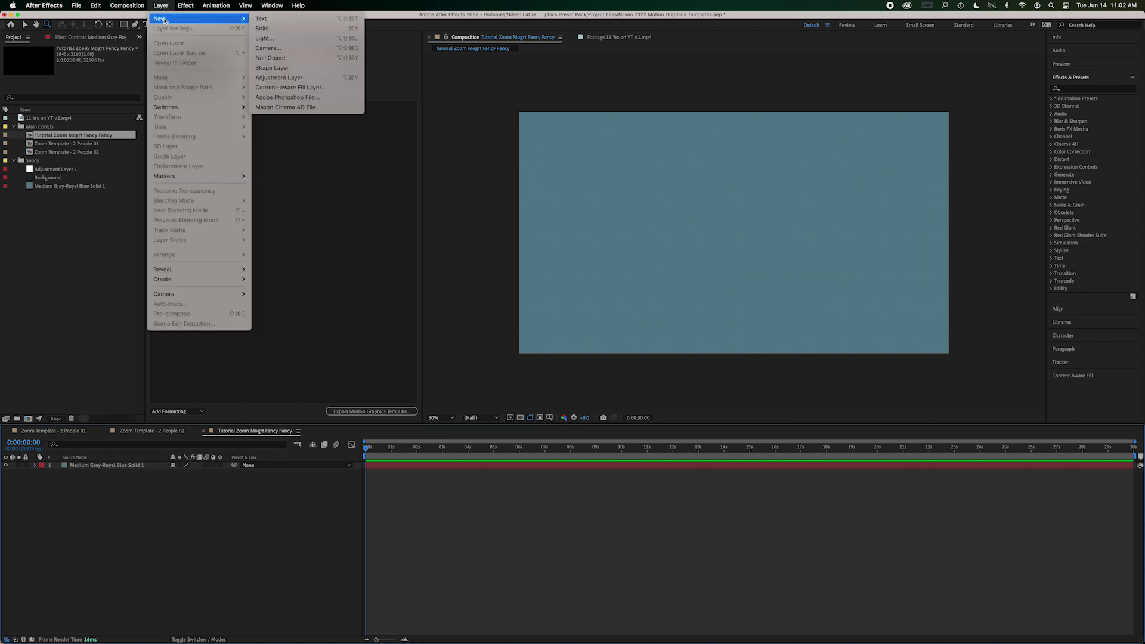
click(263, 68)
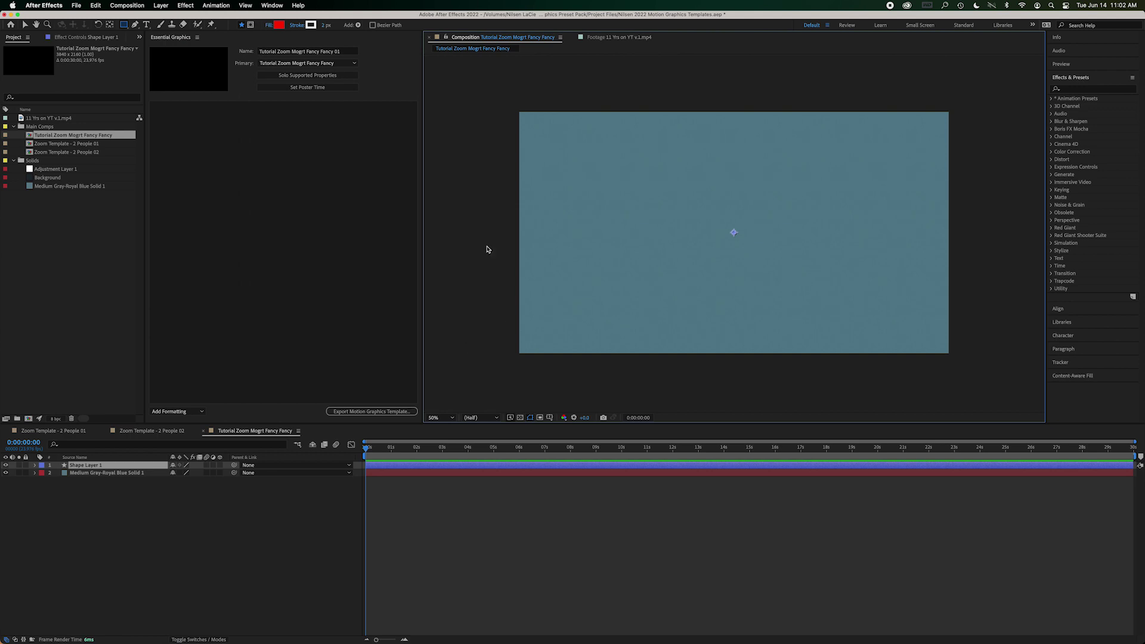
click(35, 466)
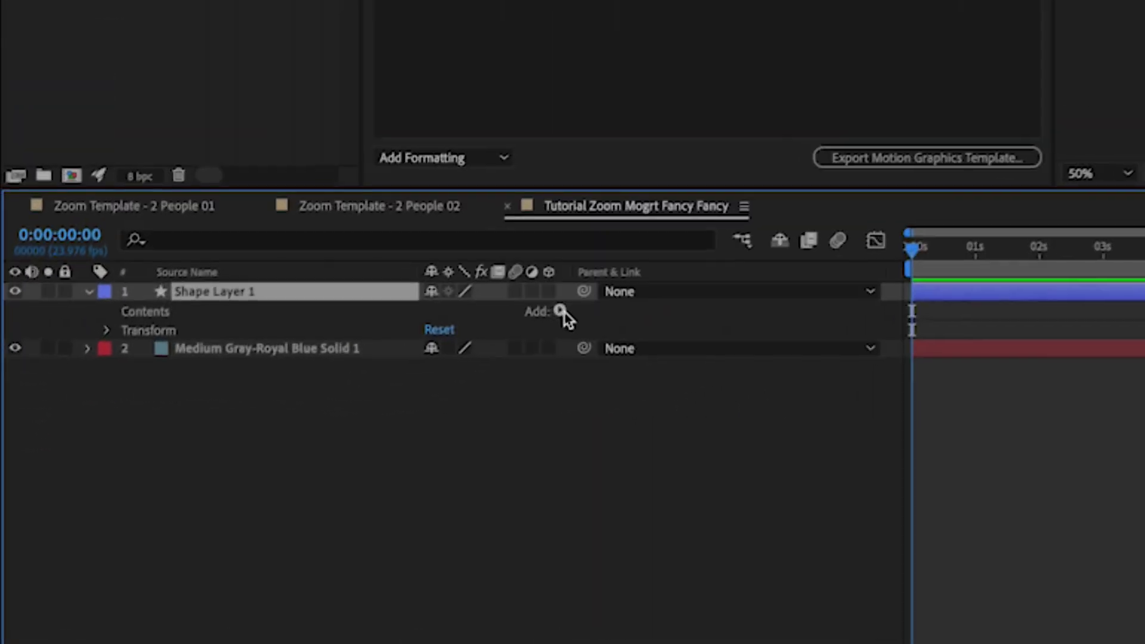
click(225, 473)
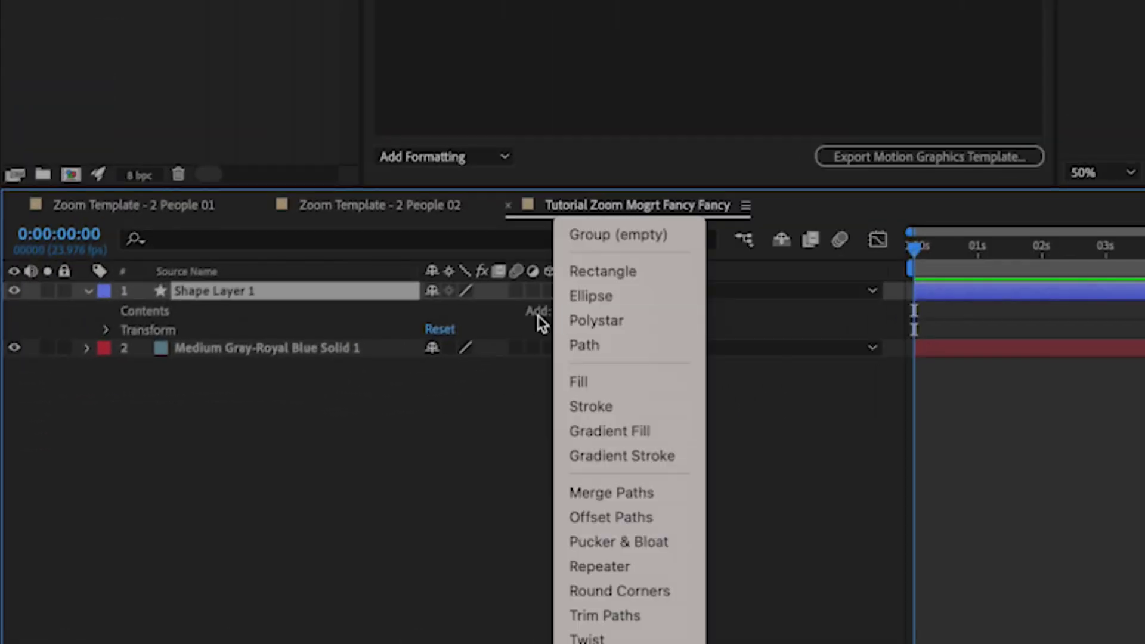
click(582, 276)
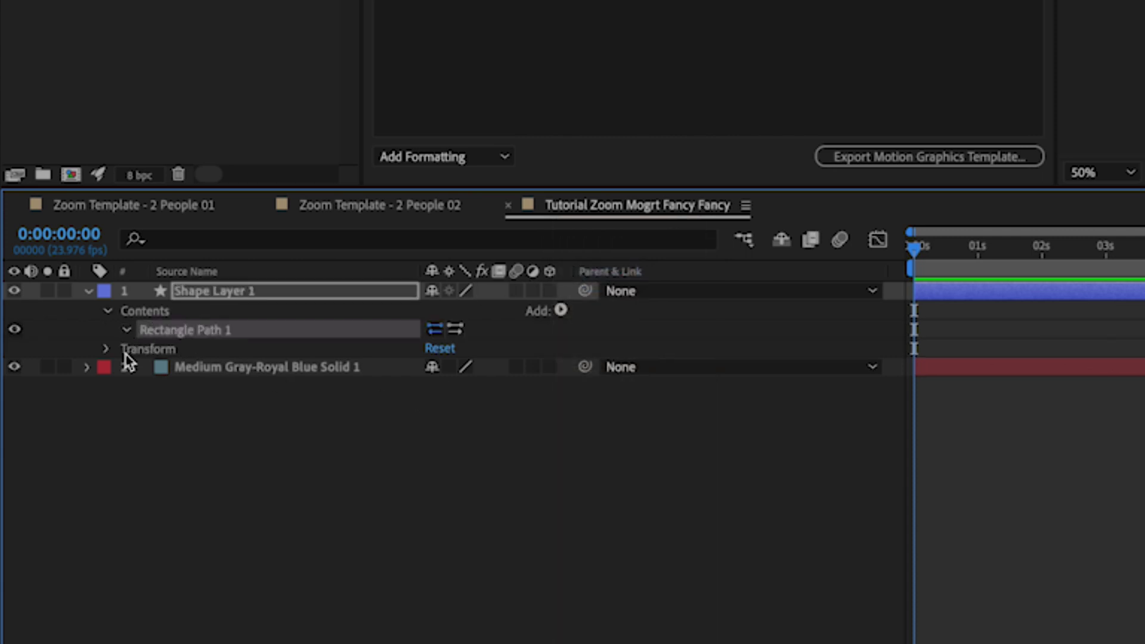
Set the rectangle path's size to 1920 x 1080.
click(125, 331)
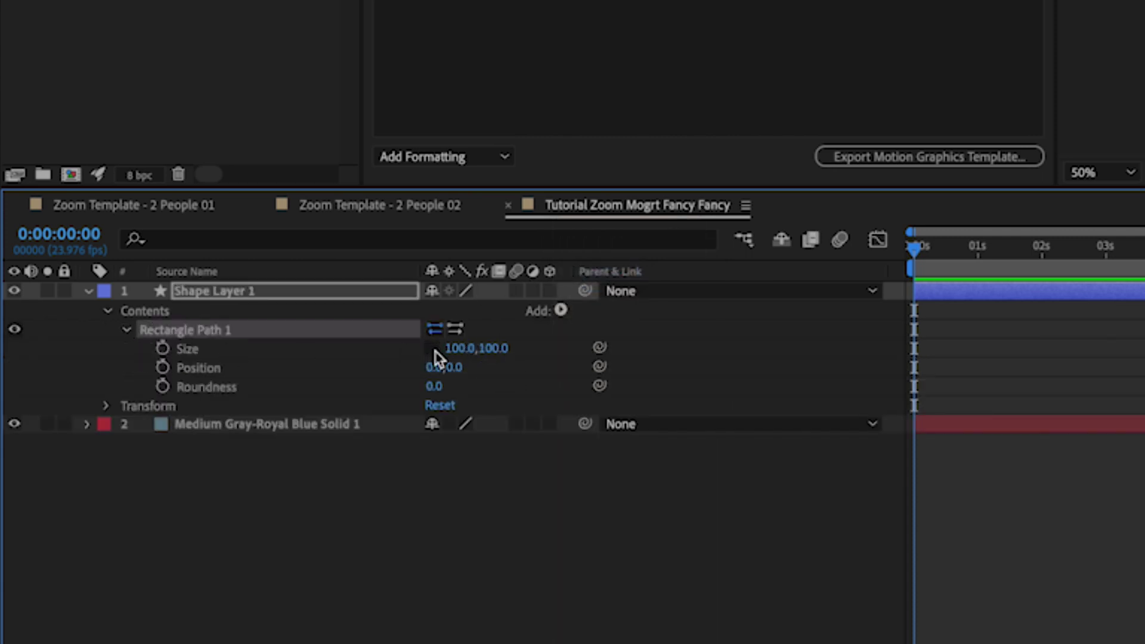
click(455, 350)
text(1920)
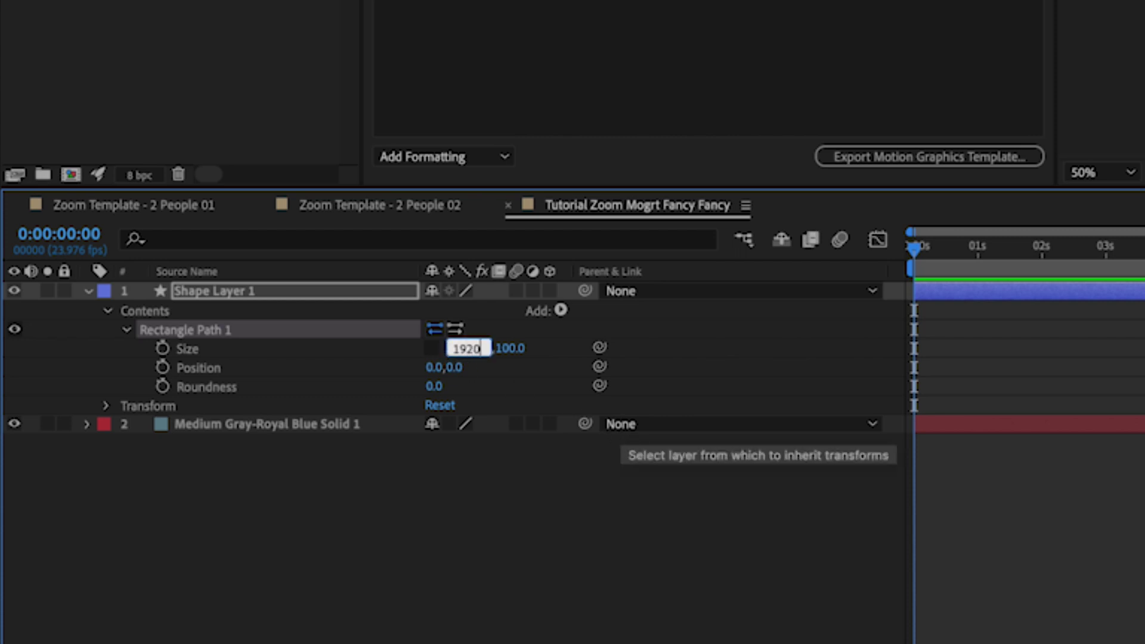
key(Tab)
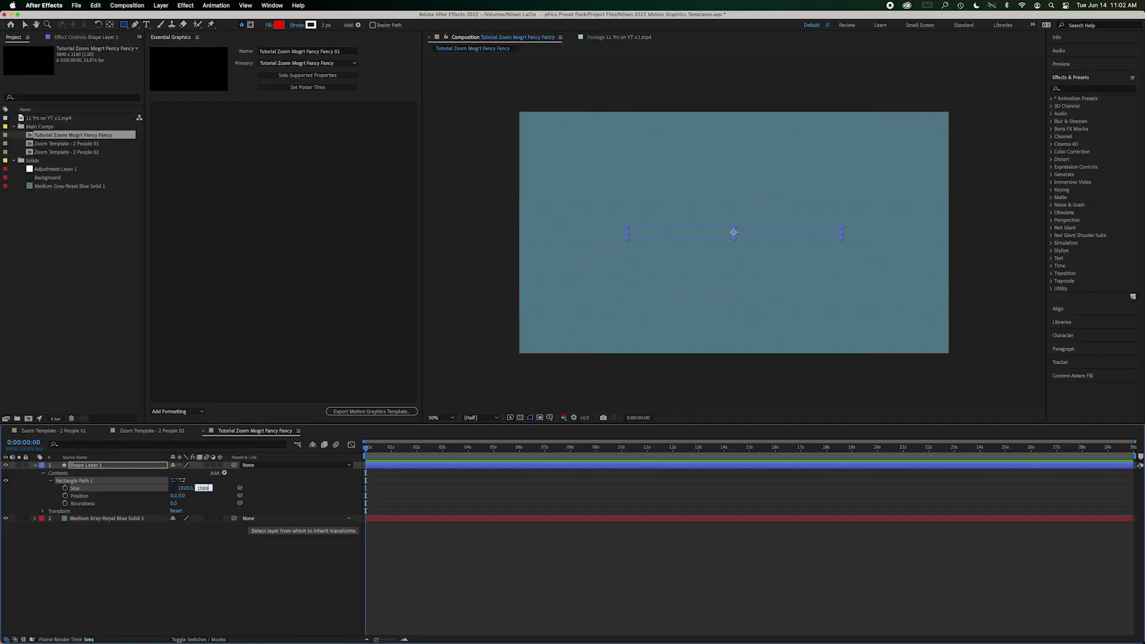
text(1080)
key(Return)
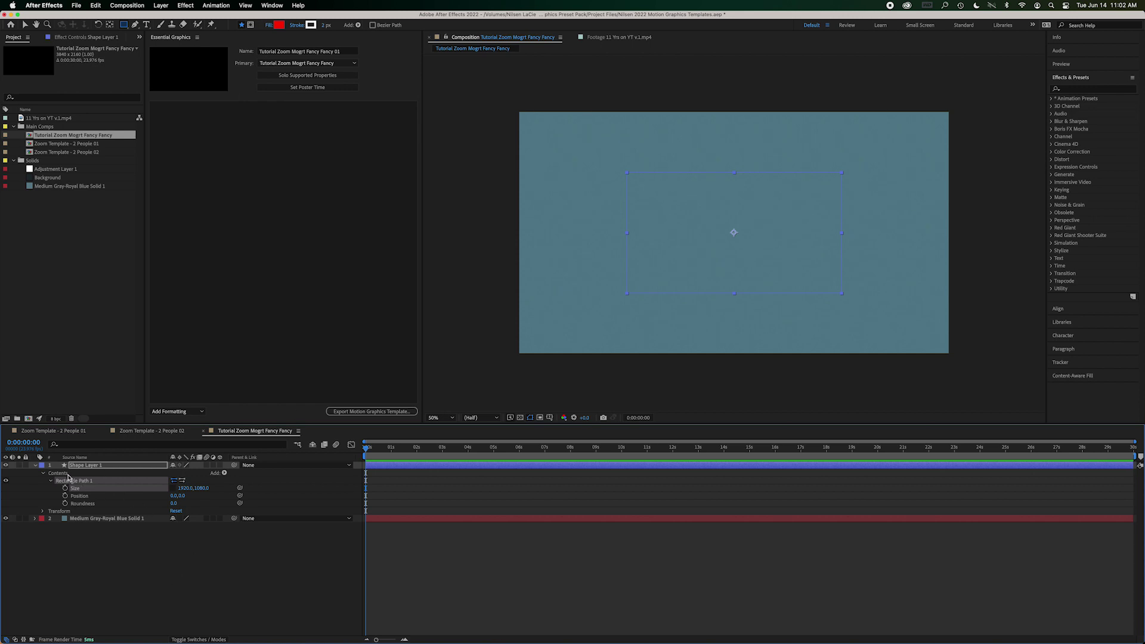
Add a fill to the rectangle shape and change its colour to light gray.
click(225, 474)
click(233, 501)
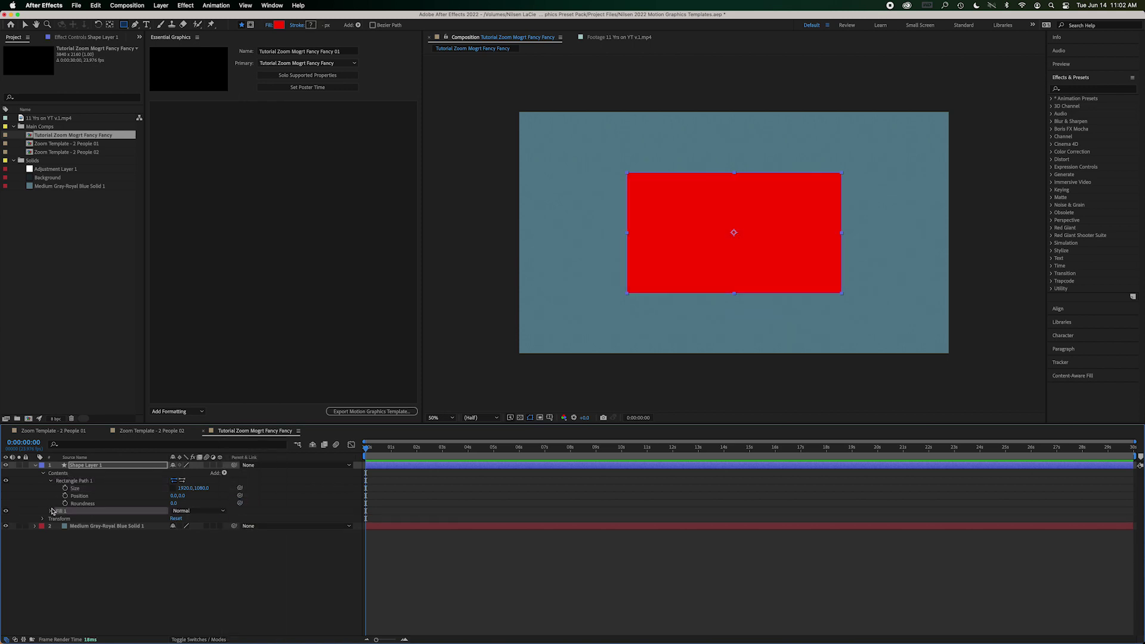
click(50, 511)
click(175, 534)
drag(497, 335, 433, 295)
click(662, 278)
click(133, 602)
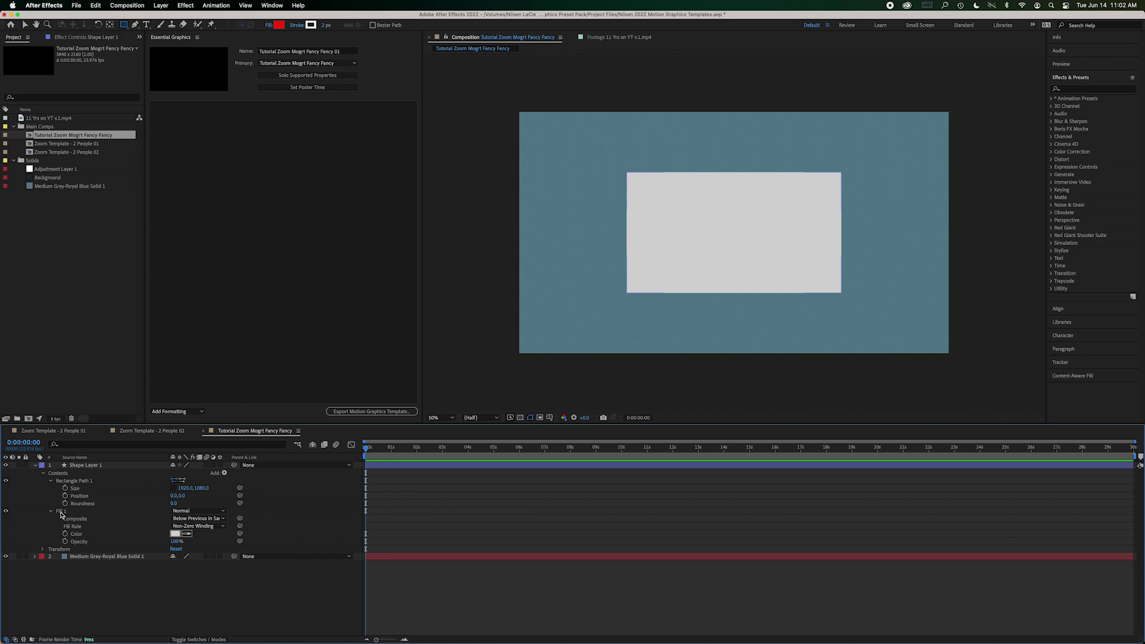
Try rounding the rectangle's corners and return the roundness to 0.
click(80, 505)
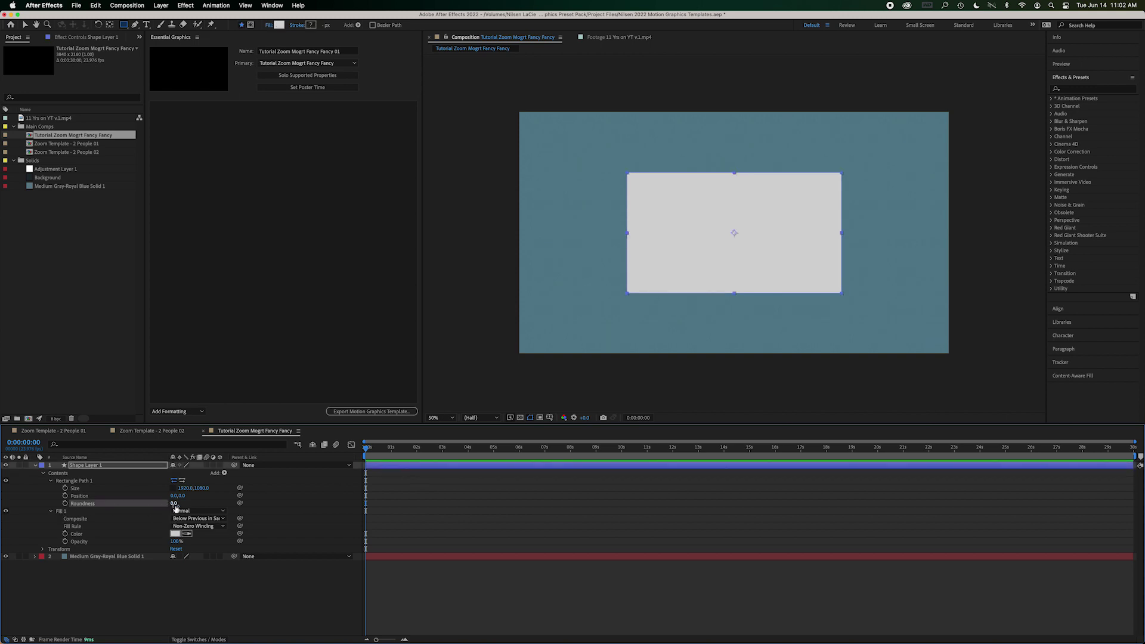
drag(174, 505, 201, 504)
drag(174, 505, 162, 506)
click(93, 621)
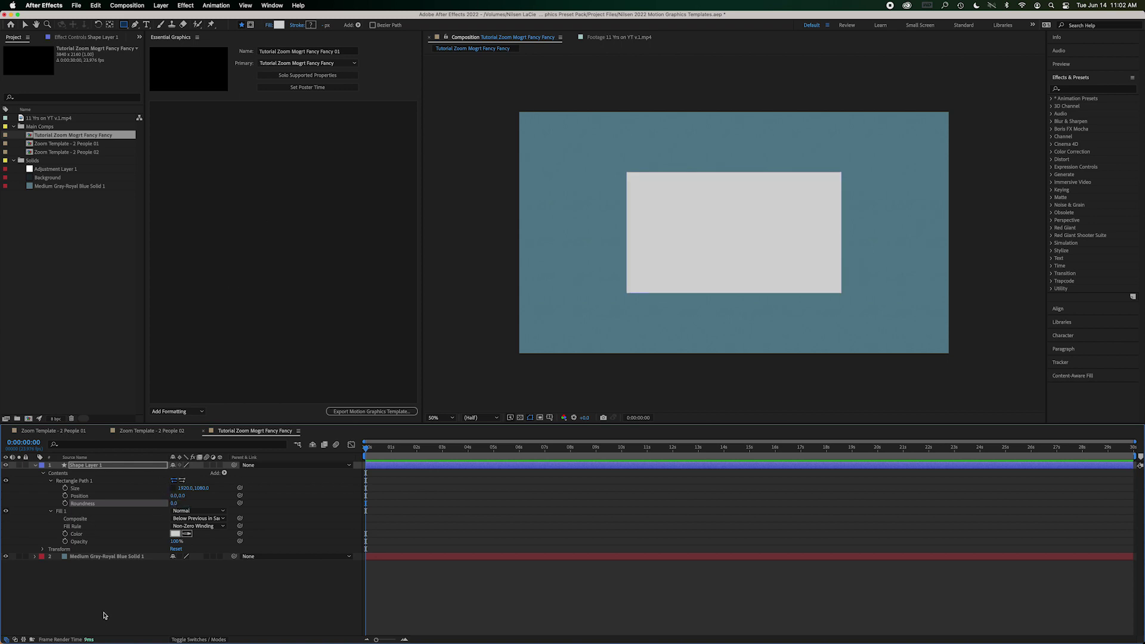
Overlay the composition view with the grid and the title/action-safe guides.
click(550, 419)
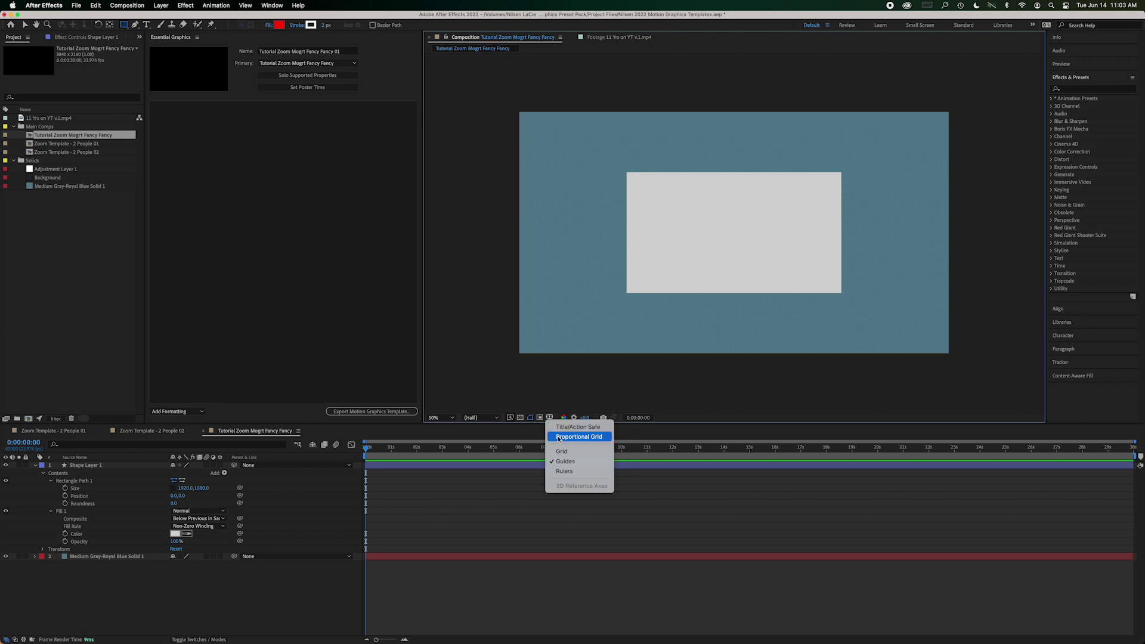
click(564, 436)
click(550, 418)
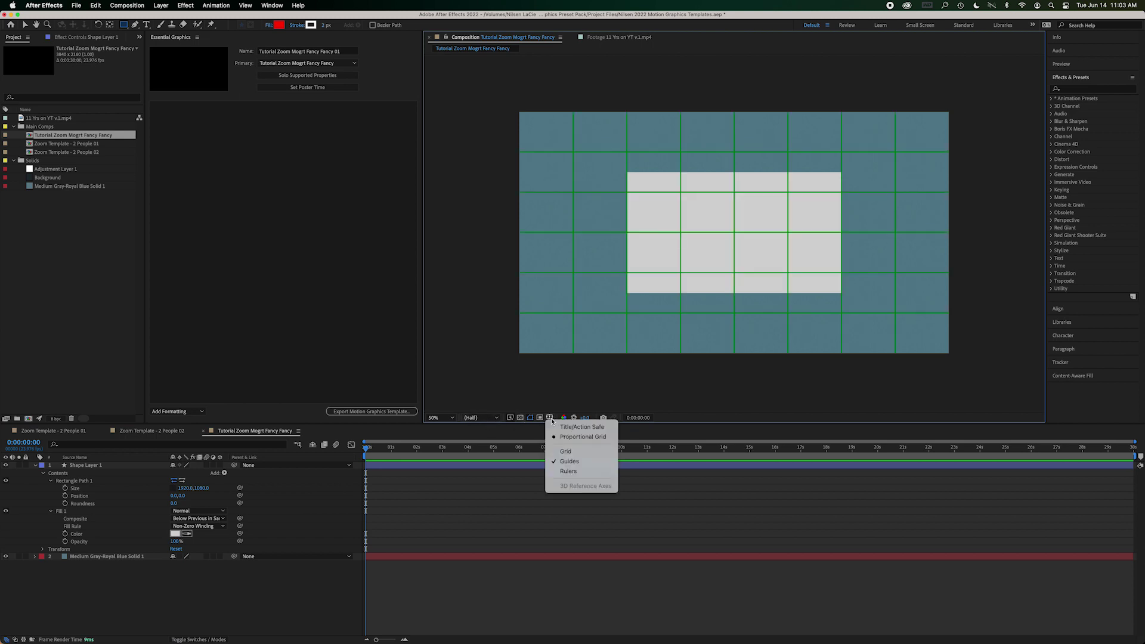
click(574, 451)
click(551, 420)
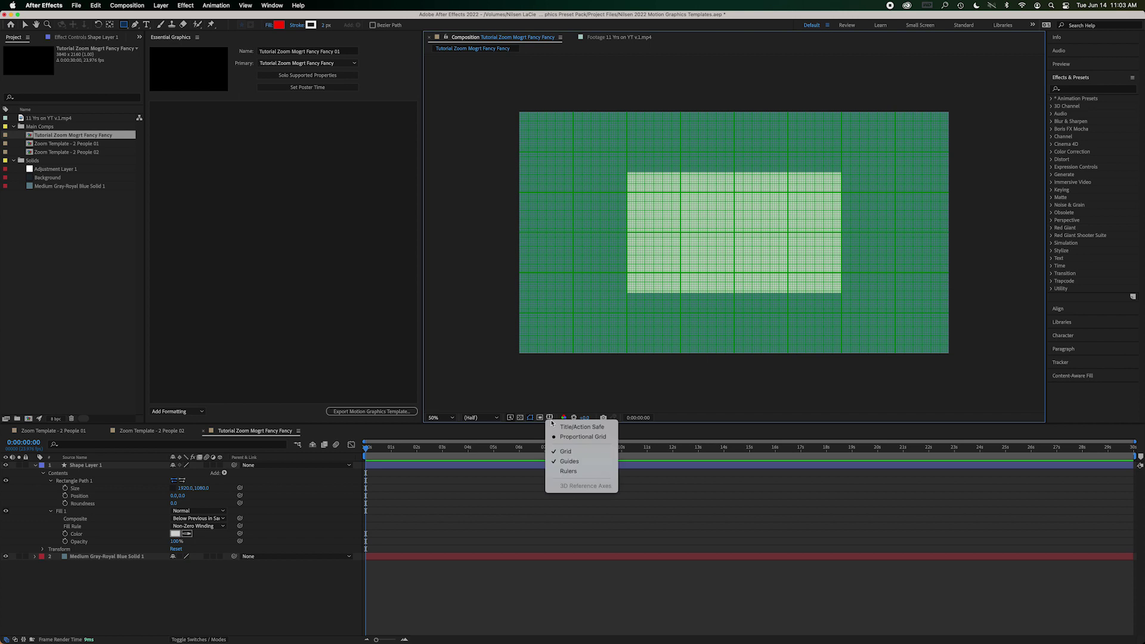
click(563, 427)
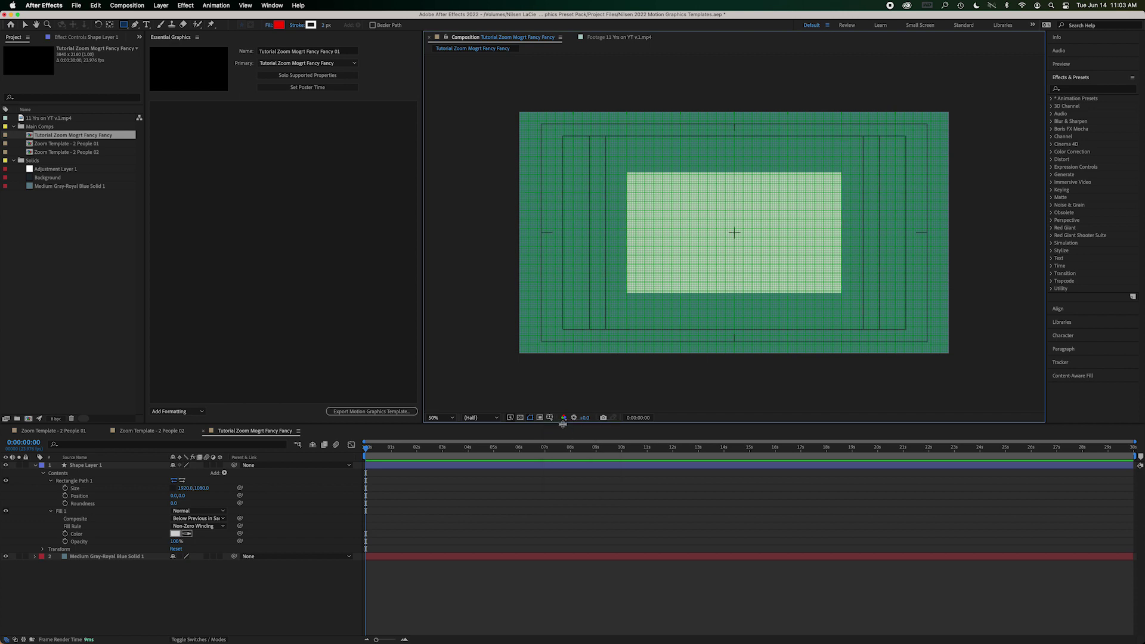
key(period)
key(period)
key(comma)
key(comma)
Shift the shape layer horizontally to position 920, 1080, leaving its right edge just left of the frame centre.
click(87, 468)
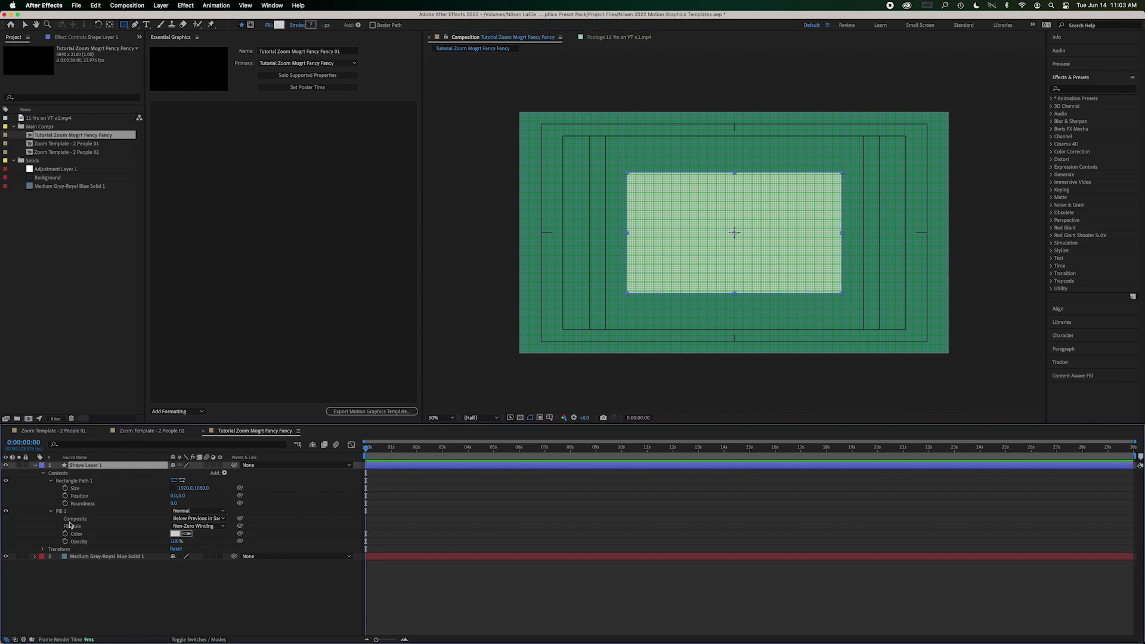
click(42, 549)
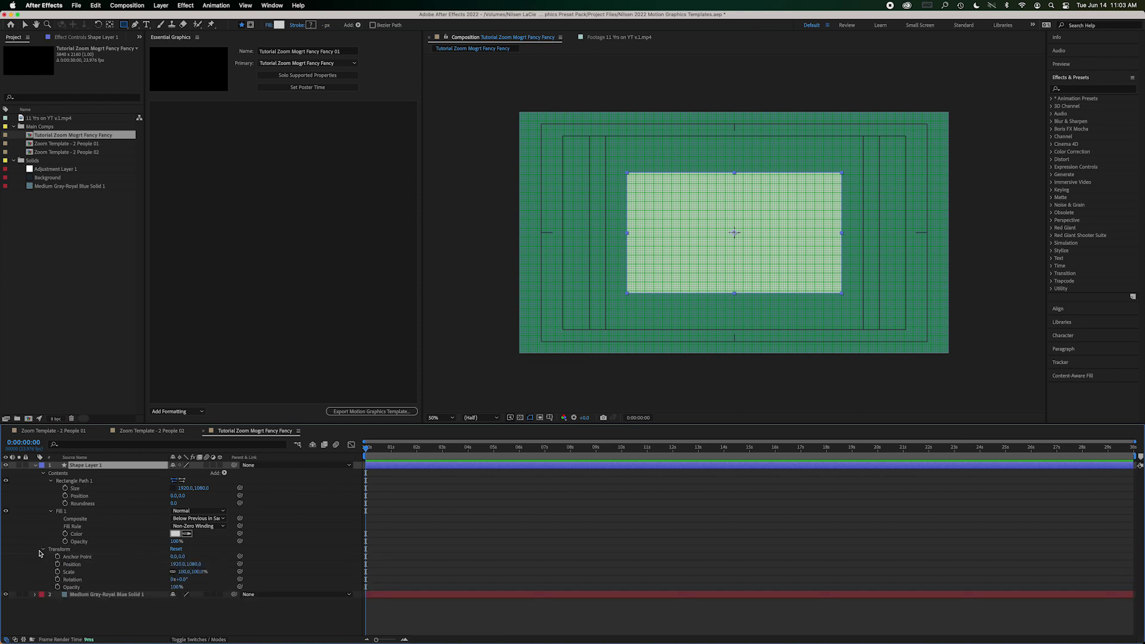
click(76, 563)
drag(177, 564, 71, 568)
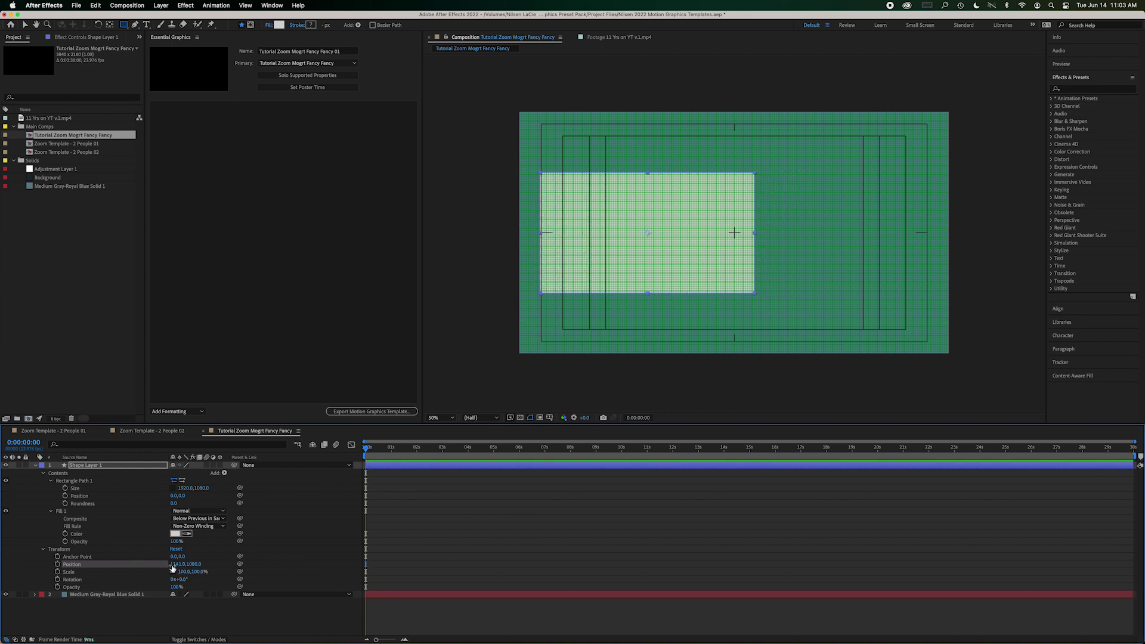
drag(176, 564, 119, 564)
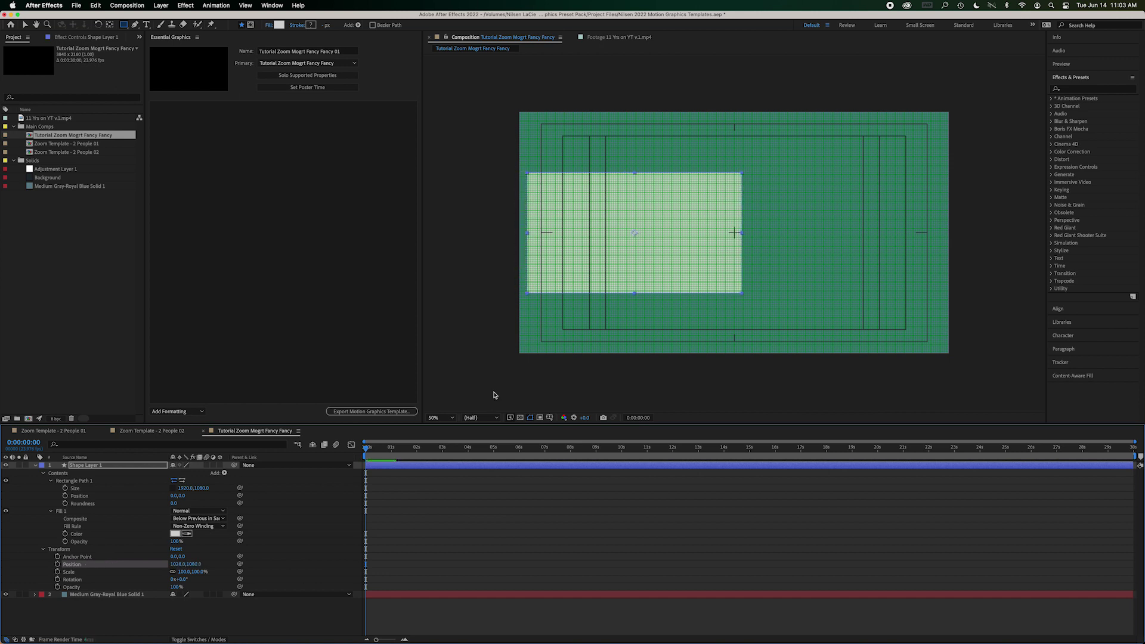
key(period)
key(period)
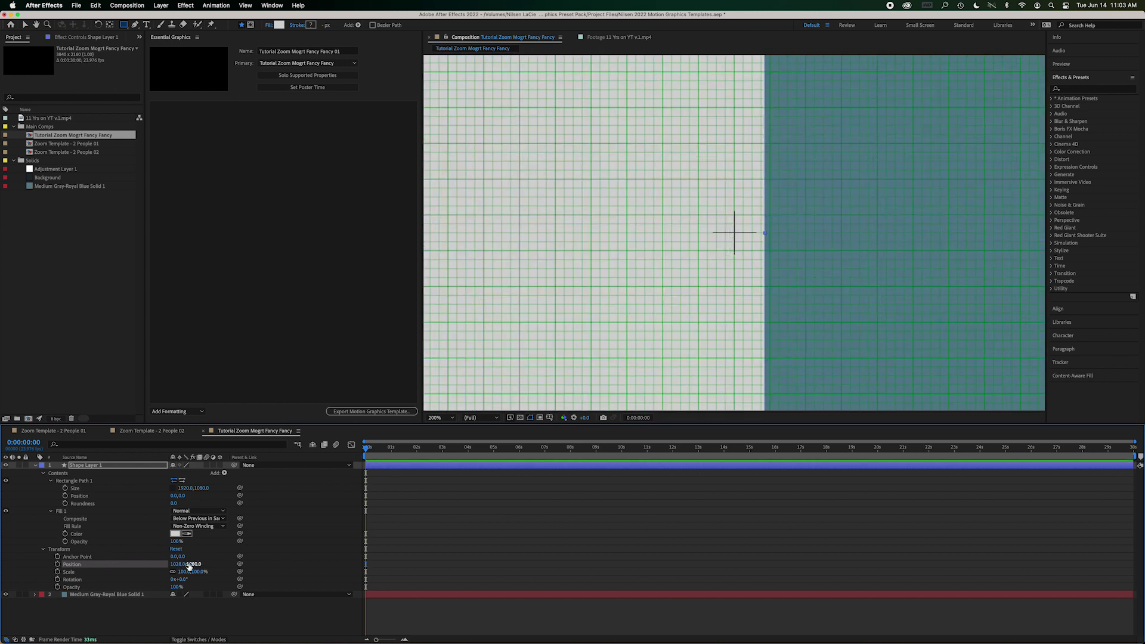
drag(177, 565, 129, 564)
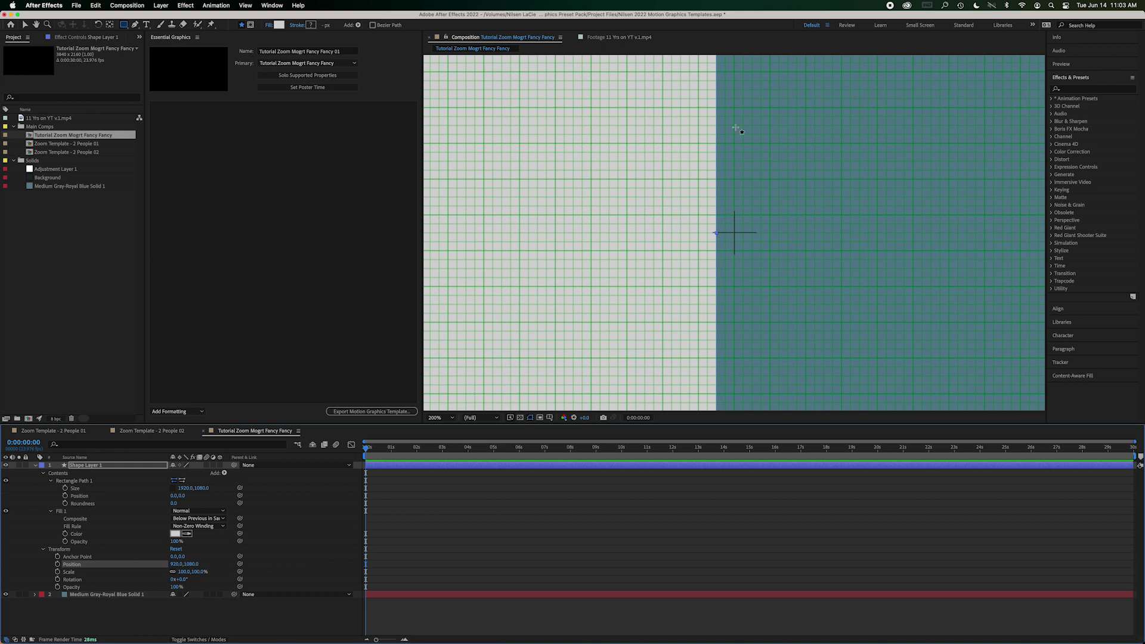
Move the shape layer's anchor point to the middle of the rectangle's right edge, at about 960, 0.
click(271, 5)
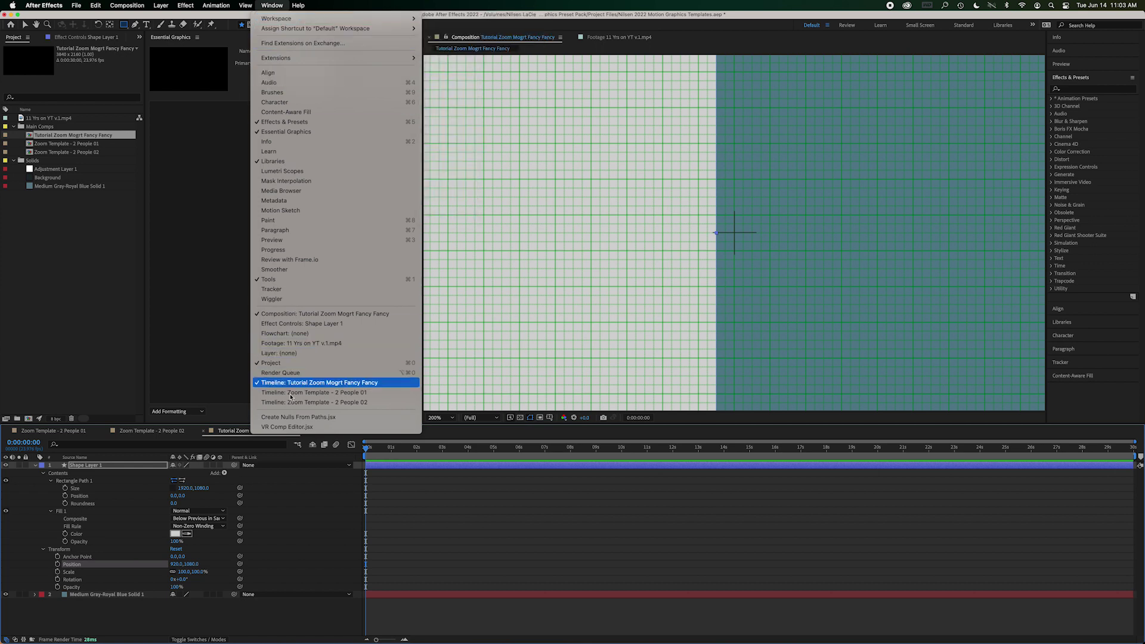
click(213, 311)
scroll(632, 266, down, 2)
key(y)
drag(623, 234, 733, 236)
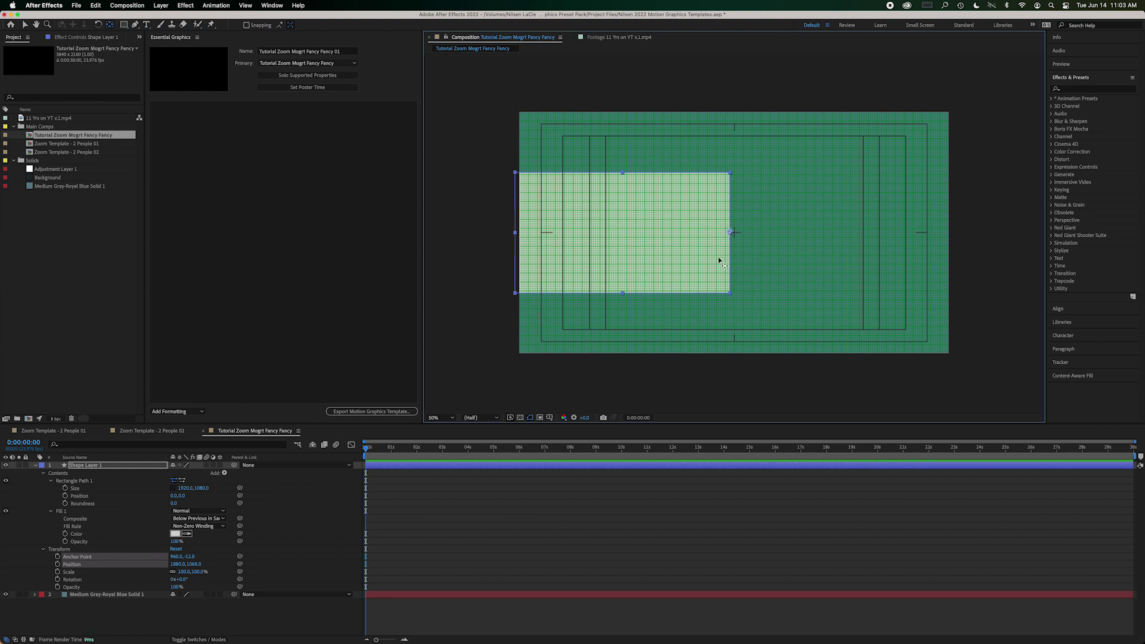
key(period)
key(period)
key(period)
key(period)
key(period)
drag(663, 213, 662, 235)
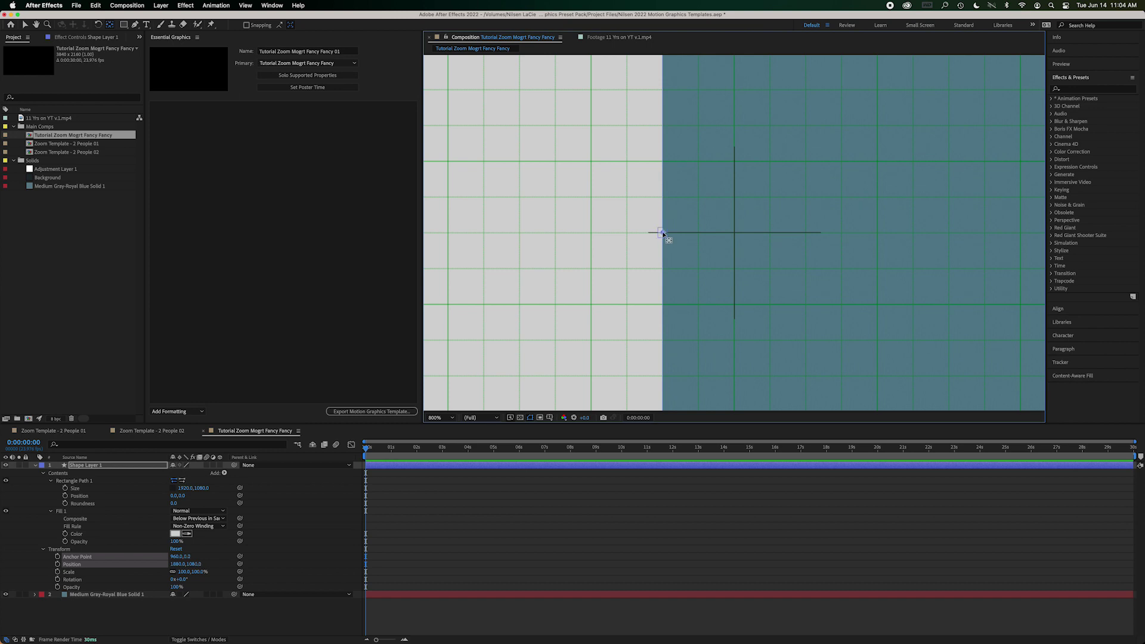
drag(663, 233, 663, 233)
key(comma)
key(comma)
key(comma)
key(comma)
key(comma)
key(comma)
key(comma)
key(period)
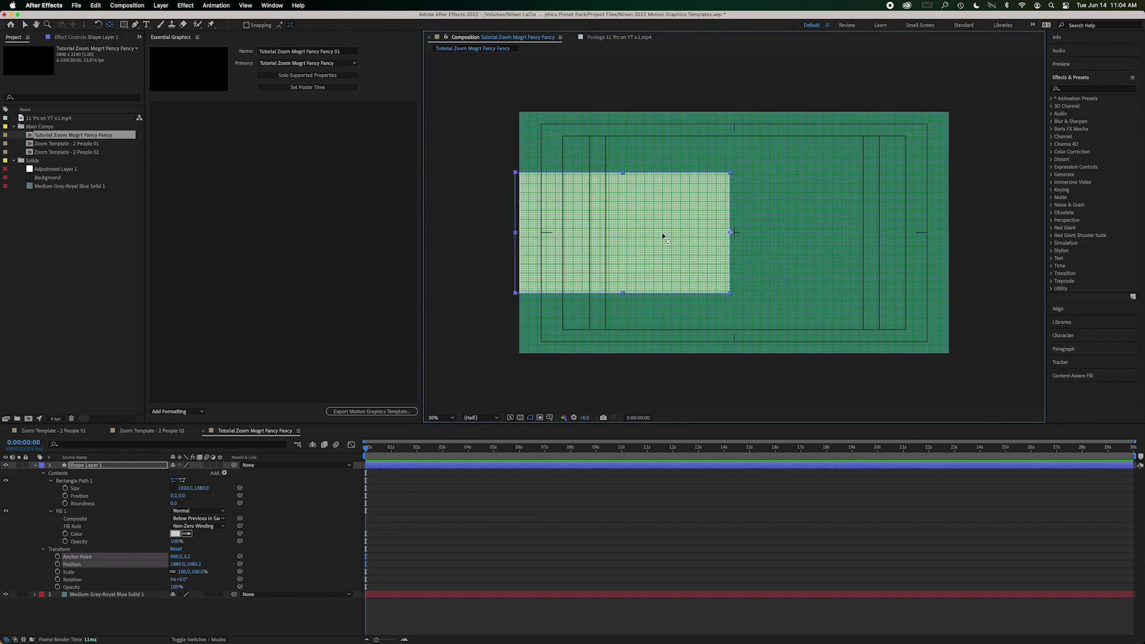
key(period)
key(comma)
click(201, 488)
drag(186, 488, 151, 489)
key(super+z)
Scale the shape layer uniformly down to 94%.
mouse_move(186, 572)
mouse_down()
mouse_move(167, 572)
mouse_move(177, 572)
mouse_up()
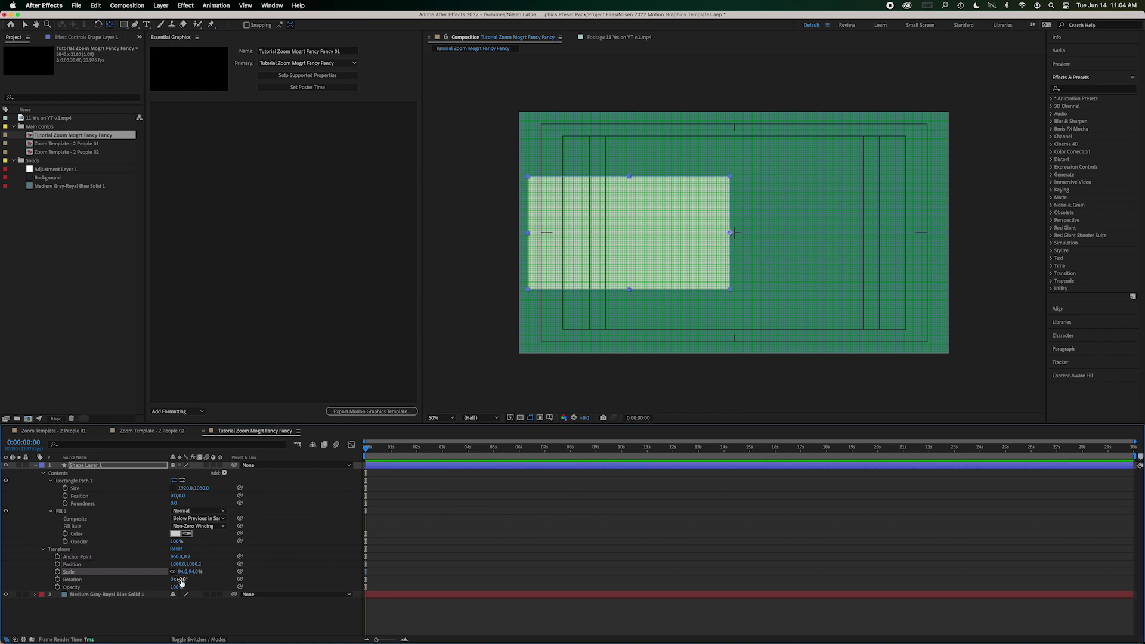
Scale the shape layer uniformly to 95%.
click(184, 573)
text(95)
key(Return)
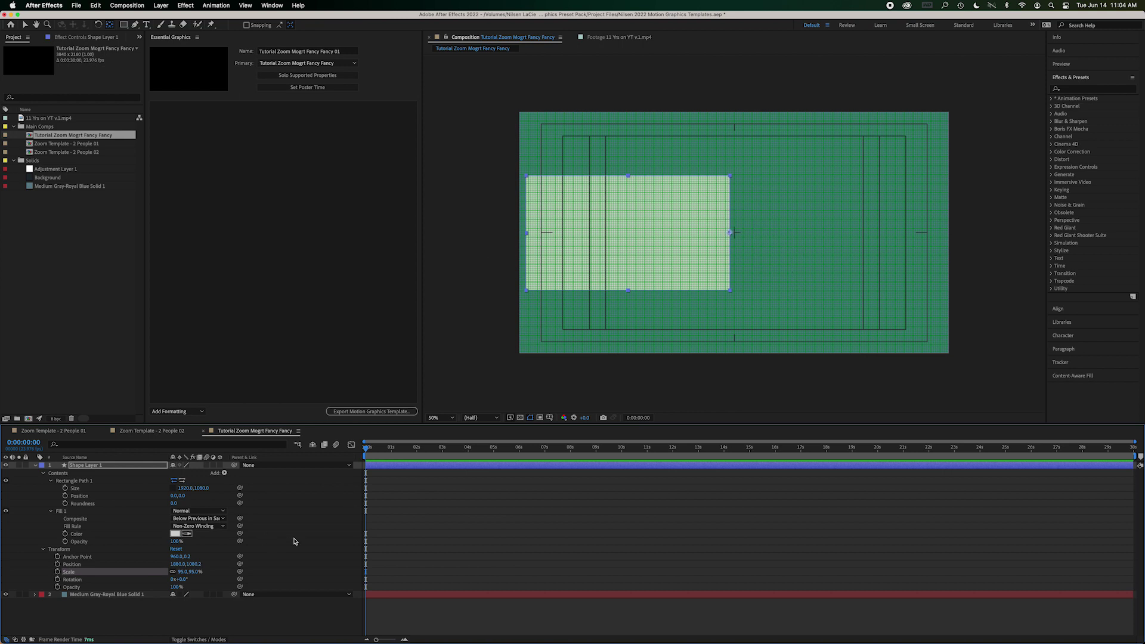
click(156, 617)
Duplicate the shape layer, naming the original Screen 01 and the copy Screen 02.
click(88, 467)
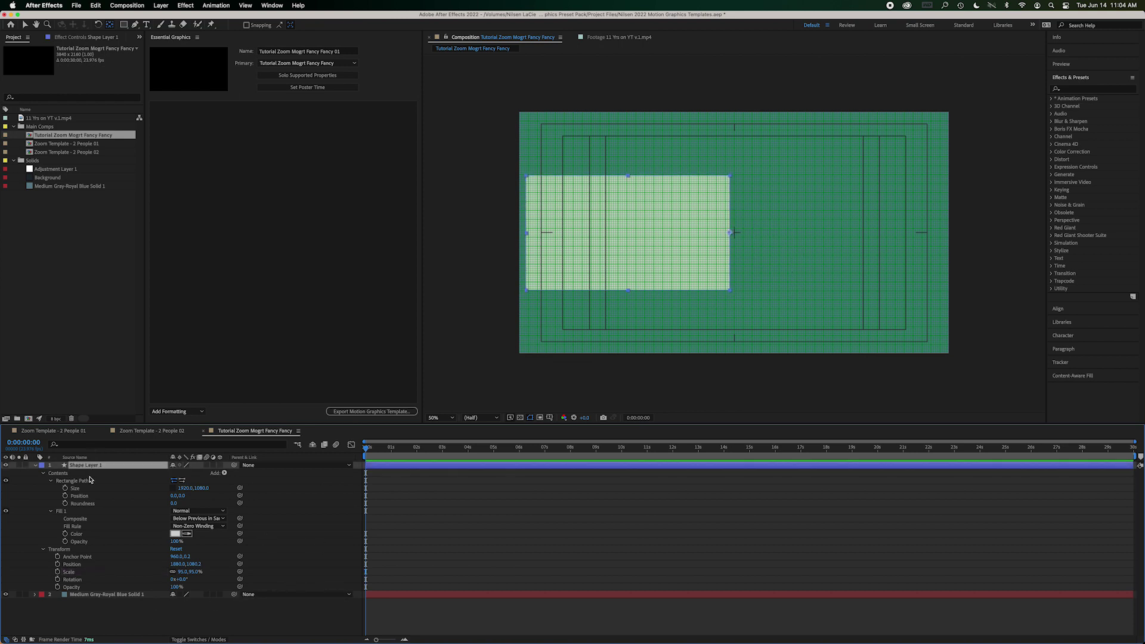
key(super+d)
click(91, 473)
key(Return)
text(Screen 0)
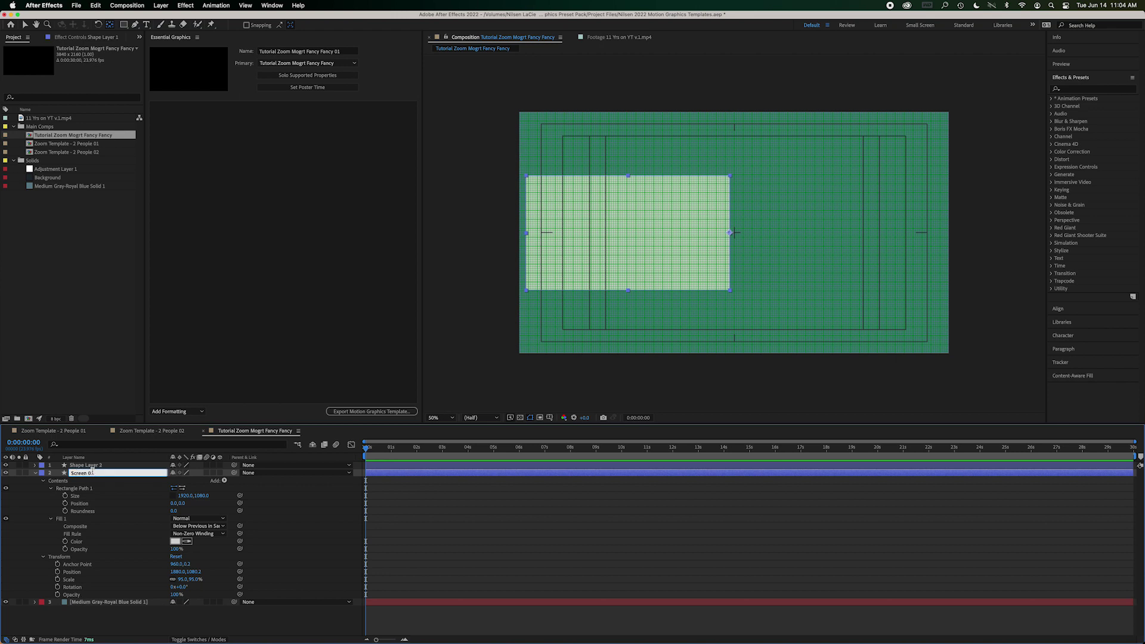
text(1)
click(94, 467)
key(Return)
text(Scre)
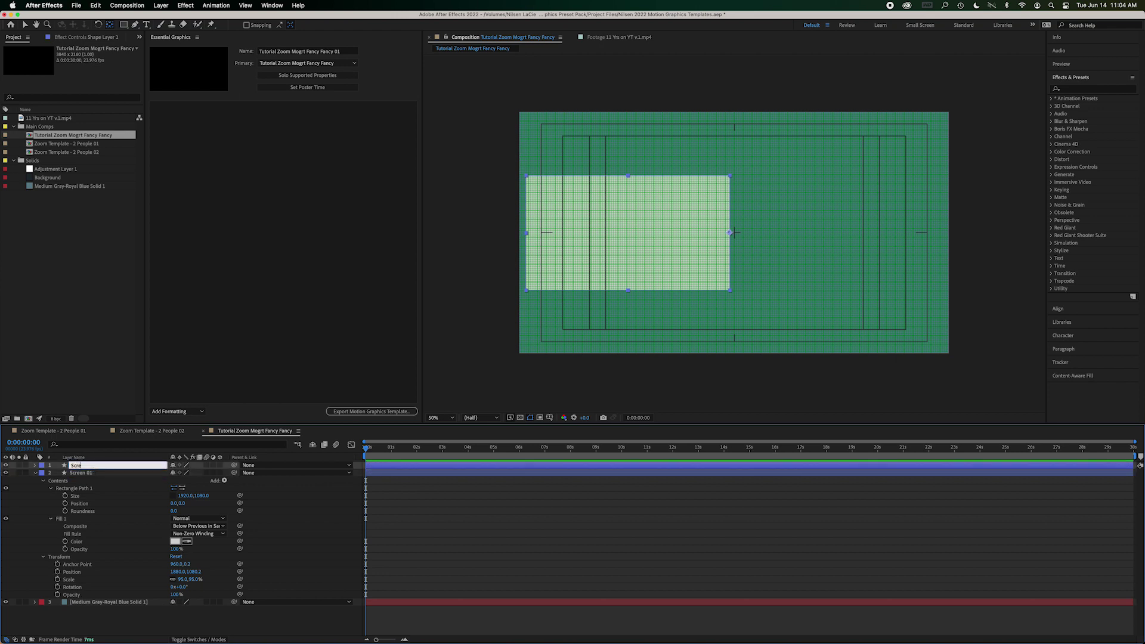
text(en 02)
key(Return)
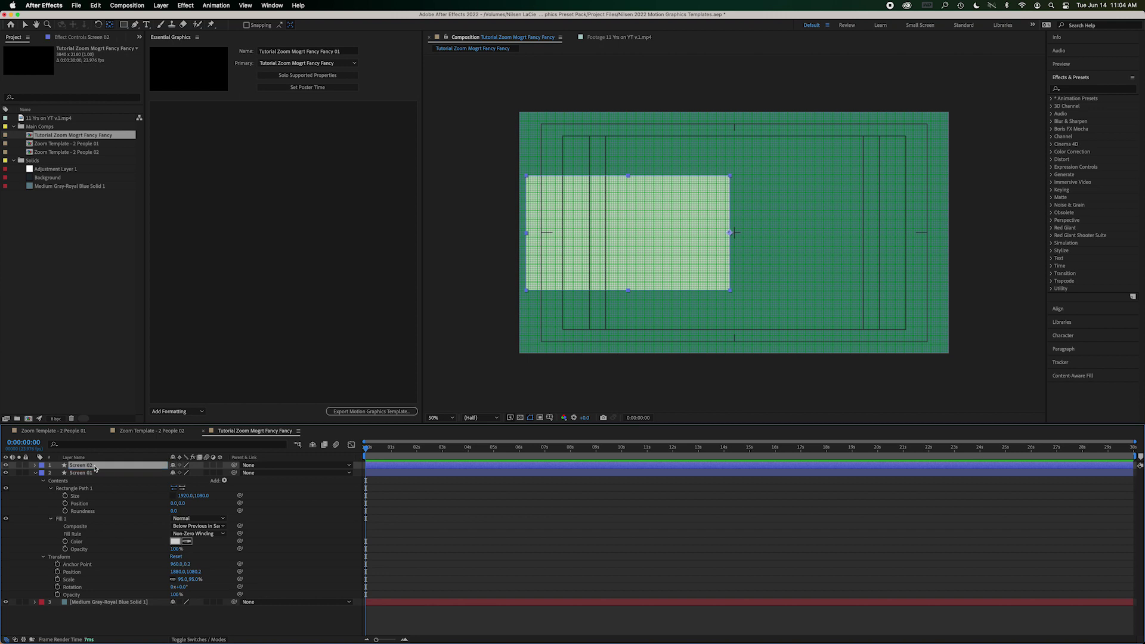
Move Screen 02 horizontally to X position 3765, leaving its left edge just right of the frame centre.
key(p)
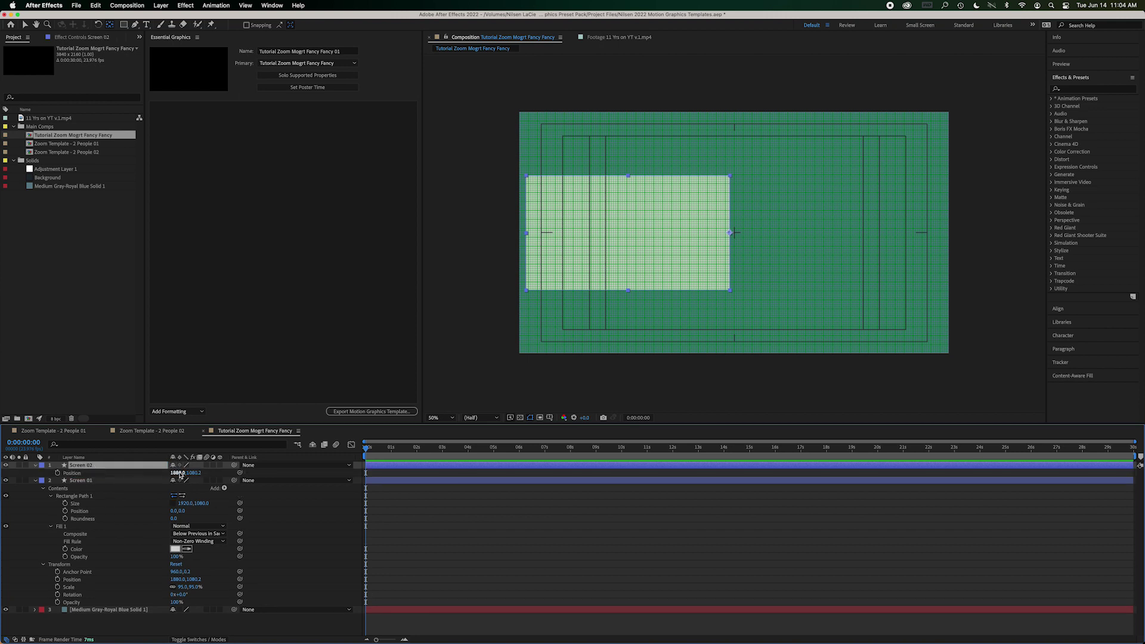
drag(178, 475, 305, 473)
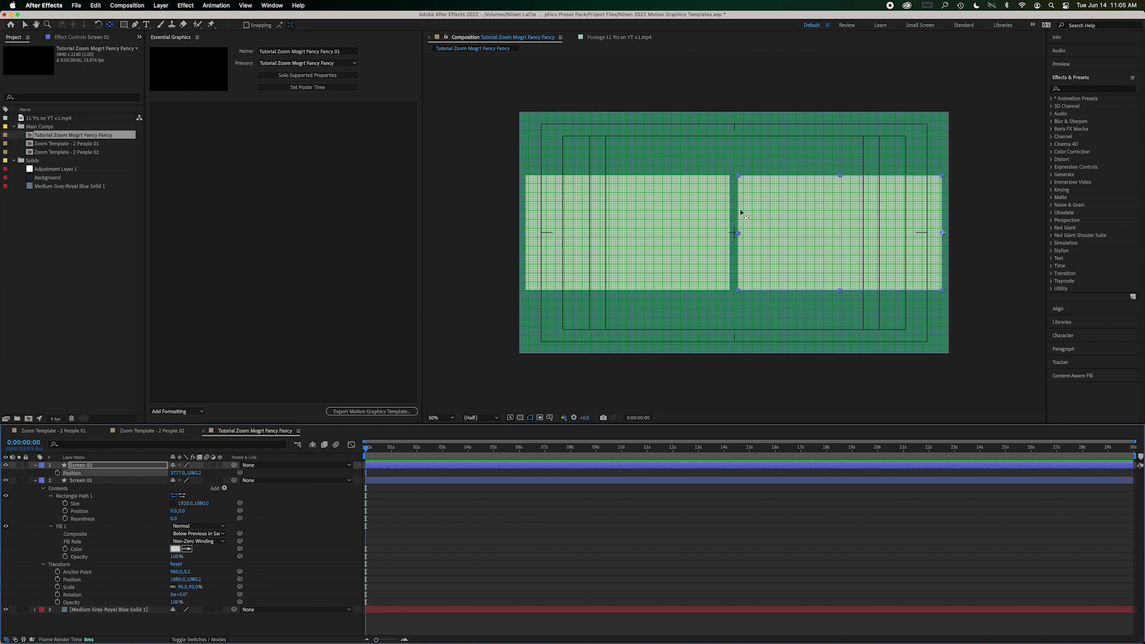
scroll(740, 213, up, 3)
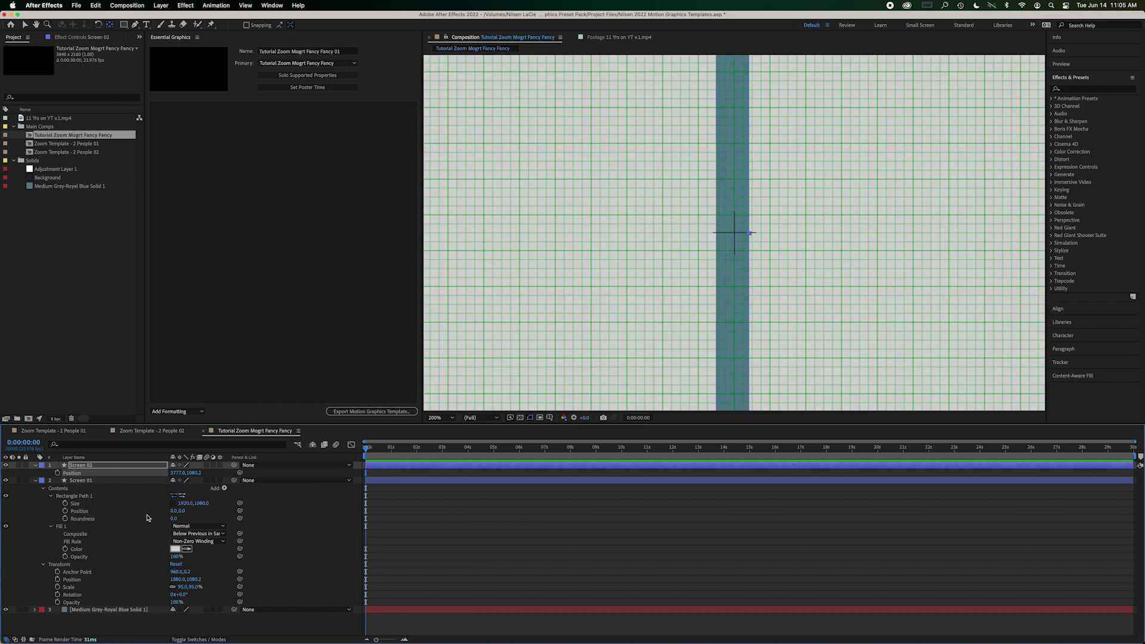
drag(176, 473, 167, 473)
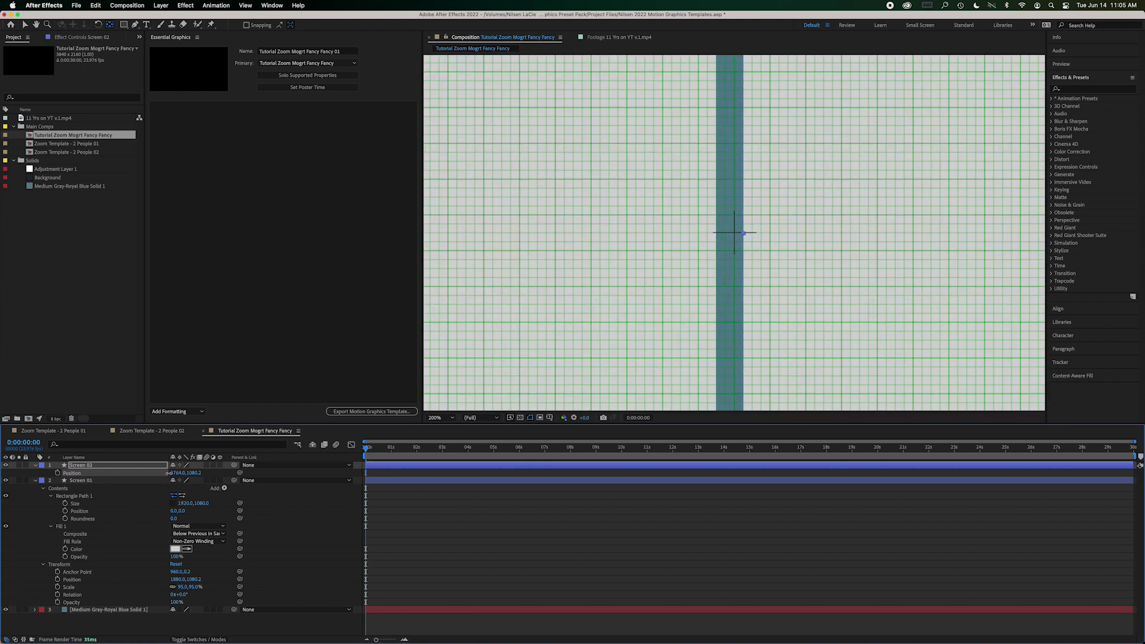
Shift Screen 01 horizontally to X position 1900, narrowing the gap between its right edge and the frame centre.
click(81, 481)
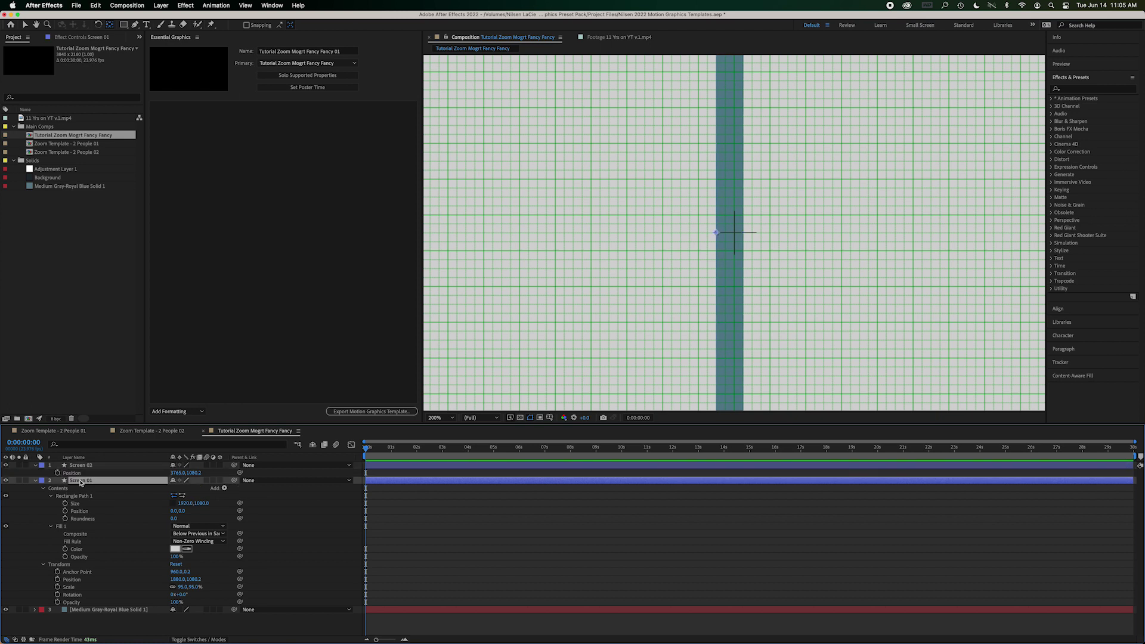
key(p)
drag(172, 490, 184, 488)
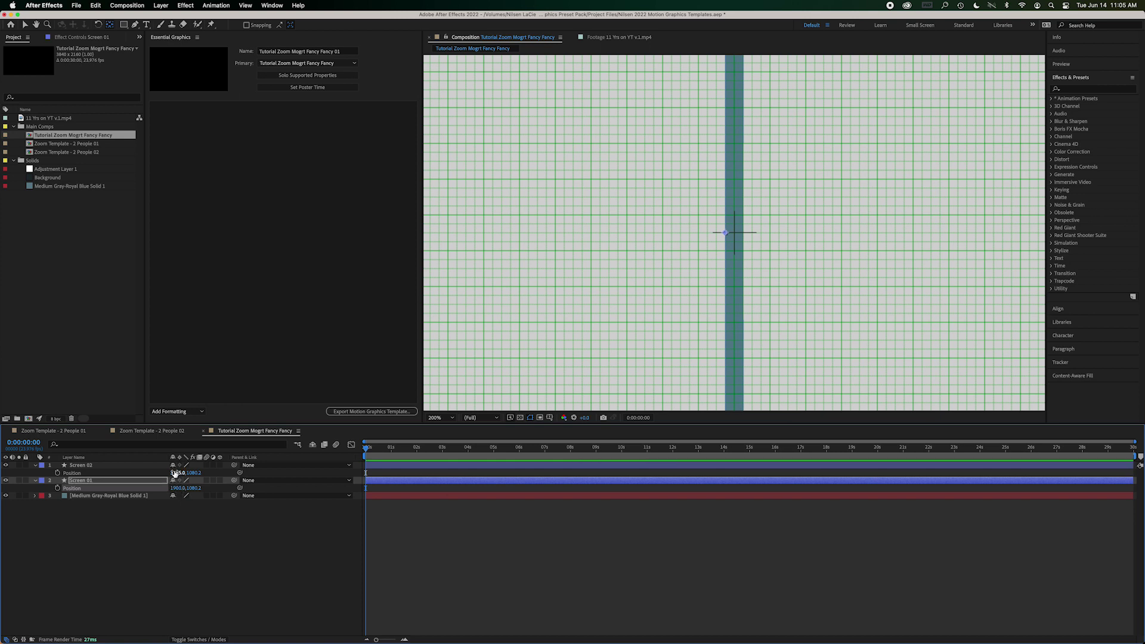
key(comma)
key(comma)
key(period)
key(comma)
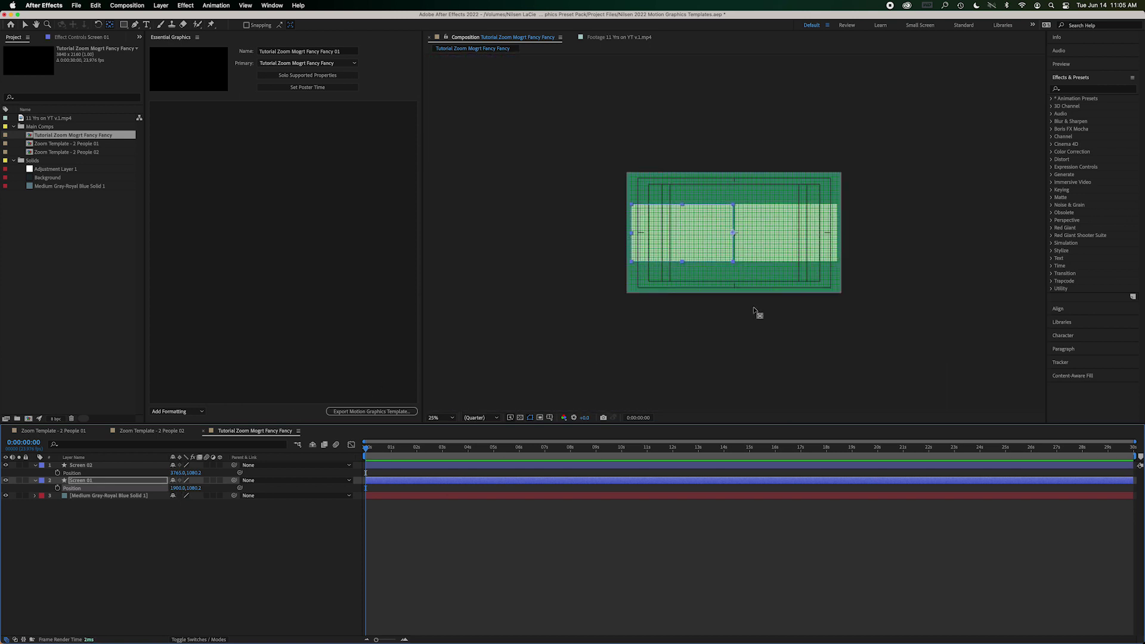
Move Screen 02's anchor point to the middle of the rectangle's left edge, at about X position 1941.
key(v)
click(770, 243)
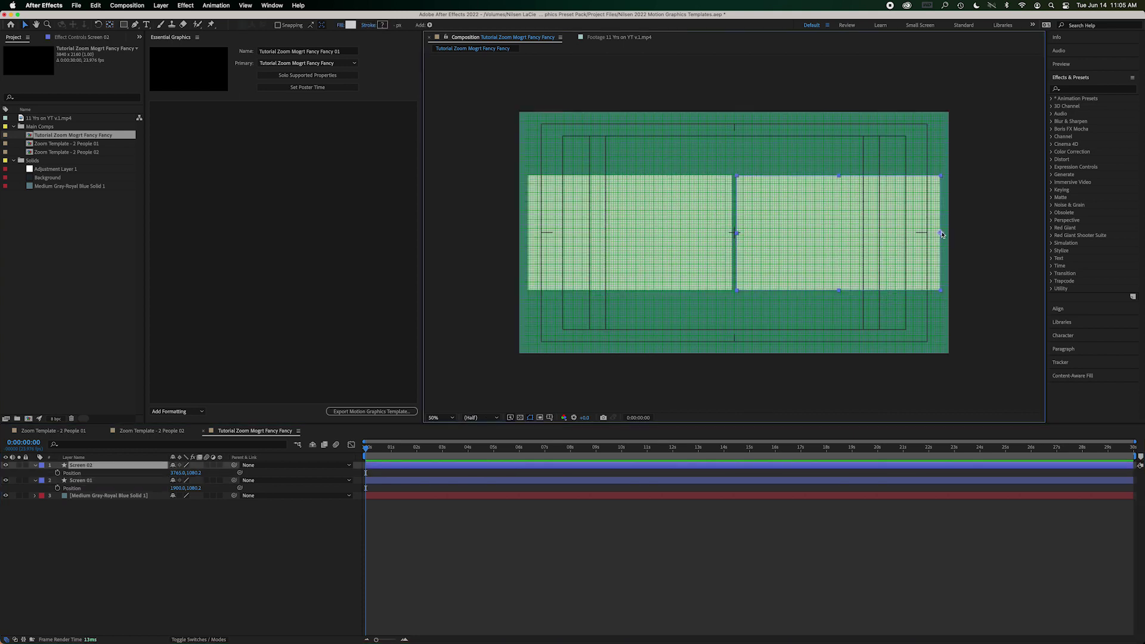
key(y)
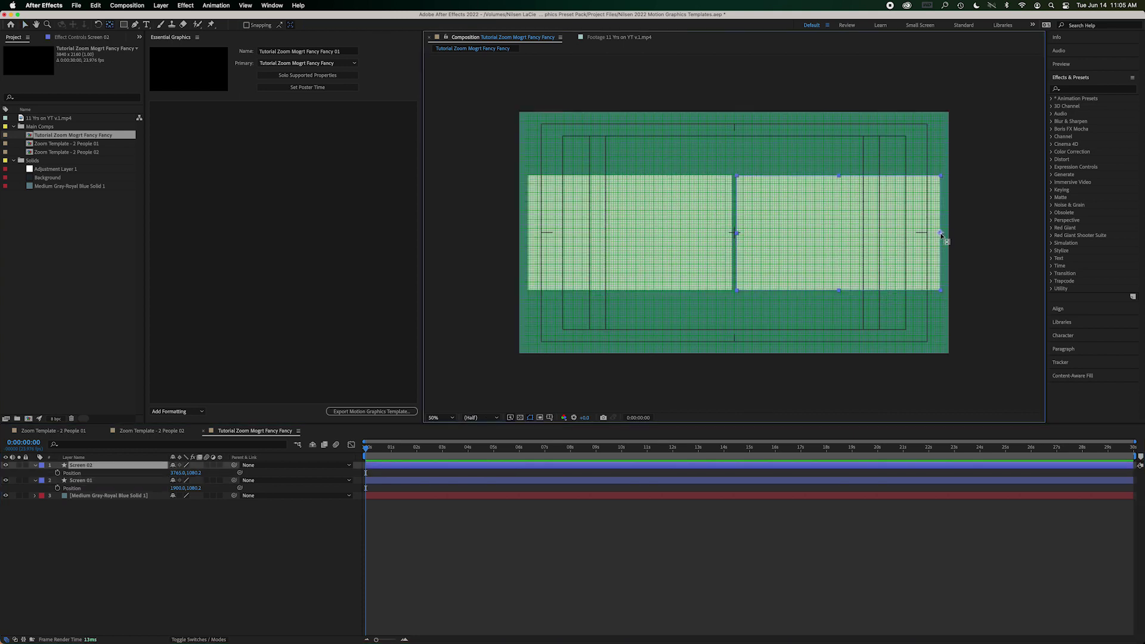
drag(941, 234, 738, 236)
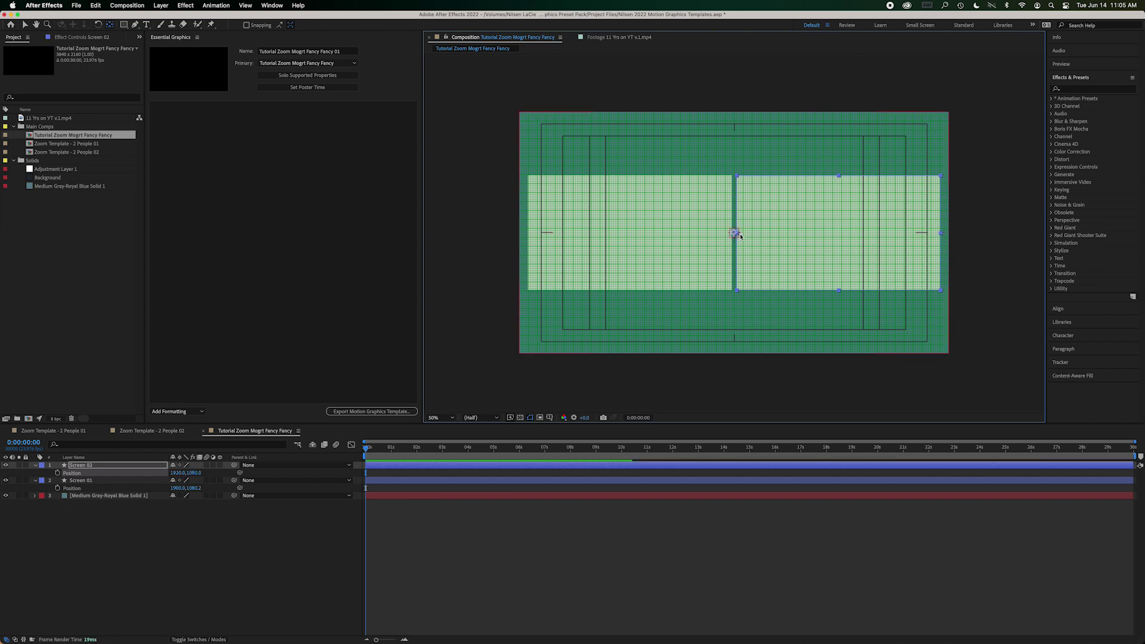
scroll(740, 236, up, 6)
drag(736, 236, 771, 233)
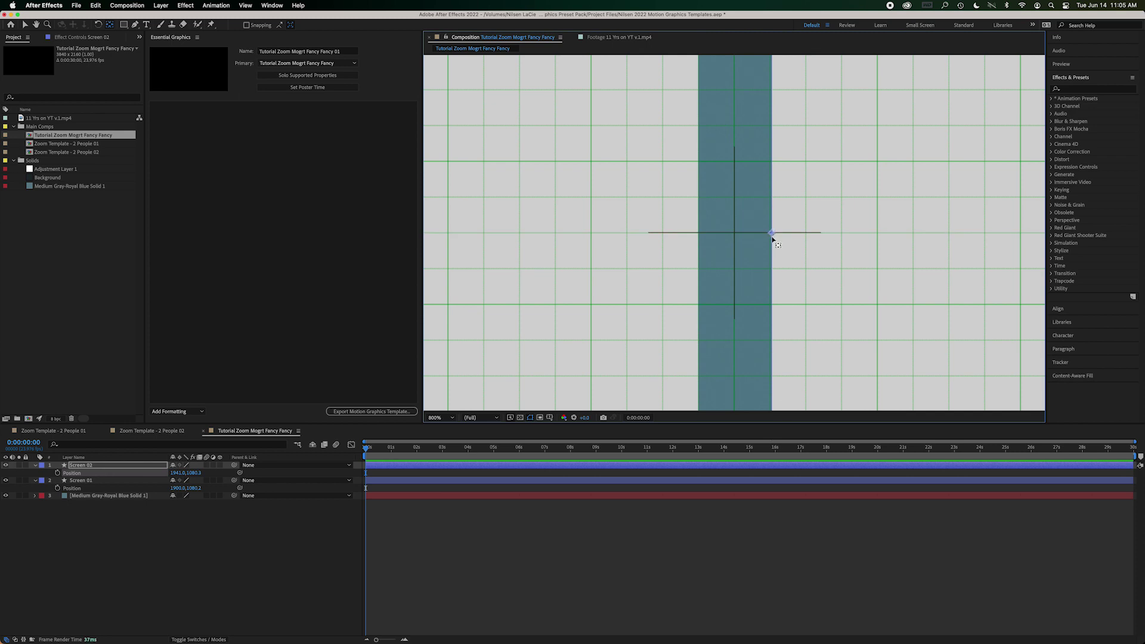
scroll(773, 239, down, 6)
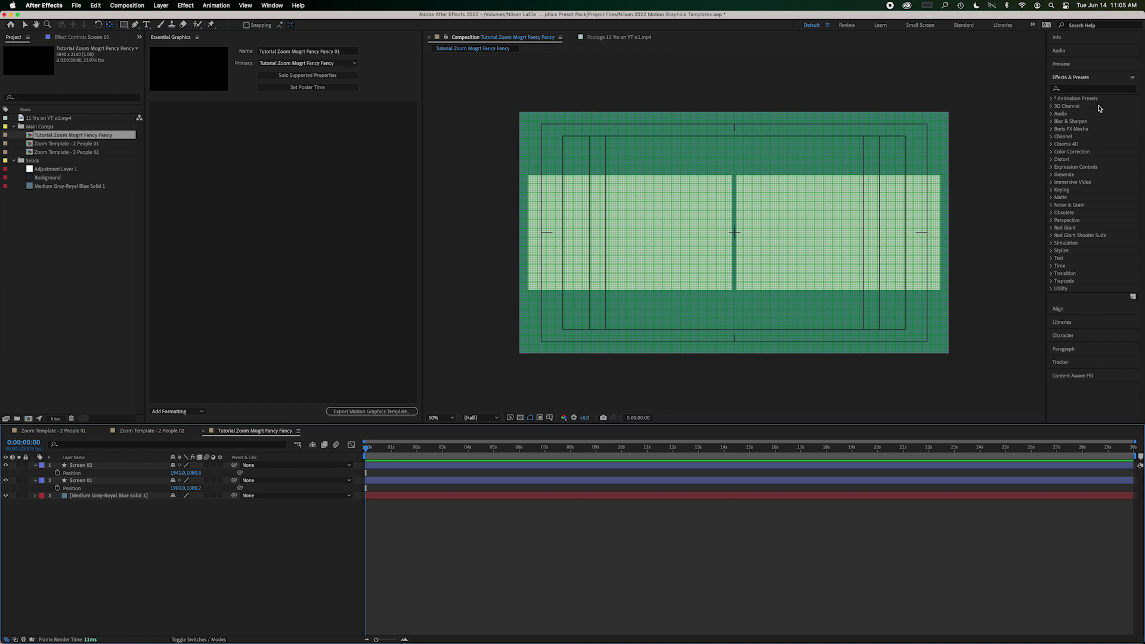
Find the Set Matte effect and apply it to the Medium Gray-Royal Blue solid layer.
click(1087, 91)
text(set matte)
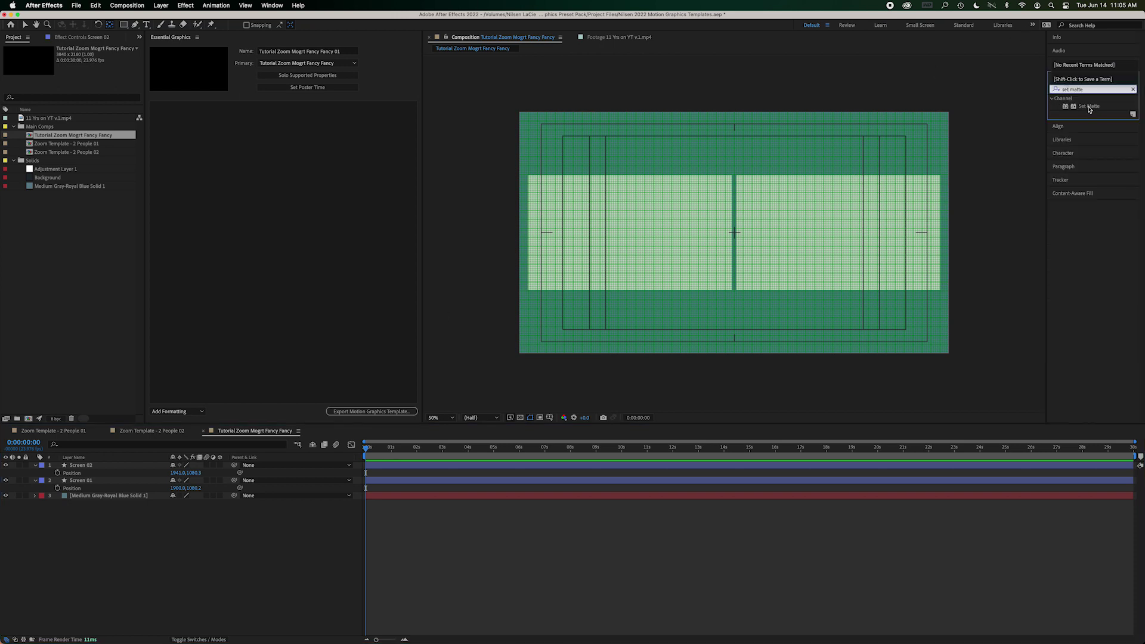
drag(1089, 106, 95, 501)
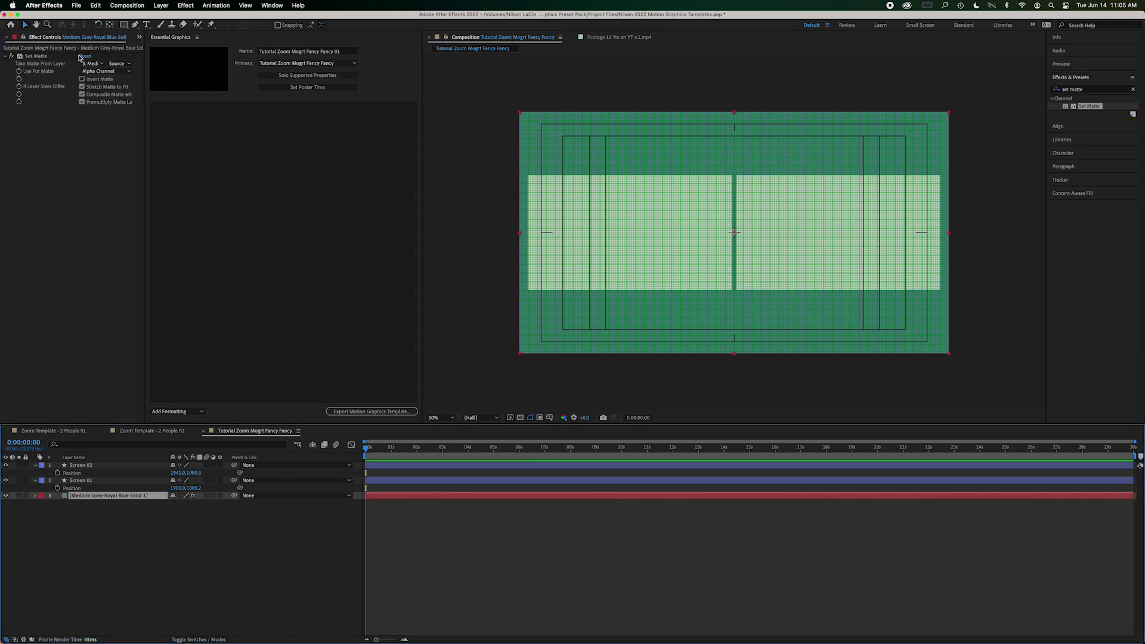
Make Set Matte take its matte from the Screen 01 layer and invert the matte.
click(100, 66)
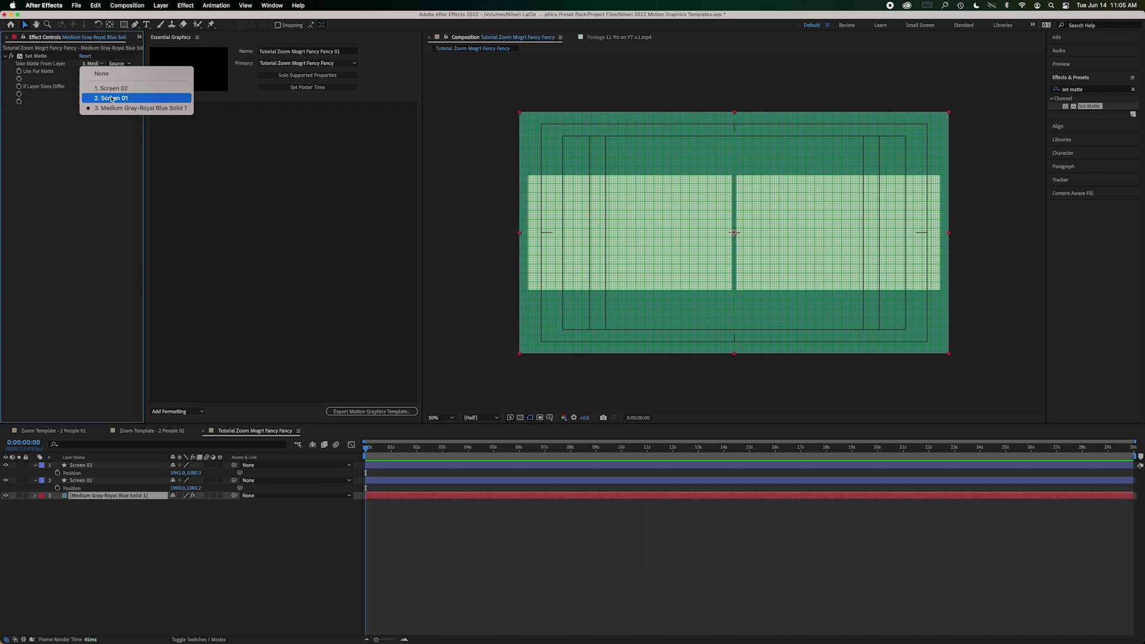
click(109, 96)
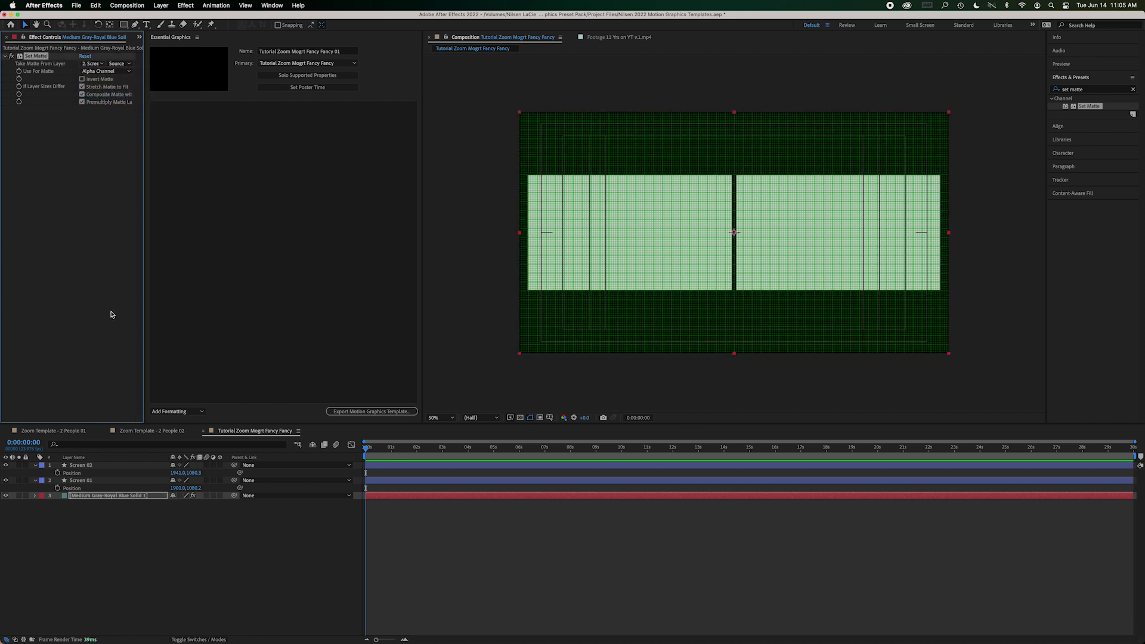
click(82, 79)
click(80, 152)
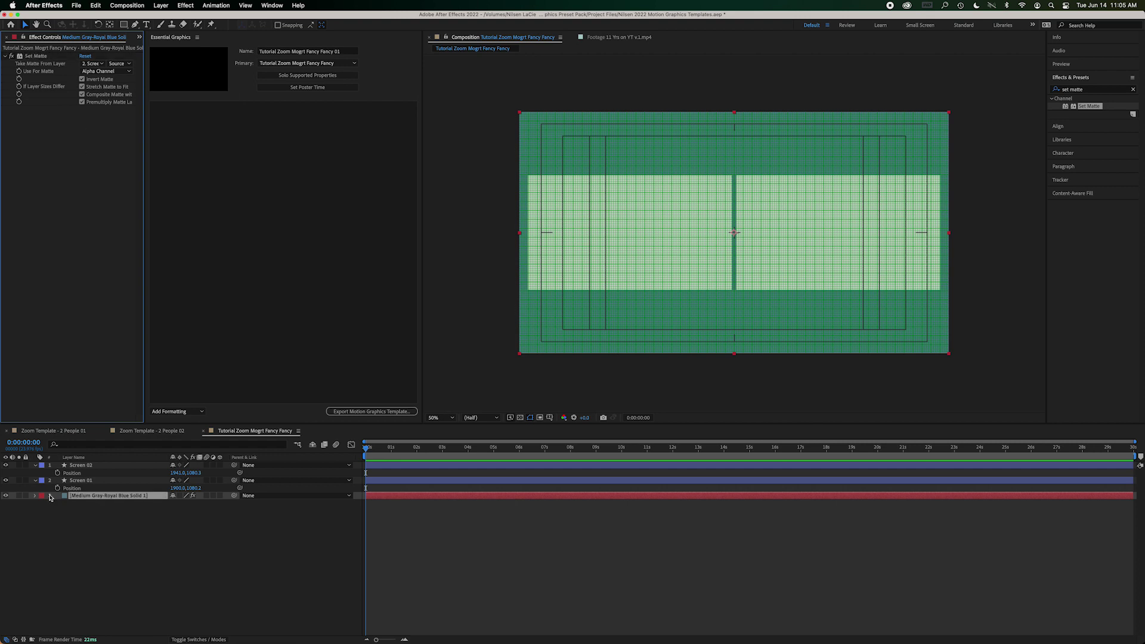
Hide the Screen 01 and Screen 02 layers in the composition.
click(6, 481)
click(6, 466)
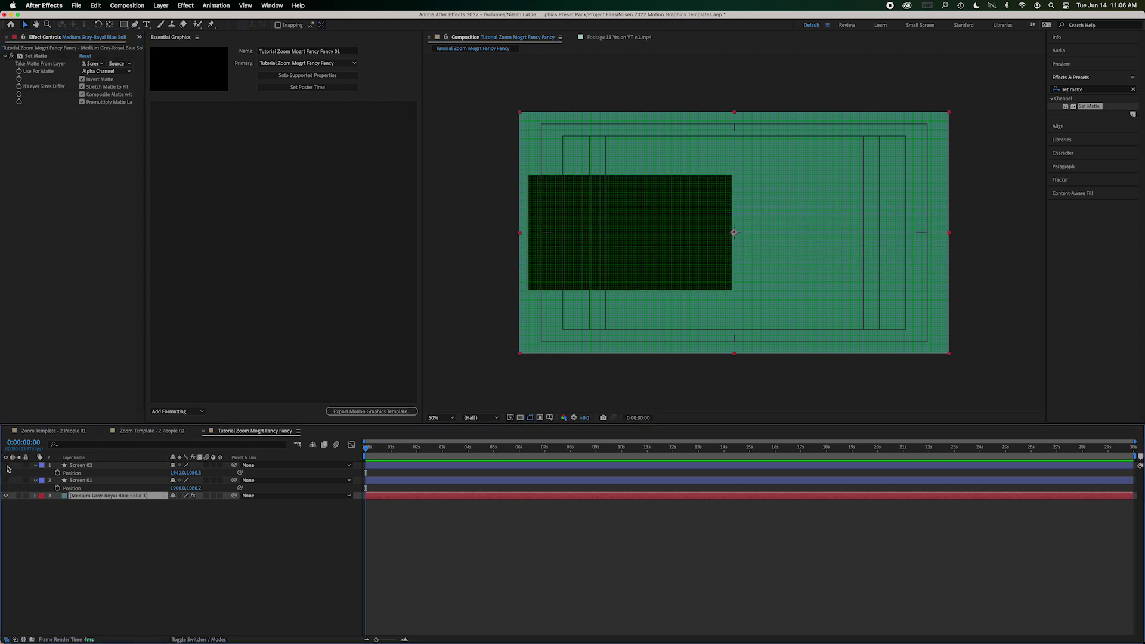
click(33, 551)
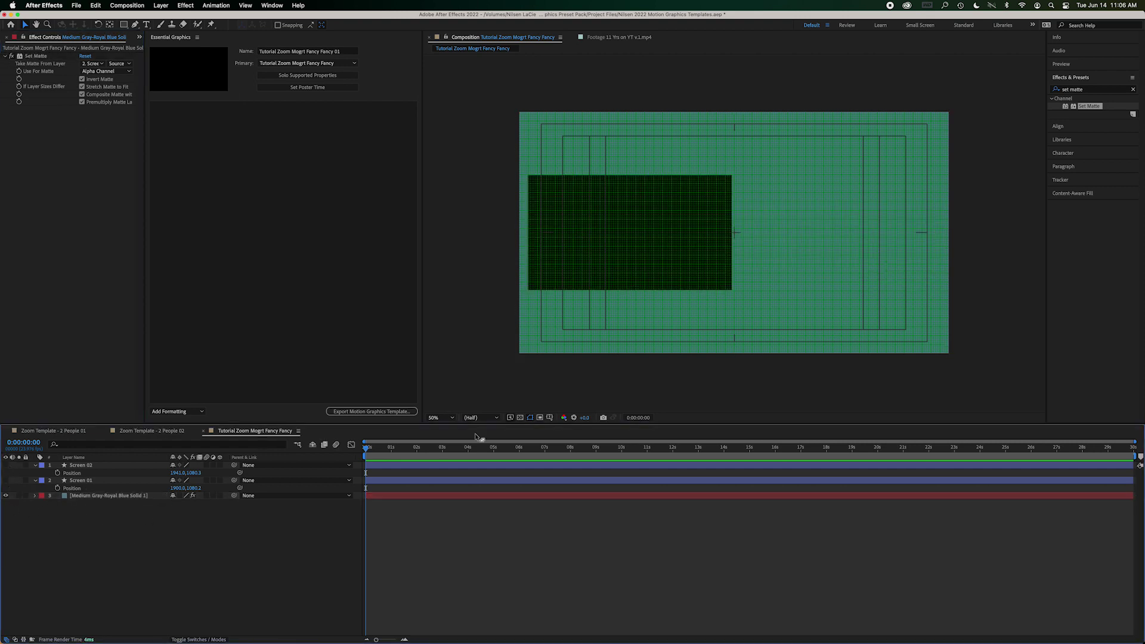
Turn off the grid and the title/action-safe overlays in the composition view.
click(550, 418)
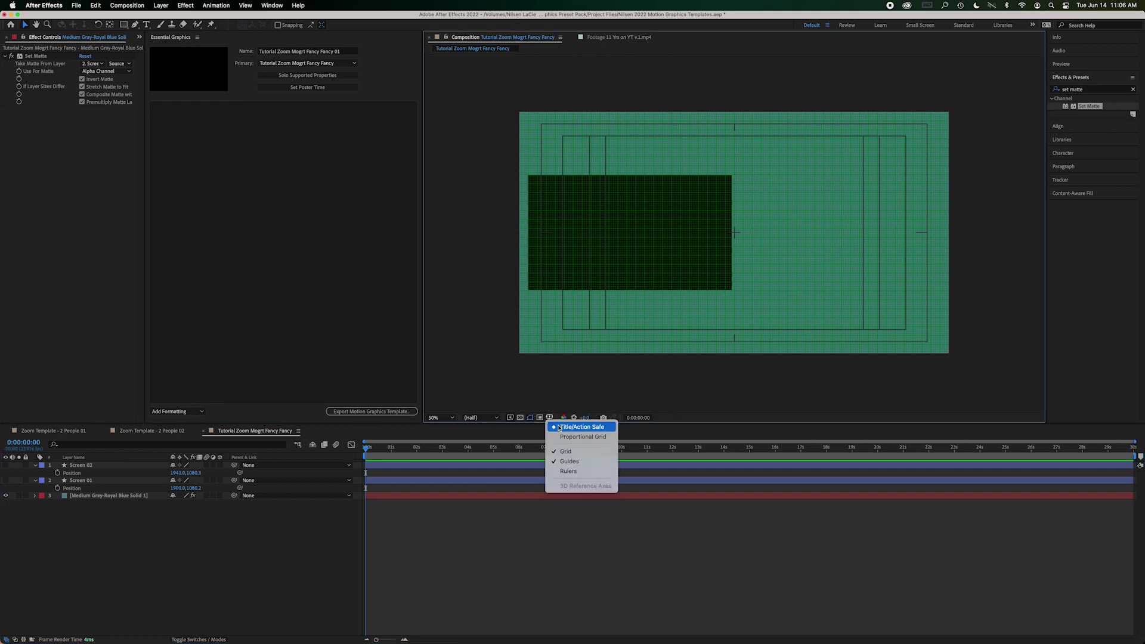
click(565, 451)
click(551, 418)
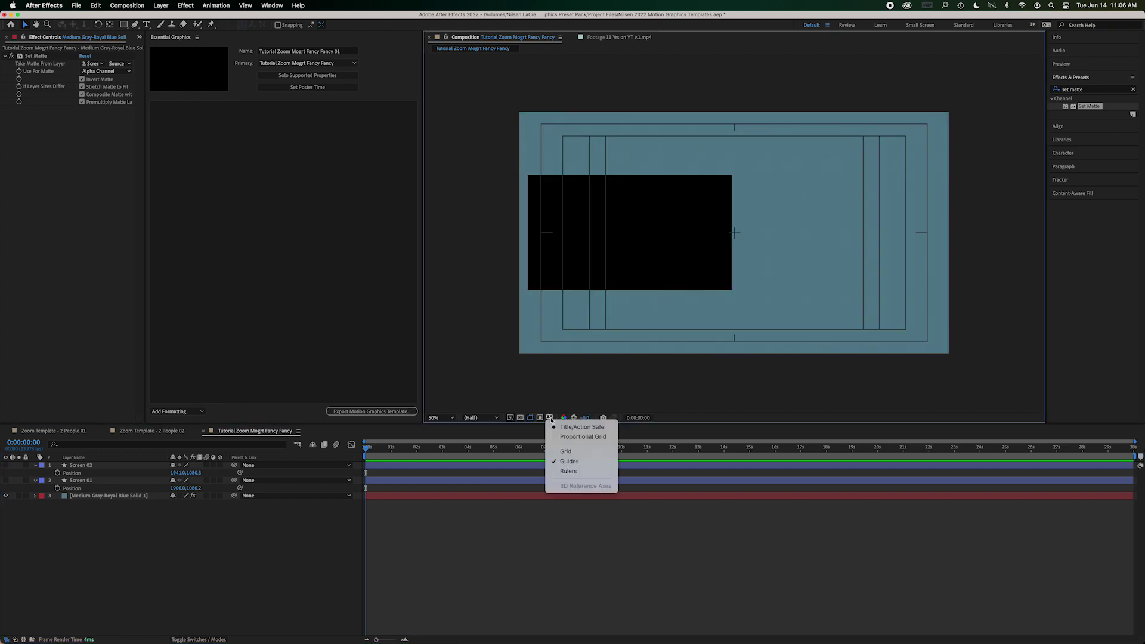
click(574, 427)
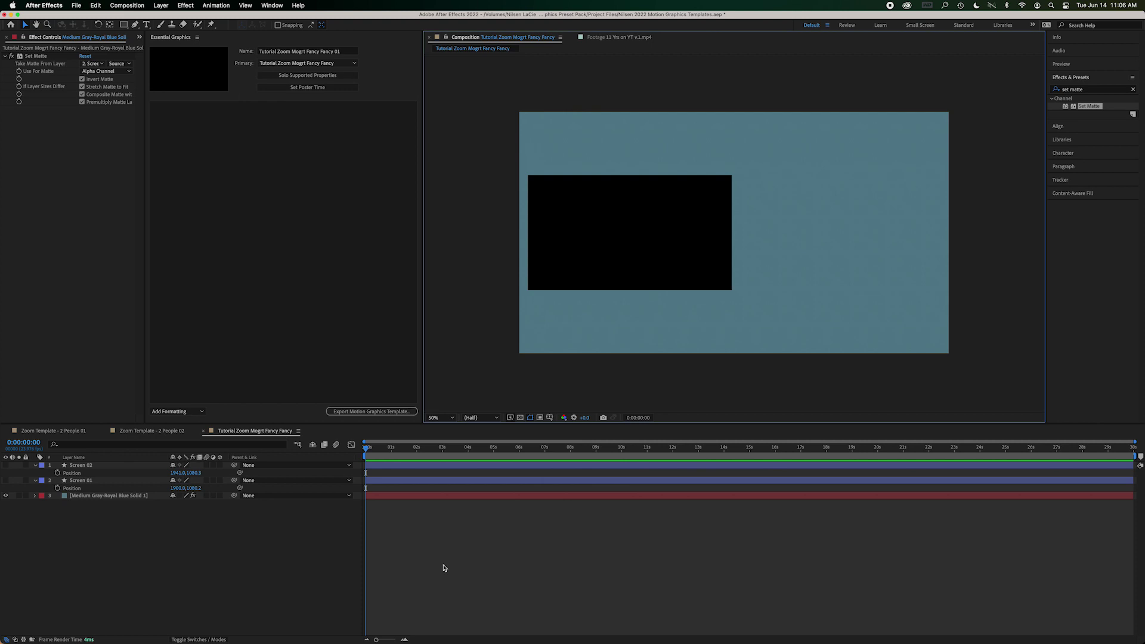
Check the cut-out by briefly showing the transparency grid behind the composition.
click(520, 418)
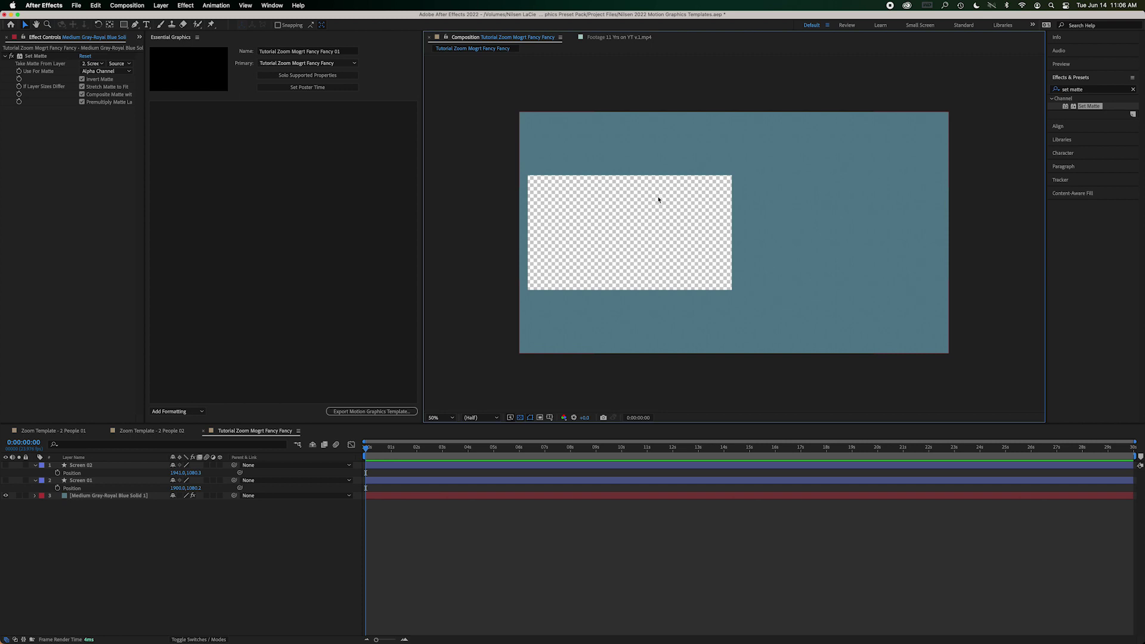
click(519, 419)
click(83, 496)
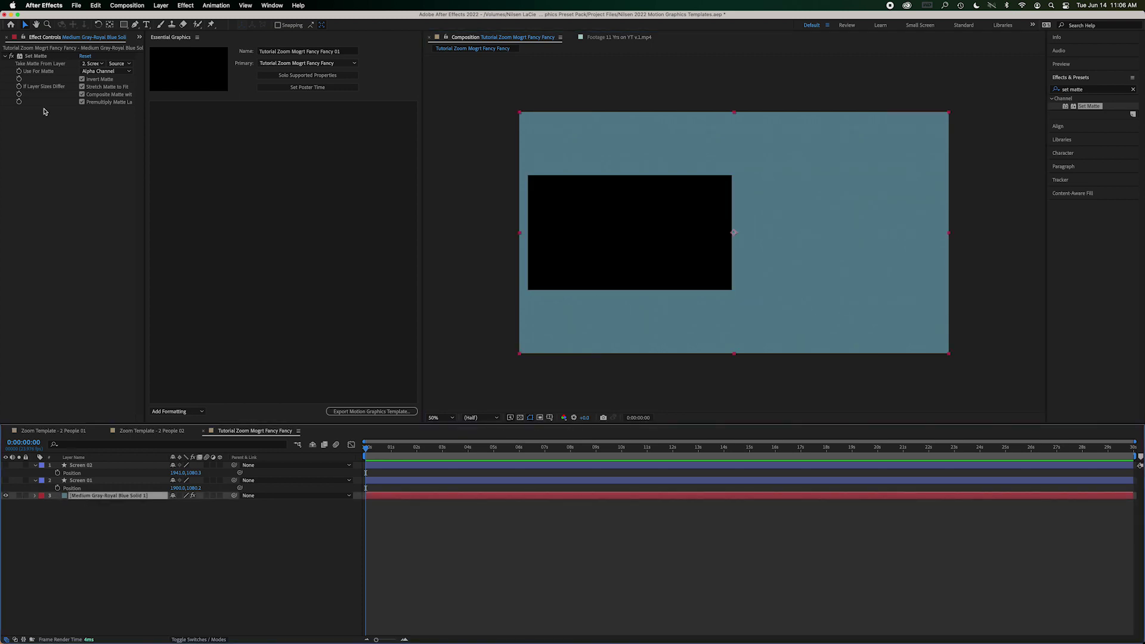
click(35, 56)
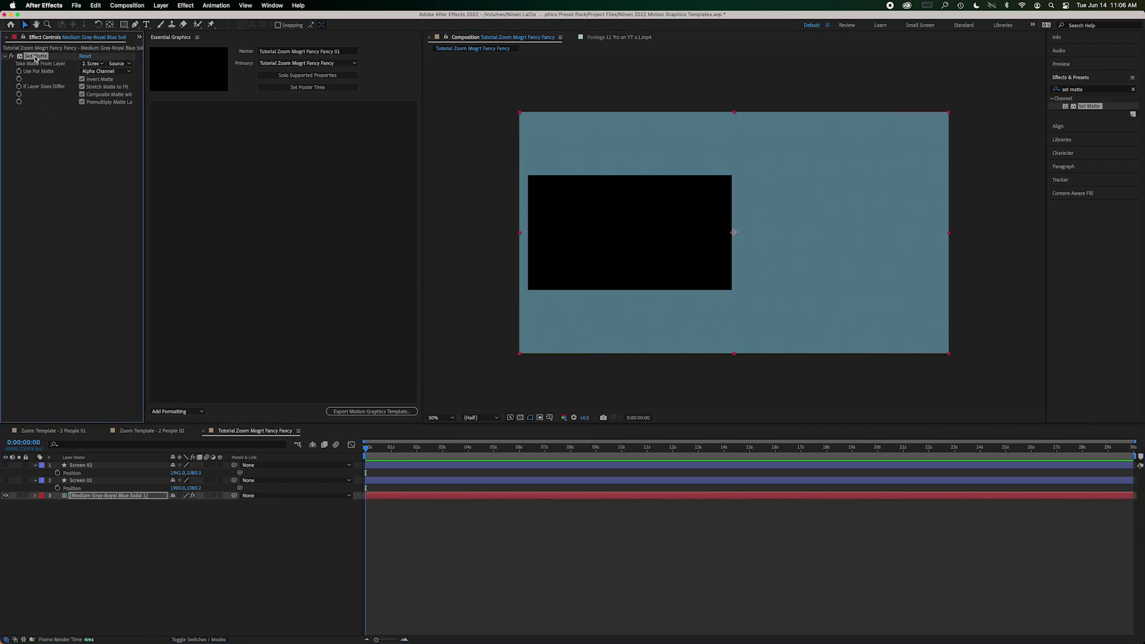
key(Return)
text(Sett)
key(Escape)
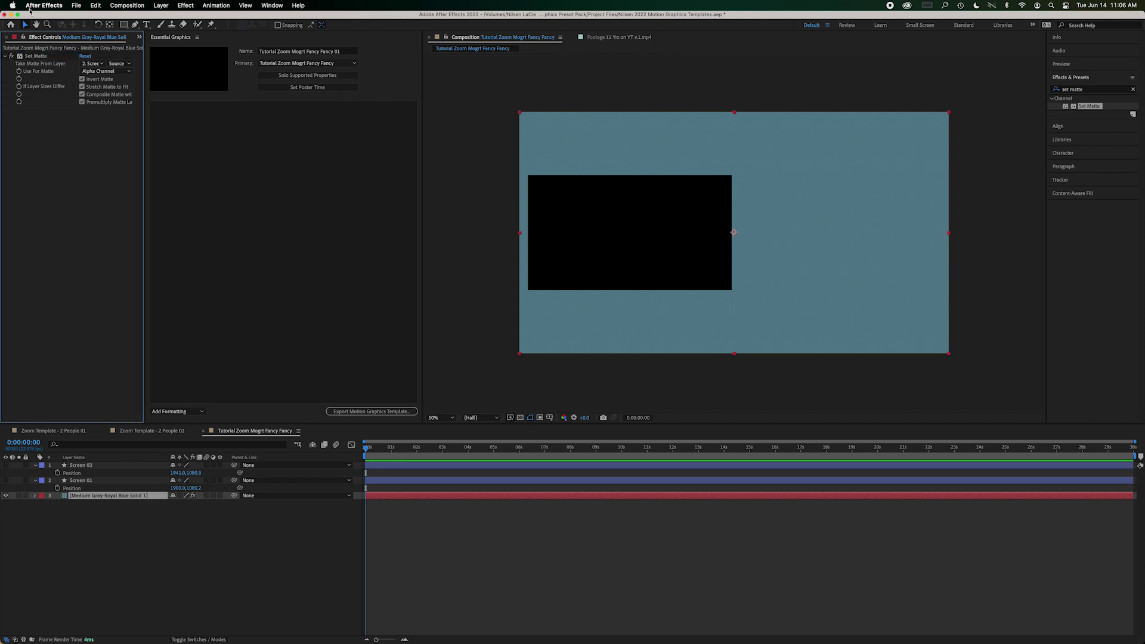
Duplicate the Set Matte effect on the blue solid and make the copy take its matte from Screen 02.
key(super+d)
click(52, 171)
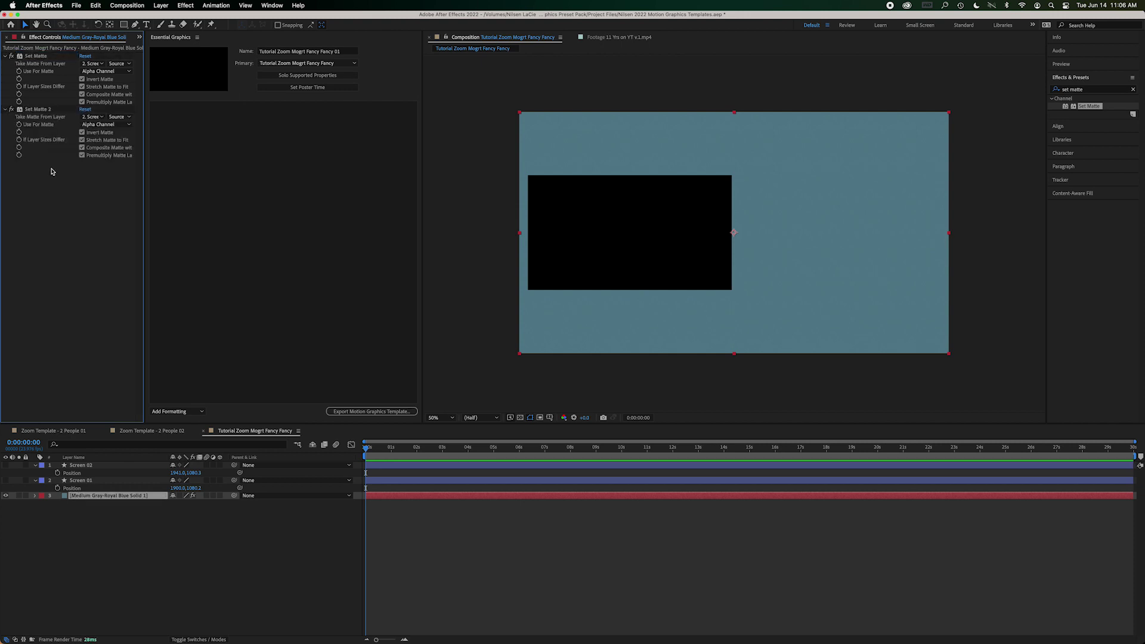
click(93, 117)
click(96, 142)
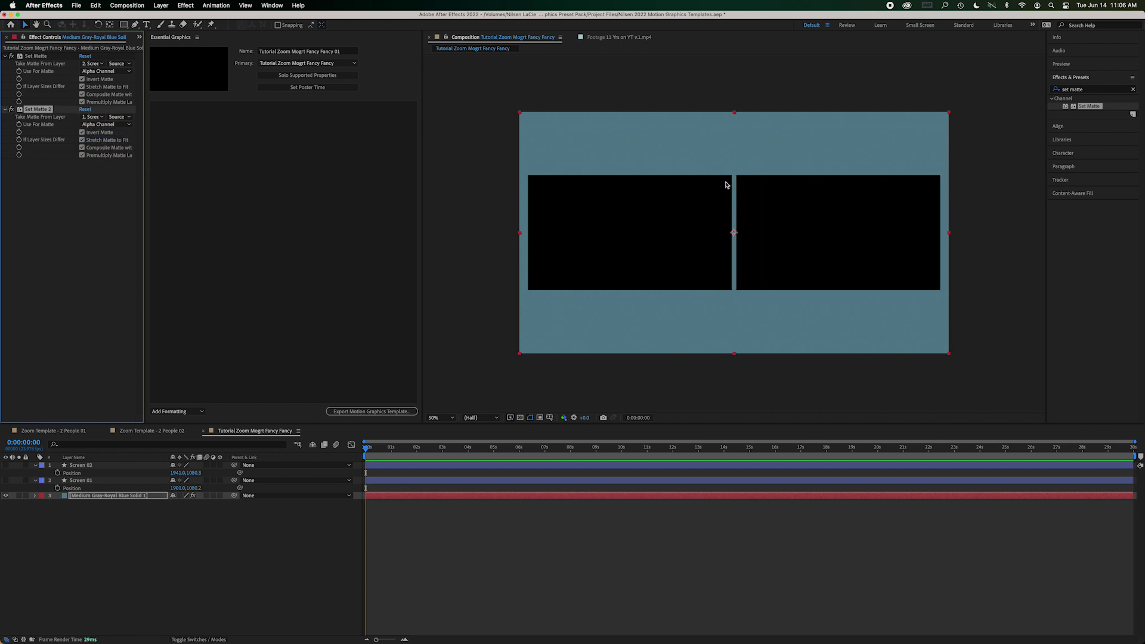
click(105, 467)
click(71, 481)
click(79, 466)
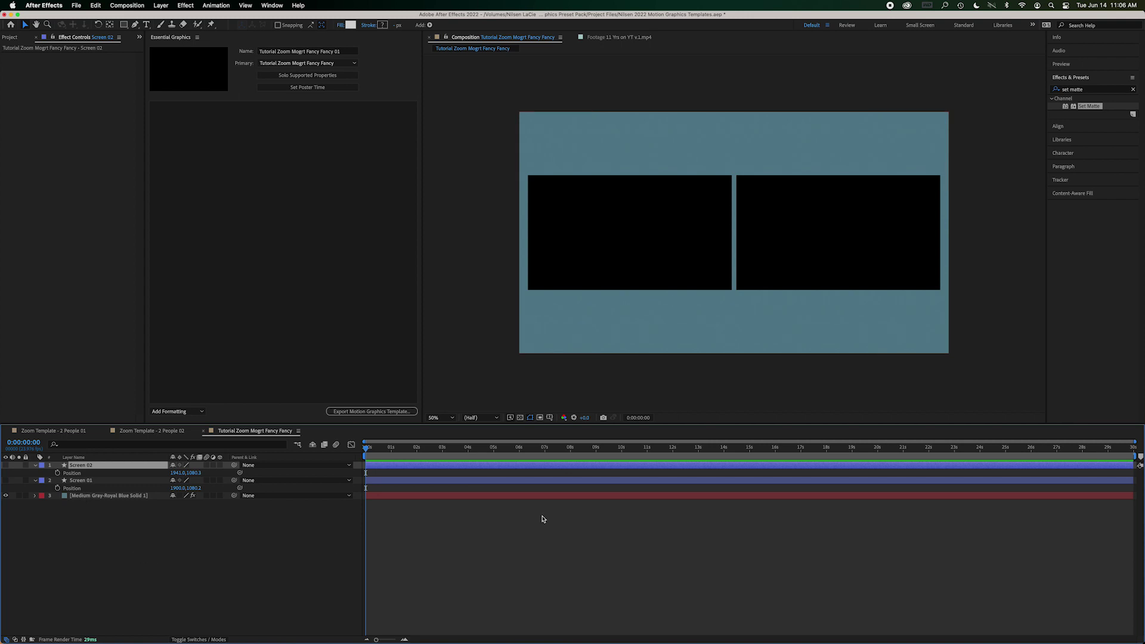
click(208, 534)
Activate the Type tool and save the project.
key(super+t)
key(super+s)
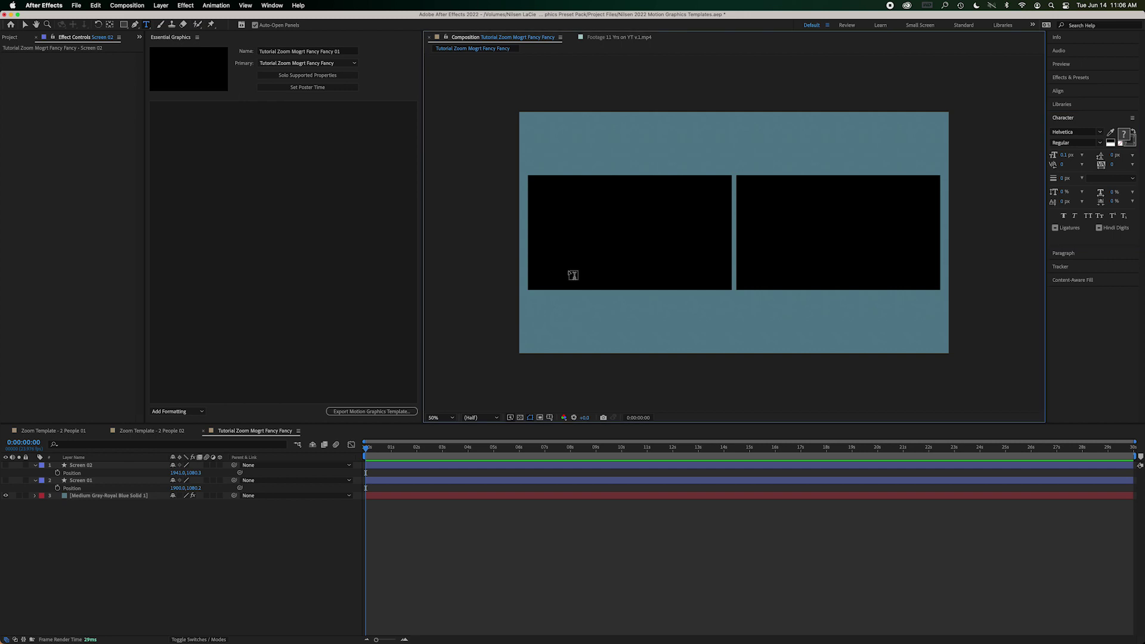
Add a text layer reading "Screen Name 01" inside the lower part of the left screen cut-out.
click(571, 271)
text(Scre)
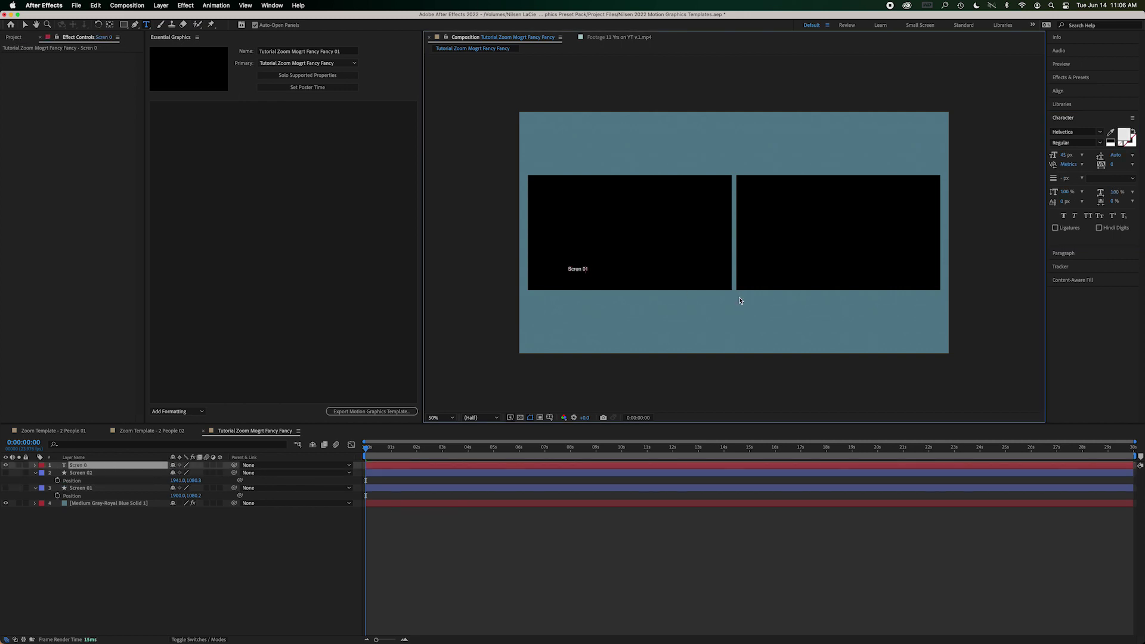
text(en Name 01)
key(KP_Enter)
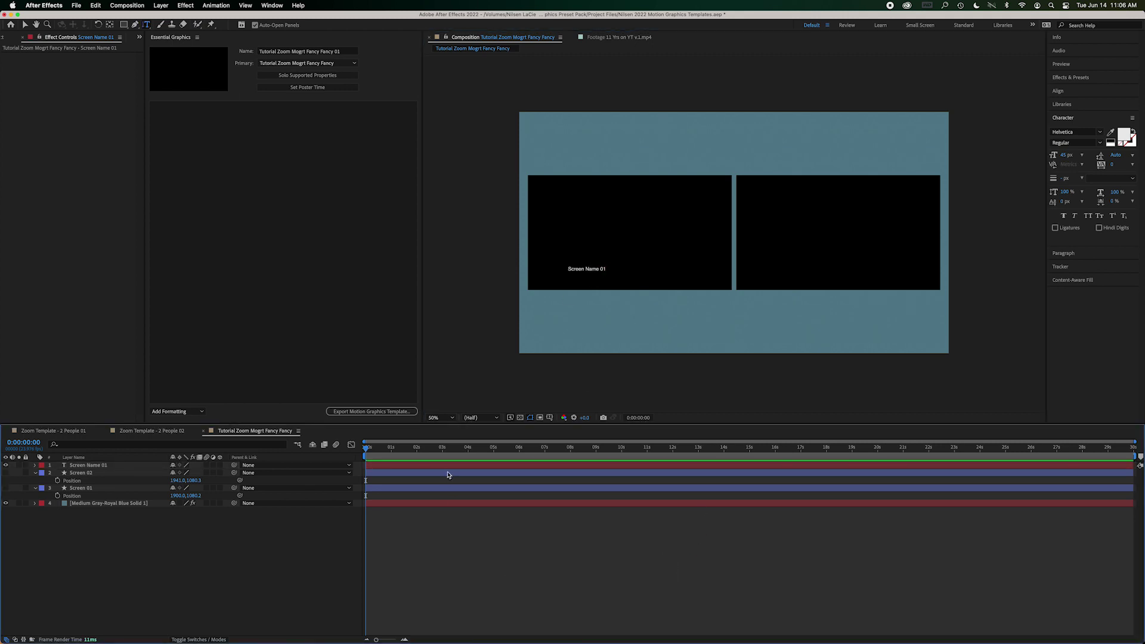
Move the Screen Name 01 text close to the lower-left corner of the left screen cut-out.
click(142, 458)
click(127, 466)
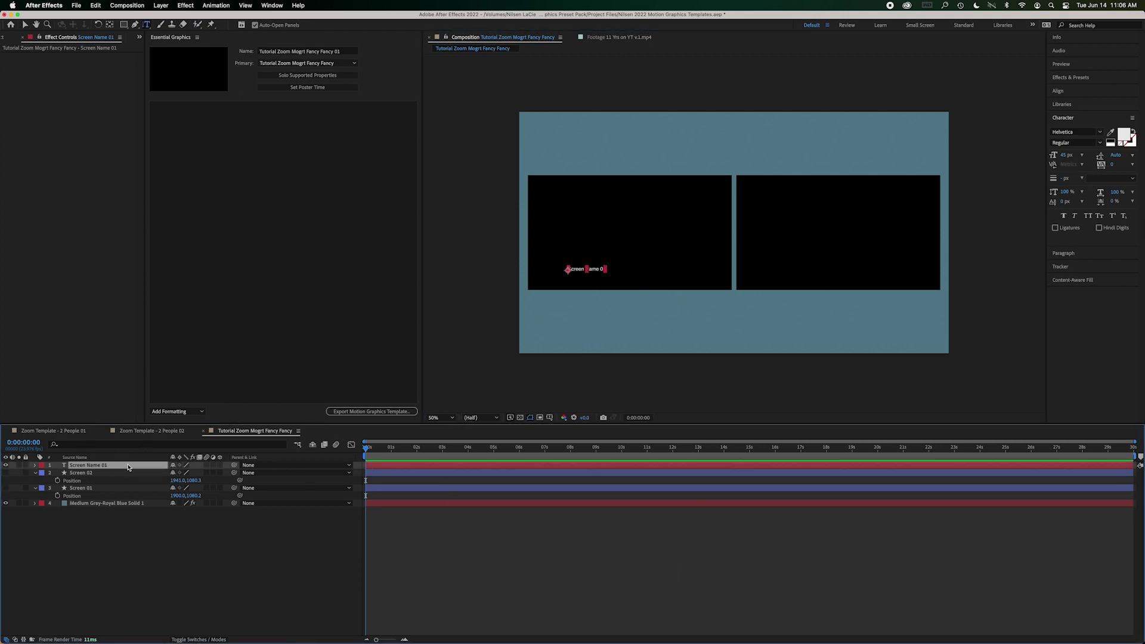
key(v)
drag(578, 273, 552, 288)
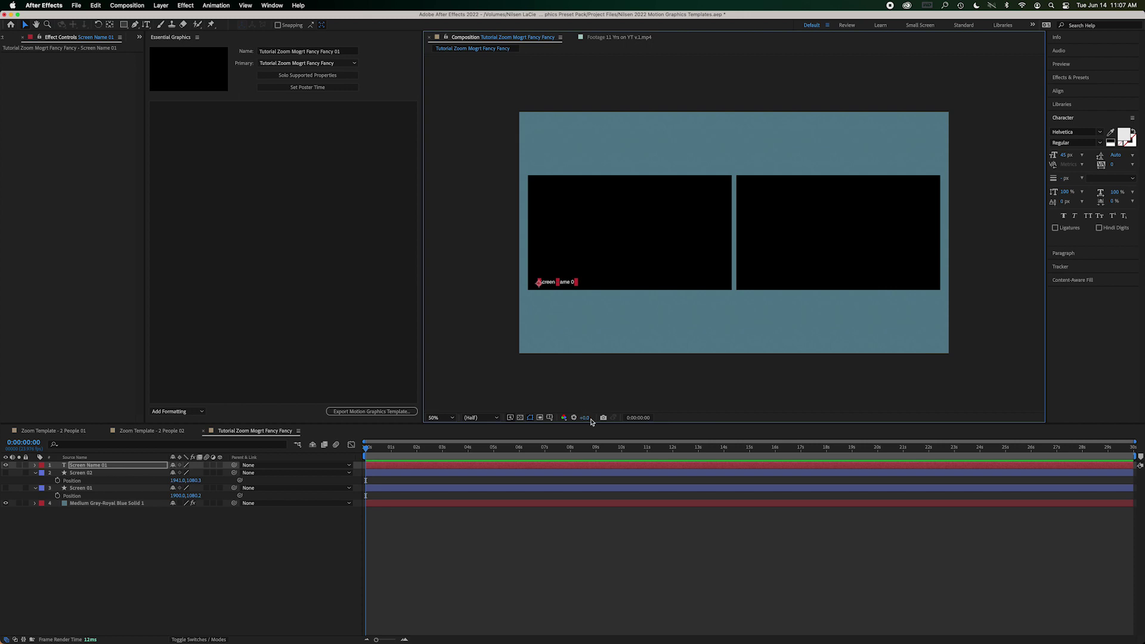
Show the grid and align the Screen Name 01 text to it near the cut-out's lower-left corner, at about 99, 1560.
click(550, 417)
click(549, 451)
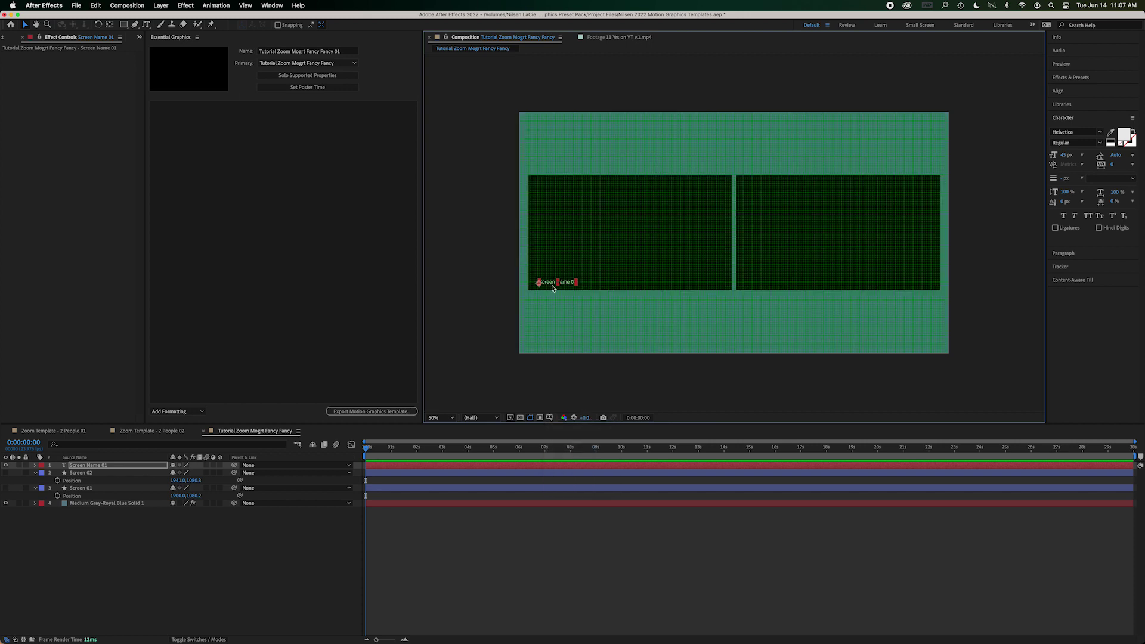
key(/)
drag(552, 289, 713, 294)
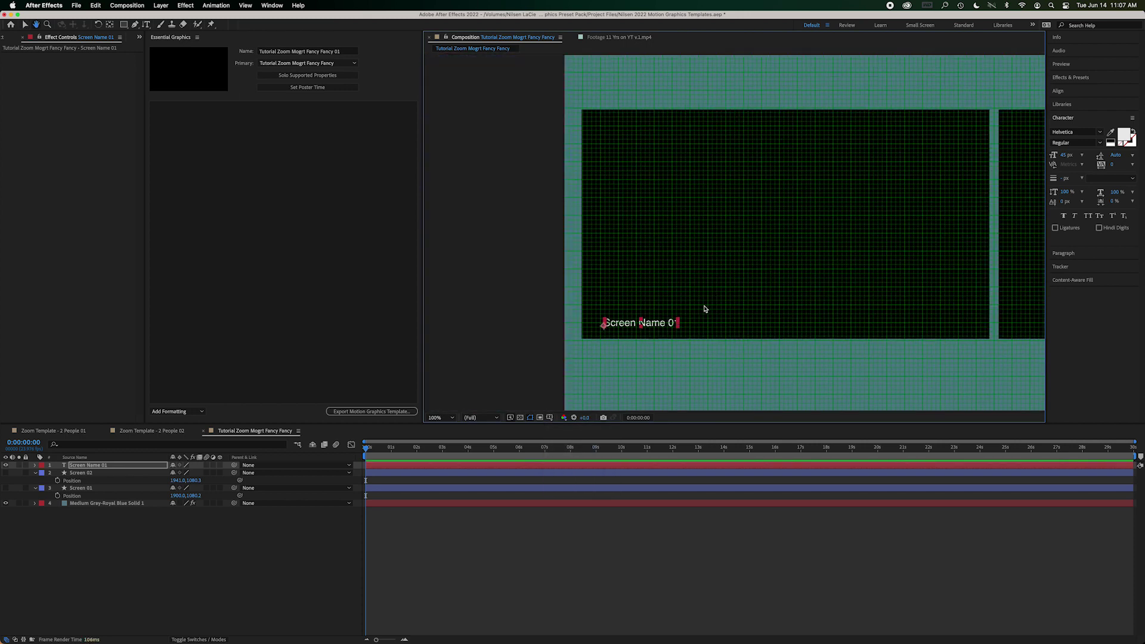
scroll(705, 314, up, 4)
scroll(756, 202, left, 3)
scroll(757, 202, down, 2)
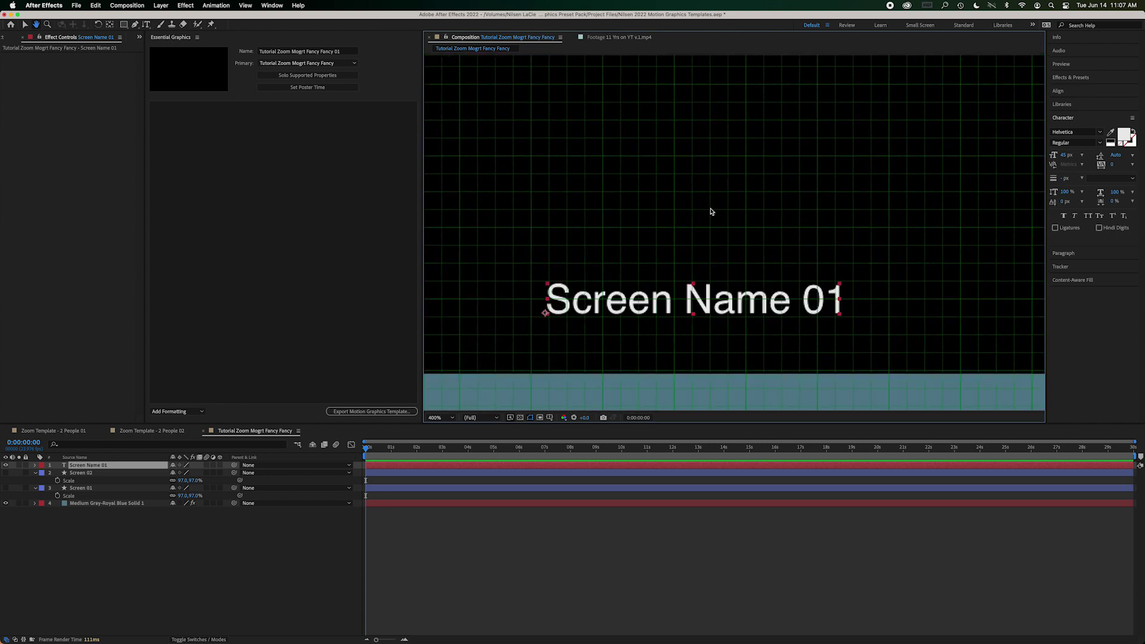
drag(608, 284, 578, 304)
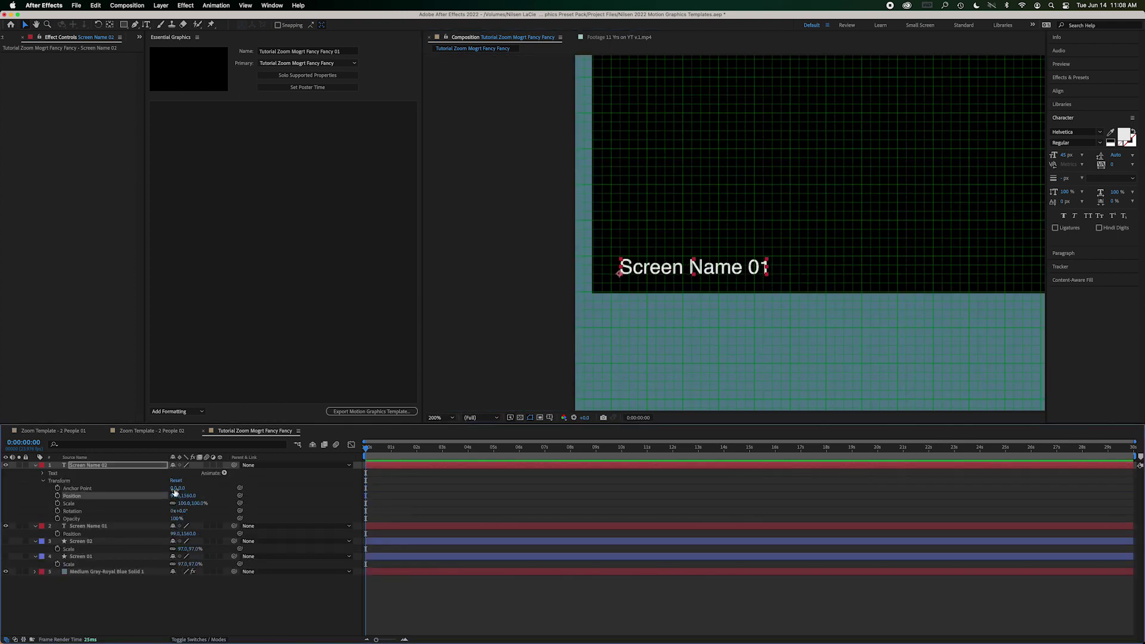
Move the Screen Name 02 text into the right screen cut-out by setting its X position to 1999.
click(174, 495)
drag(179, 496, 292, 499)
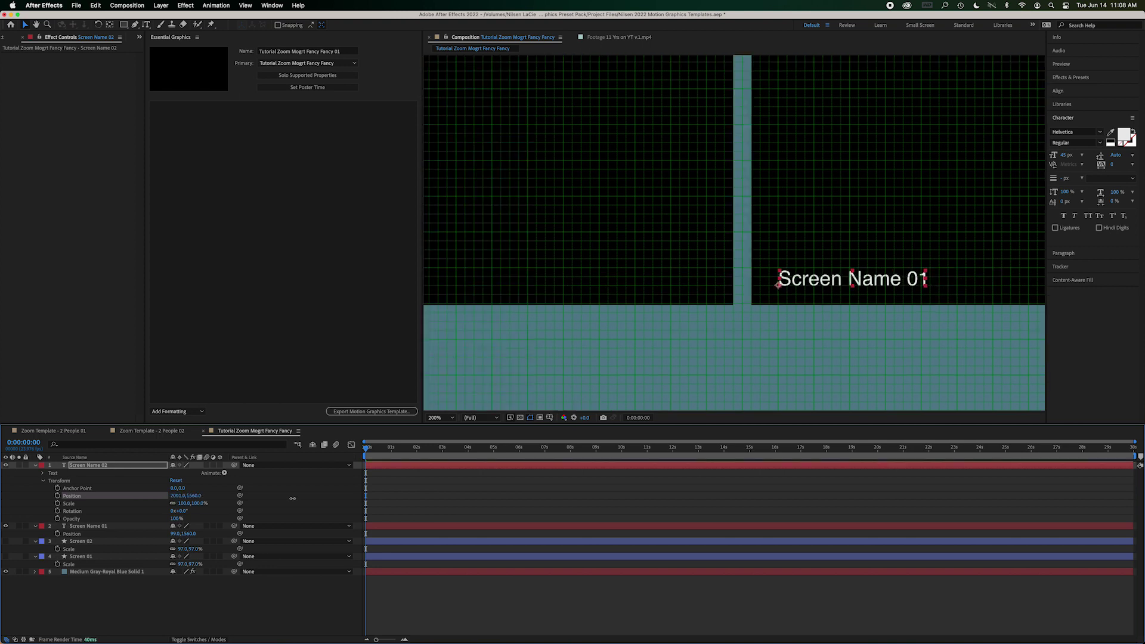
drag(292, 498, 292, 499)
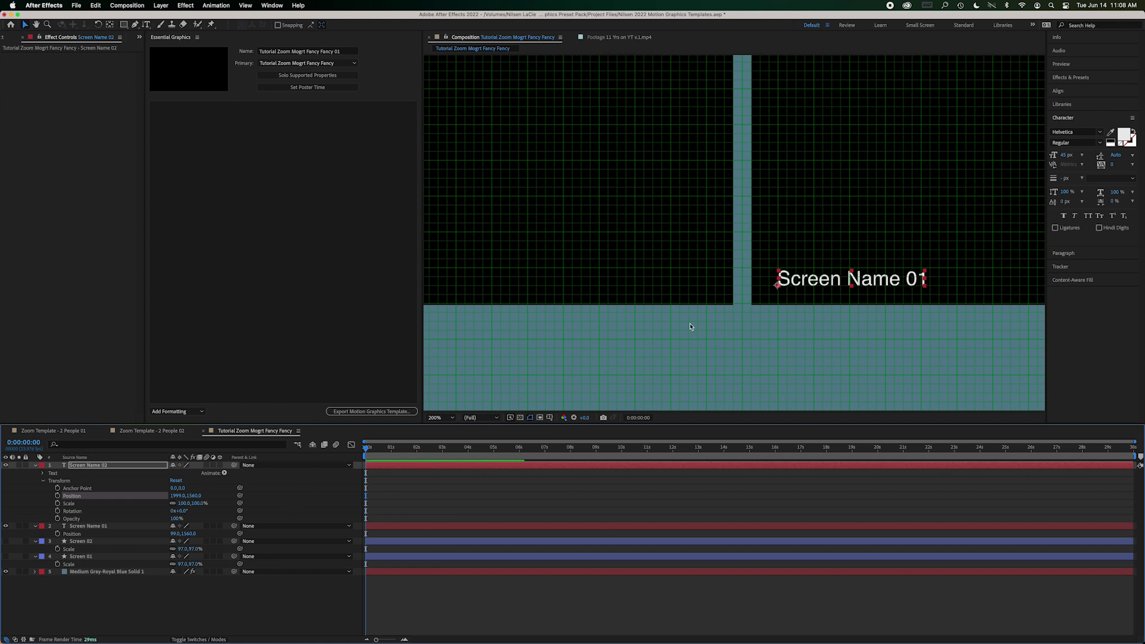
scroll(688, 325, down, 4)
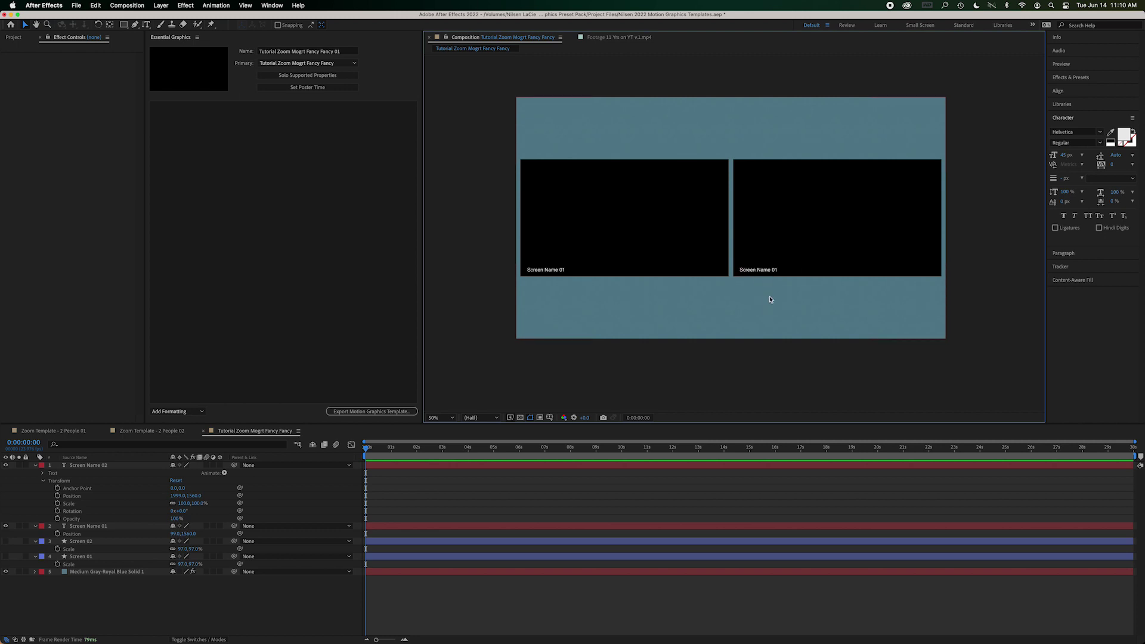
Collapse the open properties of all layers in the timeline.
click(286, 596)
key(super+a)
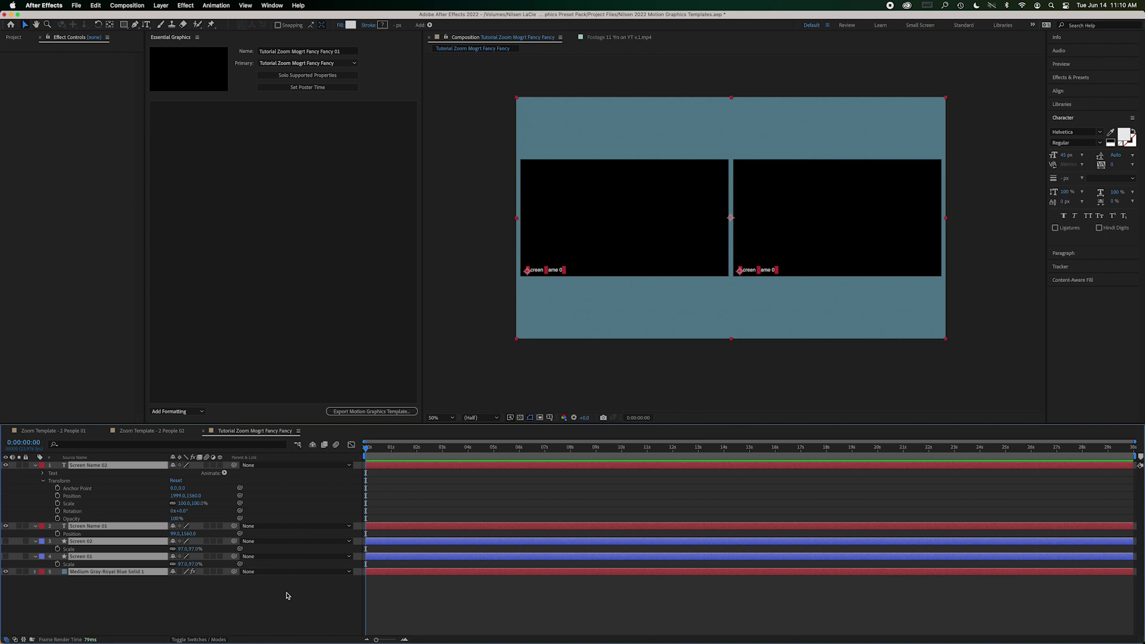
key(u)
click(224, 606)
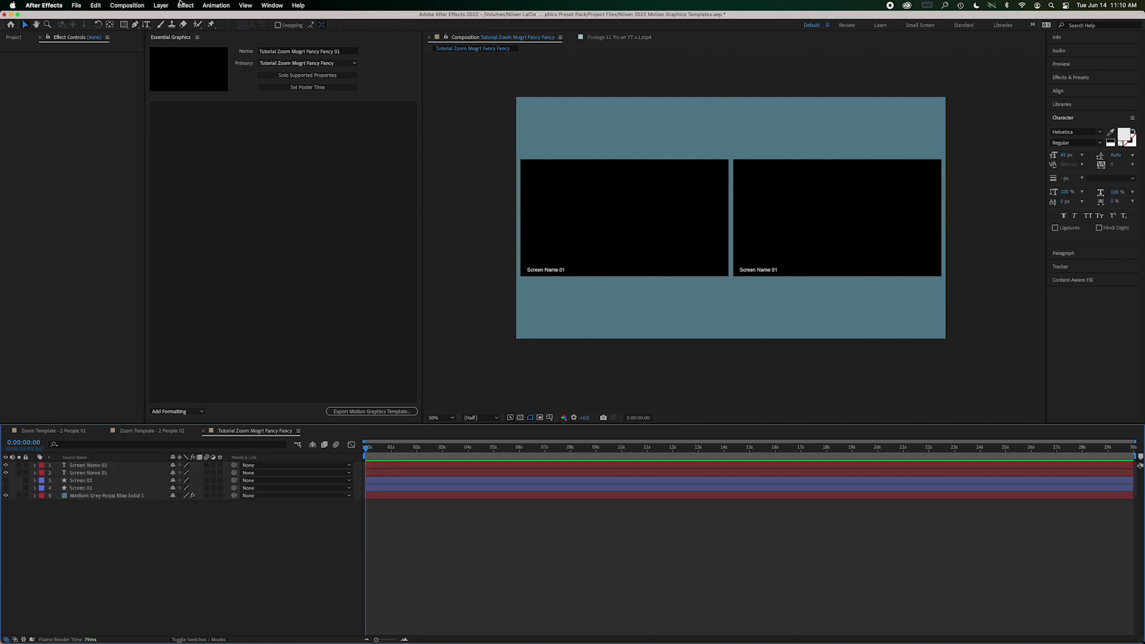
Create an adjustment layer and rename it Control Box.
click(160, 6)
mouse_move(161, 19)
key(alt+super+y)
key(Return)
text(c)
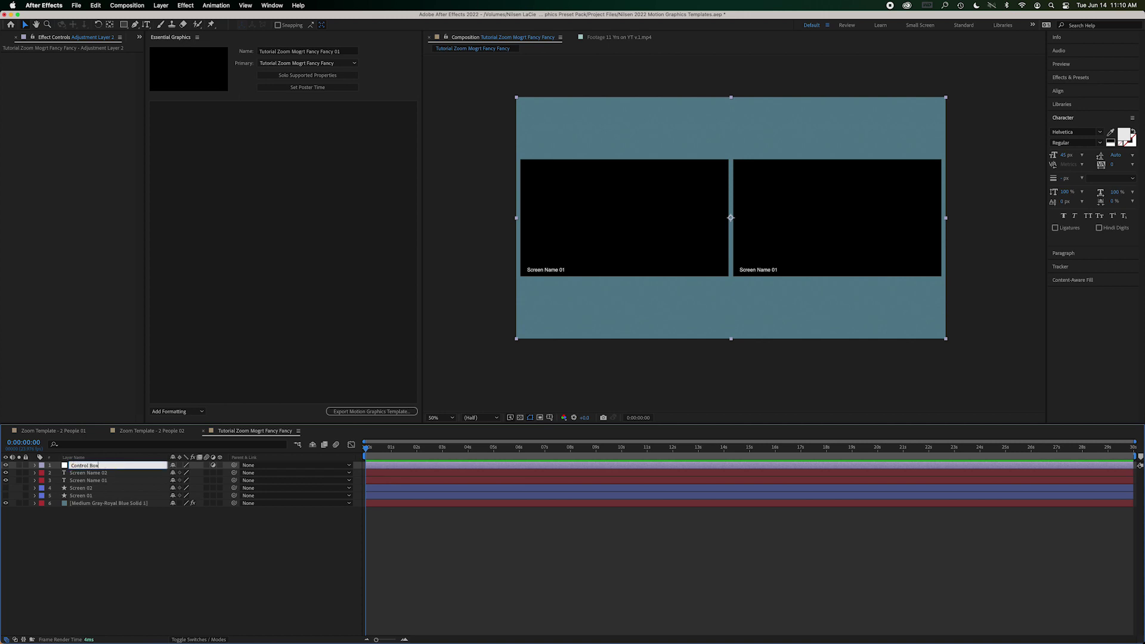
text(ontrol Box)
key(Return)
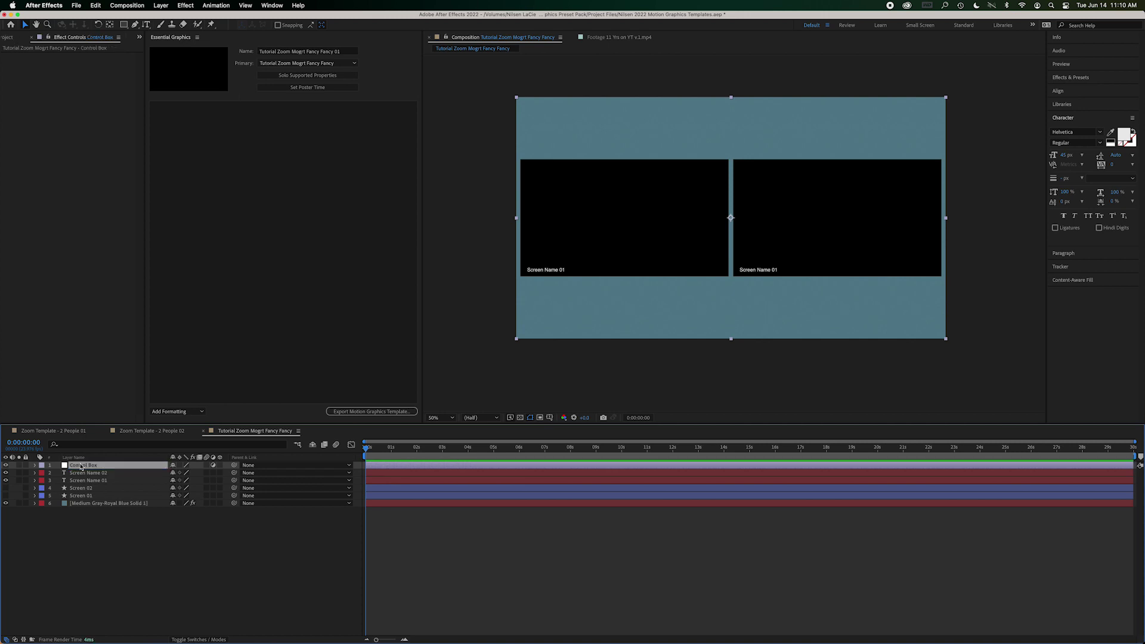
Search the effects for "check" and apply Checkbox Control to the Control Box layer.
click(1067, 80)
key(super+f)
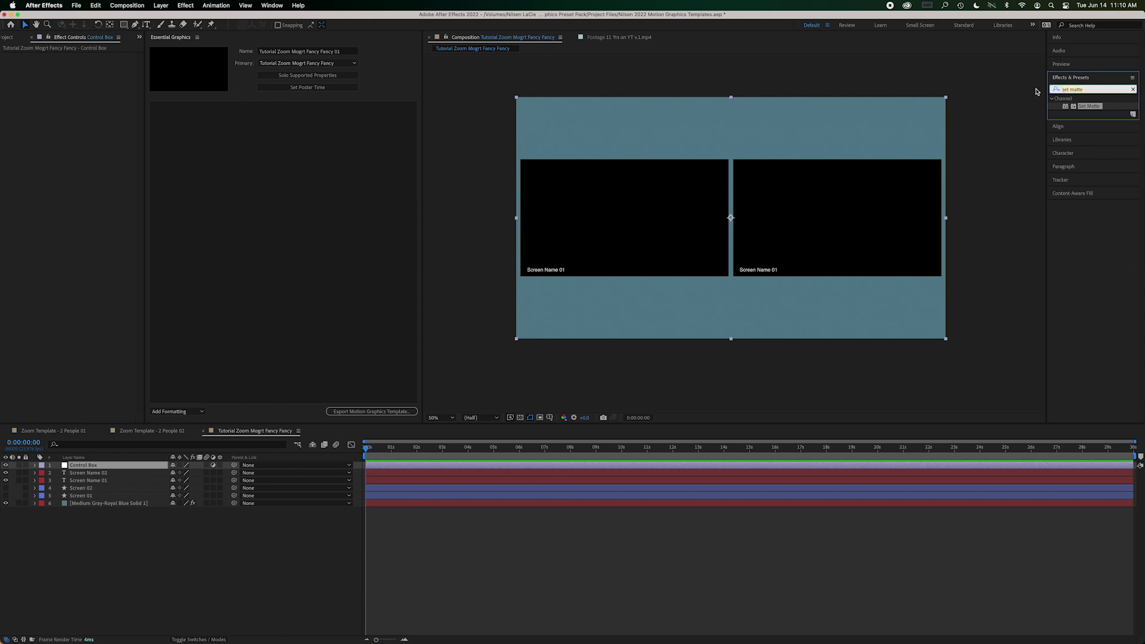
text(check)
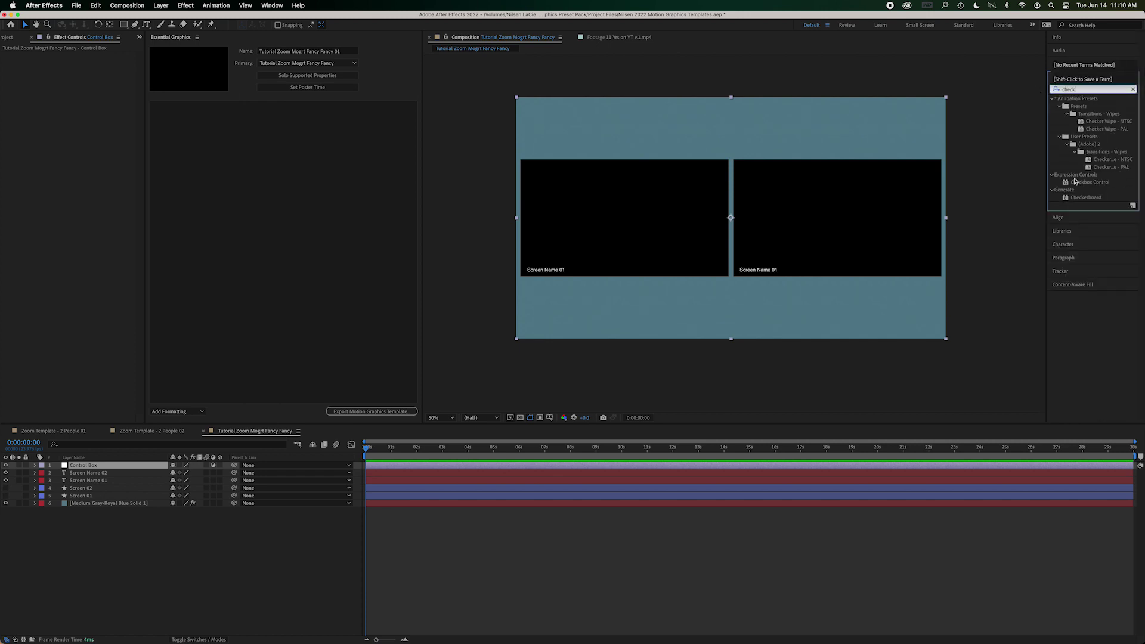
drag(1085, 184, 90, 468)
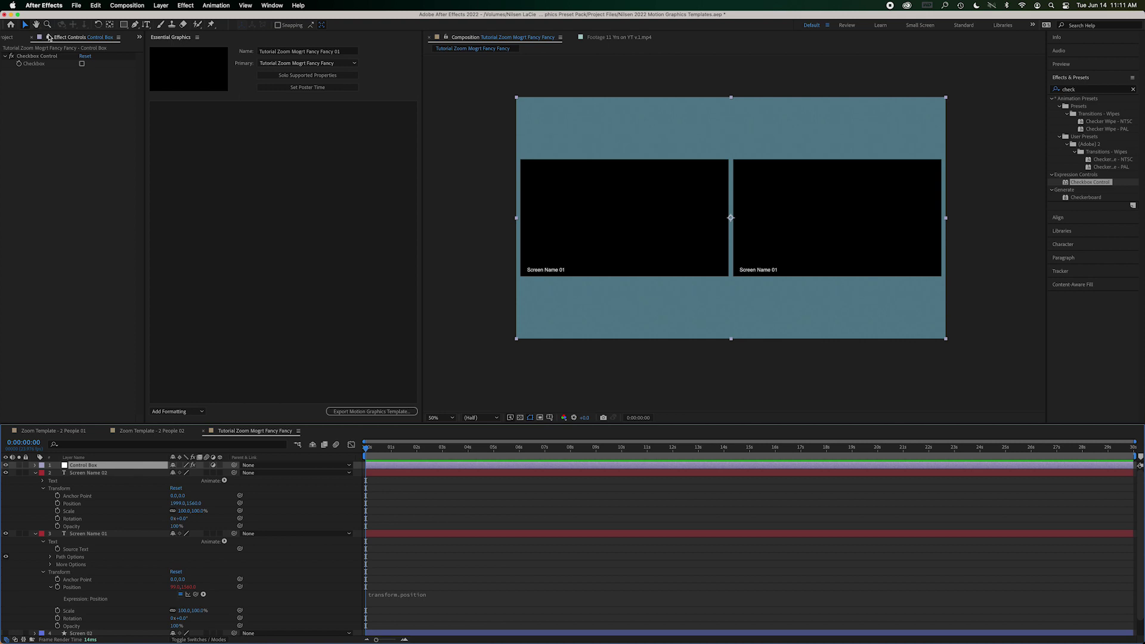
Lock the effect controls on Control Box and link the Screen Name 01 position expression to its checkbox.
click(48, 39)
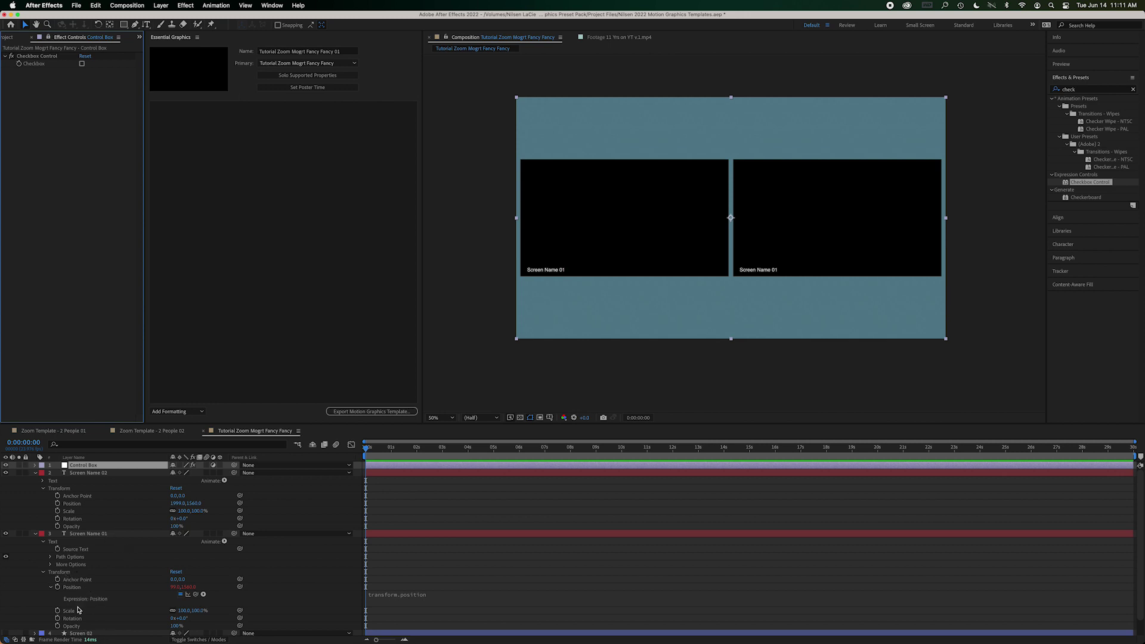
click(78, 609)
click(412, 602)
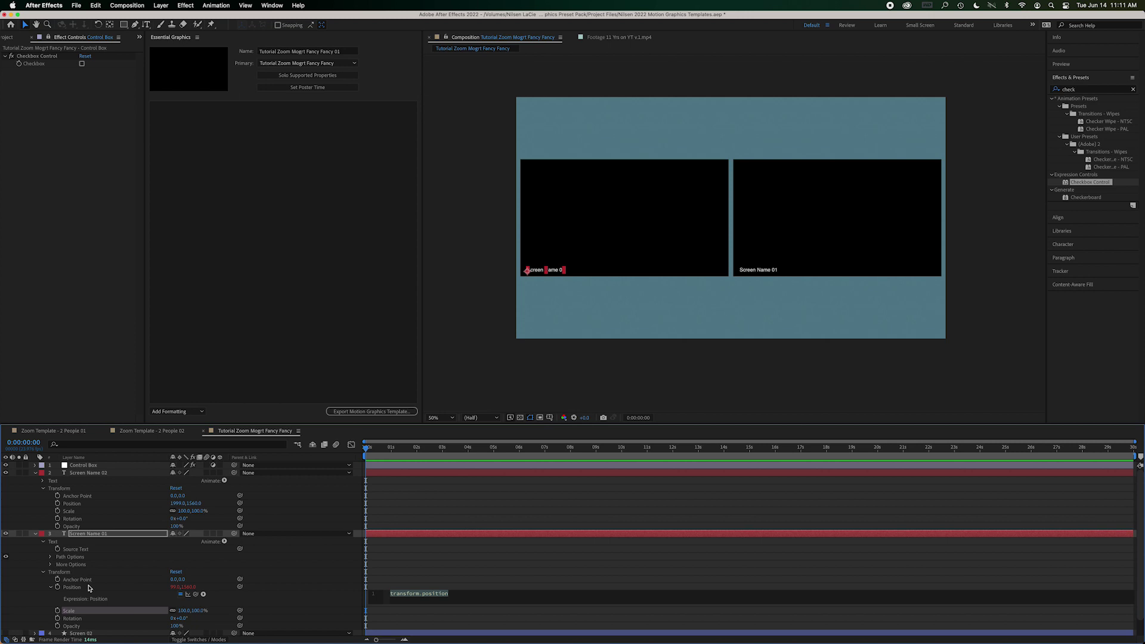
drag(196, 594, 34, 63)
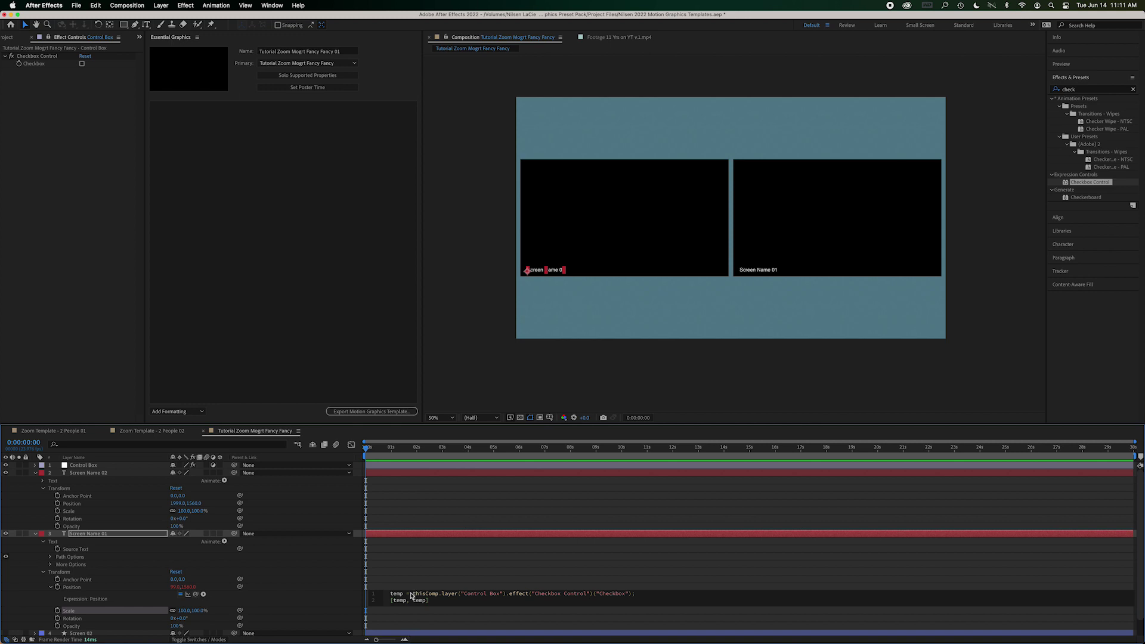
Rewrite the expression as an if statement giving [99,1560] when Checkbox>0, else [99,1675], and toggle the checkbox to test it.
drag(407, 594, 366, 591)
text(if)
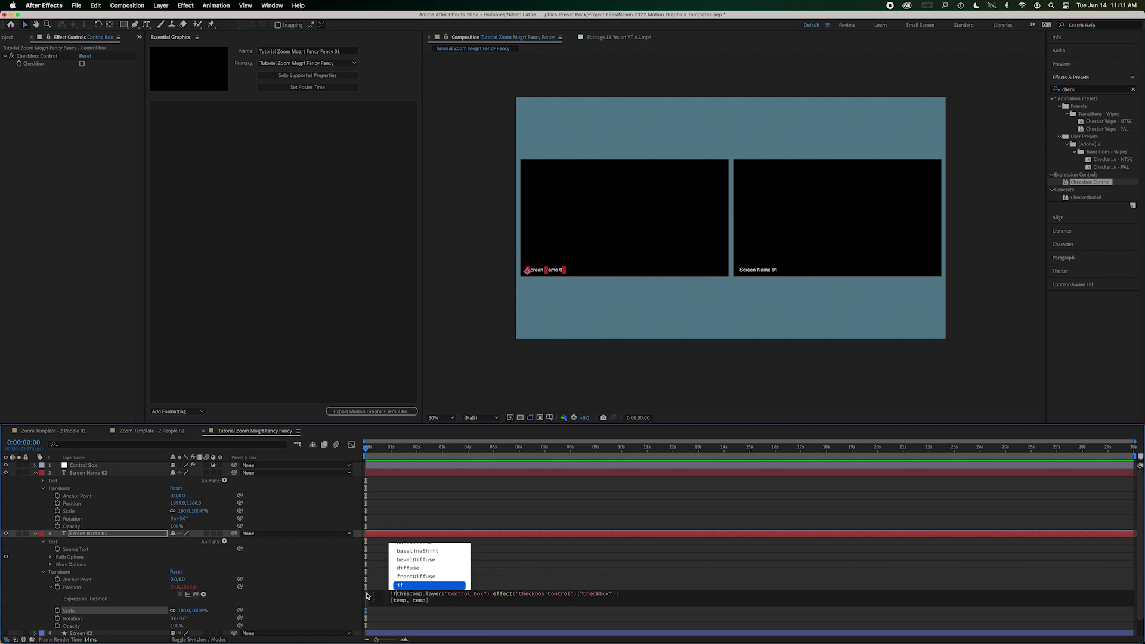
text( ())
key(BackSpace)
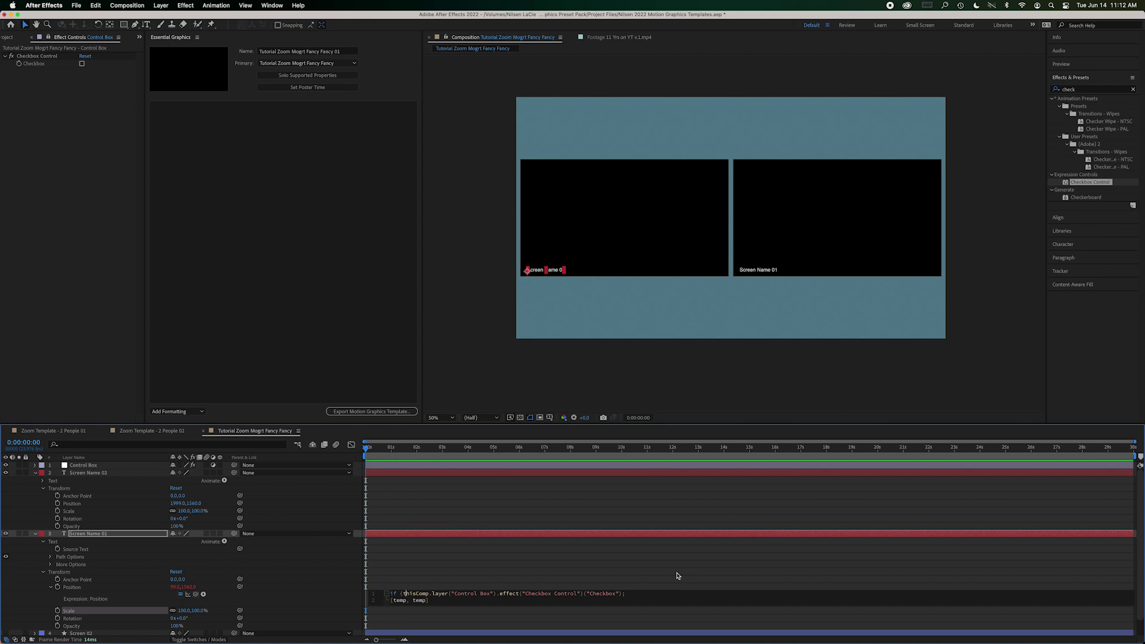
text())
text() [99,1560)
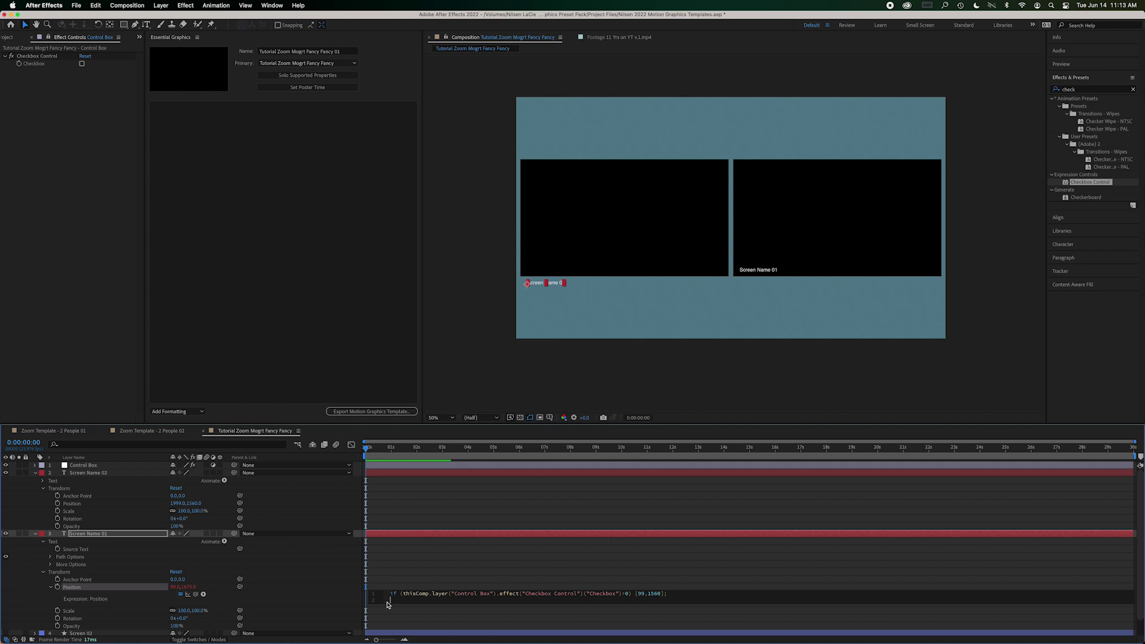
text(else [99,1675)
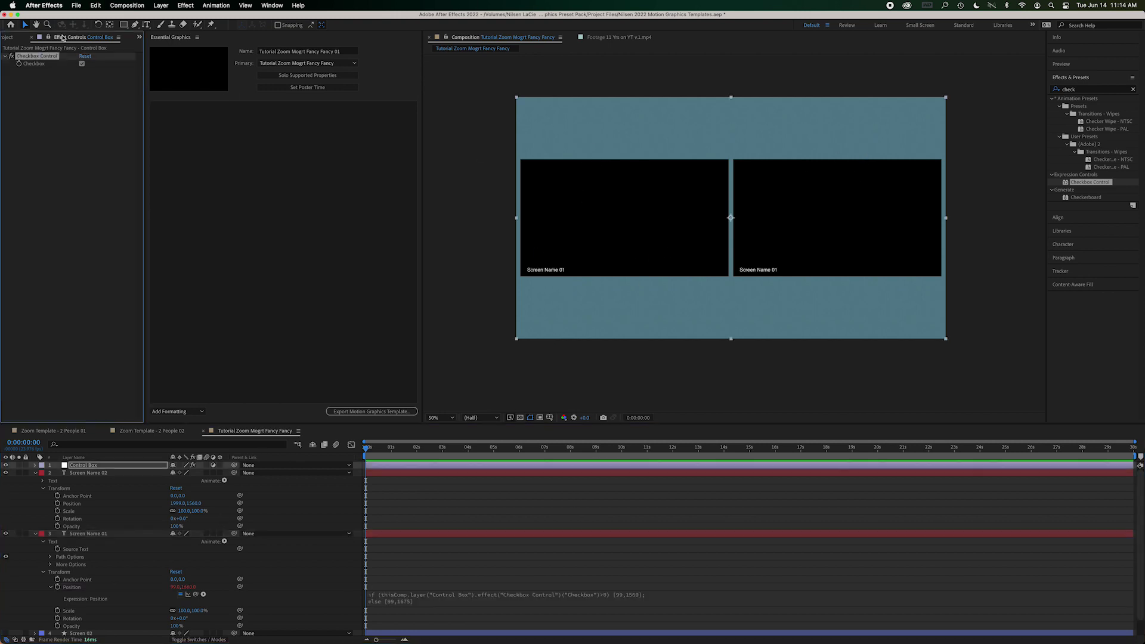
click(82, 63)
click(82, 64)
Copy the Screen Name 01 position expression into the Position expression of Screen Name 02.
click(421, 604)
key(super+c)
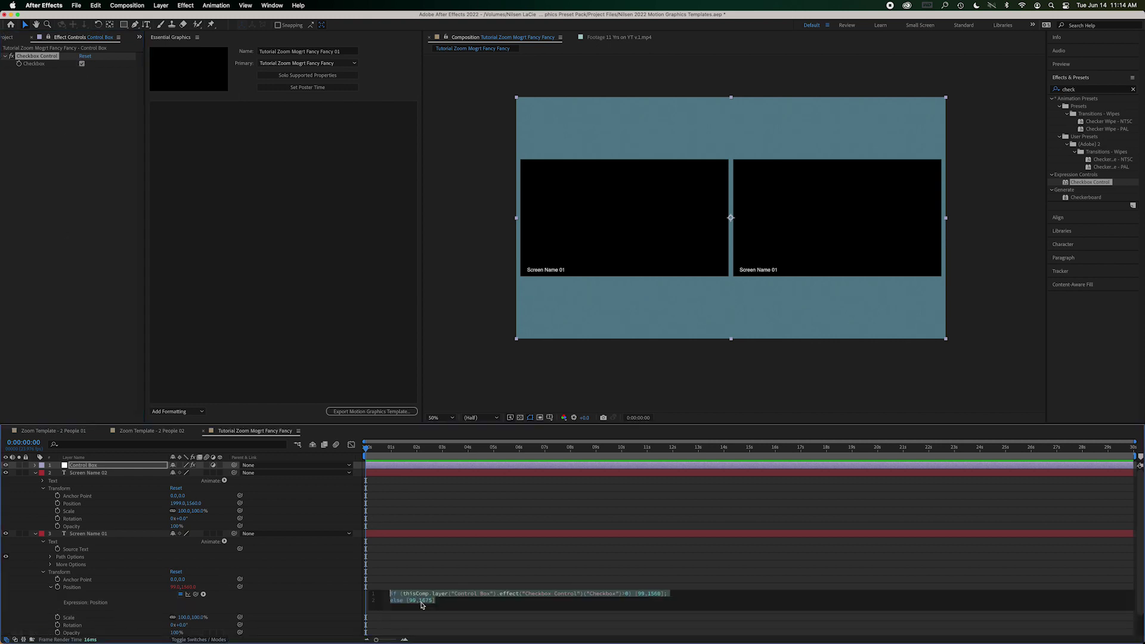
click(87, 473)
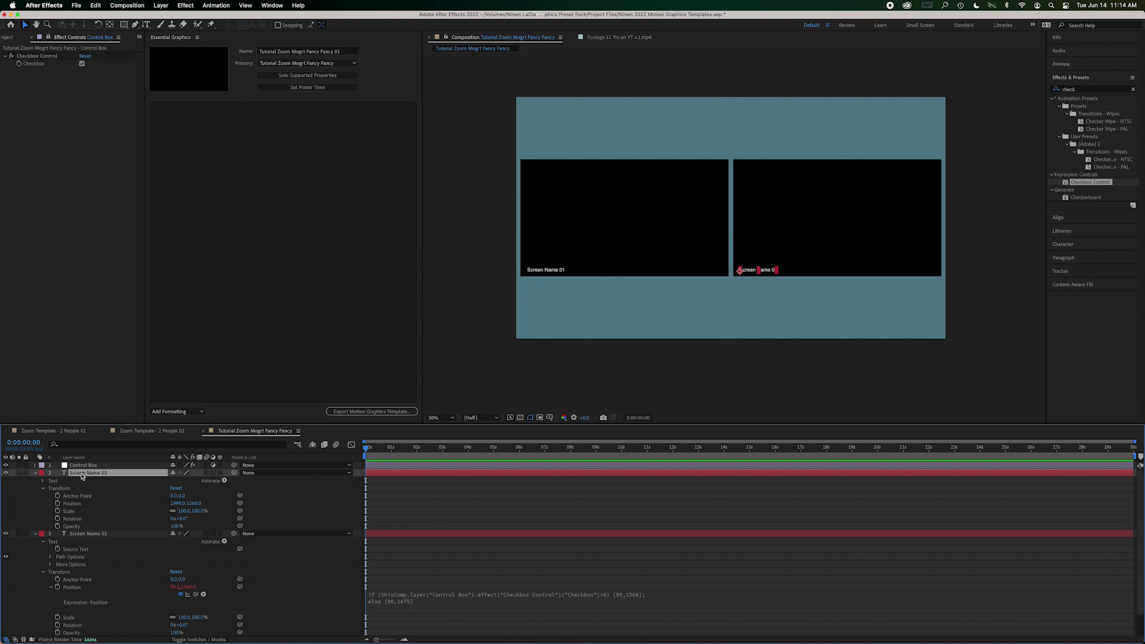
click(59, 504)
key(super+v)
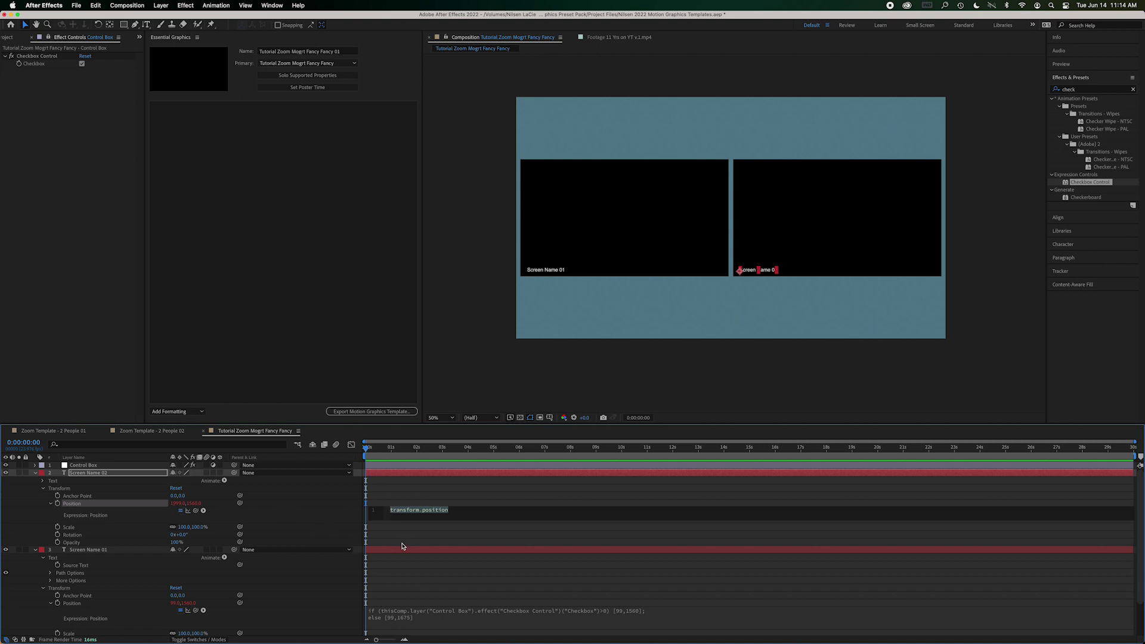
key(super+v)
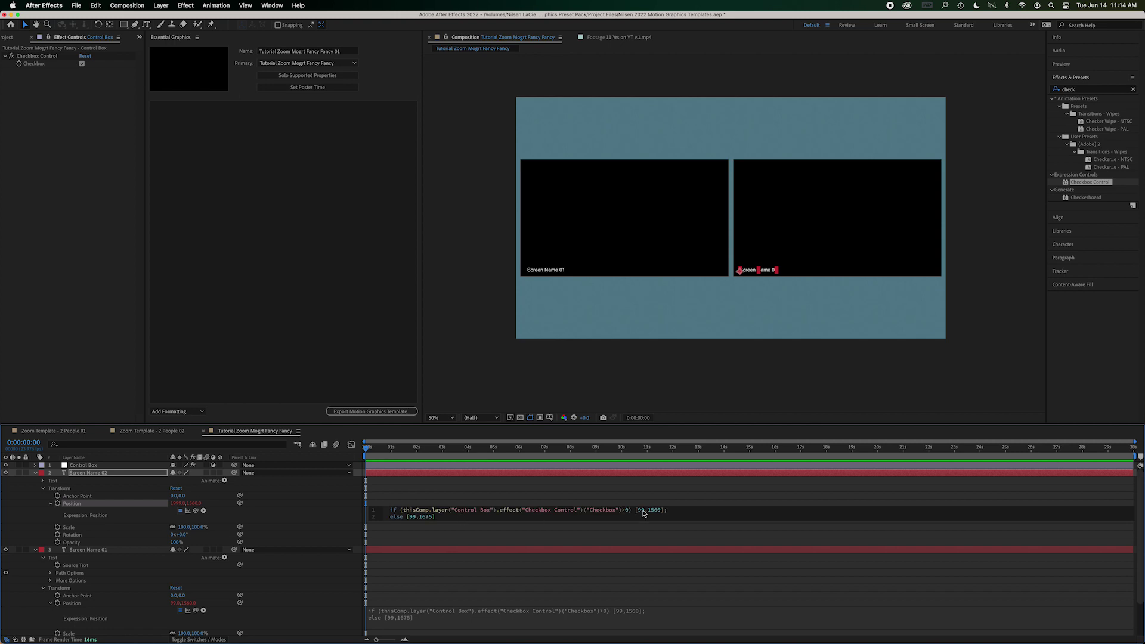
Change the X value to 1999 in both branches of the Screen Name 02 position expression.
double_click(641, 510)
text(19)
text(19)
click(431, 533)
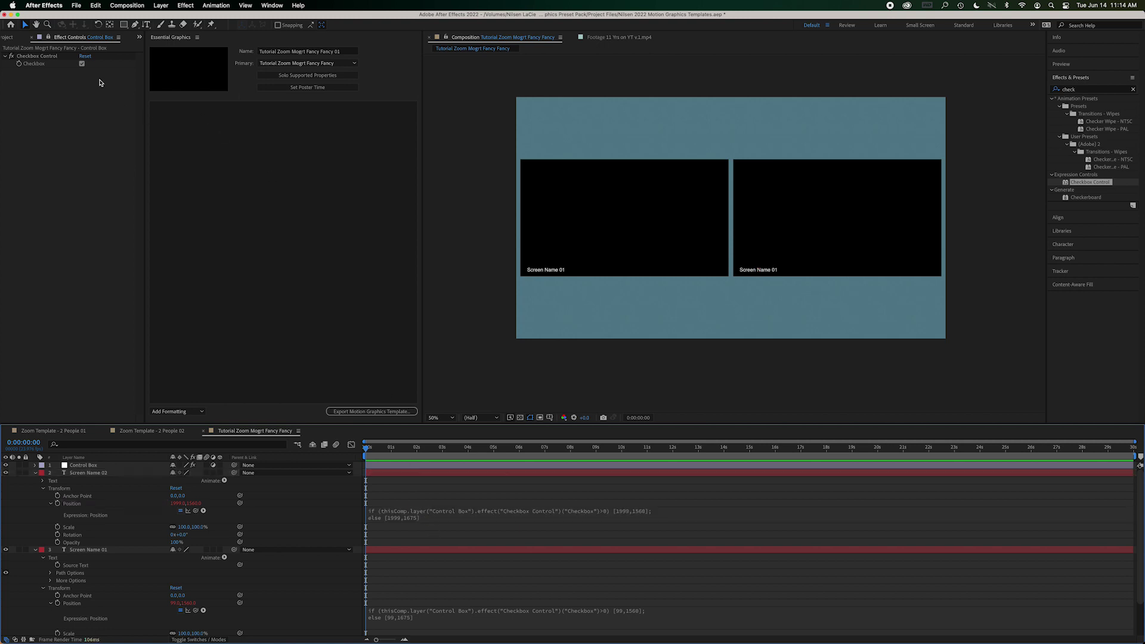
Toggle the Control Box checkbox repeatedly to check how both screen names move.
click(82, 64)
click(82, 63)
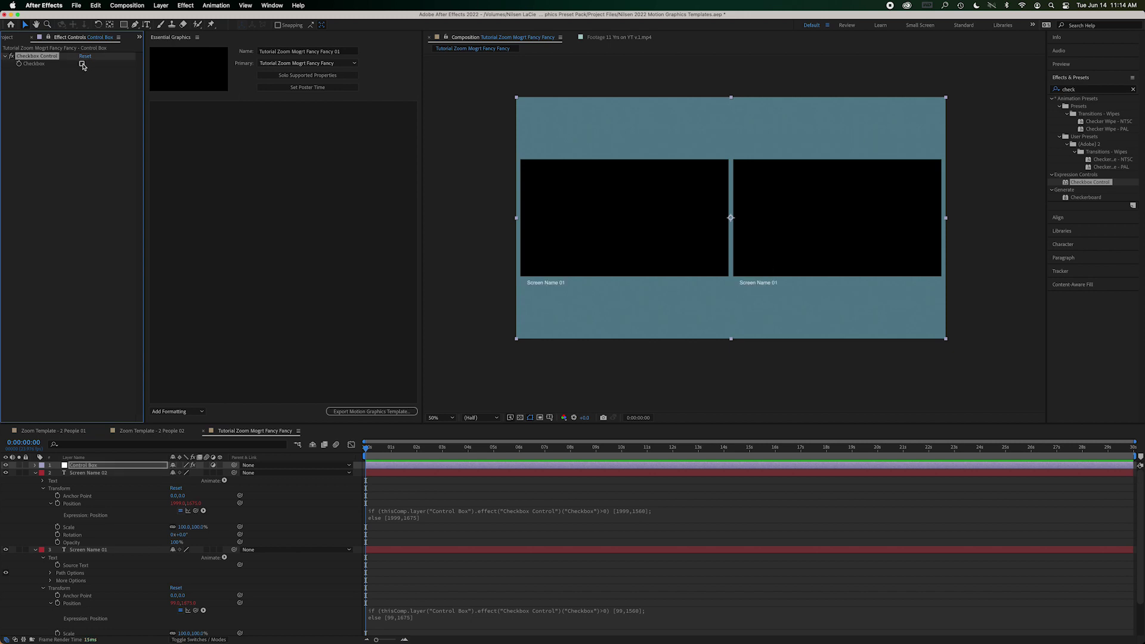
click(82, 64)
click(82, 64)
click(83, 63)
click(83, 63)
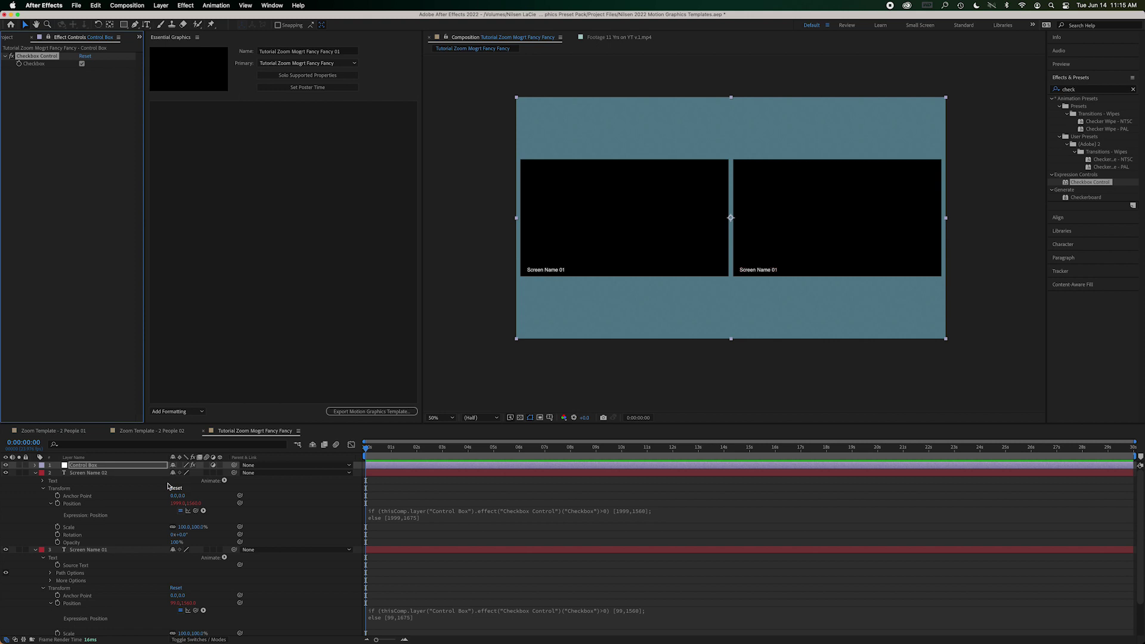
click(87, 466)
key(super+bracketleft)
drag(99, 544, 96, 470)
click(49, 84)
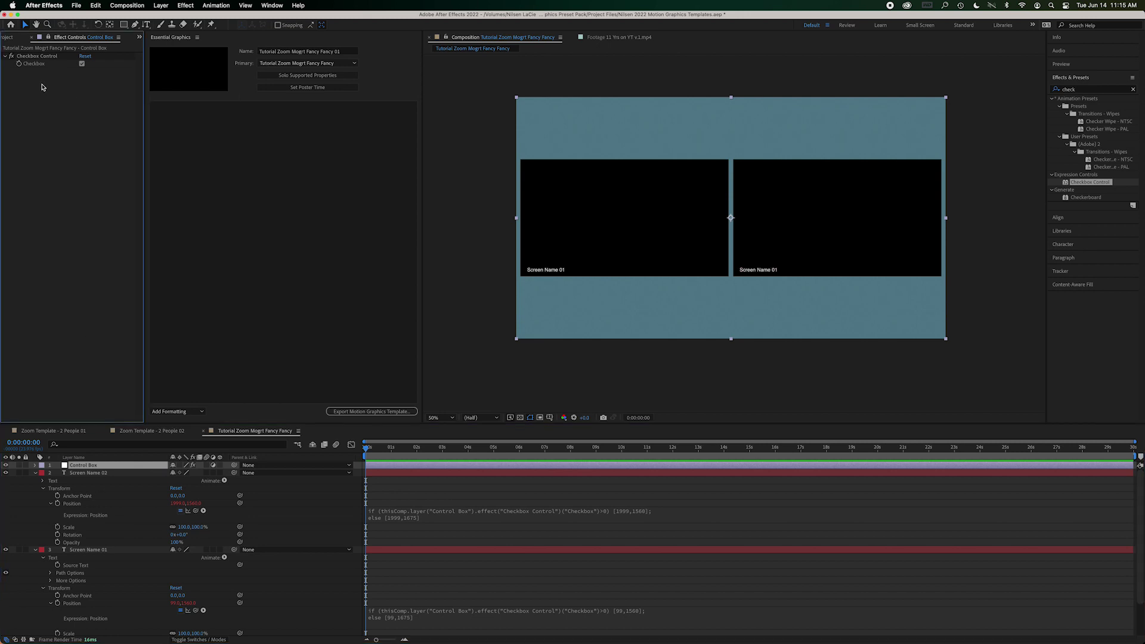
double_click(1078, 182)
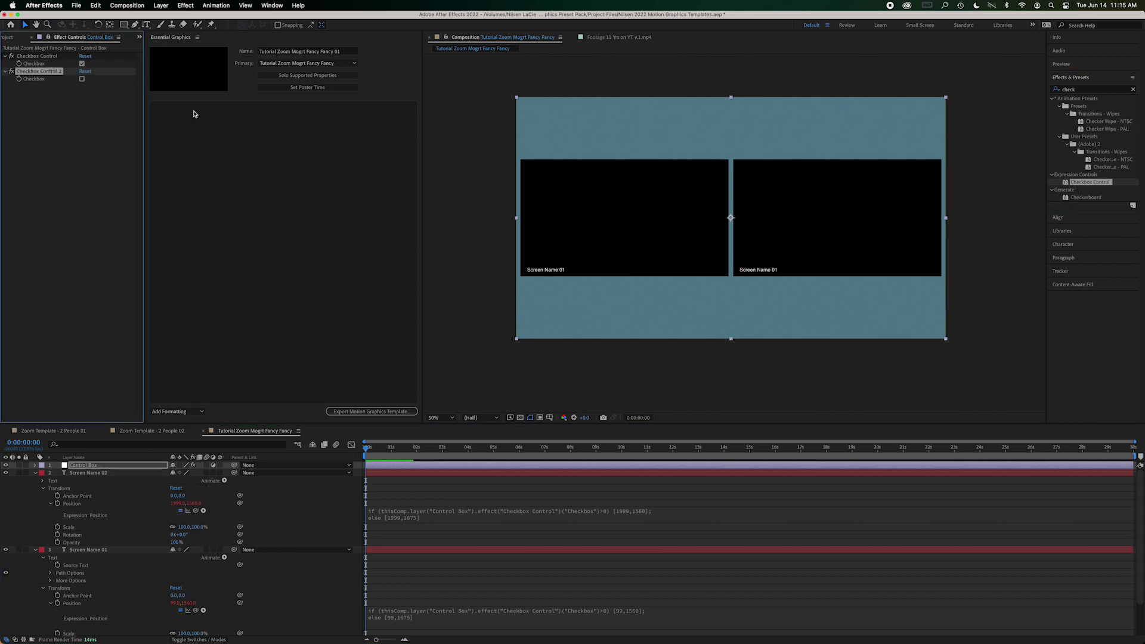
key(Delete)
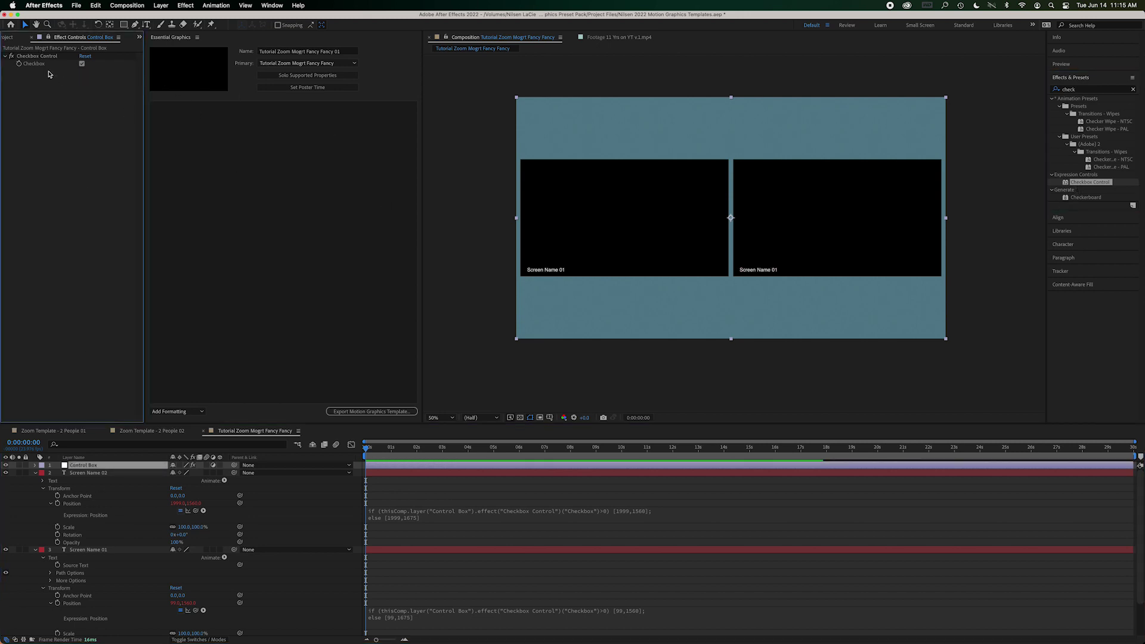
Rename the Control Box layer to "Control Box For Scree Names".
click(97, 468)
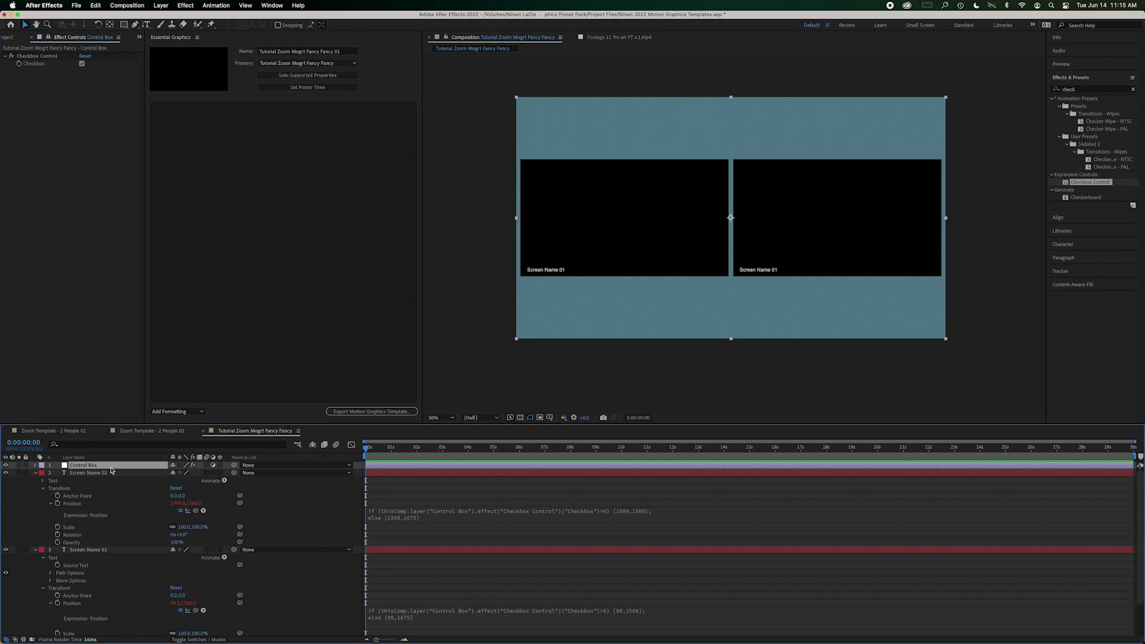
key(Return)
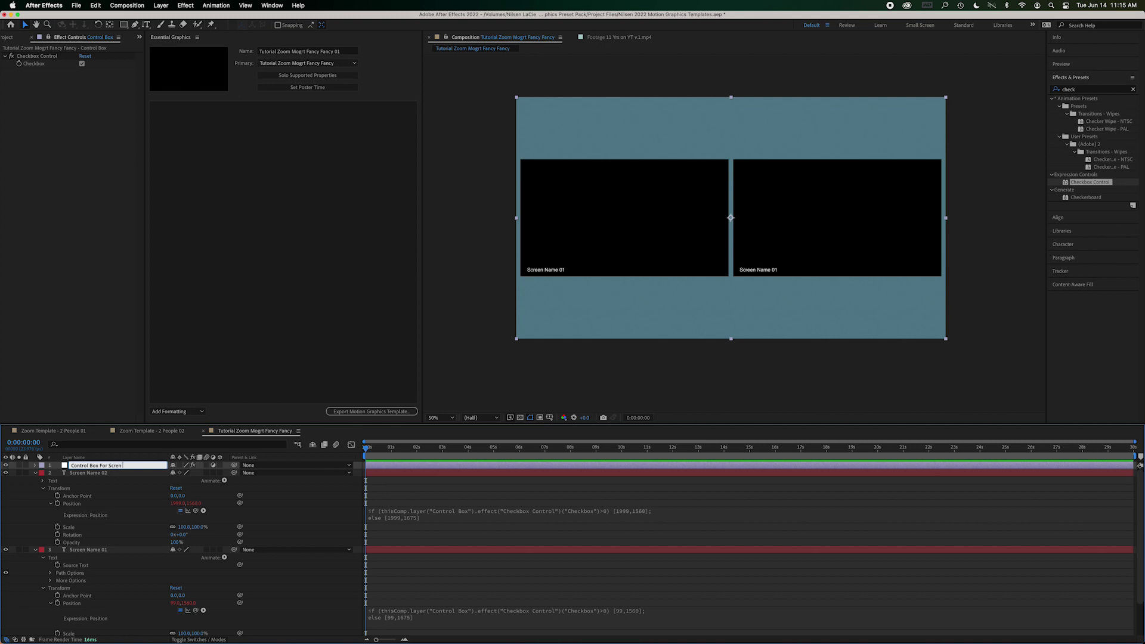
text(For Scree Names)
key(Return)
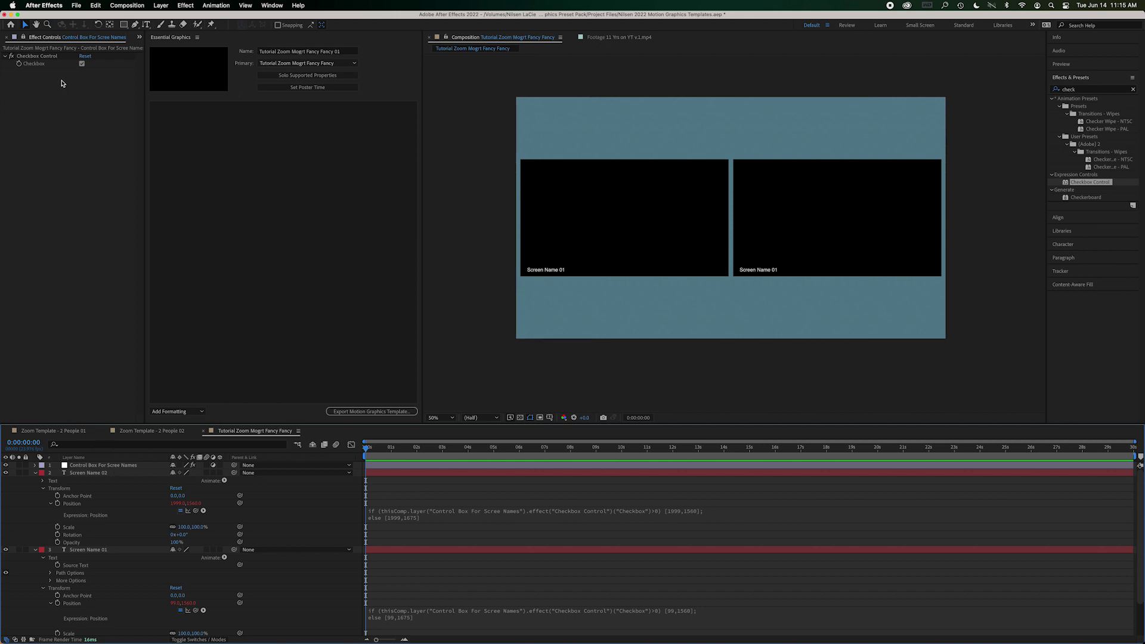
Add the Checkbox property of the Control Box For Scree Names layer to the Essential Graphics template.
click(90, 465)
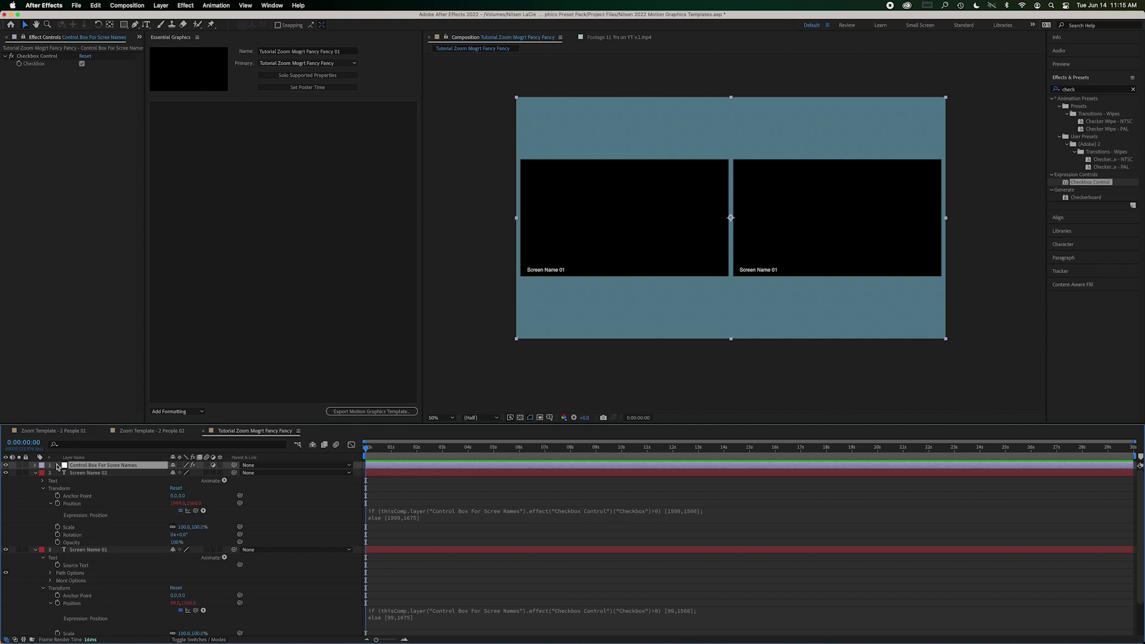
click(37, 466)
drag(74, 485, 348, 304)
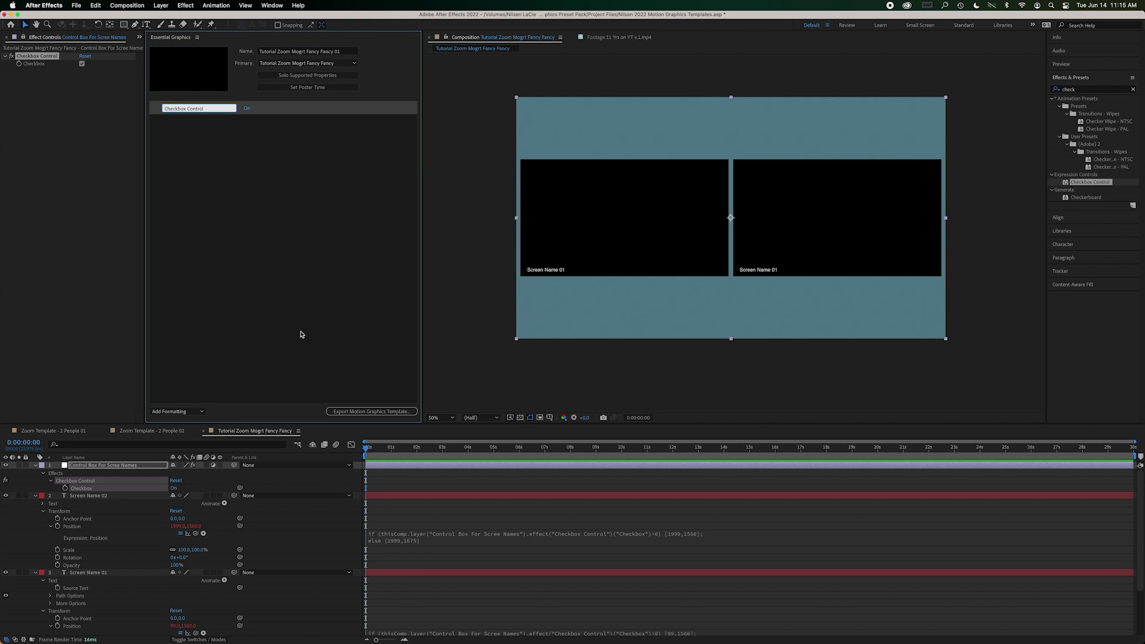
click(247, 109)
click(247, 110)
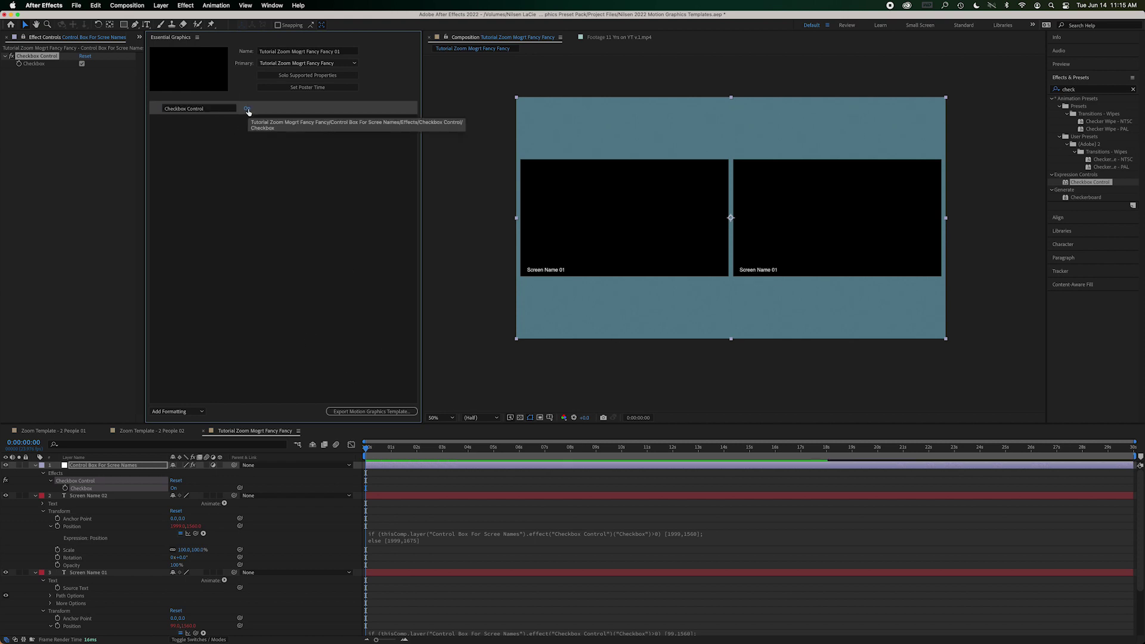
Apply the Fill effect to the Medium Gray-Royal Blue background solid.
click(760, 308)
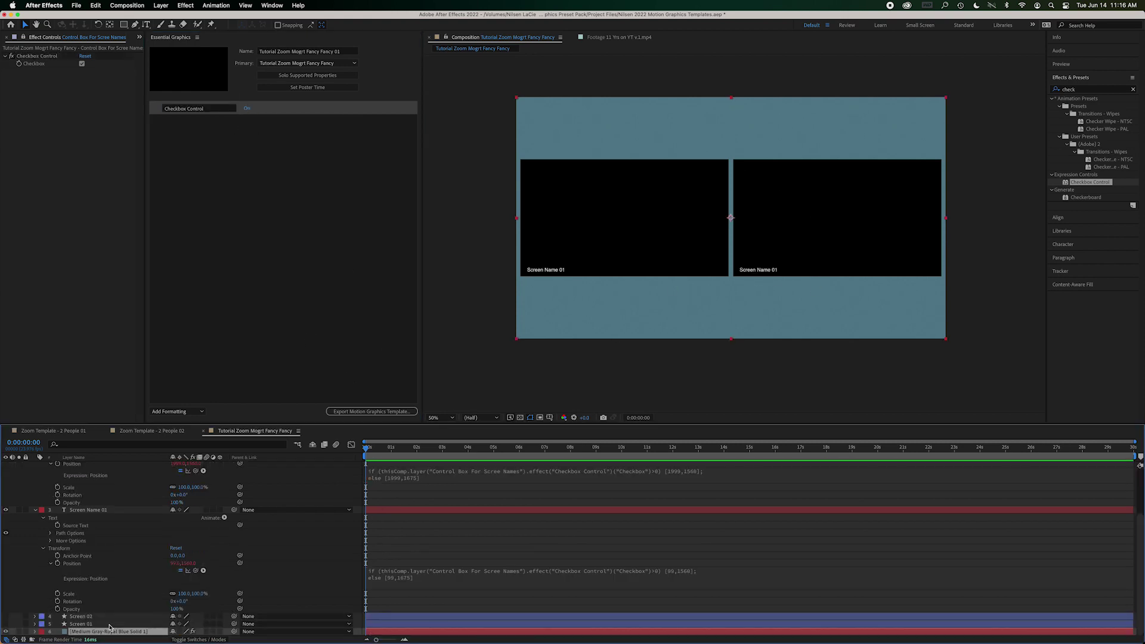
click(1057, 90)
text(Fill)
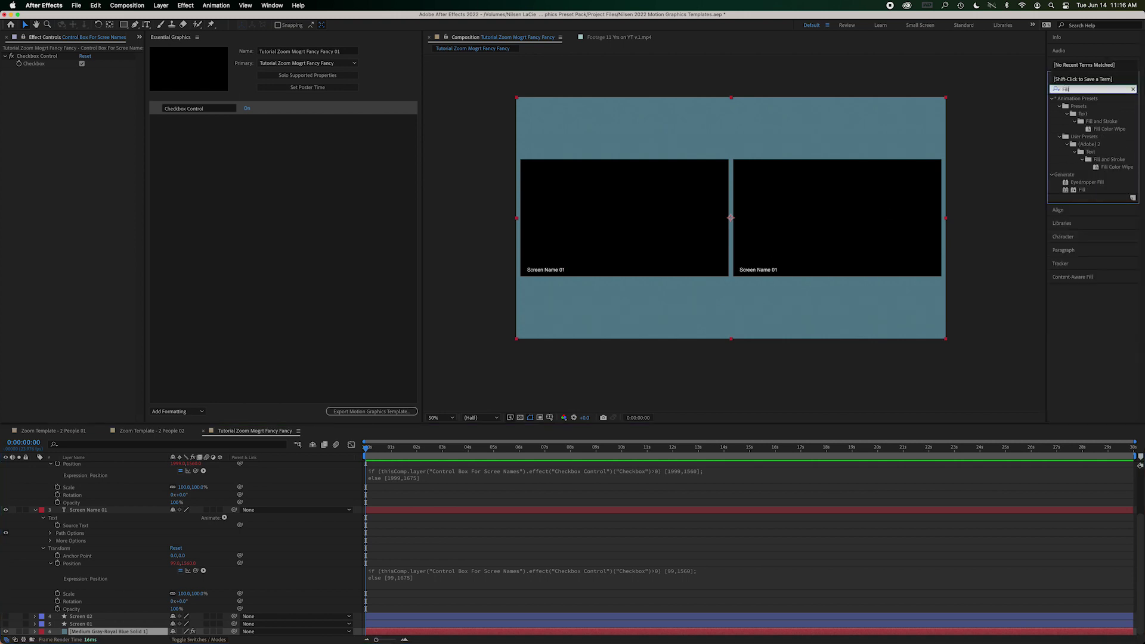
drag(1078, 190, 109, 636)
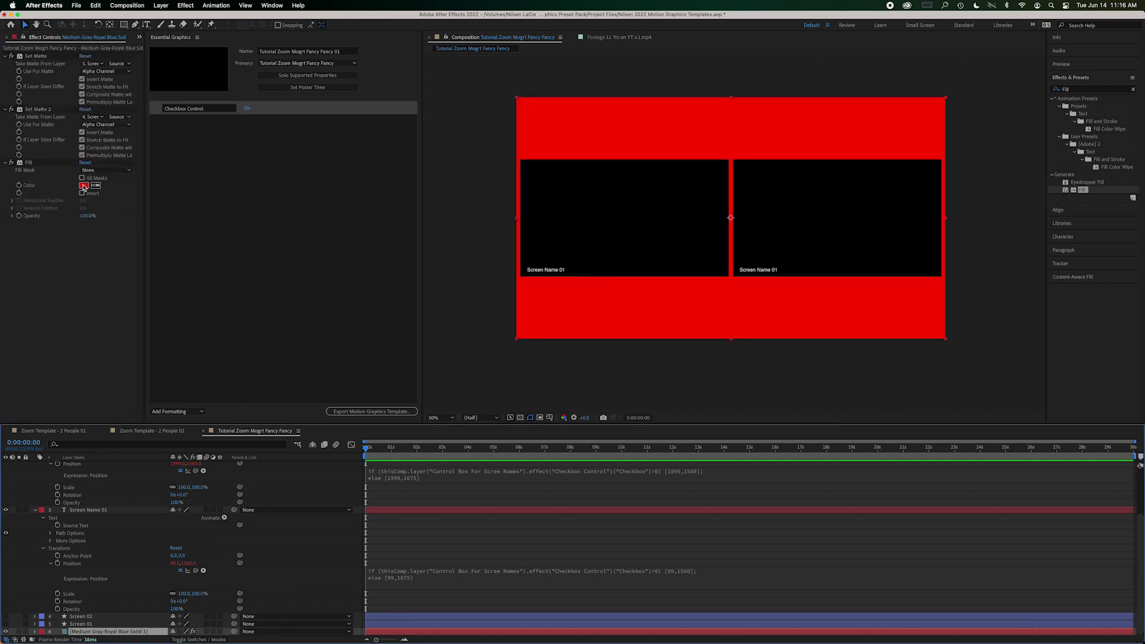
Change the background solid's Fill color to a dark teal after trying grey, orange and blue tones.
click(83, 185)
text(414242)
key(Return)
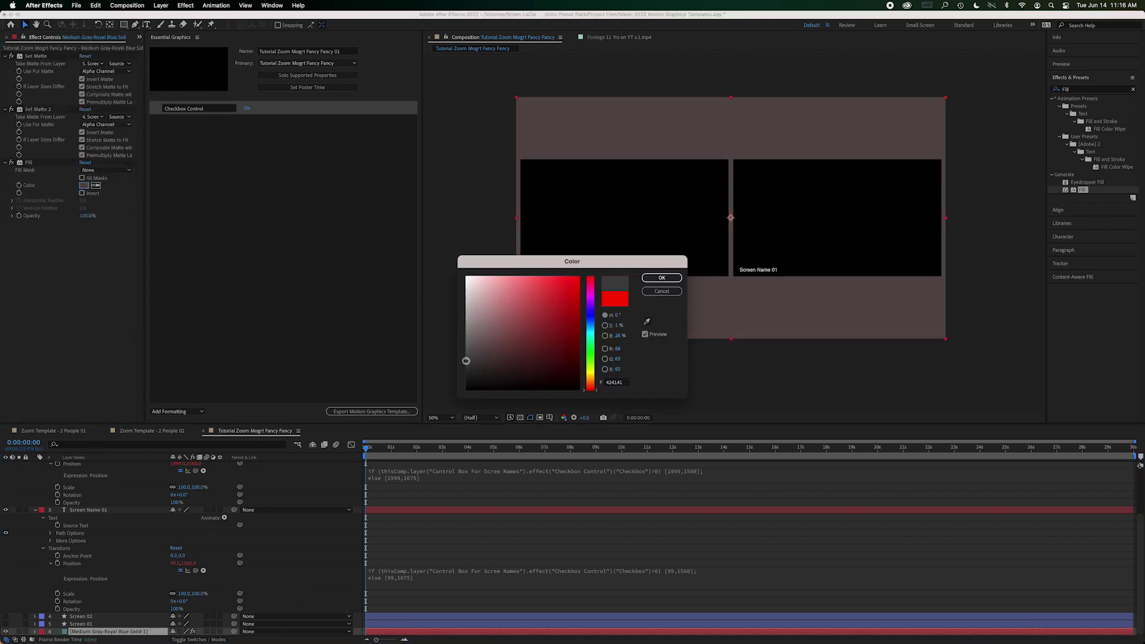
click(590, 377)
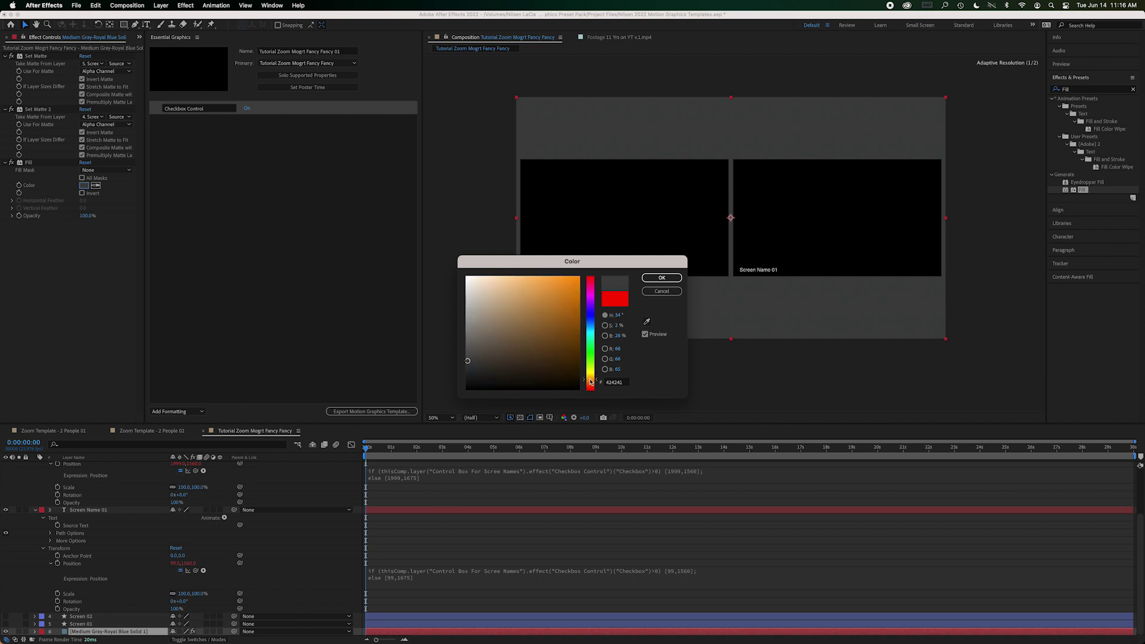
drag(539, 334, 554, 260)
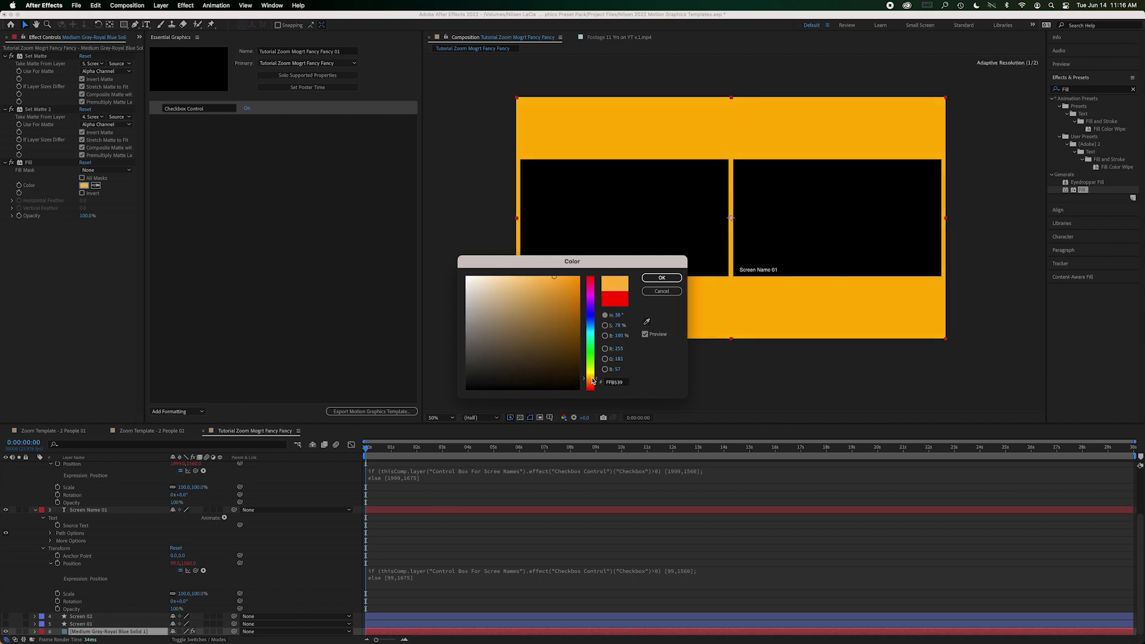
click(593, 383)
click(594, 325)
mouse_move(535, 328)
mouse_down()
mouse_move(524, 332)
mouse_move(539, 353)
mouse_move(509, 348)
mouse_move(516, 355)
mouse_up()
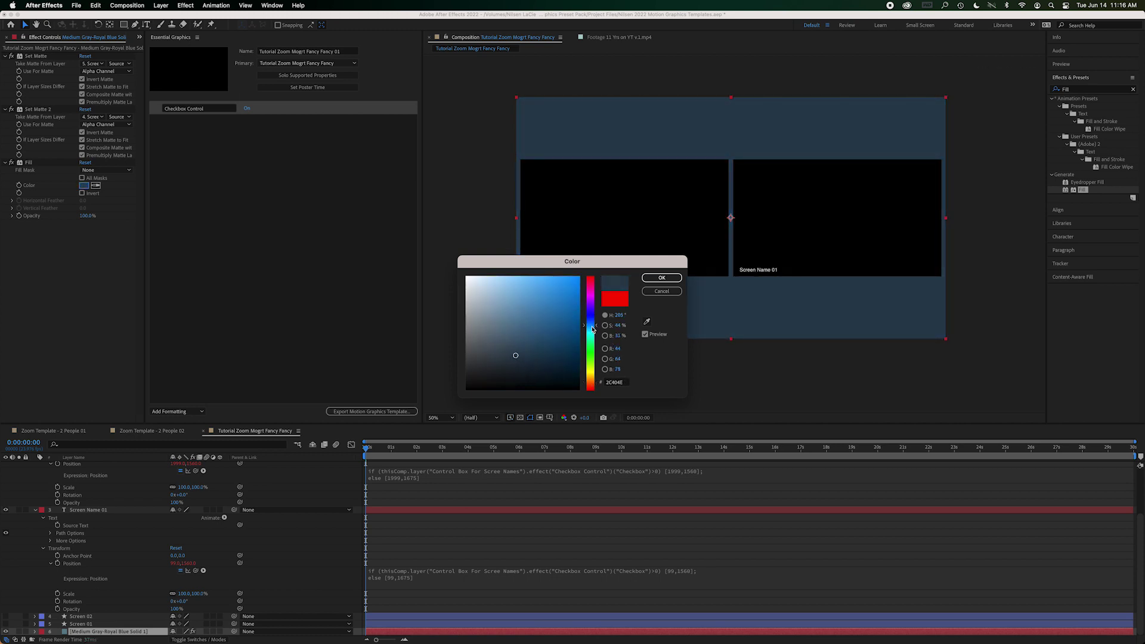
click(593, 329)
click(649, 284)
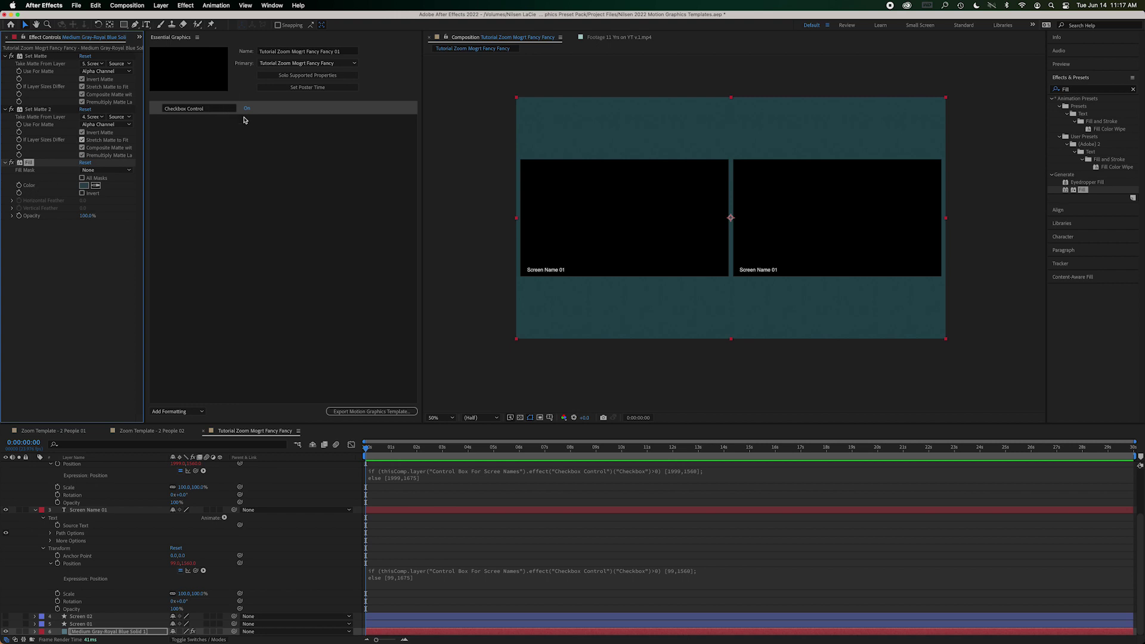
Add the background solid's Fill Color property to the Essential Graphics template and name it "Background Color".
click(82, 634)
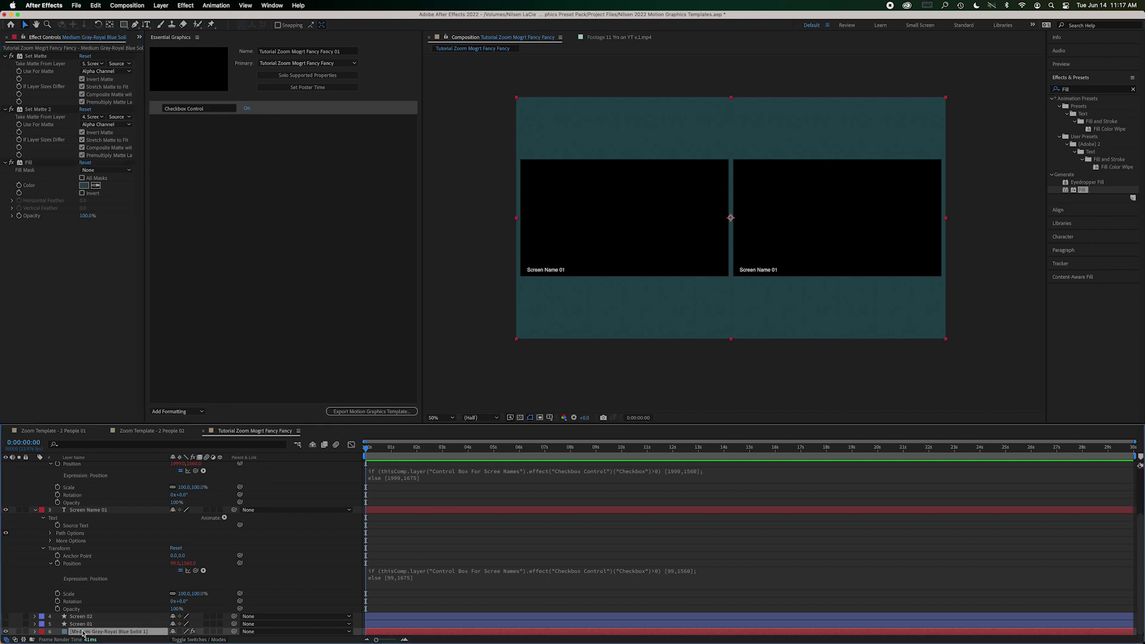
key(e)
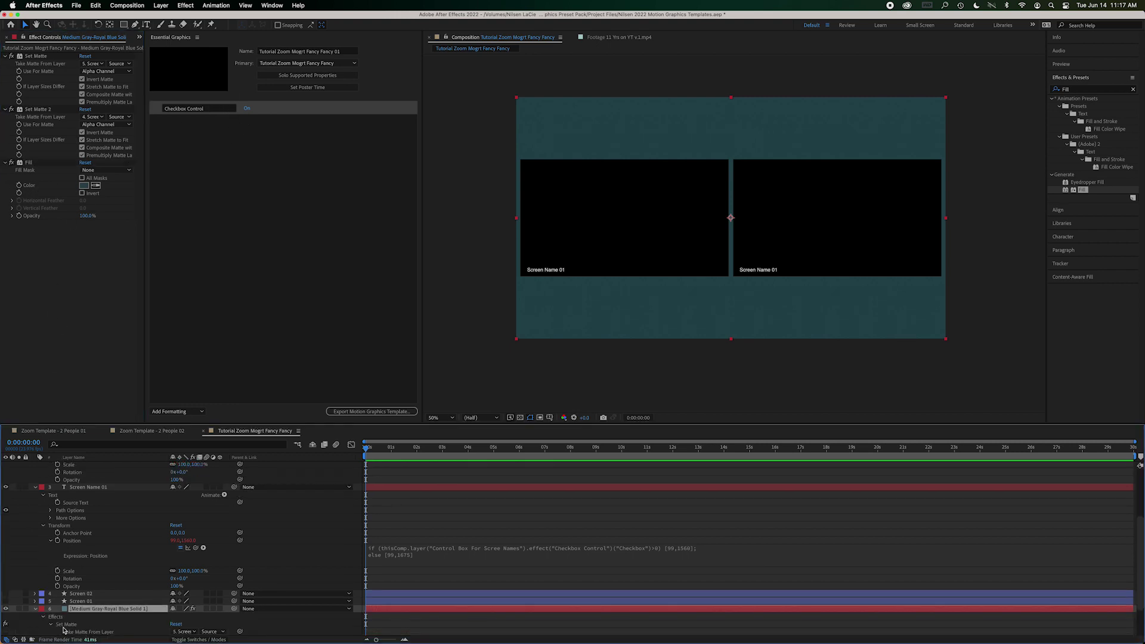
click(43, 617)
click(60, 626)
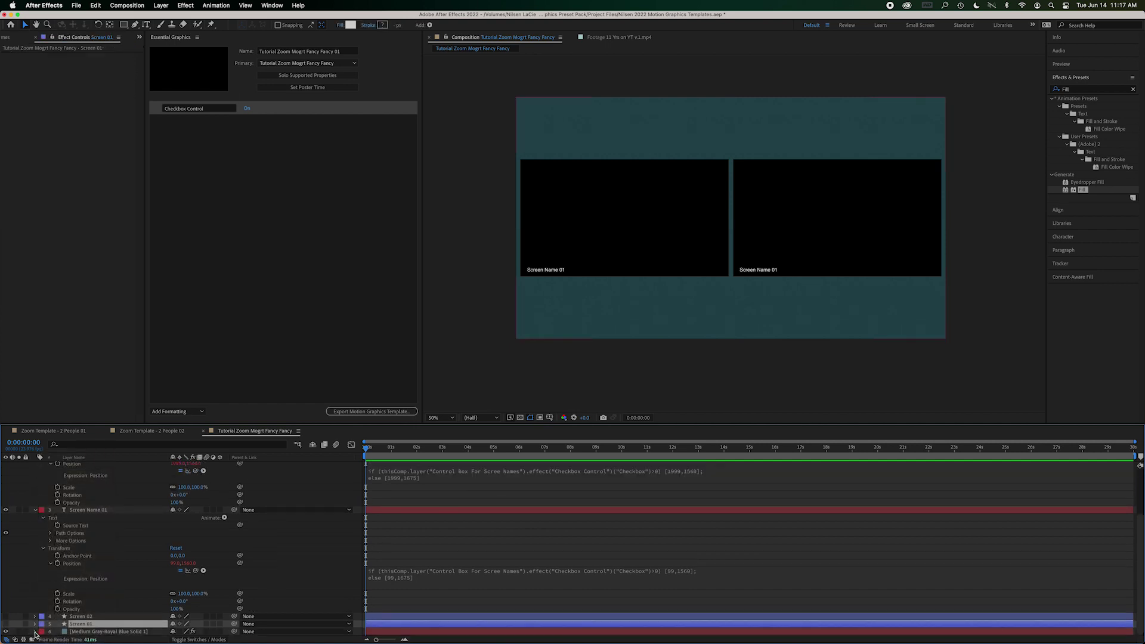
click(37, 631)
scroll(42, 630, down, 2)
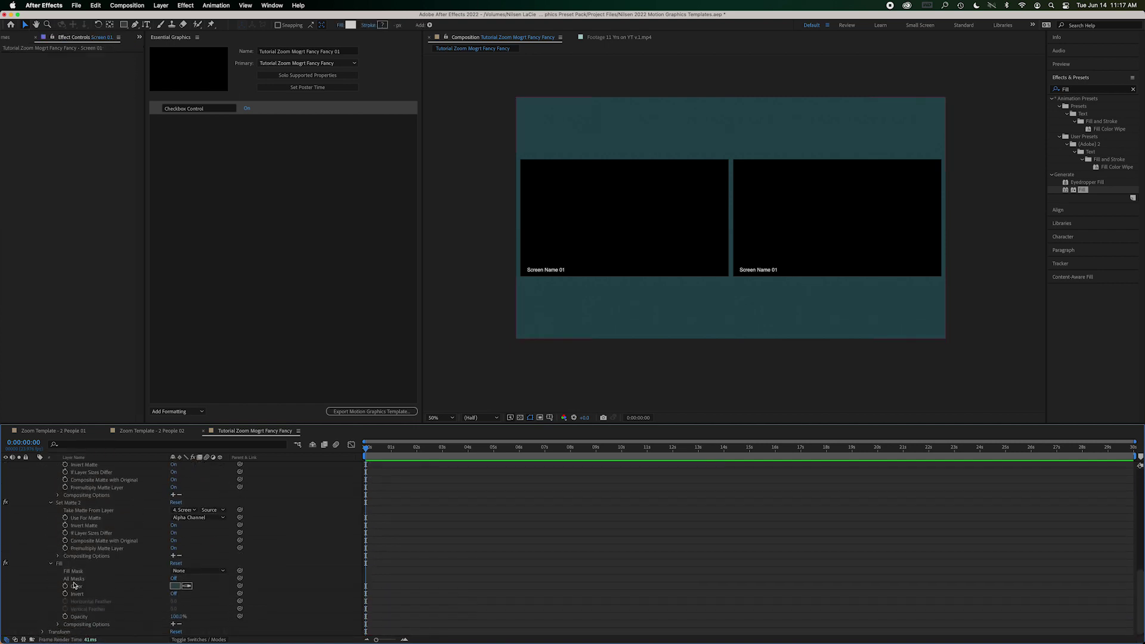
click(77, 587)
drag(78, 590, 232, 106)
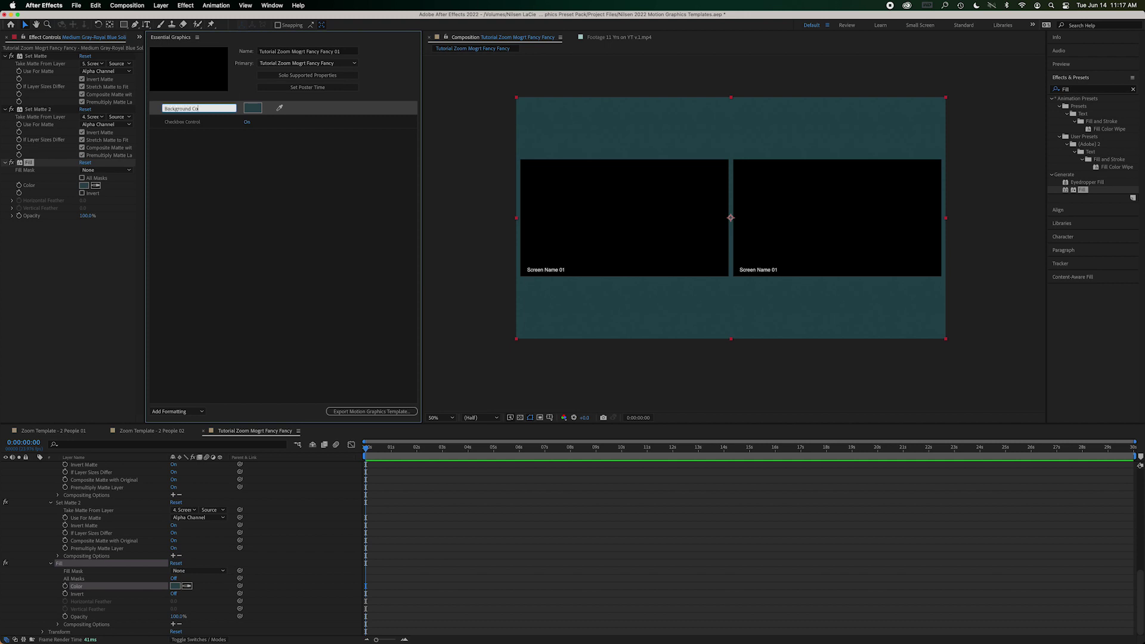
click(259, 232)
Rename the Checkbox Control property in the template to "Screen Name Position IN/OUT".
click(202, 123)
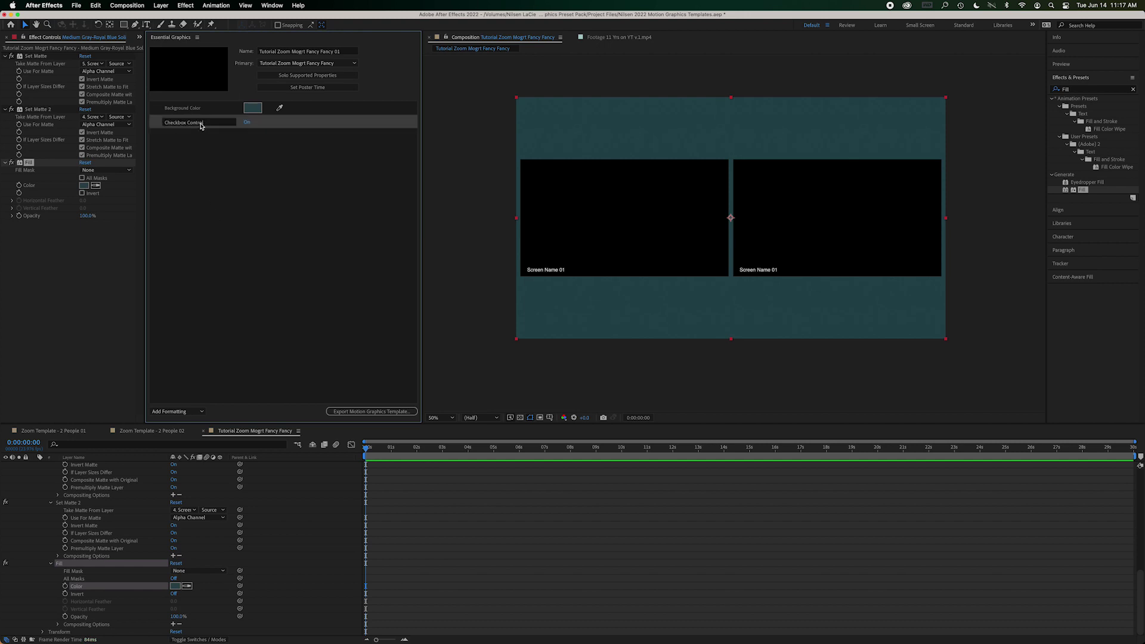
text(Screen Name Position IN/OUT)
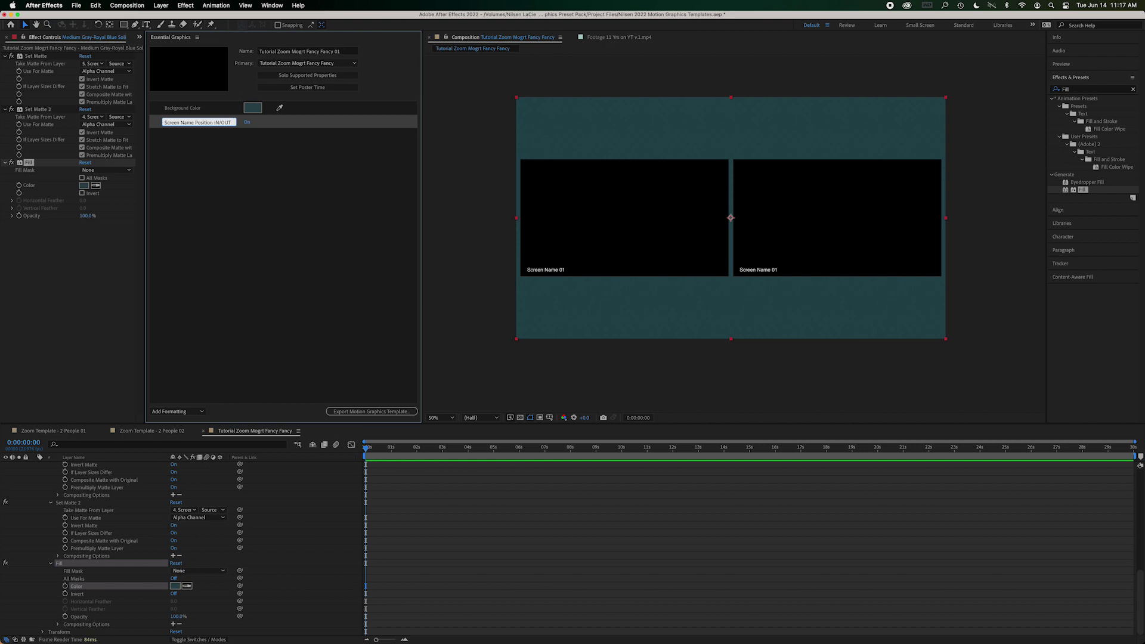
click(192, 162)
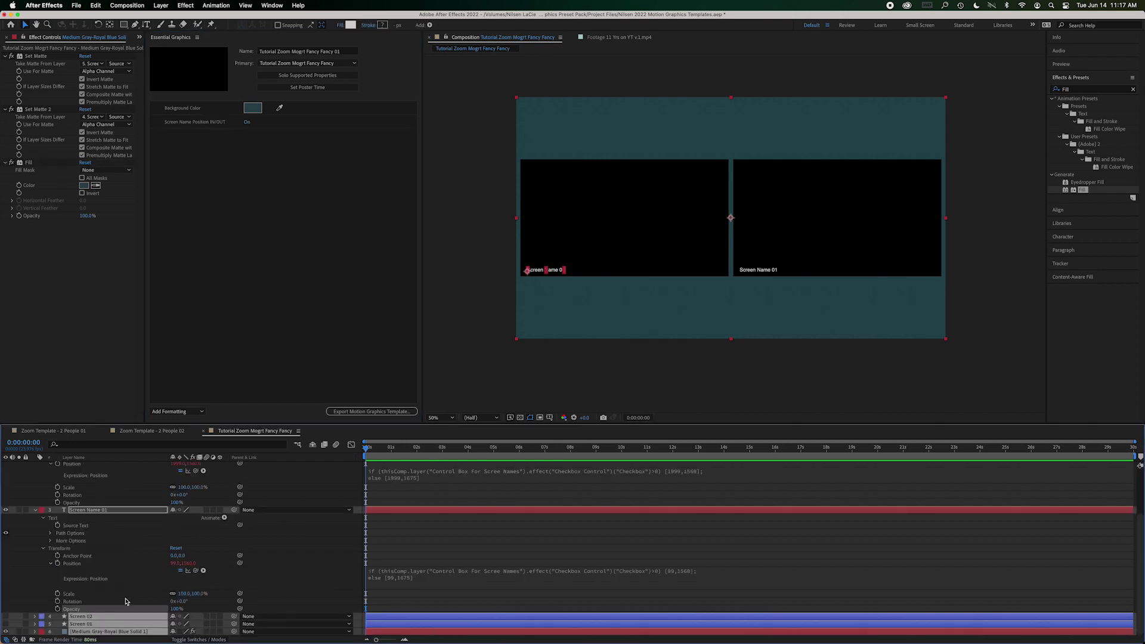
Add a group to the Essential Graphics template and name it "Screen 01".
click(236, 387)
click(173, 411)
click(179, 428)
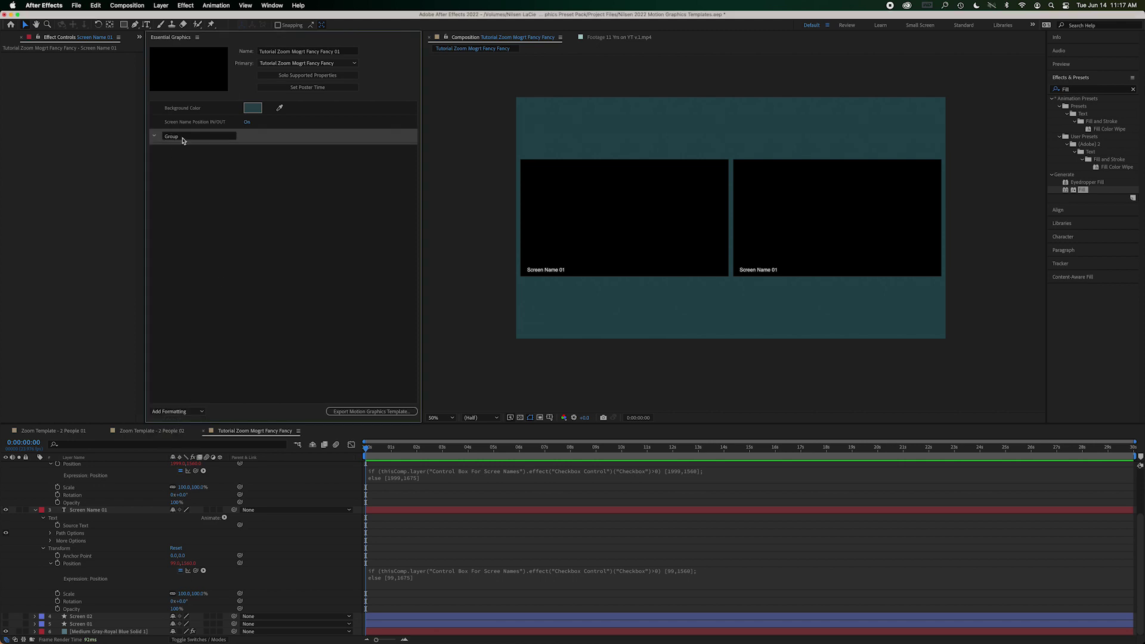
click(173, 137)
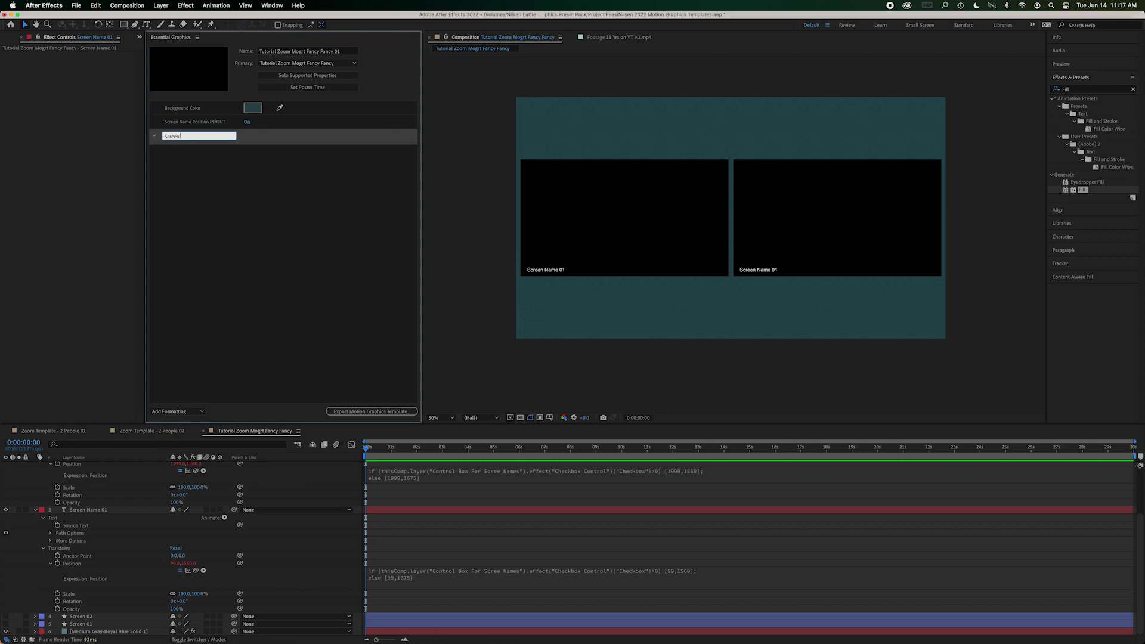
key(Return)
Add a second template group named "Screen 02" and place it outside the Screen 01 group.
click(180, 411)
click(175, 428)
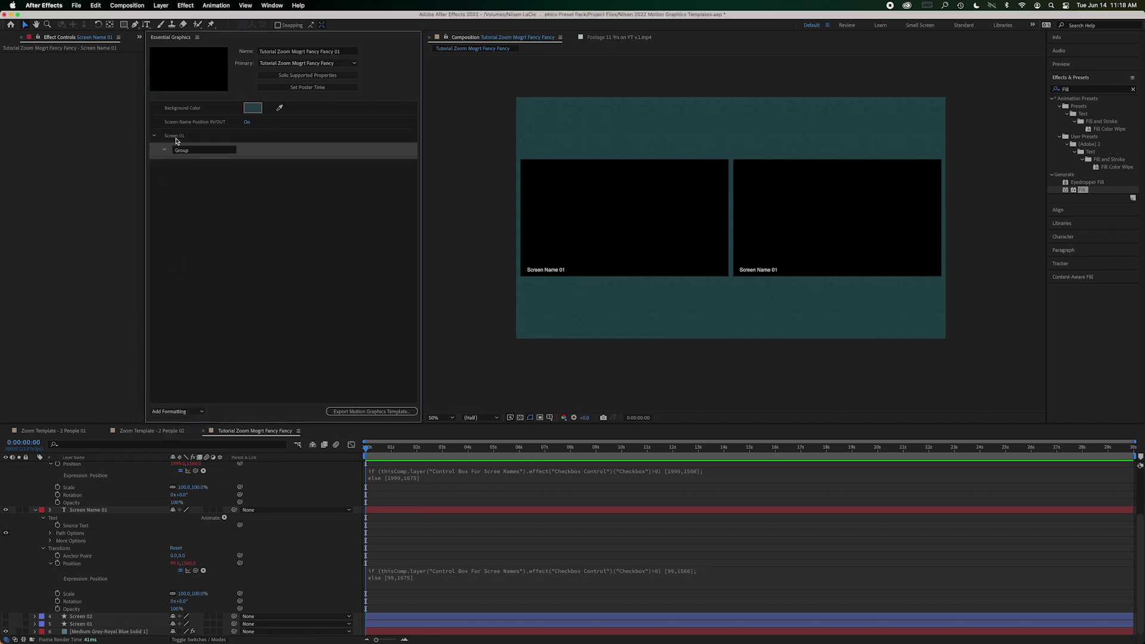
click(169, 150)
text(Screen 02)
key(Return)
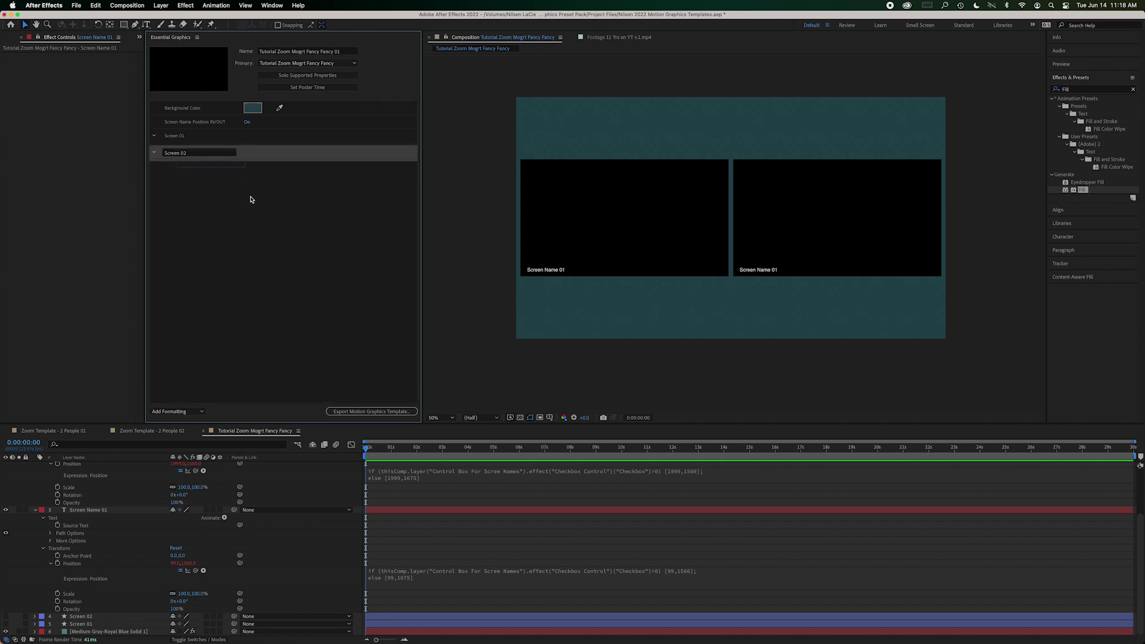
click(226, 188)
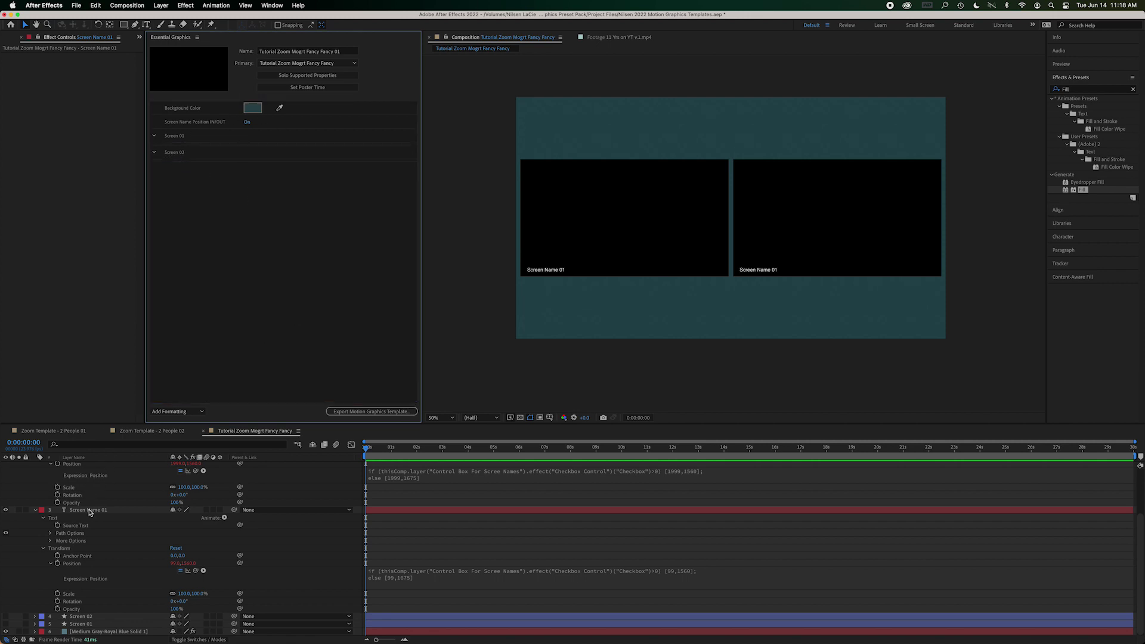
Add the rectangle path Roundness of the Screen 01 and Screen 02 layers to their matching template groups.
click(77, 623)
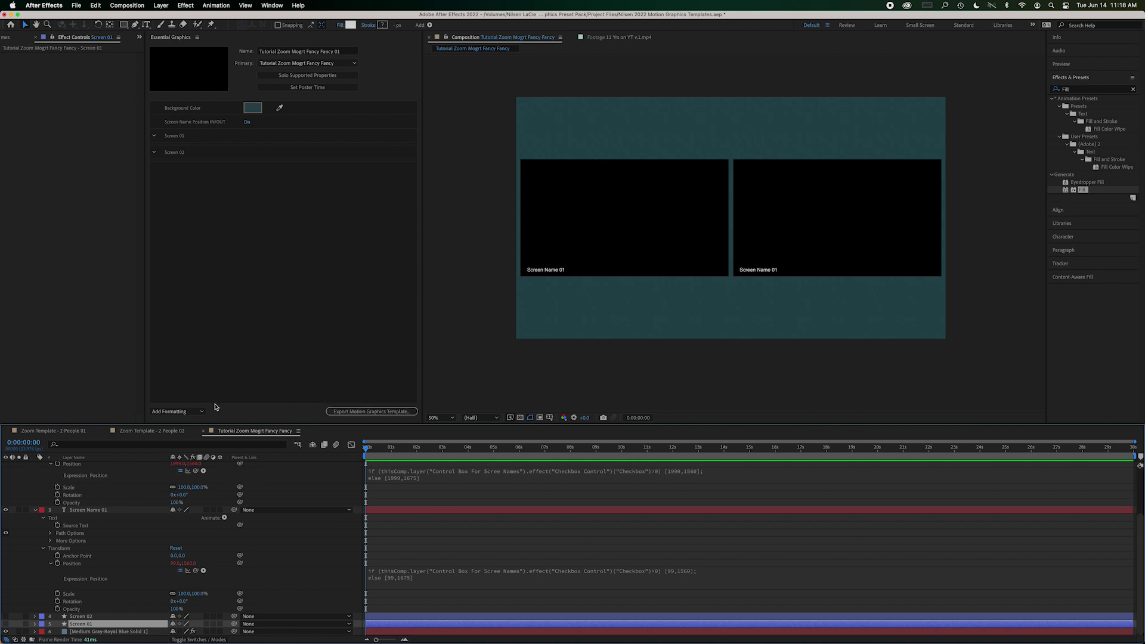
click(294, 78)
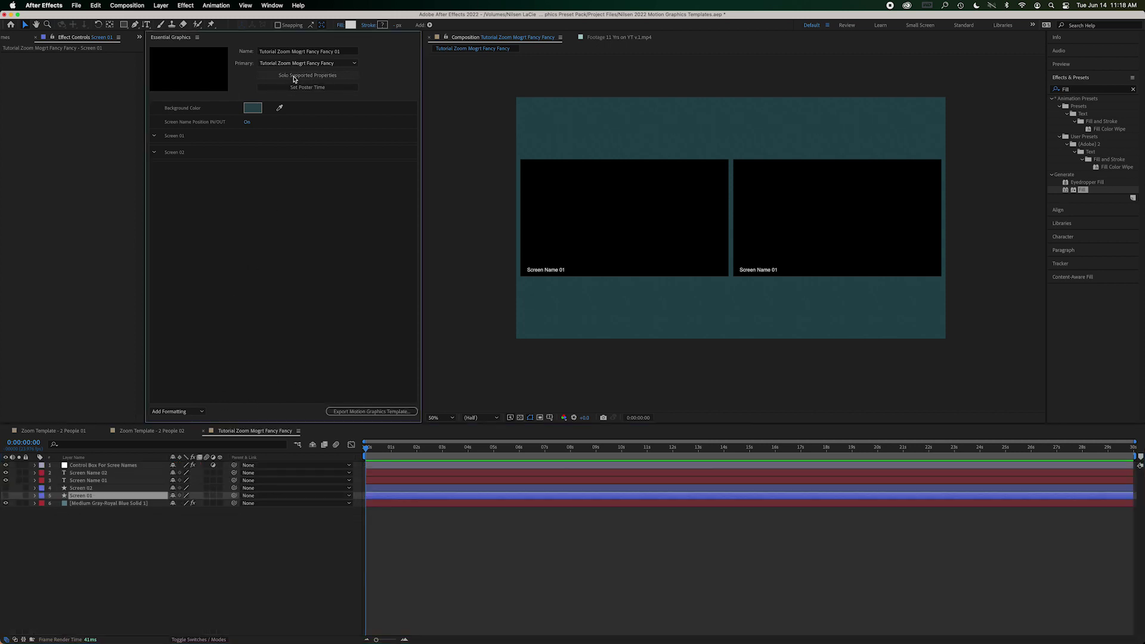
scroll(69, 527, down, 10)
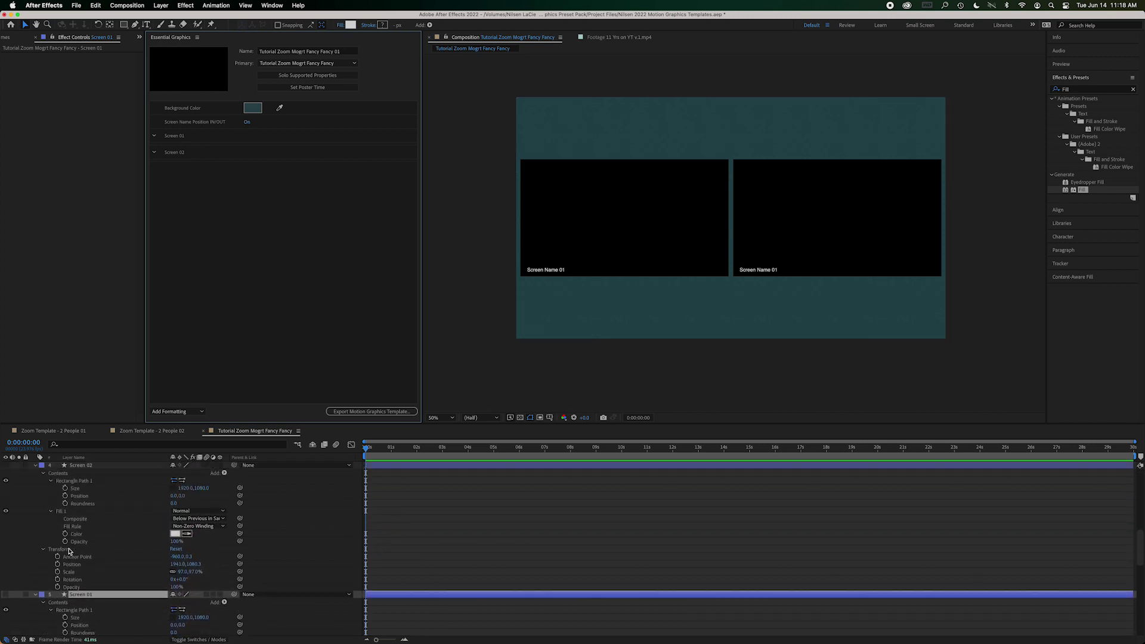
scroll(69, 551, down, 5)
scroll(76, 603, up, 3)
scroll(76, 604, down, 3)
scroll(86, 533, down, 2)
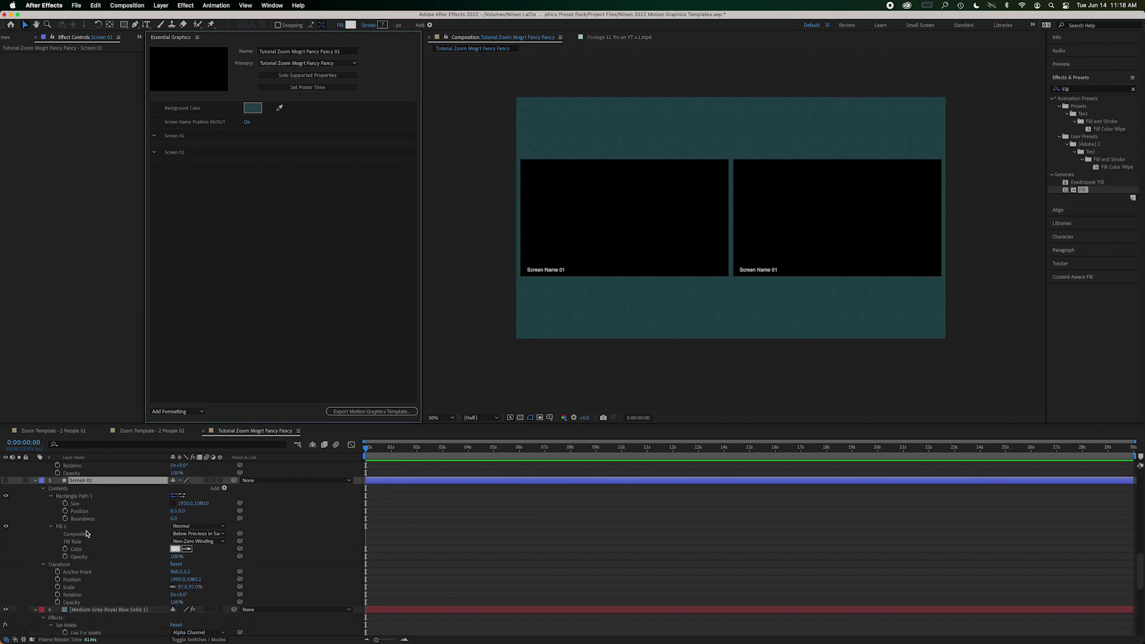
drag(254, 177, 191, 137)
scroll(71, 477, up, 5)
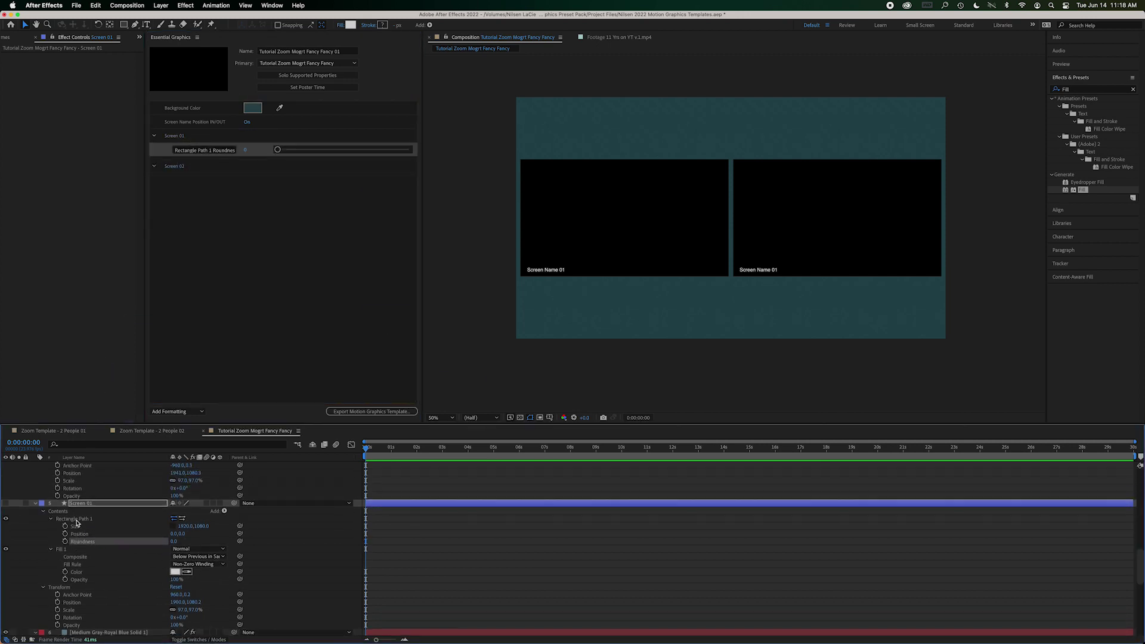
drag(79, 528, 200, 172)
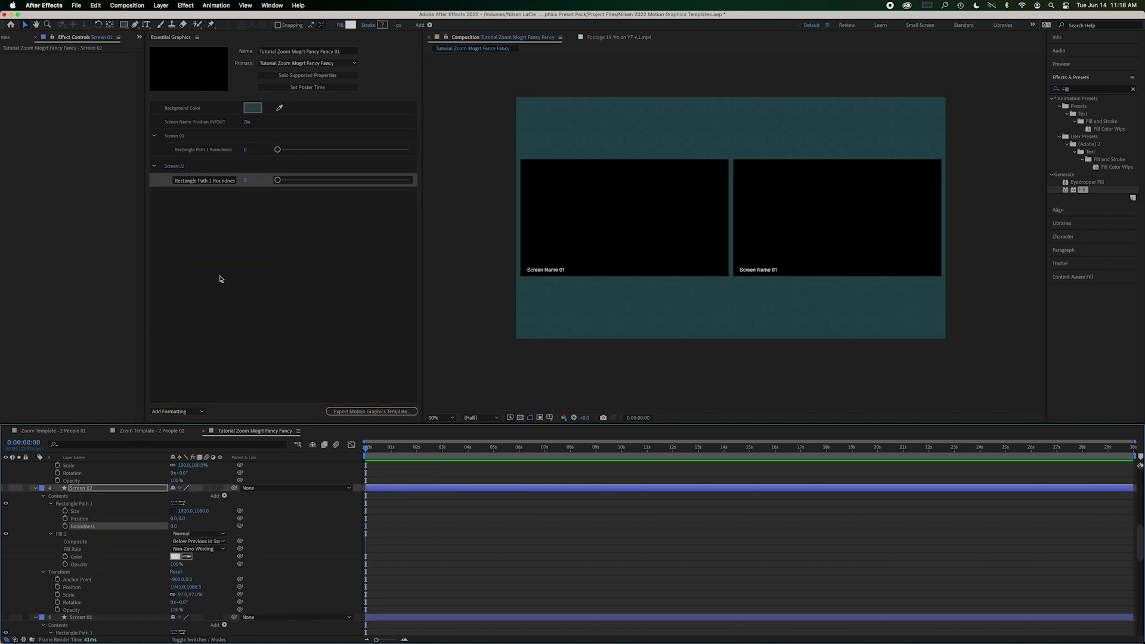
Test the Screen 01 Roundness slider in the template and return it to 0.
mouse_move(278, 150)
mouse_down()
mouse_move(287, 150)
mouse_move(268, 152)
mouse_up()
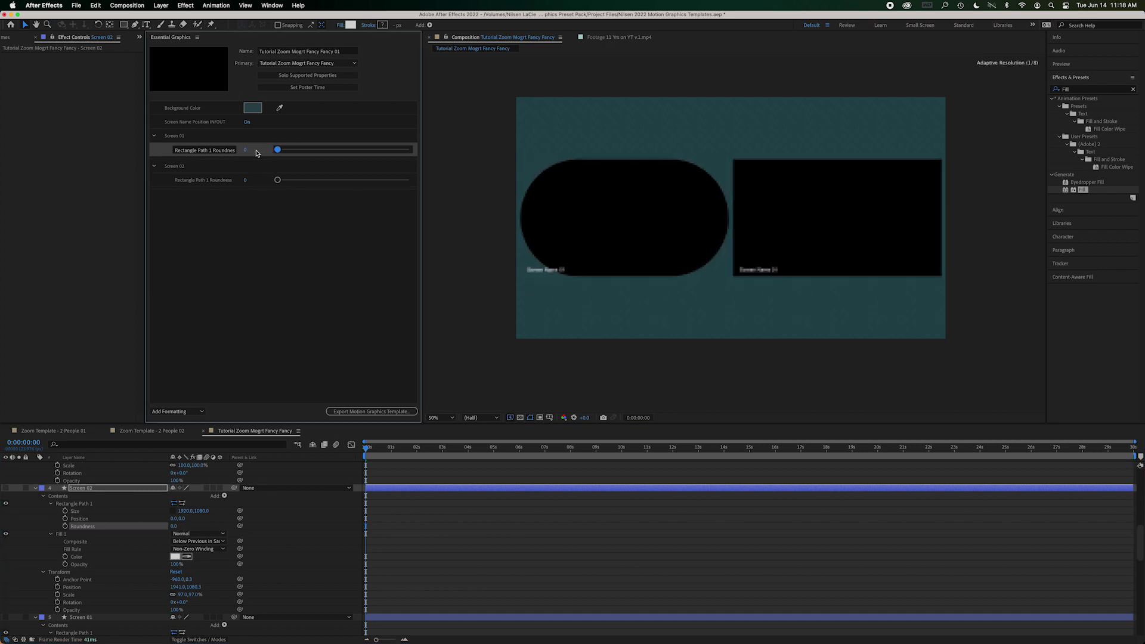
click(257, 151)
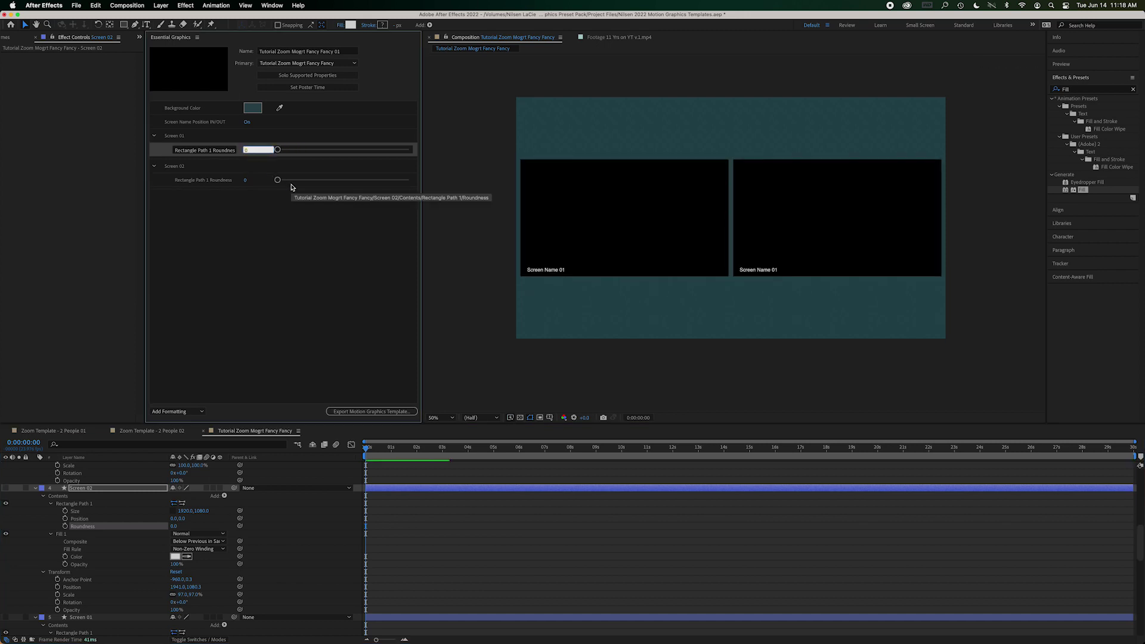
Remove the Screen 02 Roundness control from the template and move the Screen 01 Roundness control above both groups.
click(292, 289)
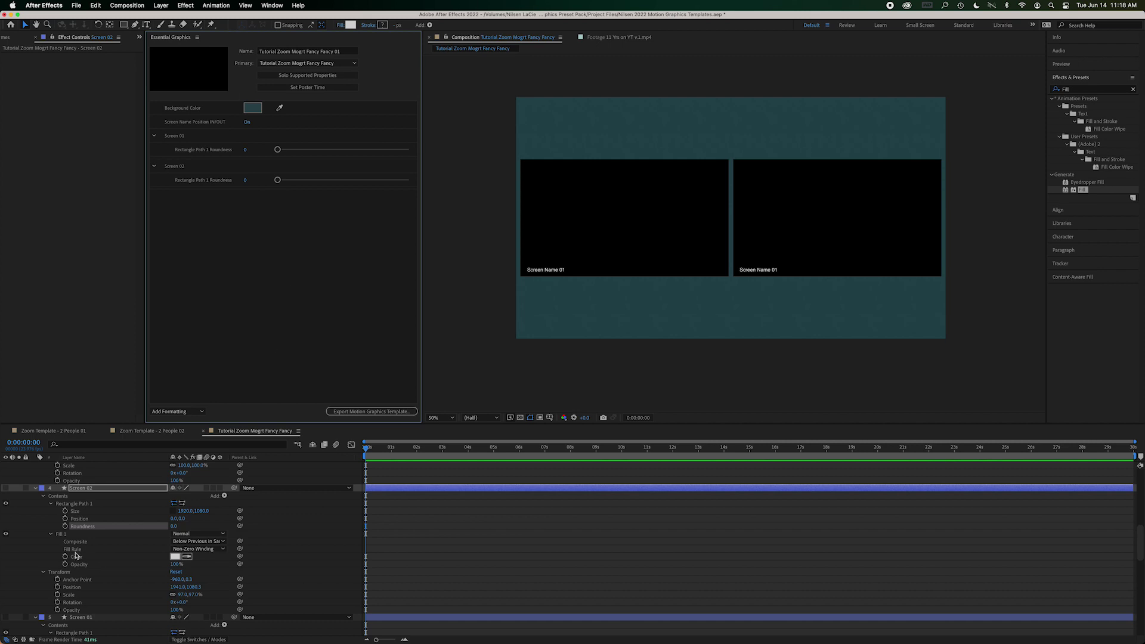
scroll(86, 550, up, 2)
scroll(86, 550, up, 1)
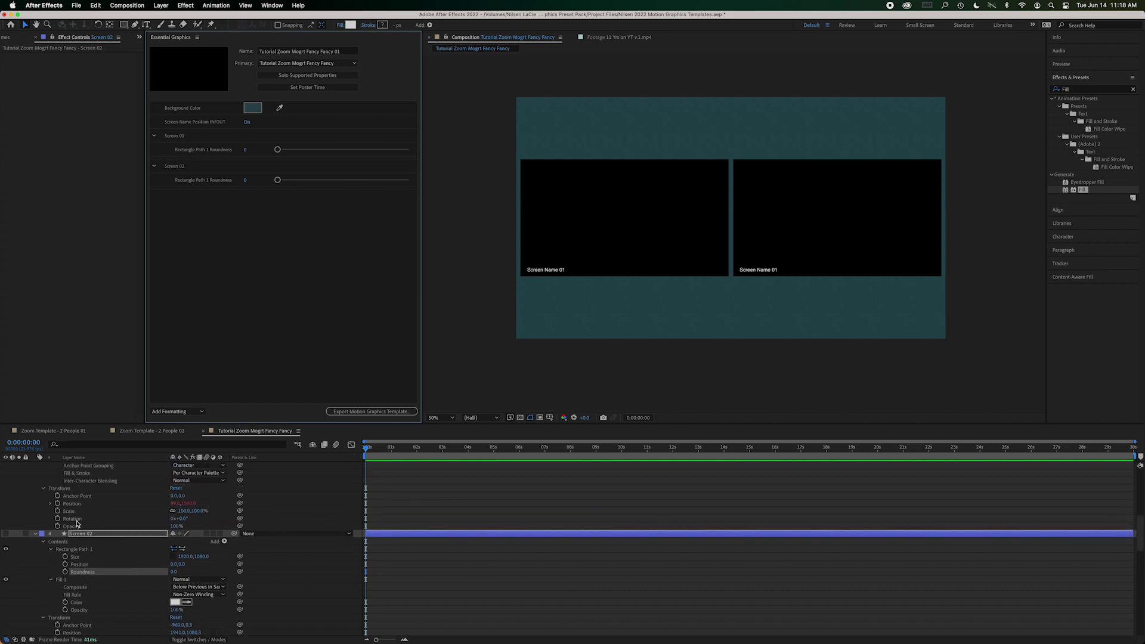
click(182, 178)
key(Delete)
drag(172, 152, 185, 132)
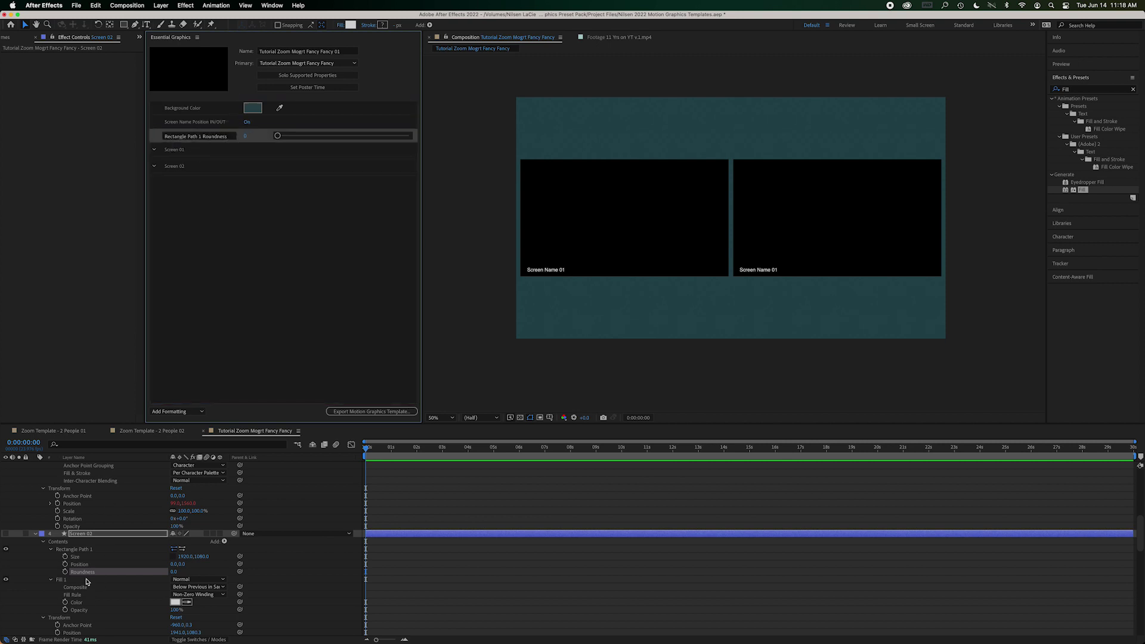
Link the Screen 02 layer's rectangle path Roundness to the Screen 01 layer's Roundness with an expression.
scroll(86, 581, up, 3)
scroll(83, 561, down, 3)
scroll(82, 560, down, 3)
alt+click(65, 542)
scroll(119, 525, down, 3)
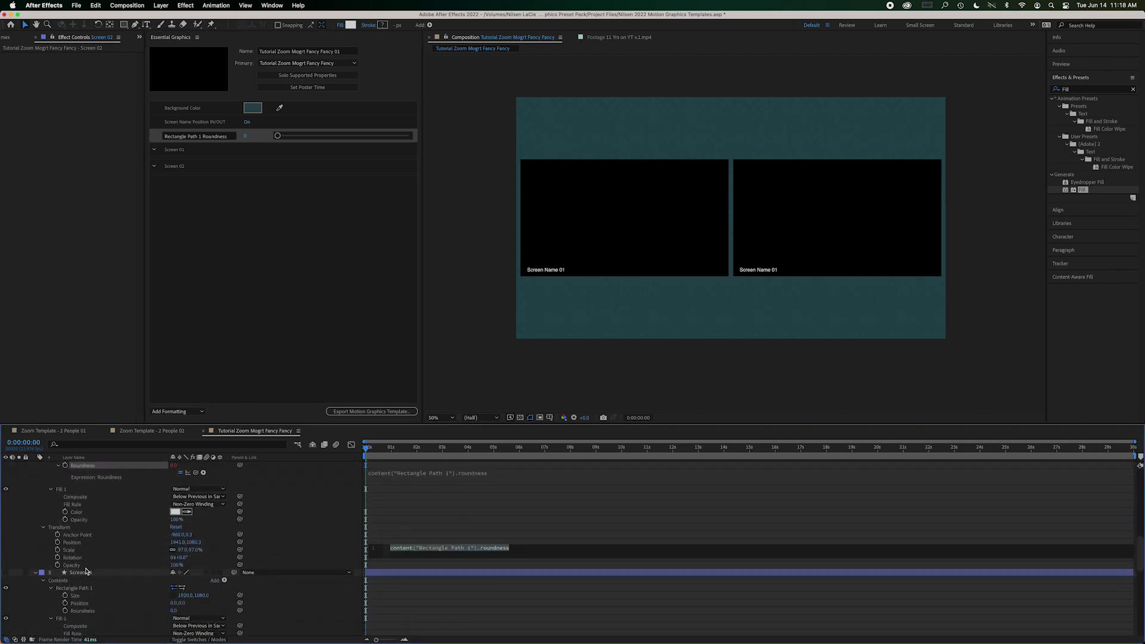
drag(196, 466, 84, 603)
click(214, 297)
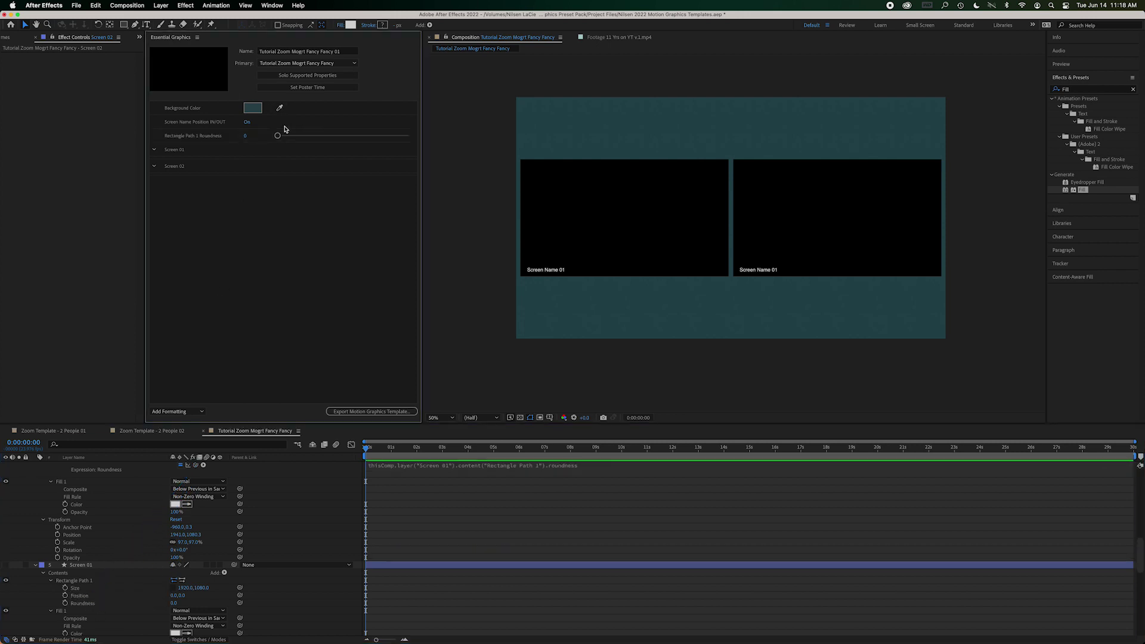
Test the Rectangle Path 1 Roundness control in the template with the slider and a value of 30, and set it to 50.
drag(277, 136, 277, 138)
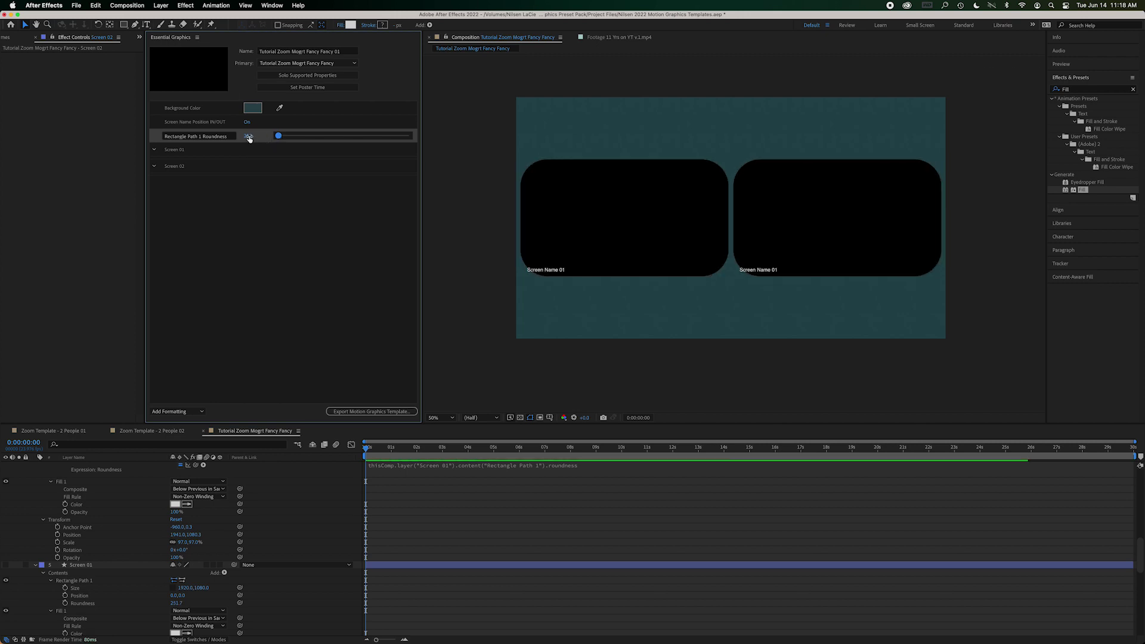
click(250, 137)
text(30)
key(Return)
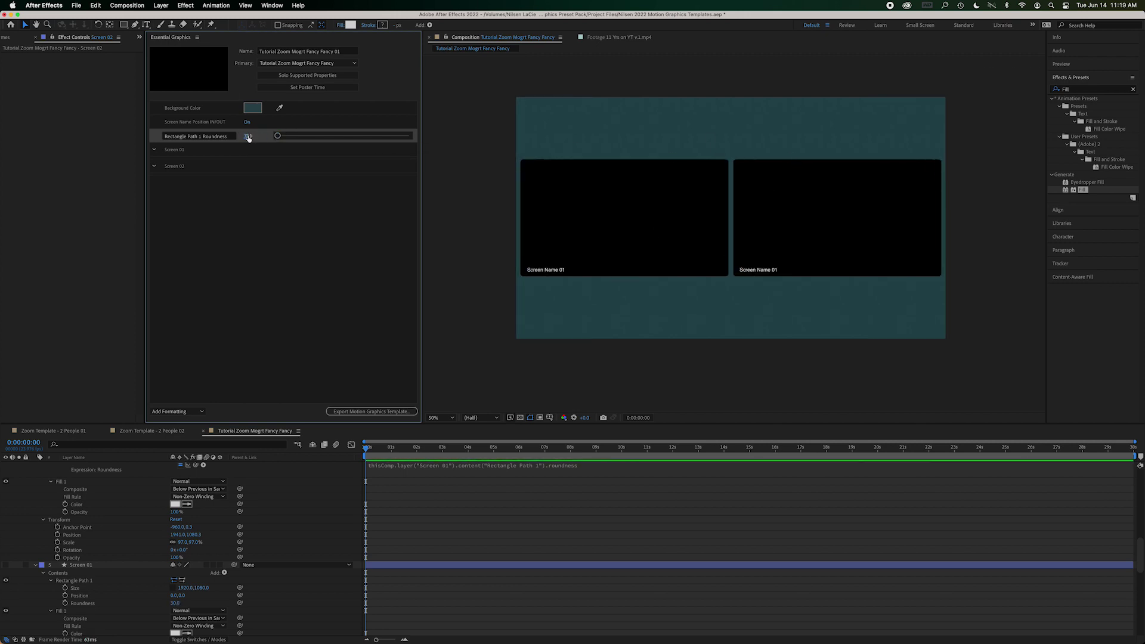
click(247, 137)
text(50)
key(Return)
Rename the template's Rectangle Path 1 Roundness control to "Screen Roundness".
click(226, 136)
text(Screen)
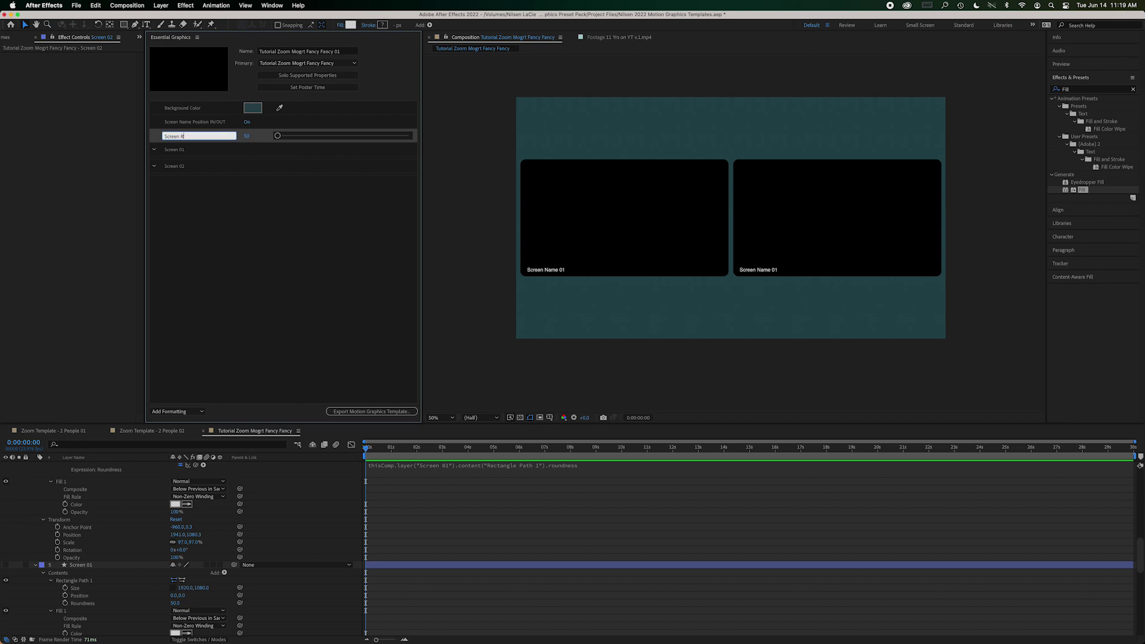
key(Return)
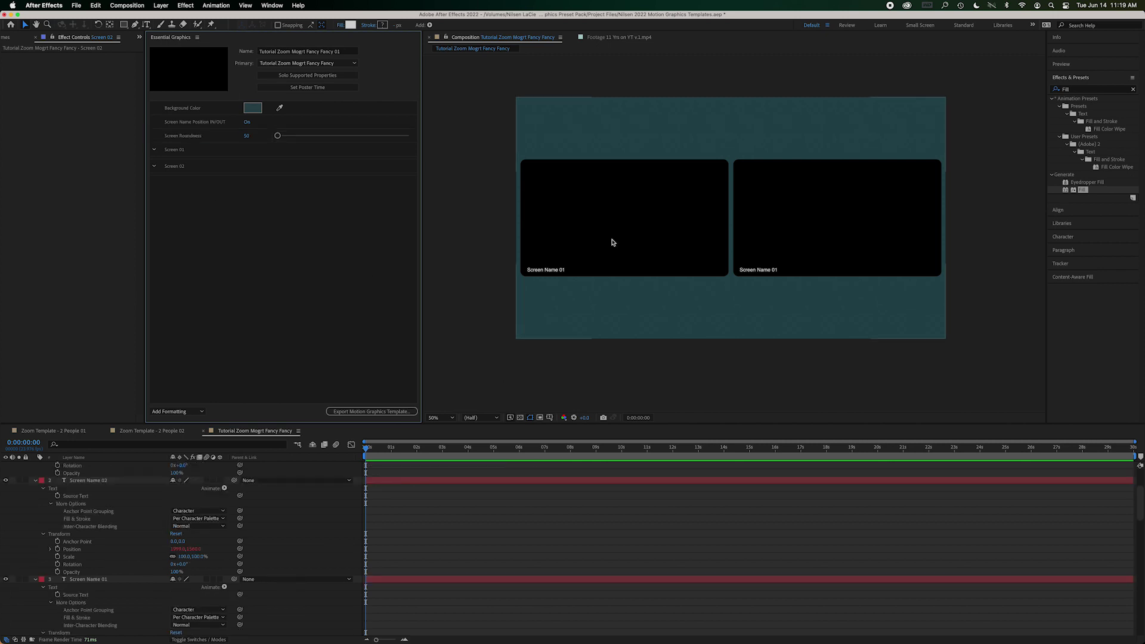
Add the Source Text of the Screen Name 01 and Screen Name 02 layers to their matching Screen 01 and Screen 02 template groups.
scroll(70, 600, down, 1)
drag(71, 580, 242, 182)
scroll(106, 552, up, 4)
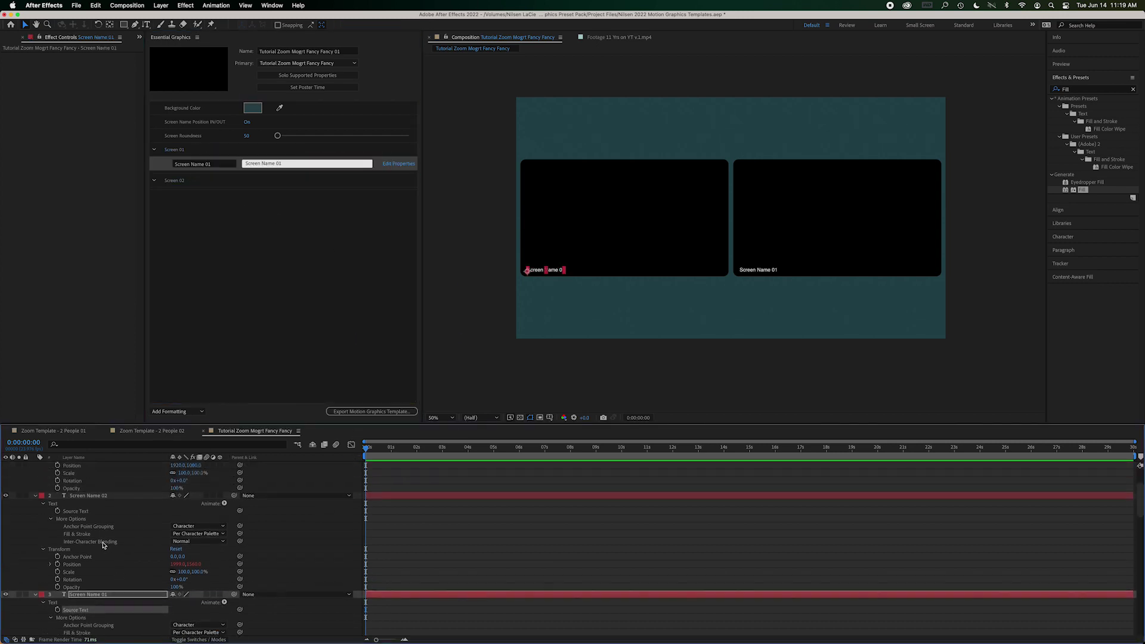
drag(76, 511, 194, 182)
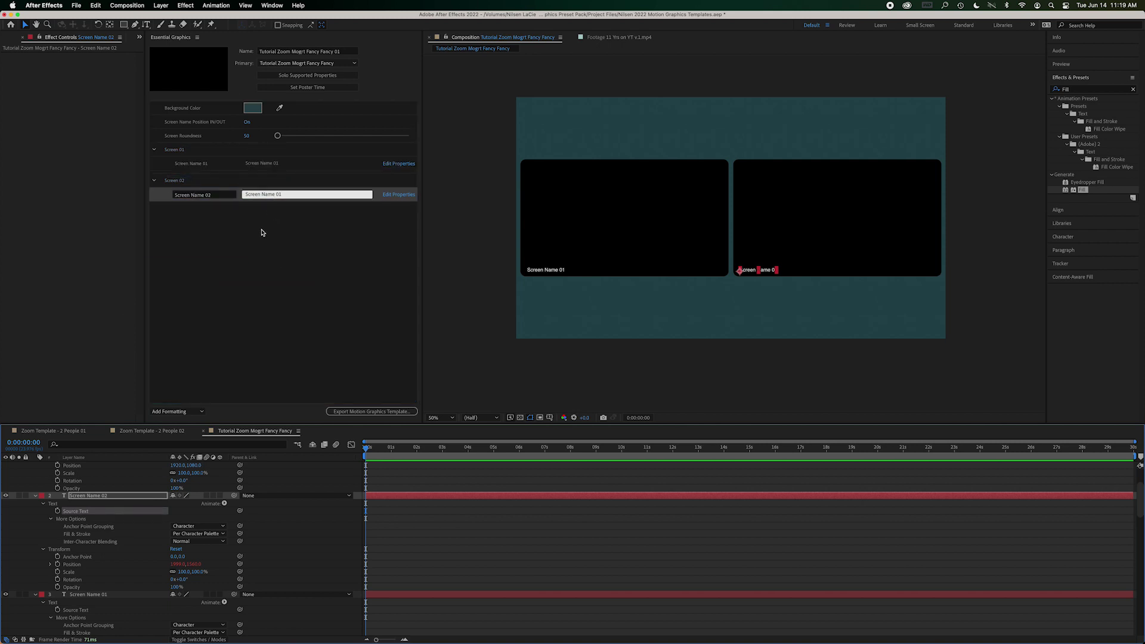
Enable custom font selection, font size adjustment and faux styles for the Screen Name 01 text in the template.
click(403, 167)
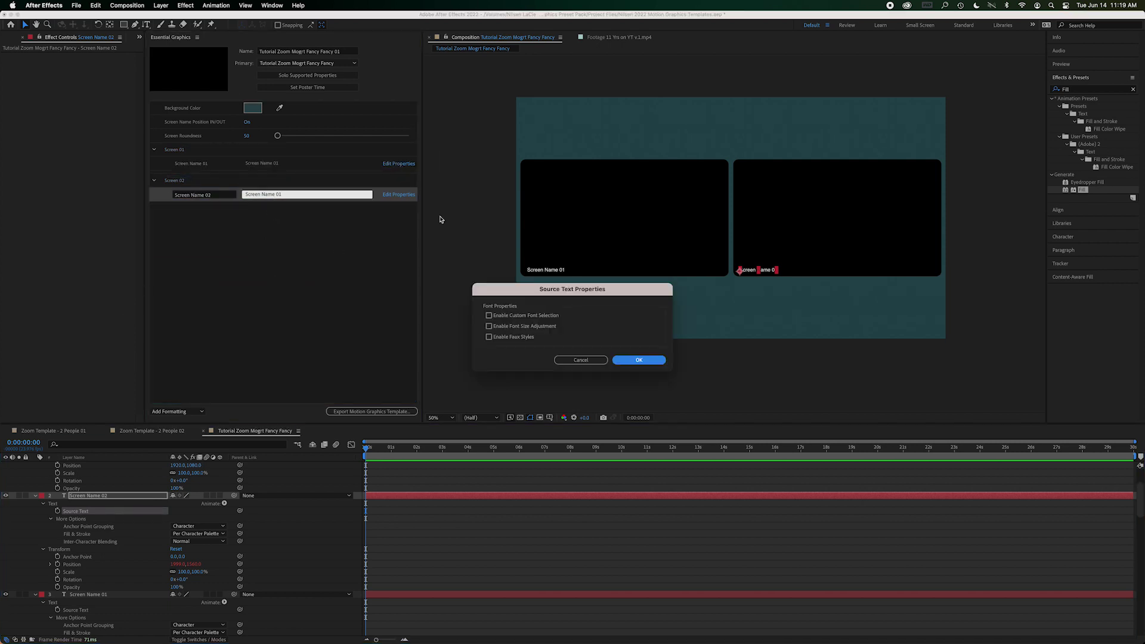
click(489, 316)
click(489, 326)
click(633, 357)
Enable custom font selection, font size adjustment and faux styles for the Screen Name 02 text in the template.
click(388, 239)
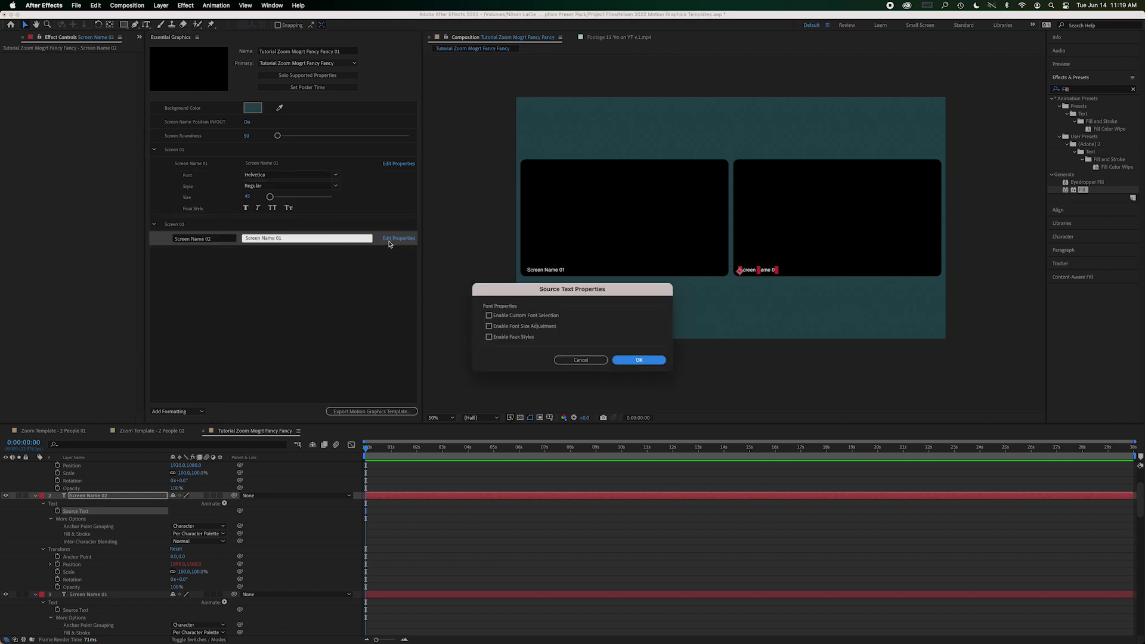
click(489, 316)
click(490, 326)
click(489, 337)
click(639, 360)
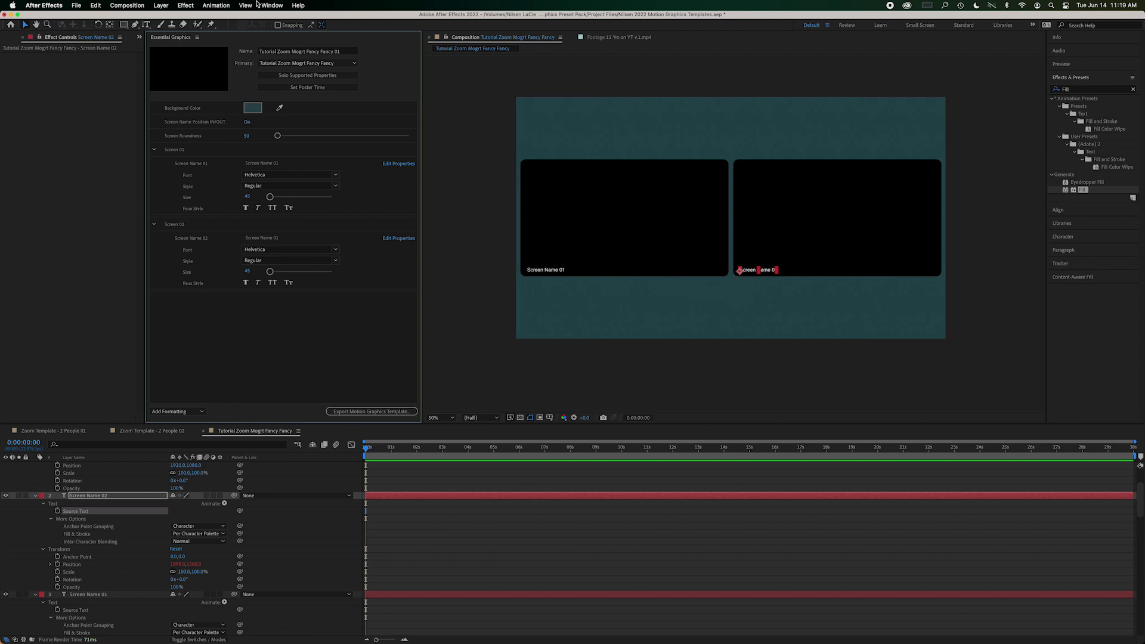
Create an adjustment layer with the Fill effect applied and switch off its visibility.
click(161, 4)
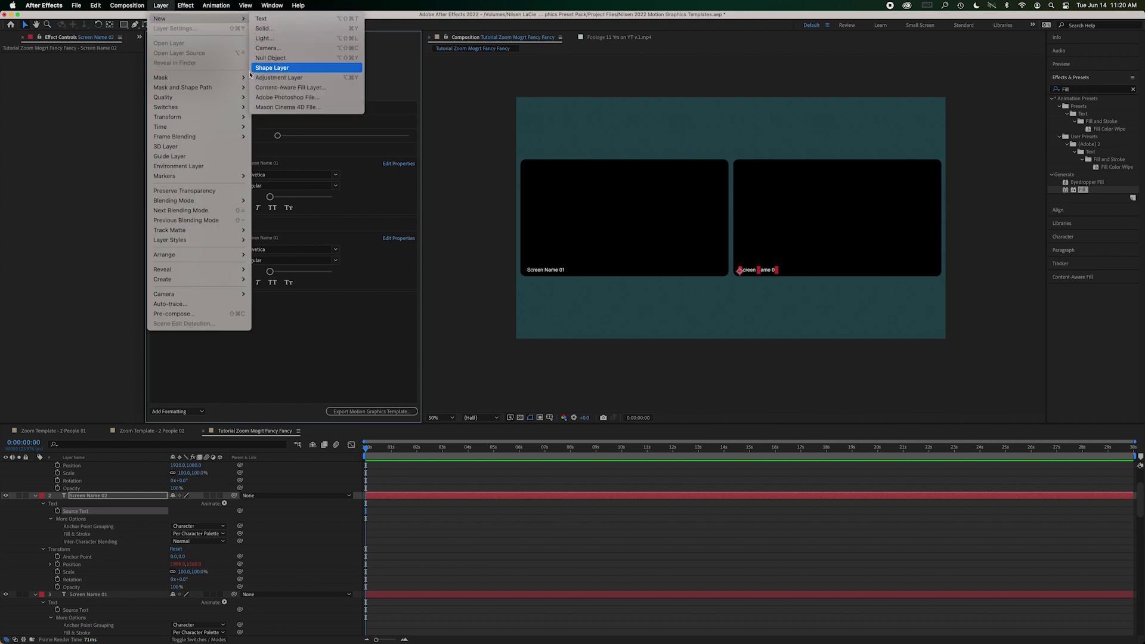
click(286, 80)
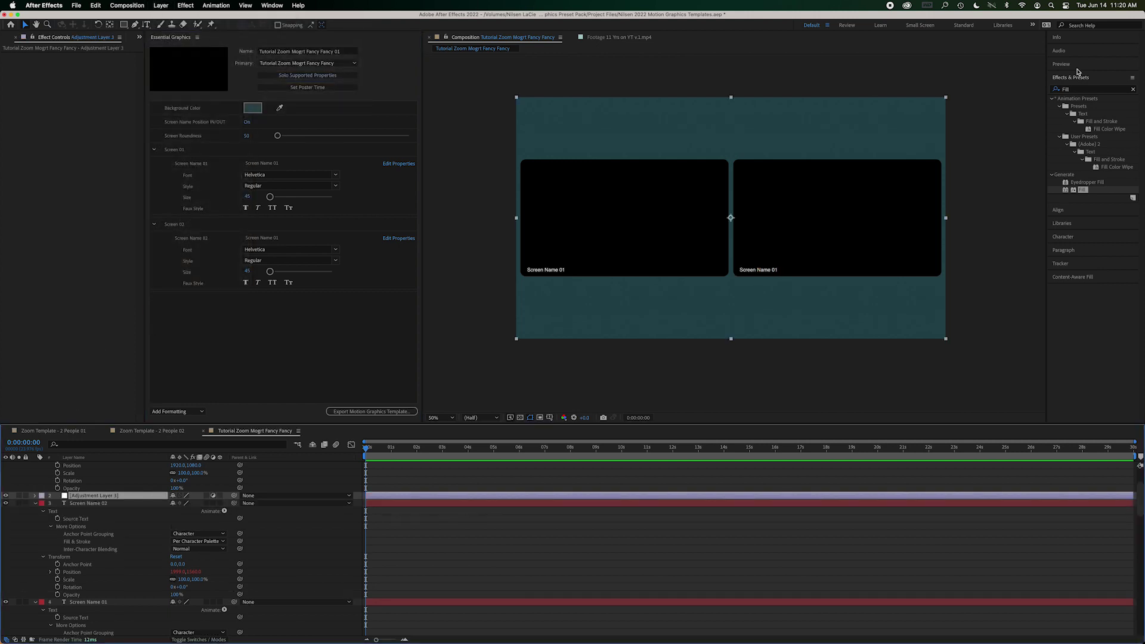
click(1051, 91)
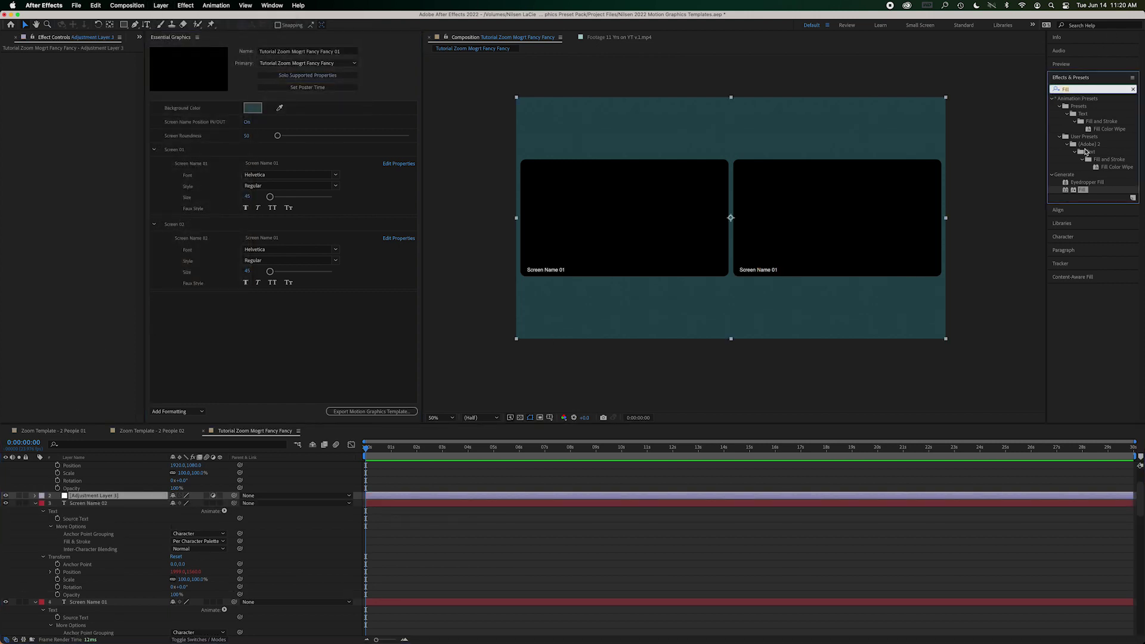
drag(1083, 191, 85, 499)
click(5, 496)
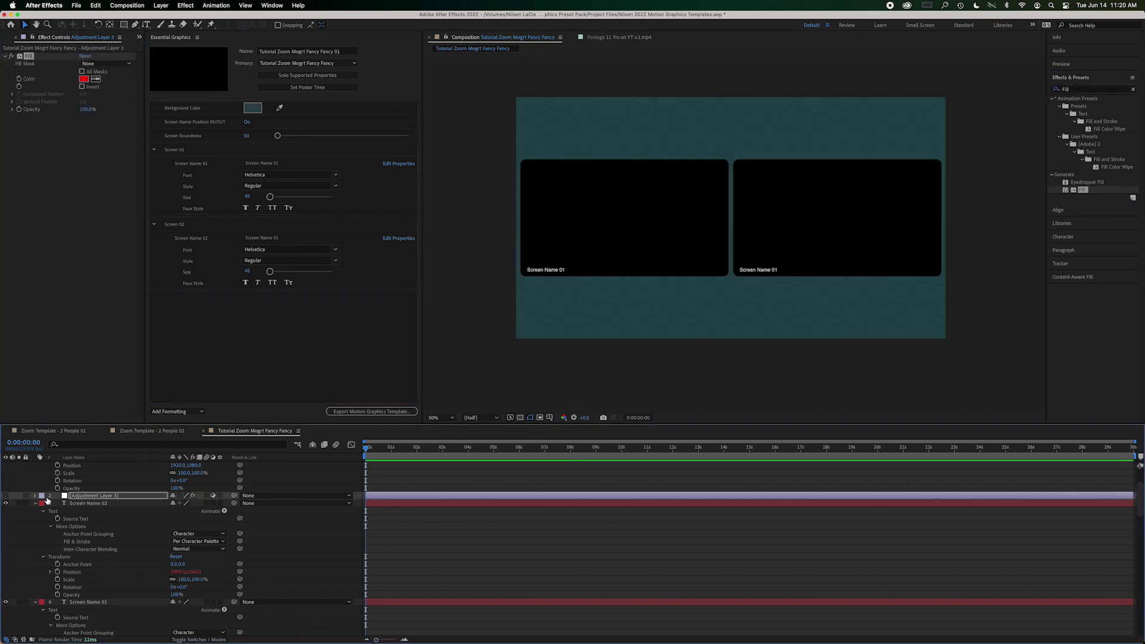
Make the new adjustment layer a guide layer and rename it "Text Color".
click(77, 498)
right_click(94, 498)
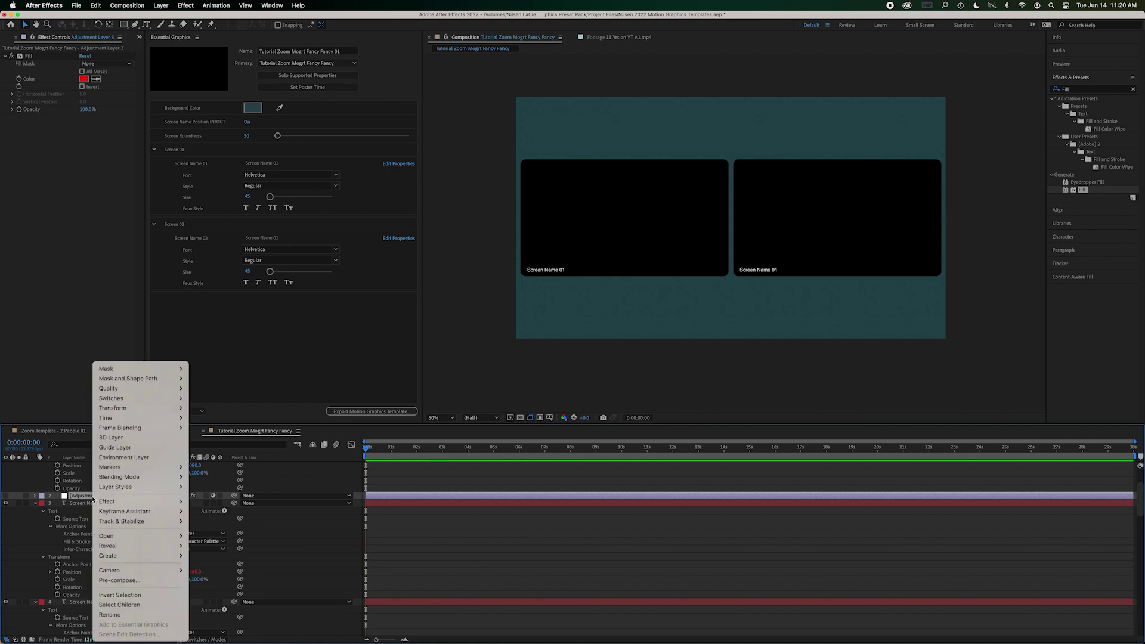
mouse_move(123, 572)
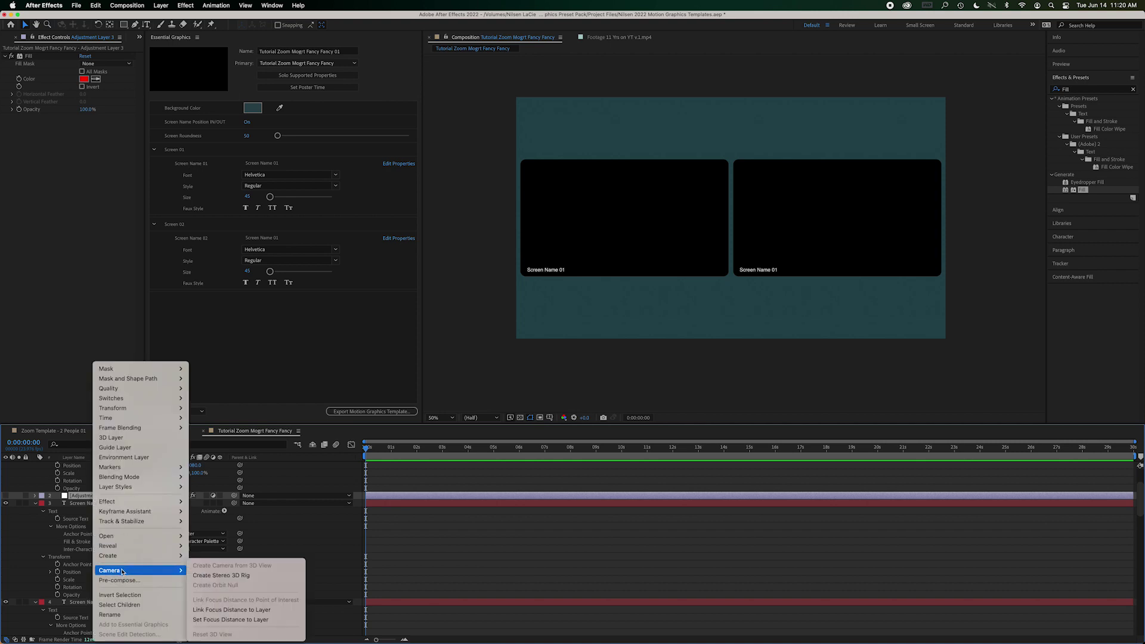
click(118, 448)
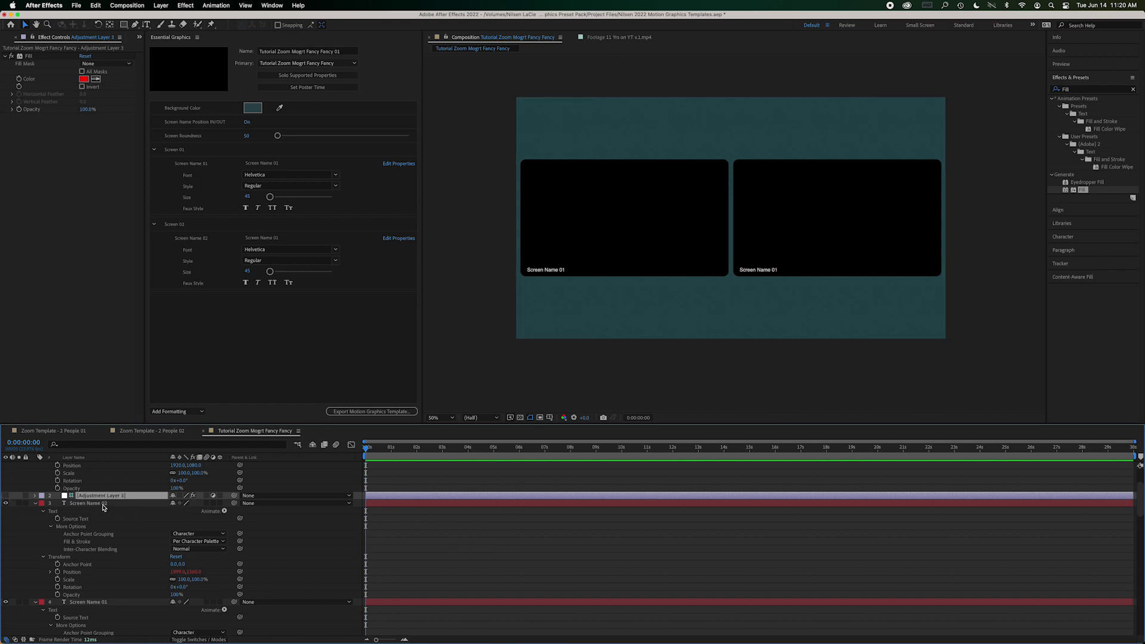
key(Return)
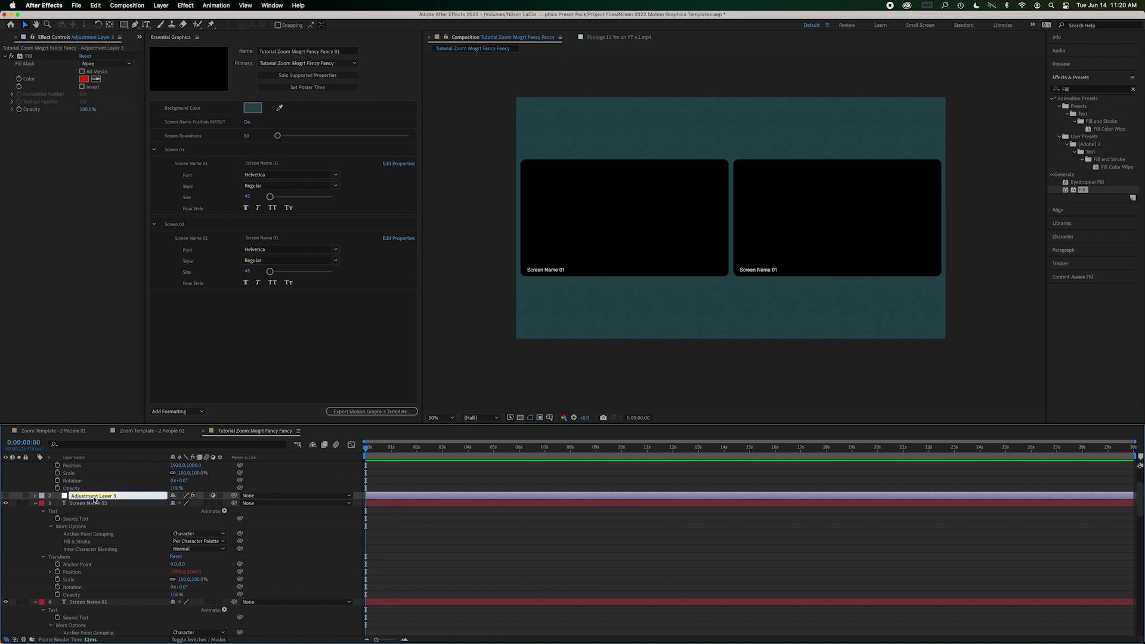
text(Text Color)
Add an RGB Fill Color animator to the Screen Name 02 text and link it by expression to the Text Color layer's Fill effect color.
click(233, 503)
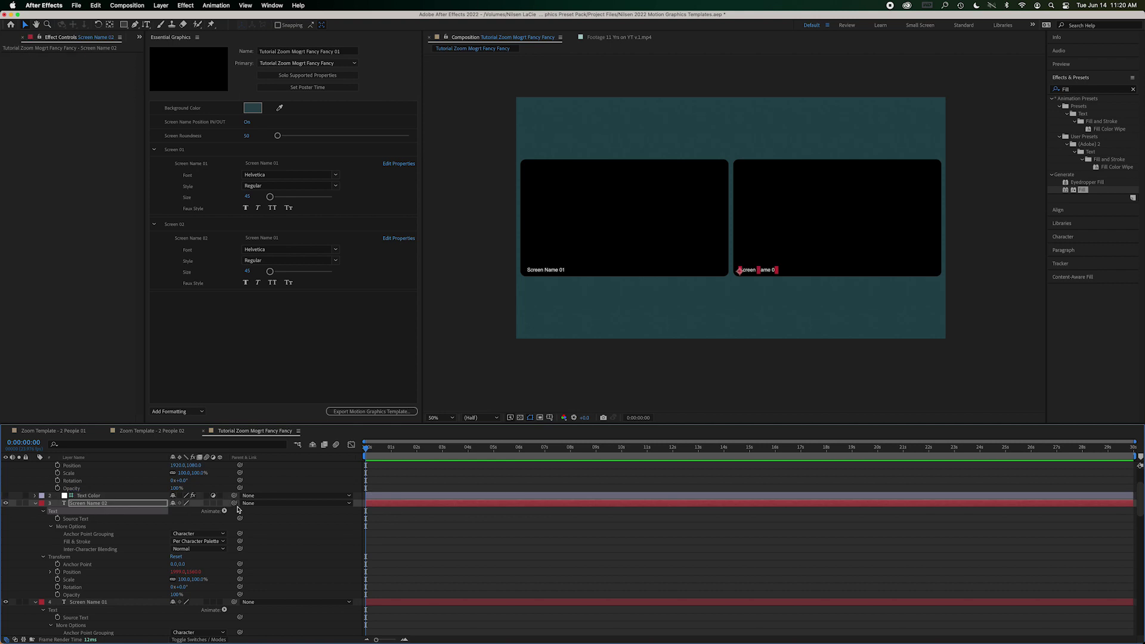
click(224, 511)
mouse_move(272, 541)
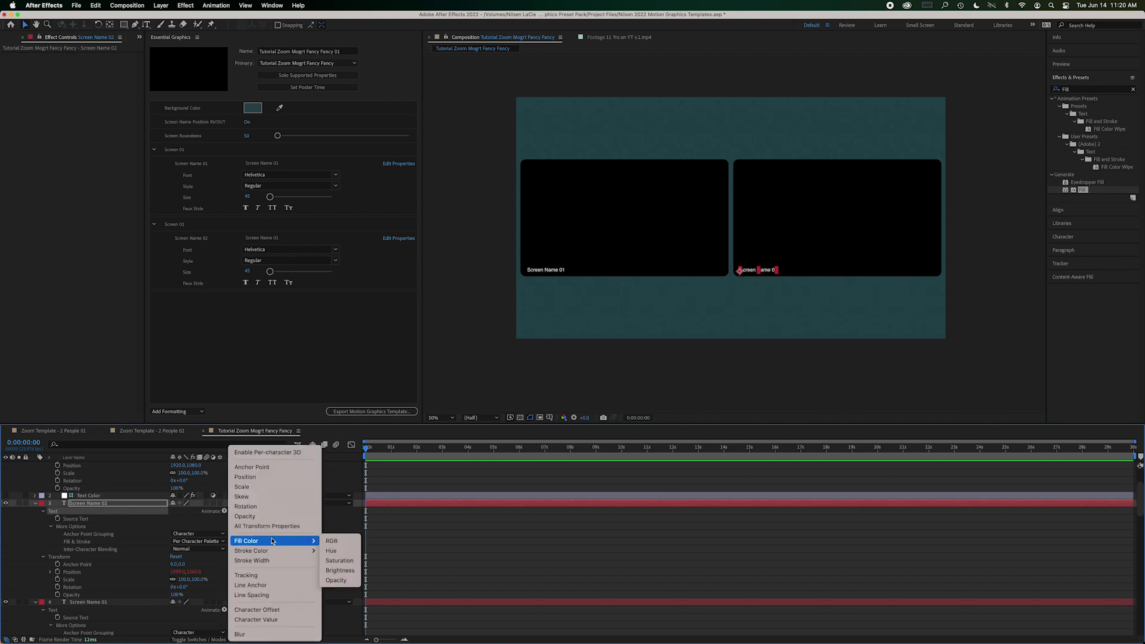
click(342, 541)
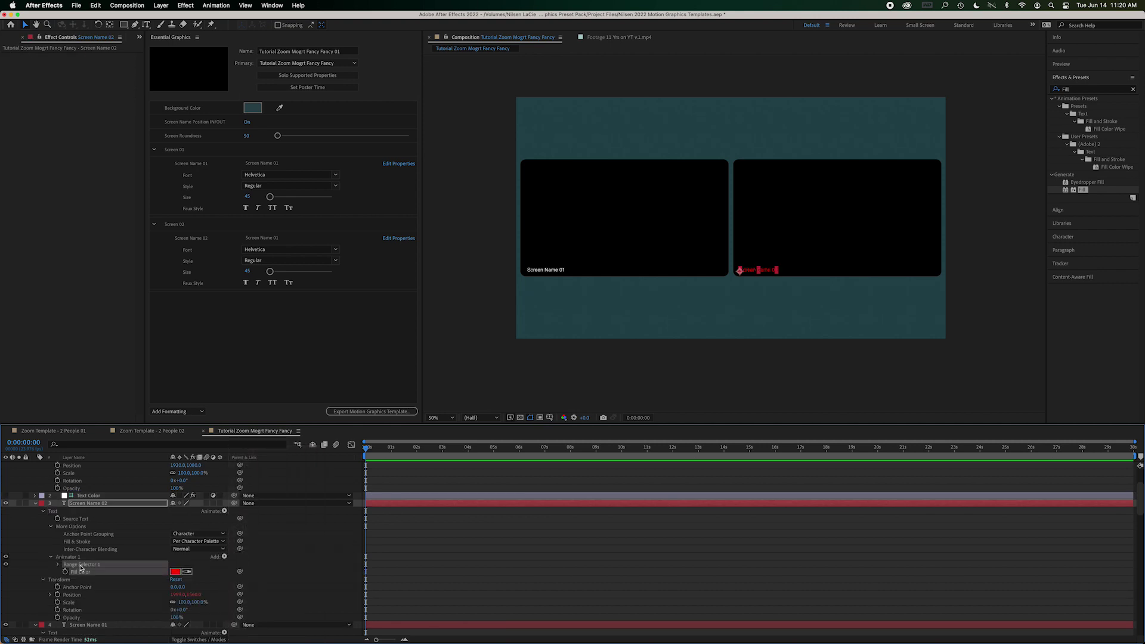
click(91, 496)
click(64, 38)
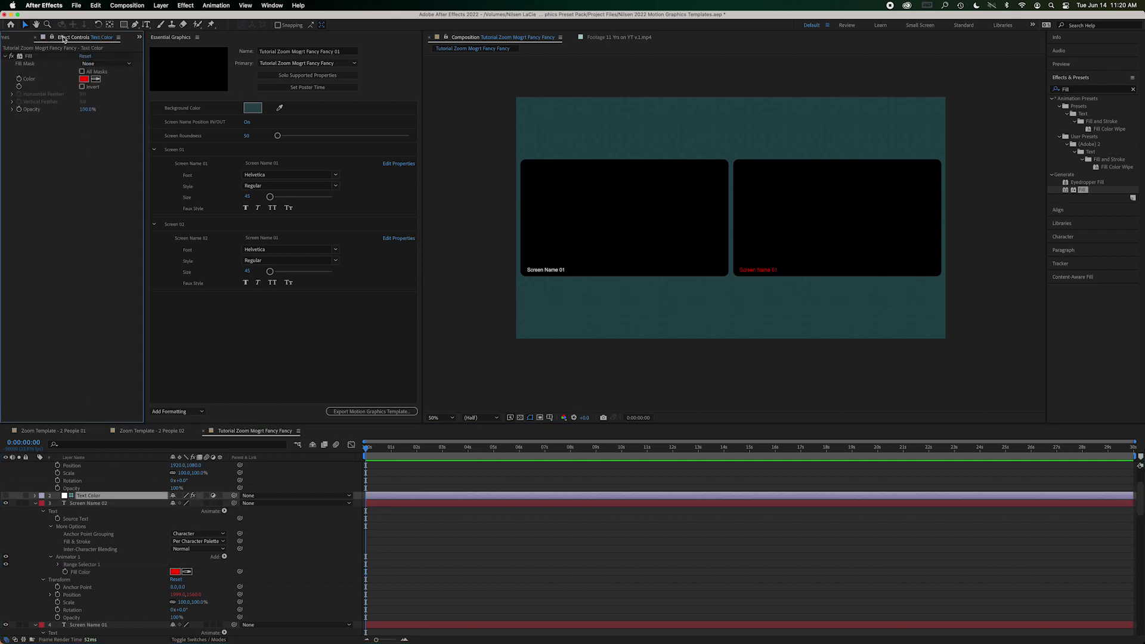
alt+click(65, 572)
drag(196, 579, 29, 79)
Add an RGB Fill Color animator to the Screen Name 01 text and link it by expression to the Text Color layer's Fill effect color.
scroll(76, 565, down, 4)
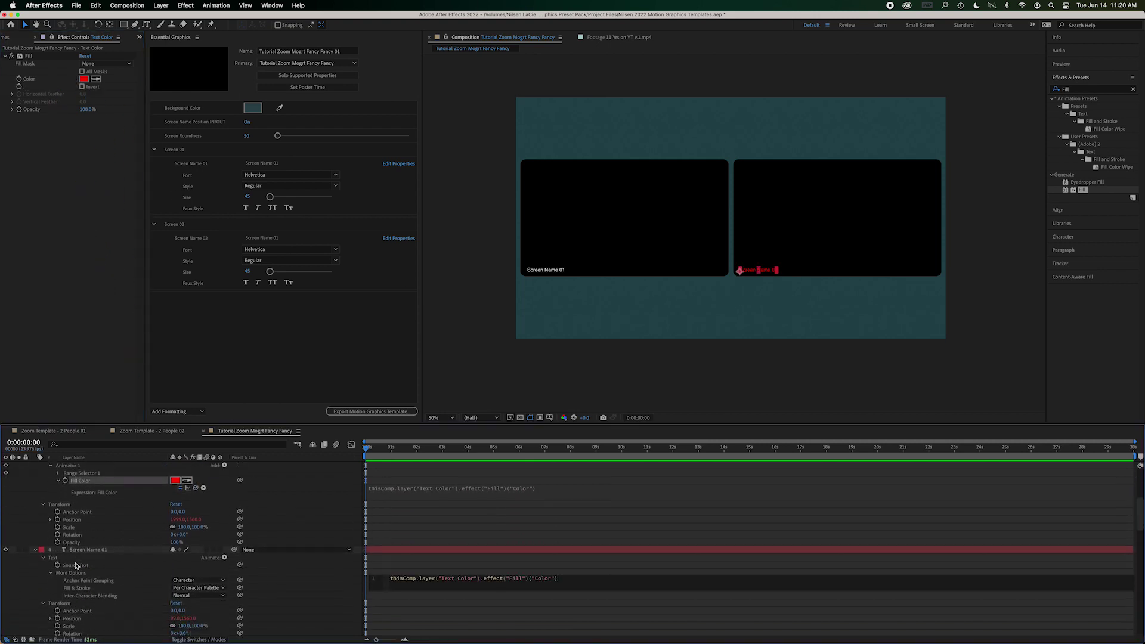
click(65, 544)
key(Return)
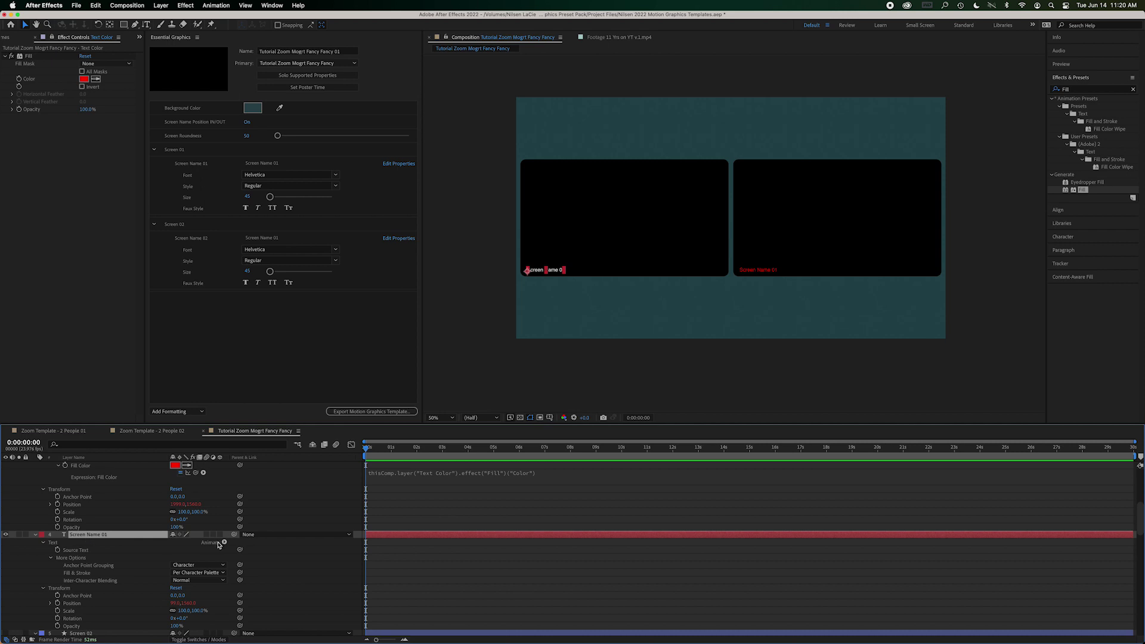
click(224, 543)
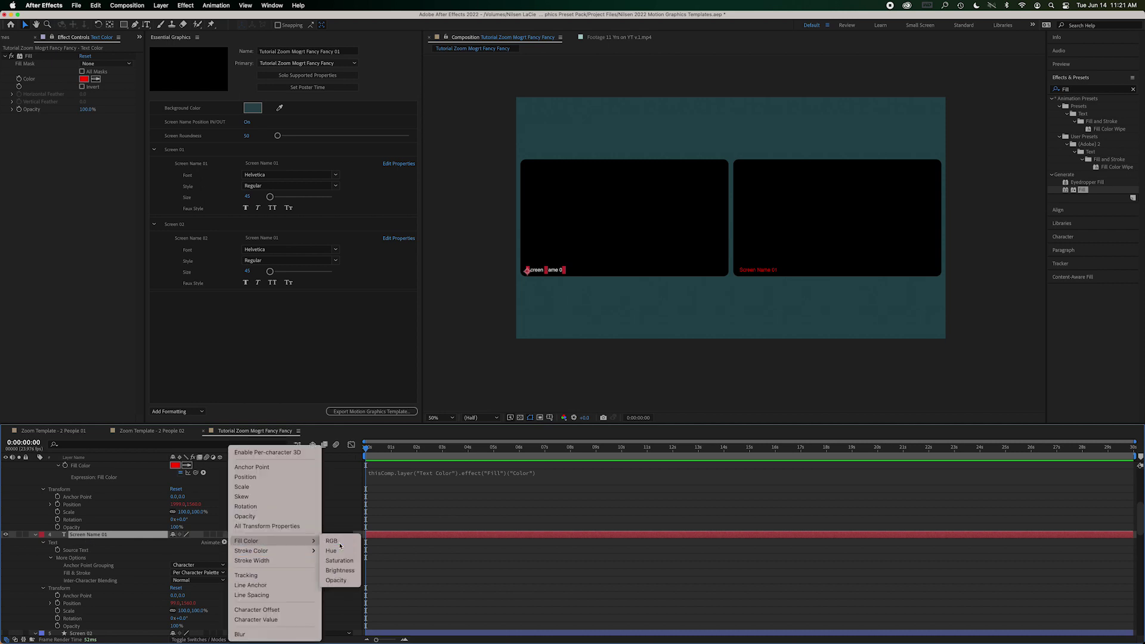
click(331, 541)
alt+click(65, 603)
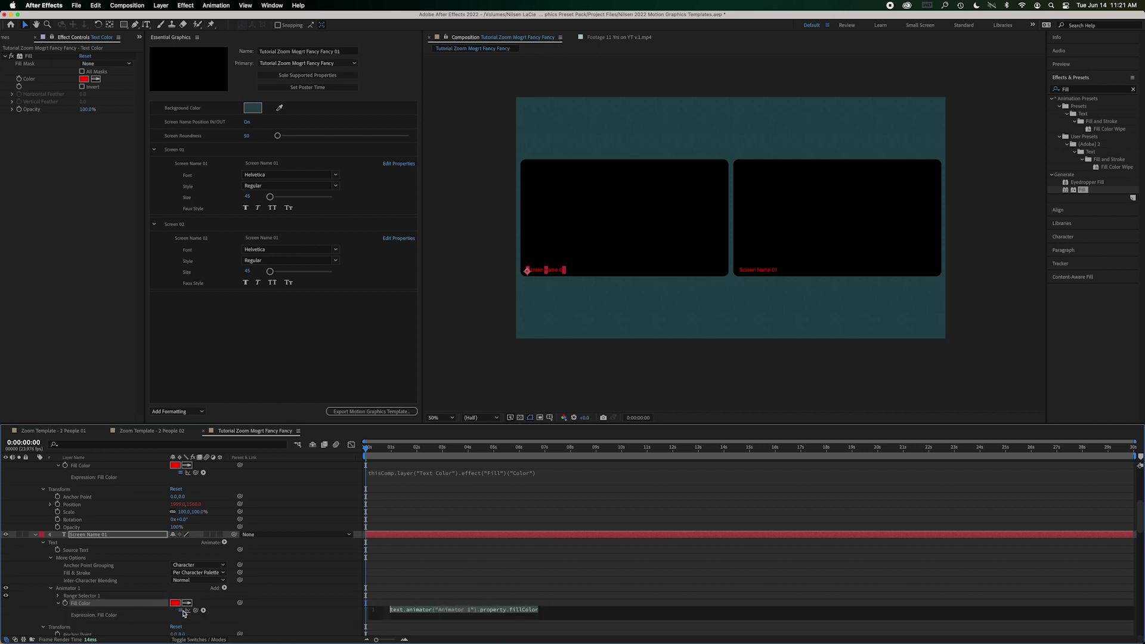
drag(195, 610, 34, 81)
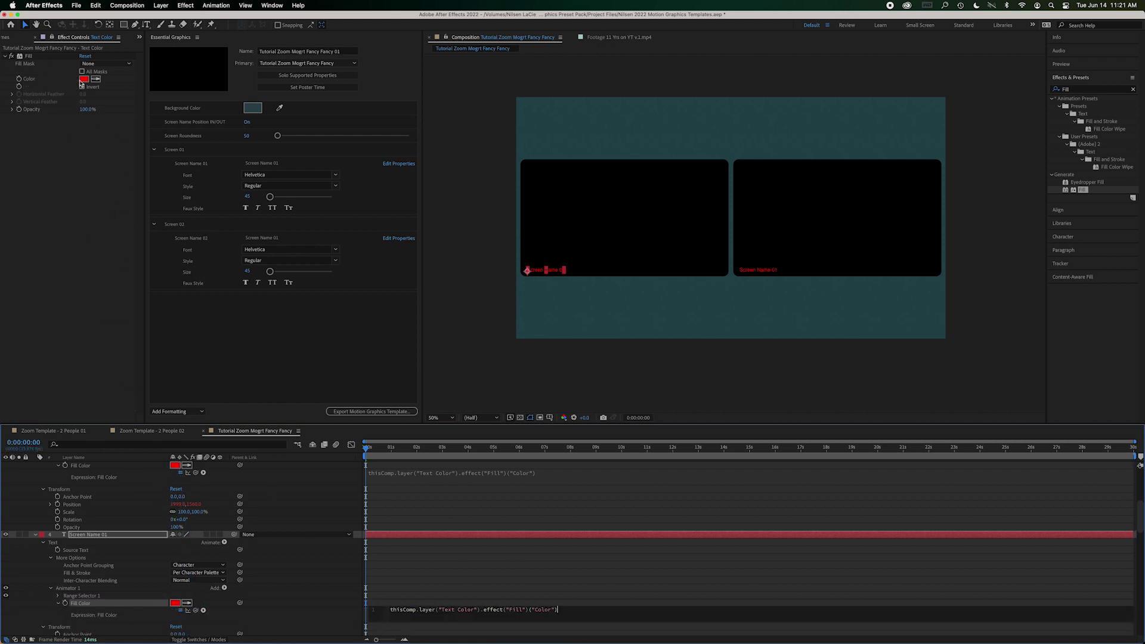
Set the Fill effect color on the Text Color layer to white (FFFFFF).
click(84, 79)
click(467, 278)
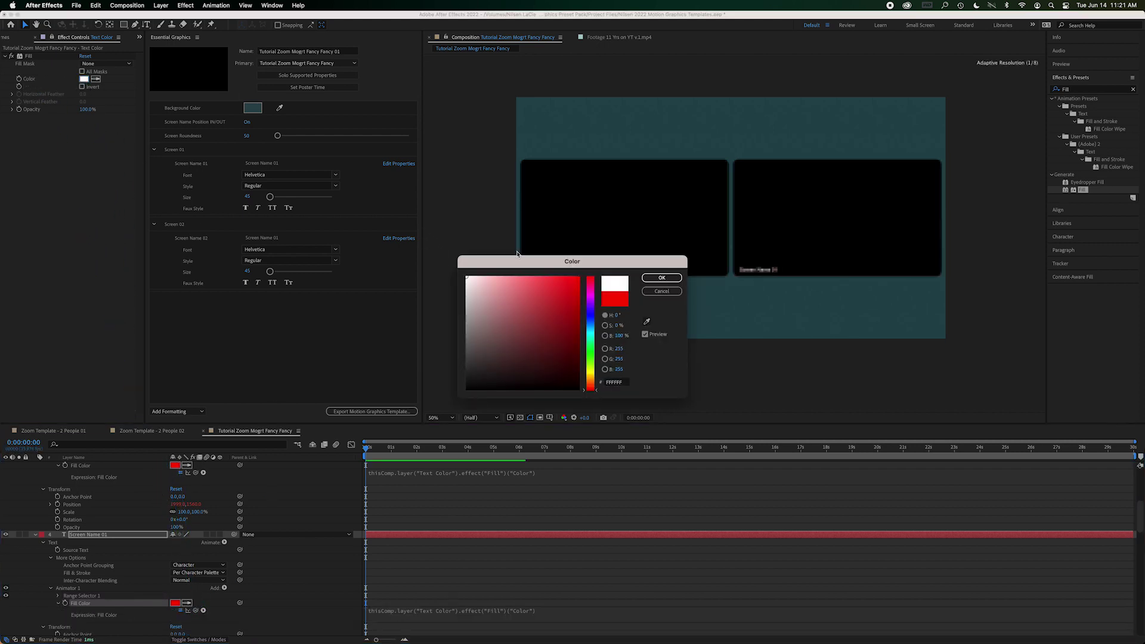
click(661, 278)
Add the Text Color layer's Fill color to Essential Graphics, between Screen Roundness and the Screen 01 group.
scroll(82, 551, up, 3)
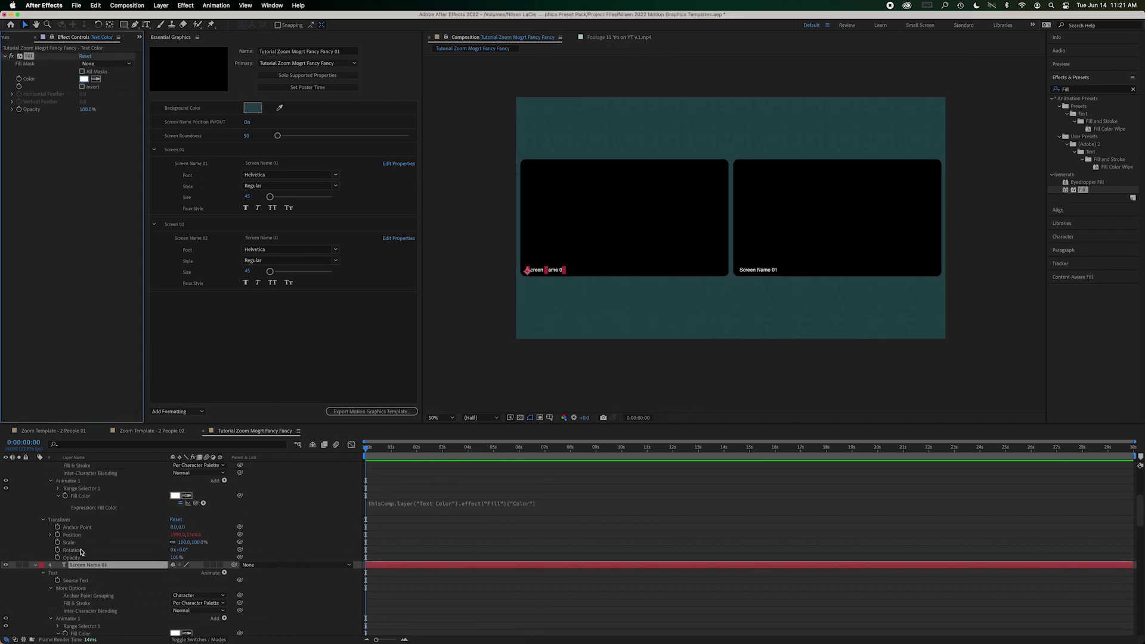
scroll(82, 552, up, 2)
click(84, 558)
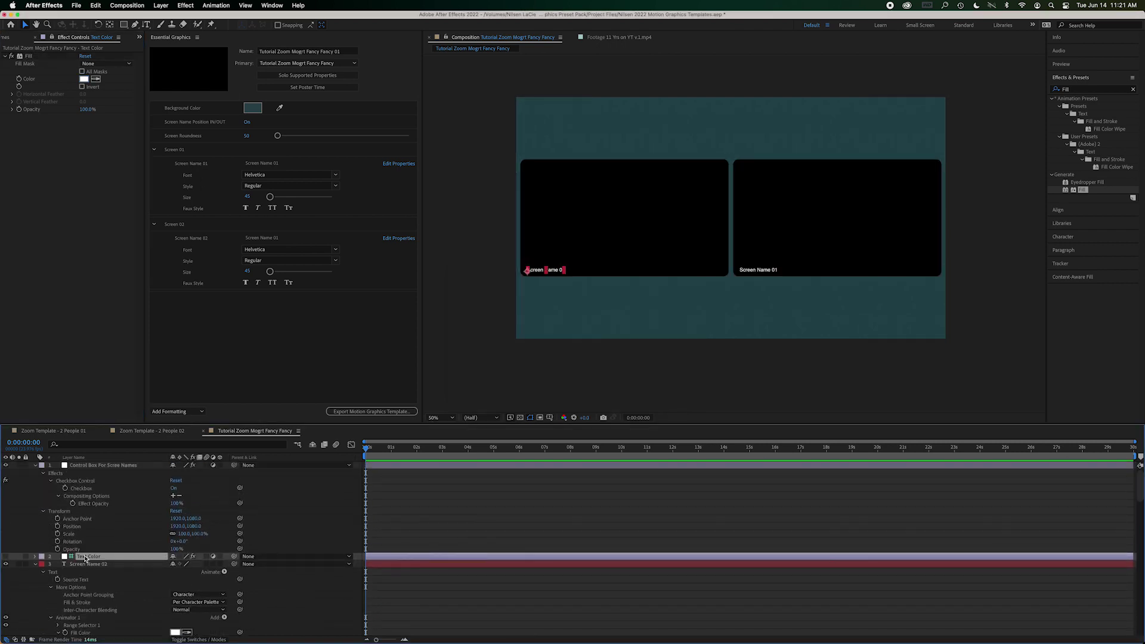
key(u)
key(u)
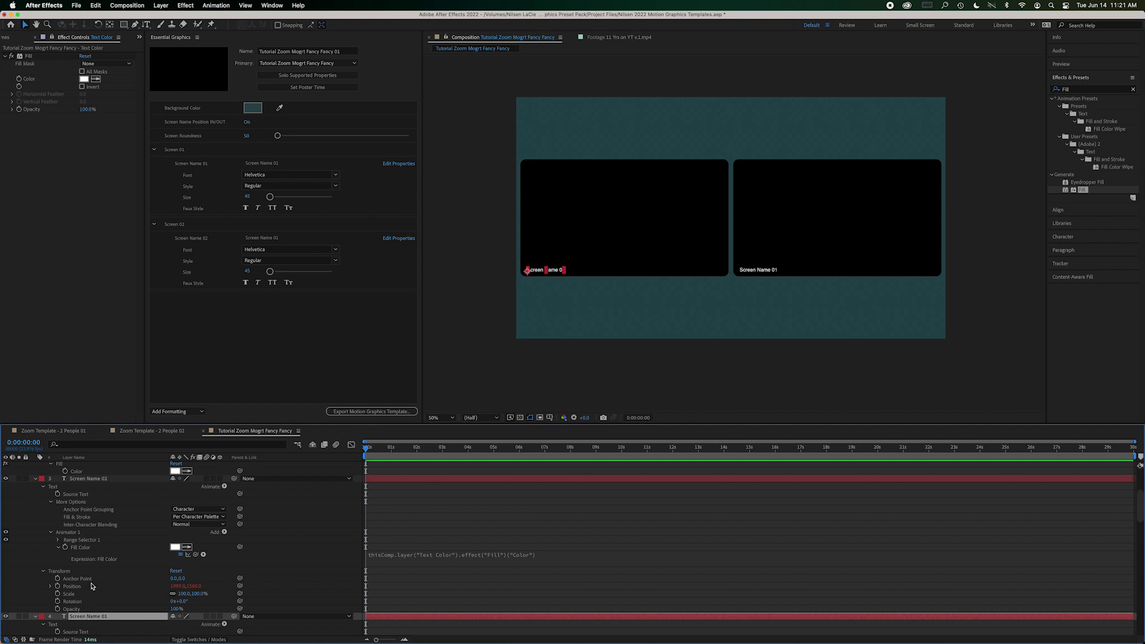
scroll(92, 587, up, 2)
drag(78, 534, 192, 148)
click(187, 151)
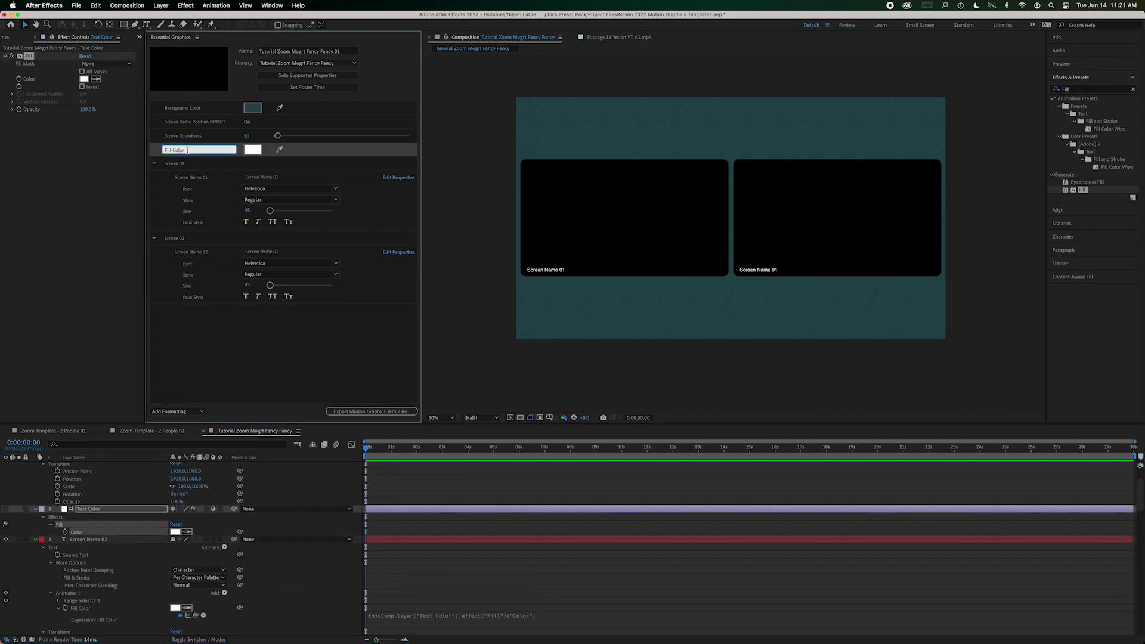
text(Text Color)
key(Return)
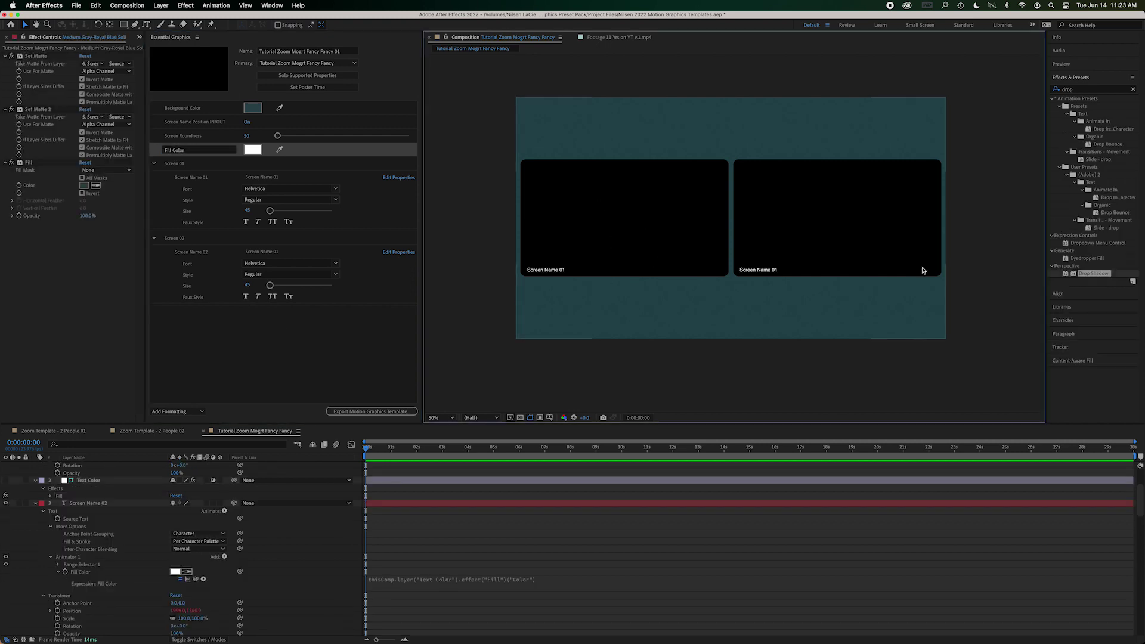
Apply the Drop Shadow effect to the Screen Name 01 text layer.
scroll(111, 587, down, 5)
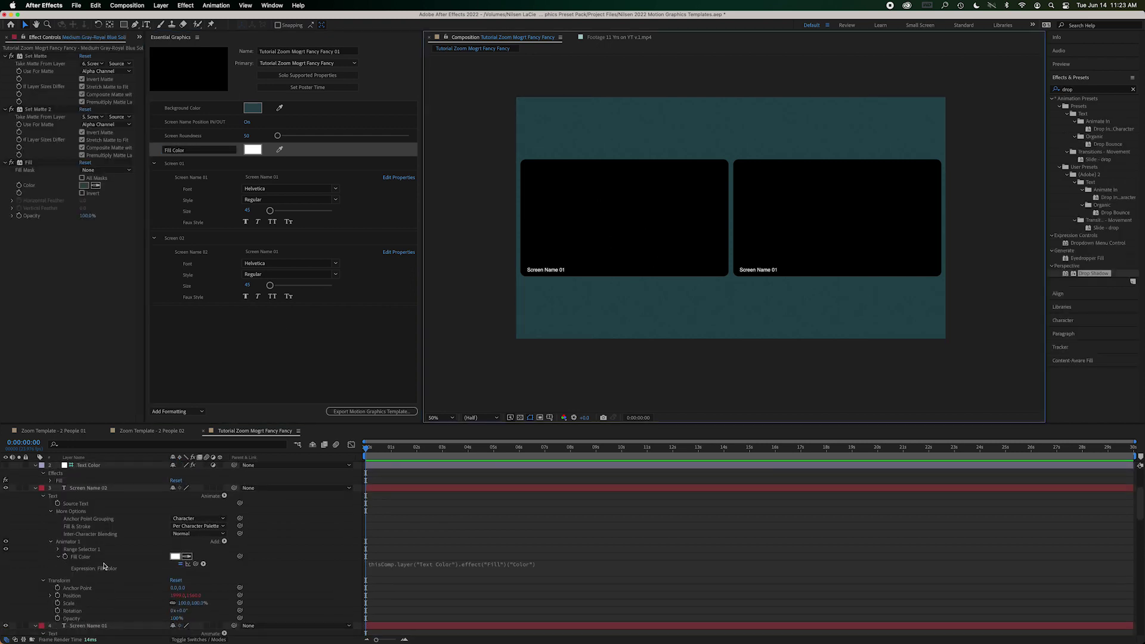
click(104, 557)
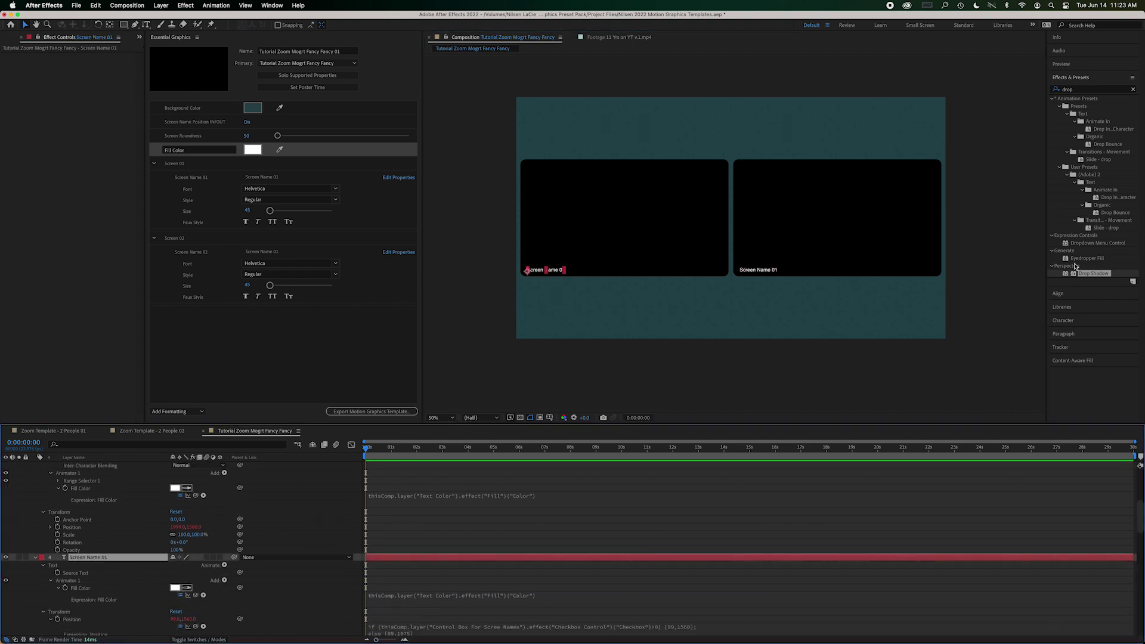
drag(1083, 274, 104, 558)
scroll(107, 569, down, 6)
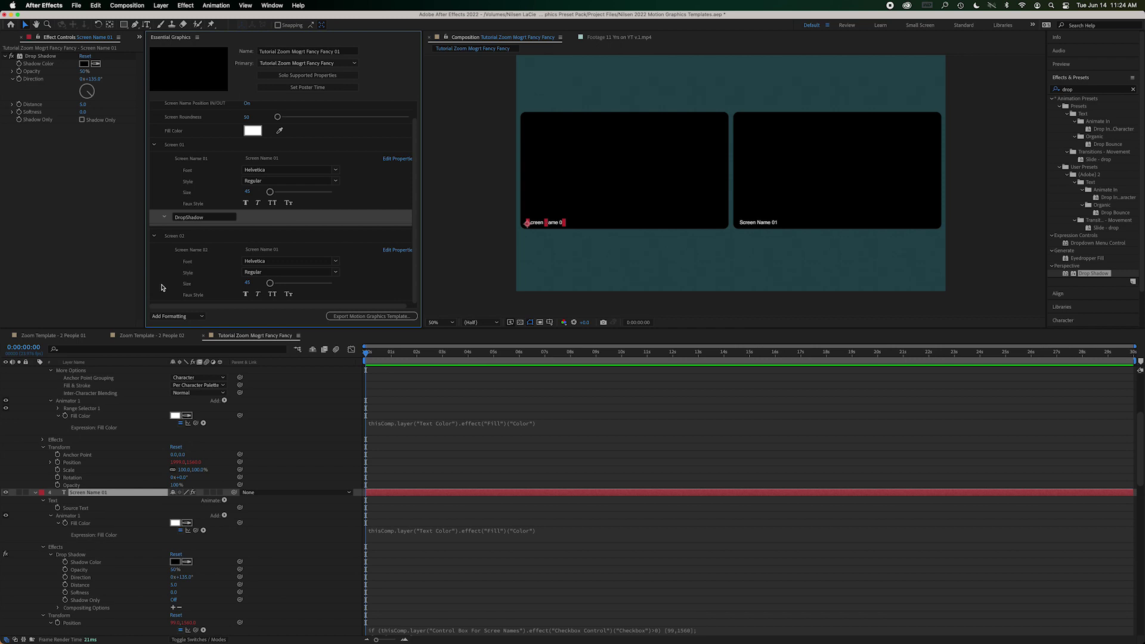
Add a control group named "DropShadow" inside the Screen 02 group in Essential Graphics.
click(213, 238)
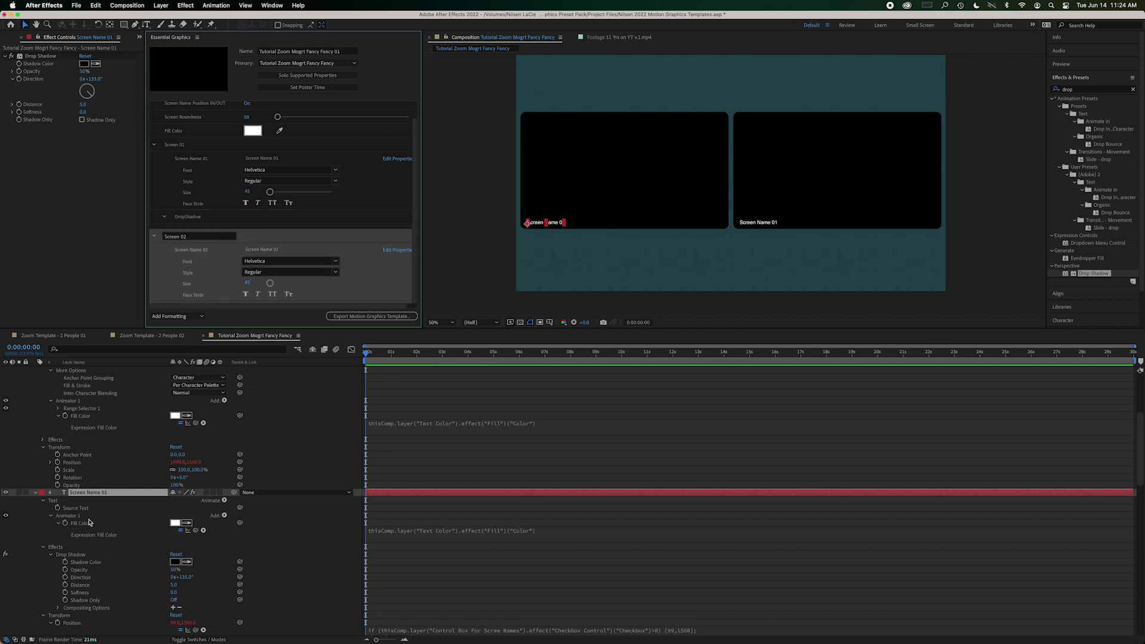
click(178, 316)
click(182, 333)
click(194, 296)
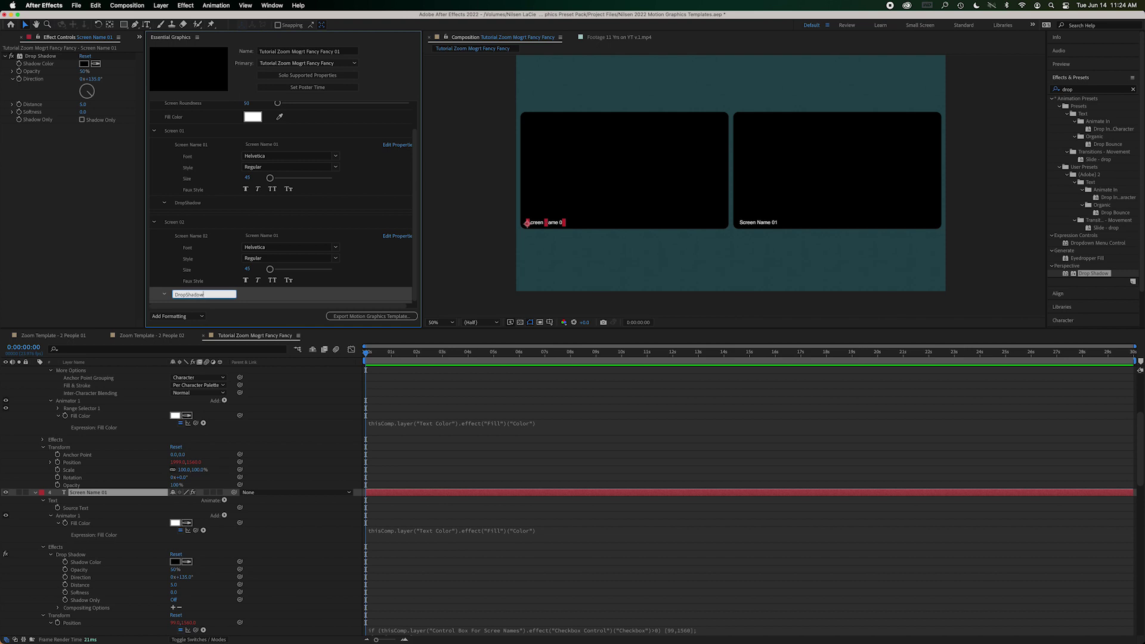
key(Return)
Add Screen Name 01's drop shadow color, opacity, direction, distance and softness to the DropShadow group under the second screen group.
click(91, 516)
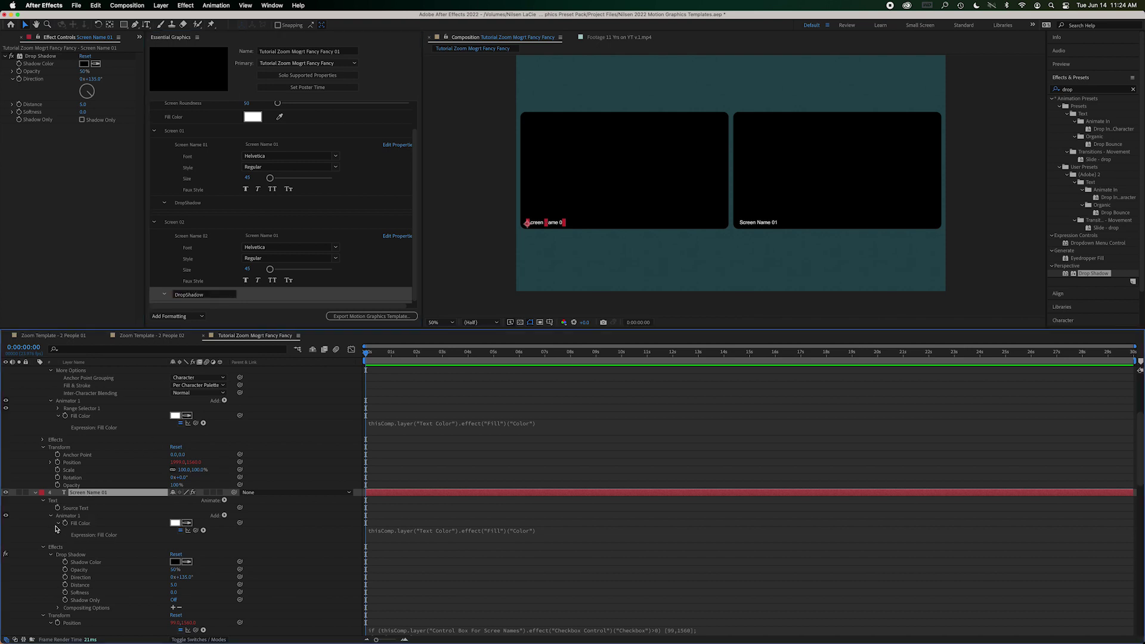
click(87, 564)
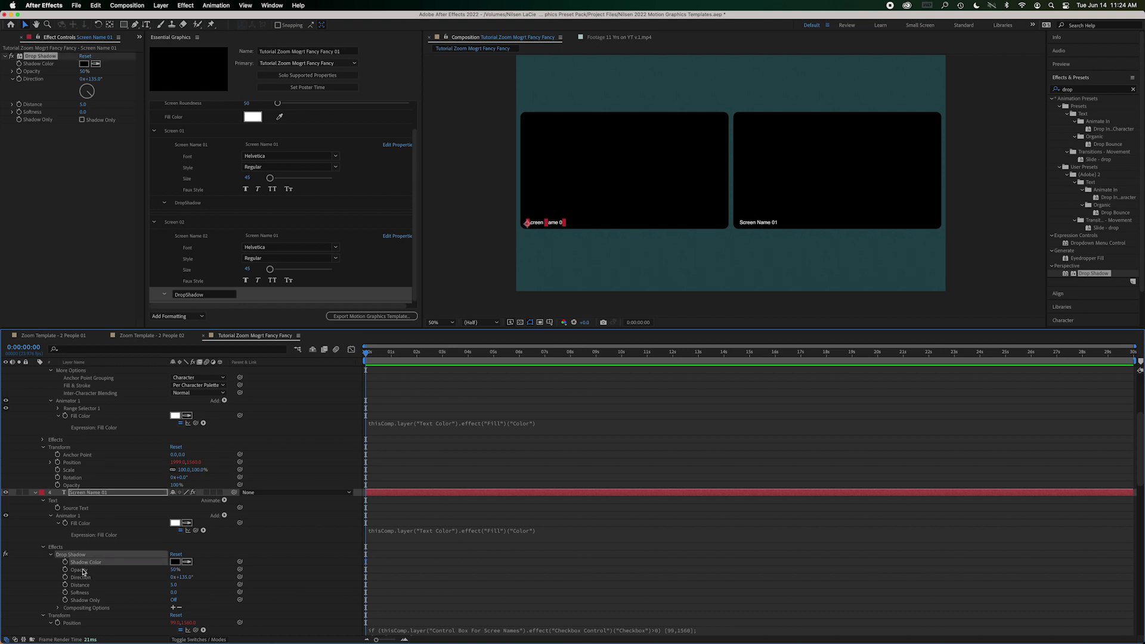
shift+click(82, 570)
shift+click(83, 578)
shift+click(84, 586)
shift+click(83, 593)
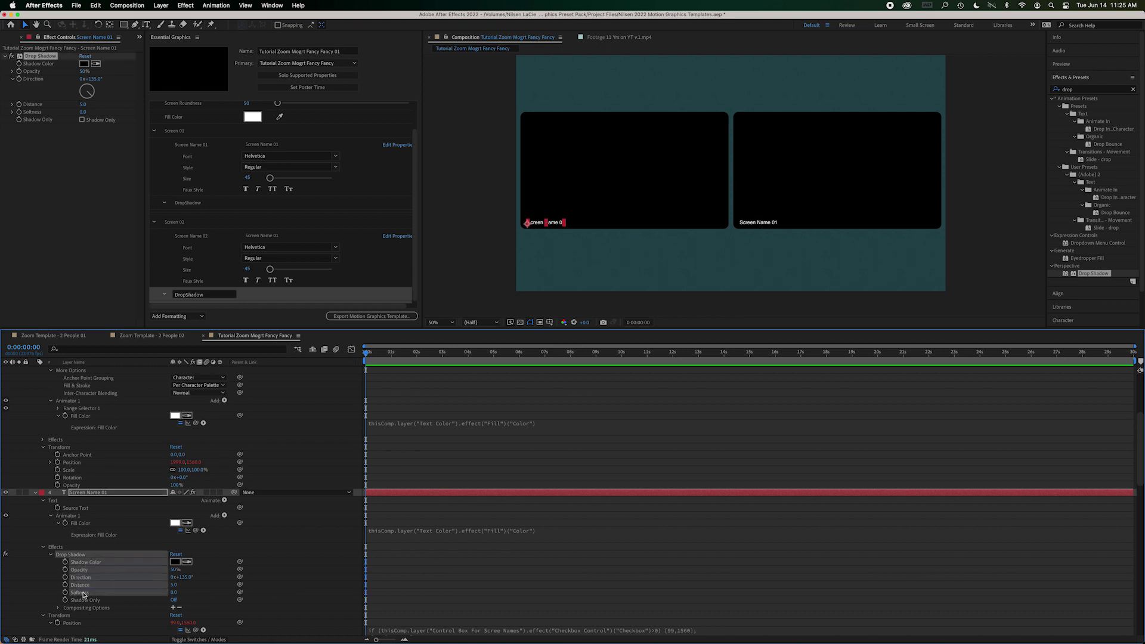
shift+click(131, 600)
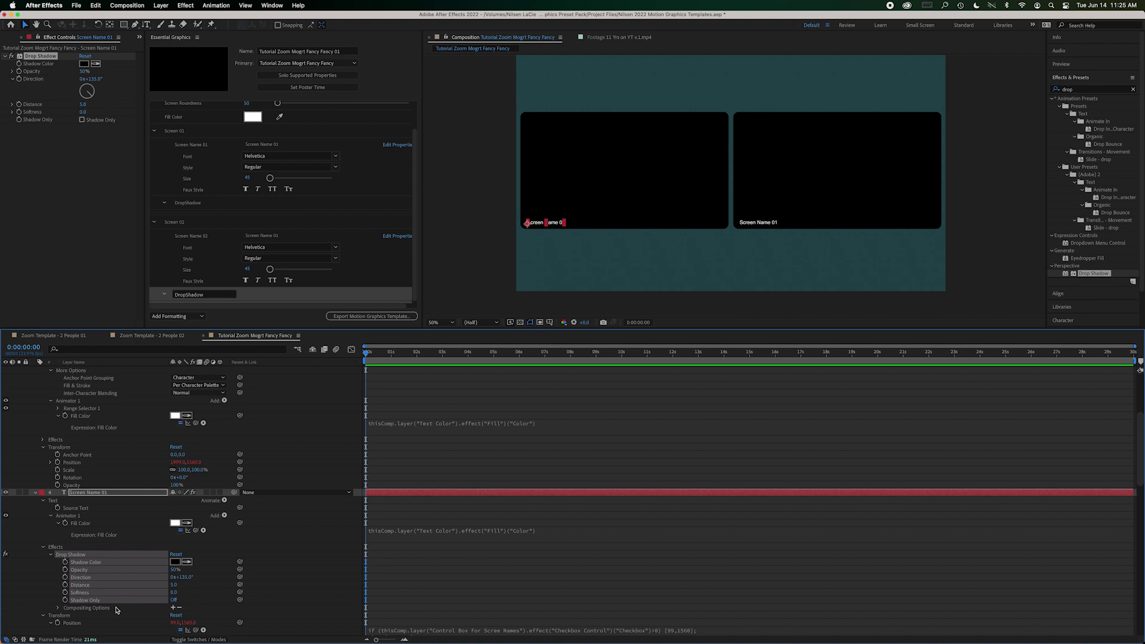
shift+click(86, 601)
drag(84, 566, 216, 292)
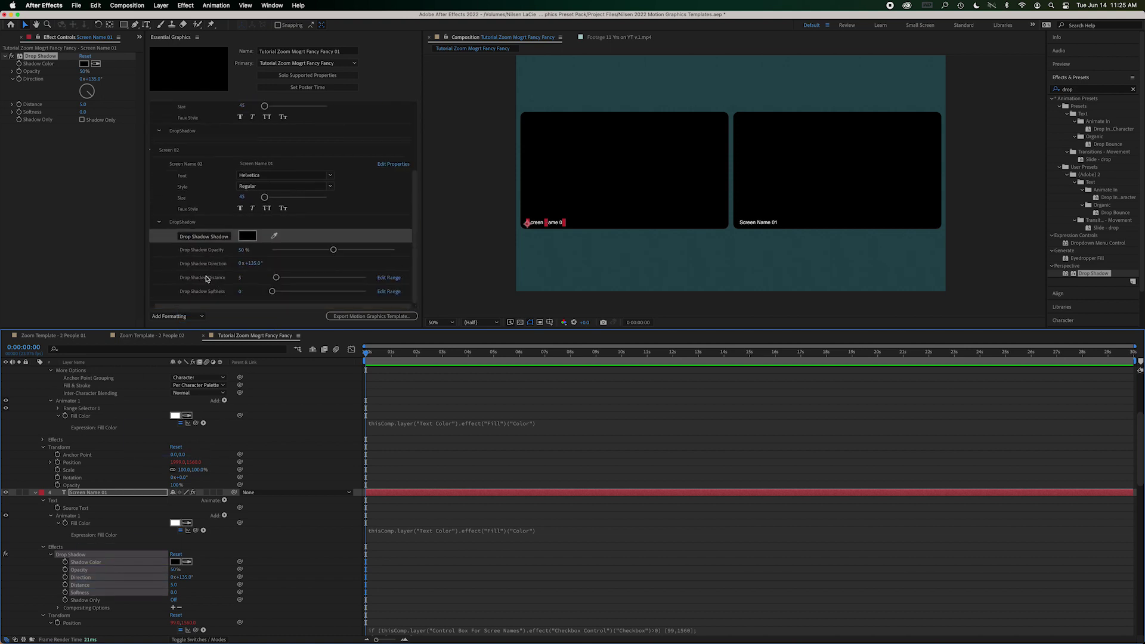
Arrange the controls so Screen 01 holds the DropShadow group with Screen Name 01's properties and Screen 02 holds the empty one.
scroll(197, 256, up, 5)
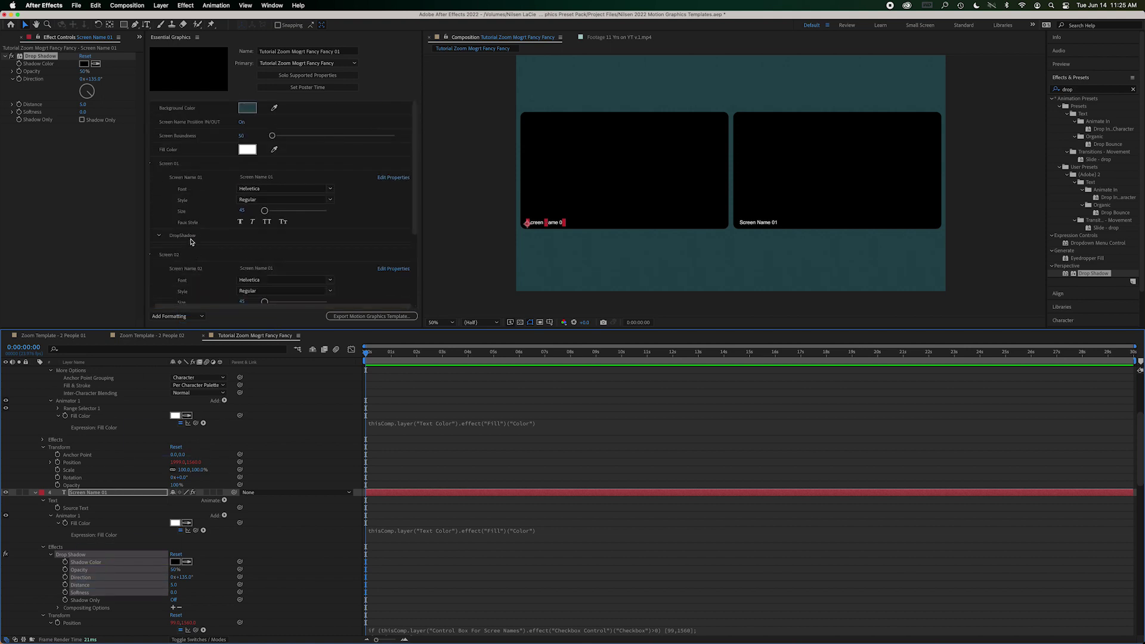
scroll(116, 432, up, 3)
click(206, 235)
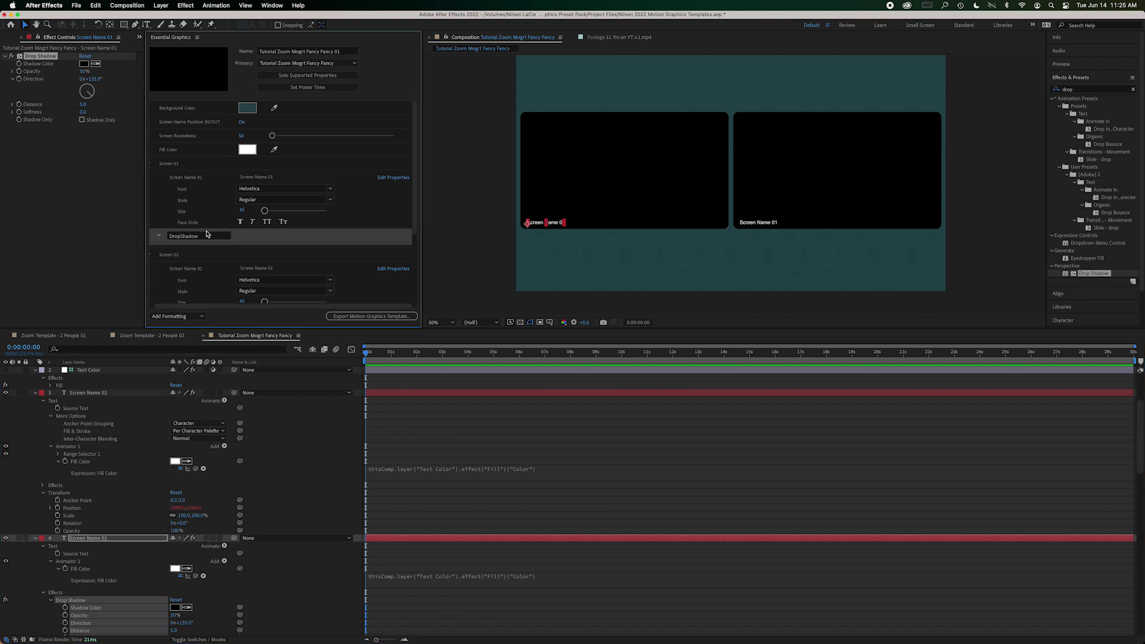
scroll(232, 251, down, 5)
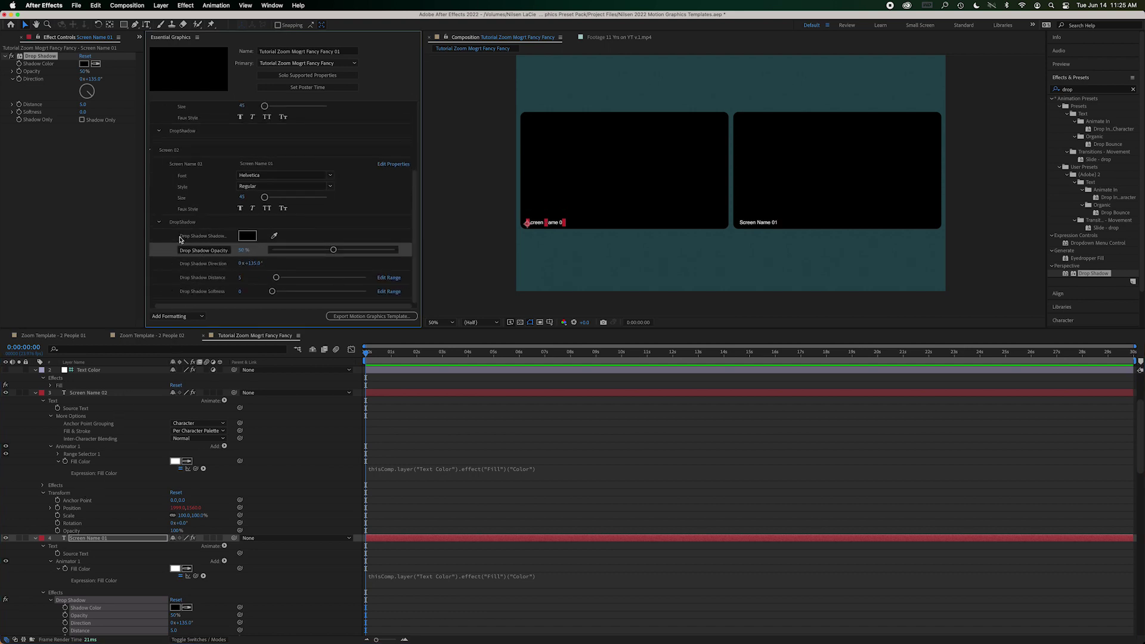
scroll(173, 253, up, 1)
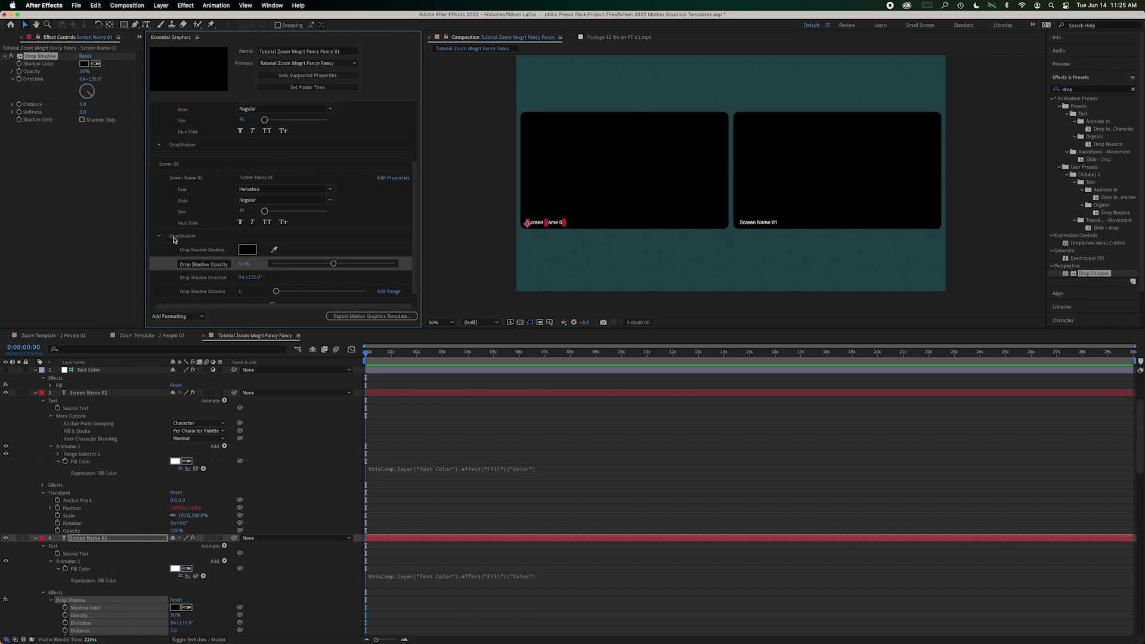
scroll(205, 185, up, 5)
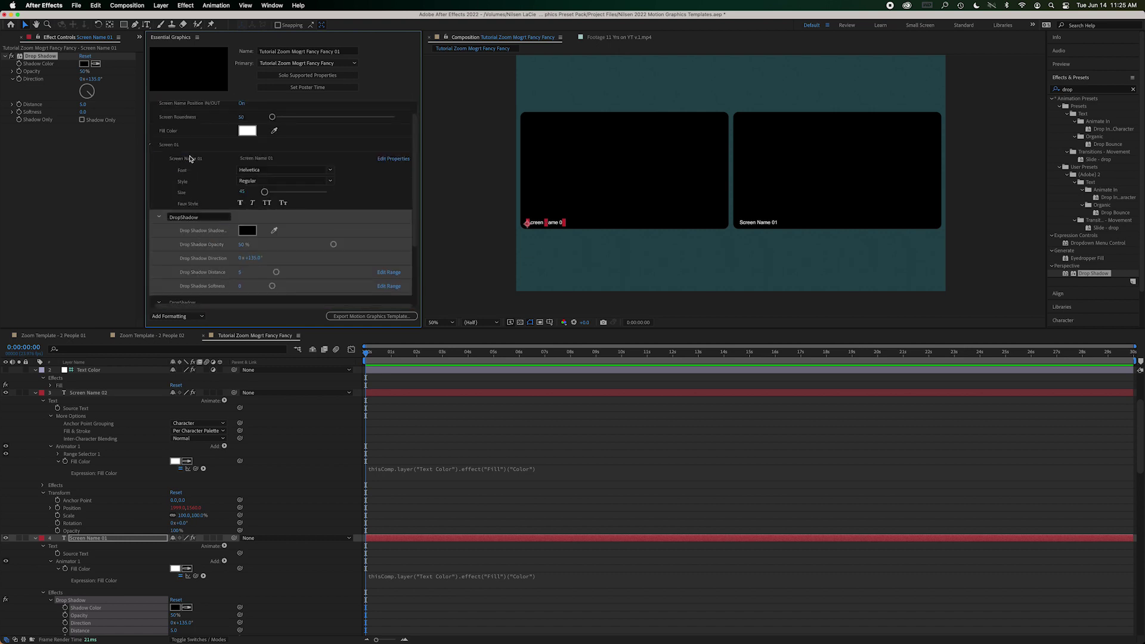
scroll(200, 245, down, 3)
drag(201, 268, 210, 303)
scroll(199, 270, down, 1)
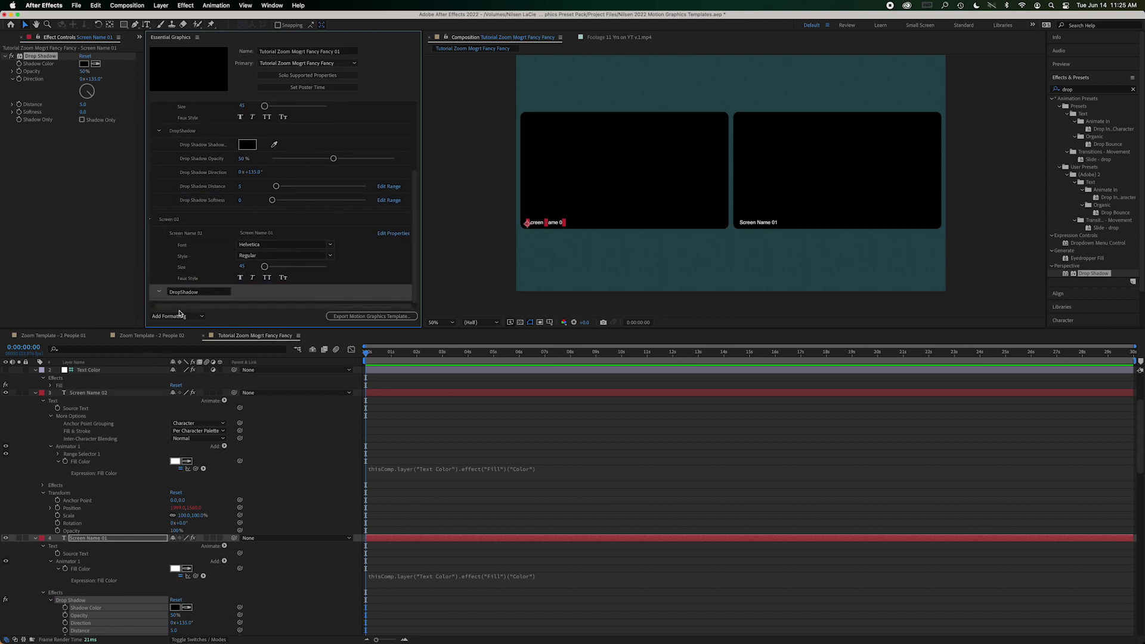
Add Screen Name 02's drop shadow color, opacity, direction, distance and softness to the DropShadow group in Screen 02.
click(83, 395)
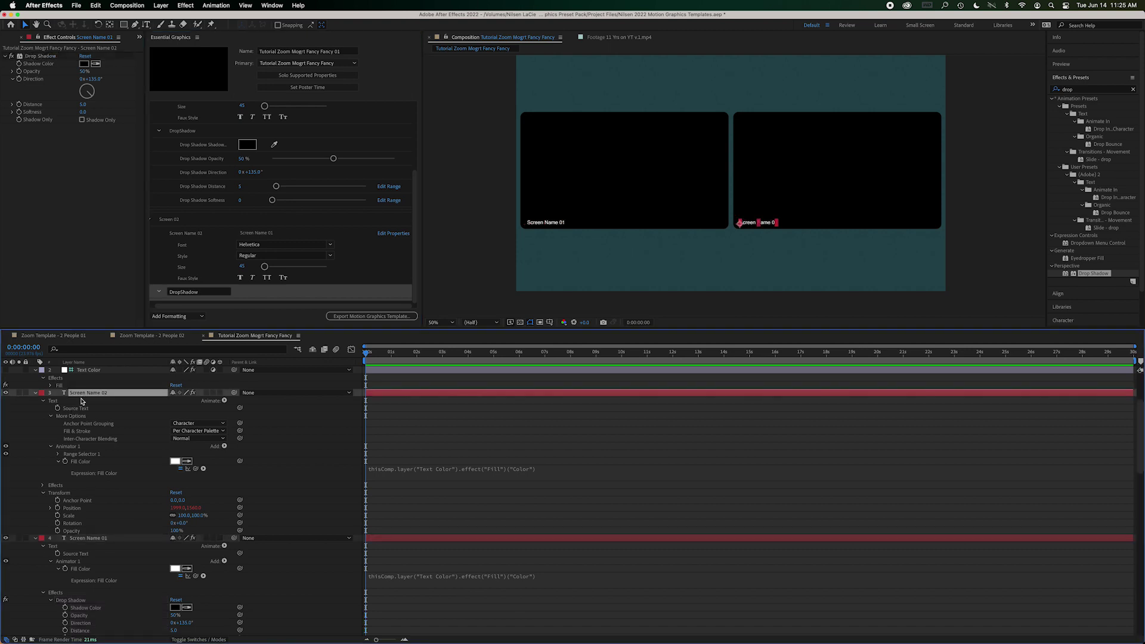
click(43, 486)
click(71, 492)
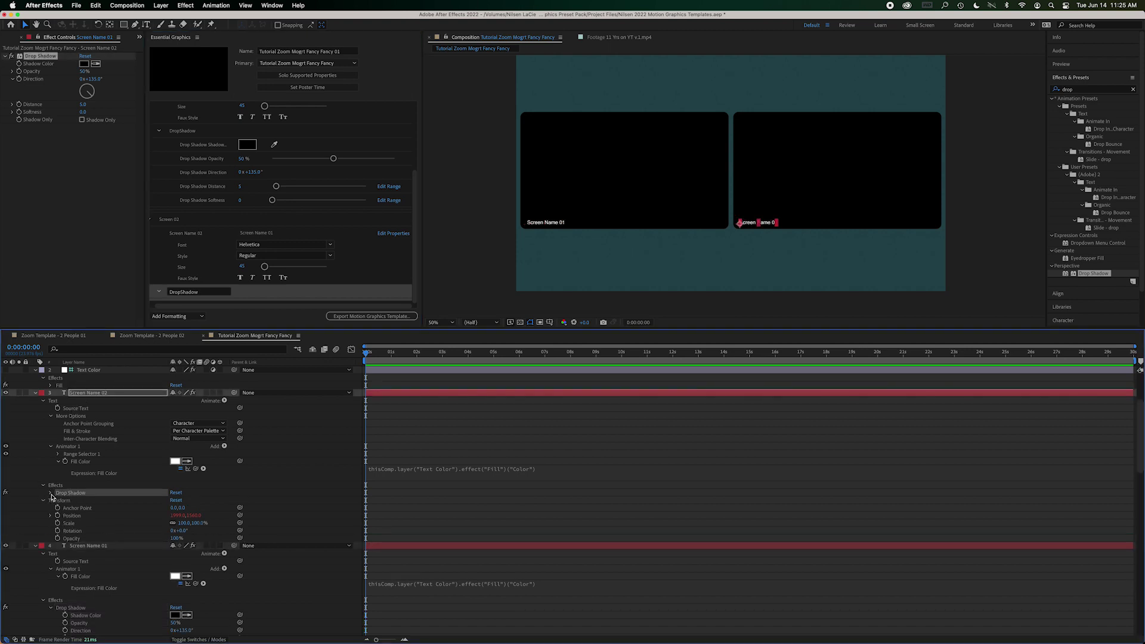
click(50, 492)
click(81, 503)
drag(81, 508, 203, 297)
scroll(183, 286, down, 2)
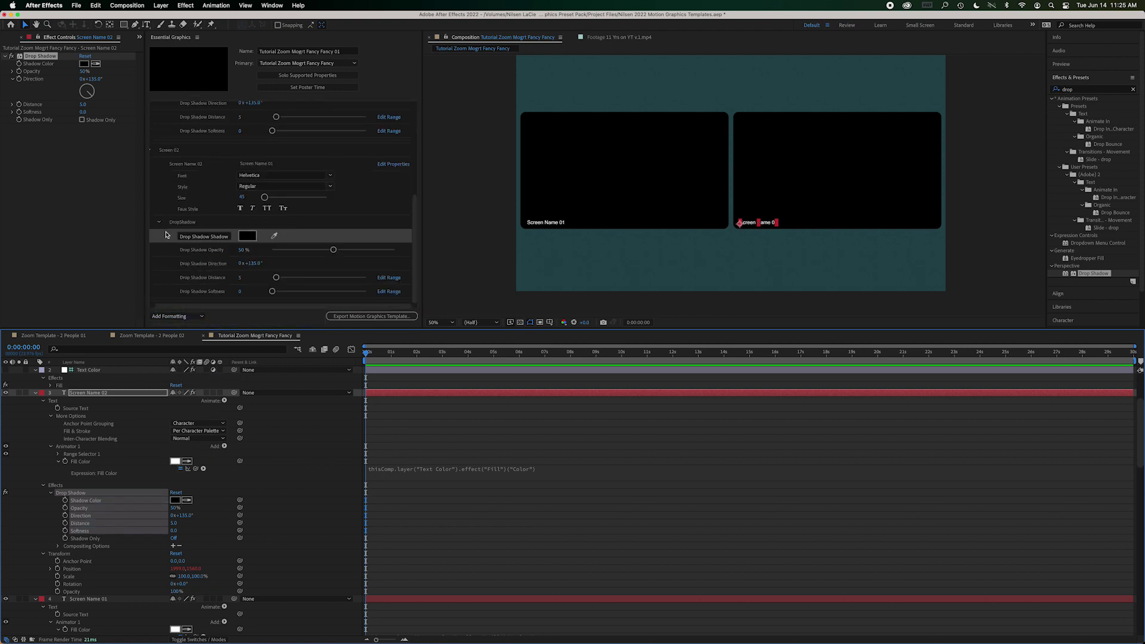
Collapse the DropShadow group in Screen 02 and arrange it below the Screen Name 02 text control.
drag(206, 226, 198, 160)
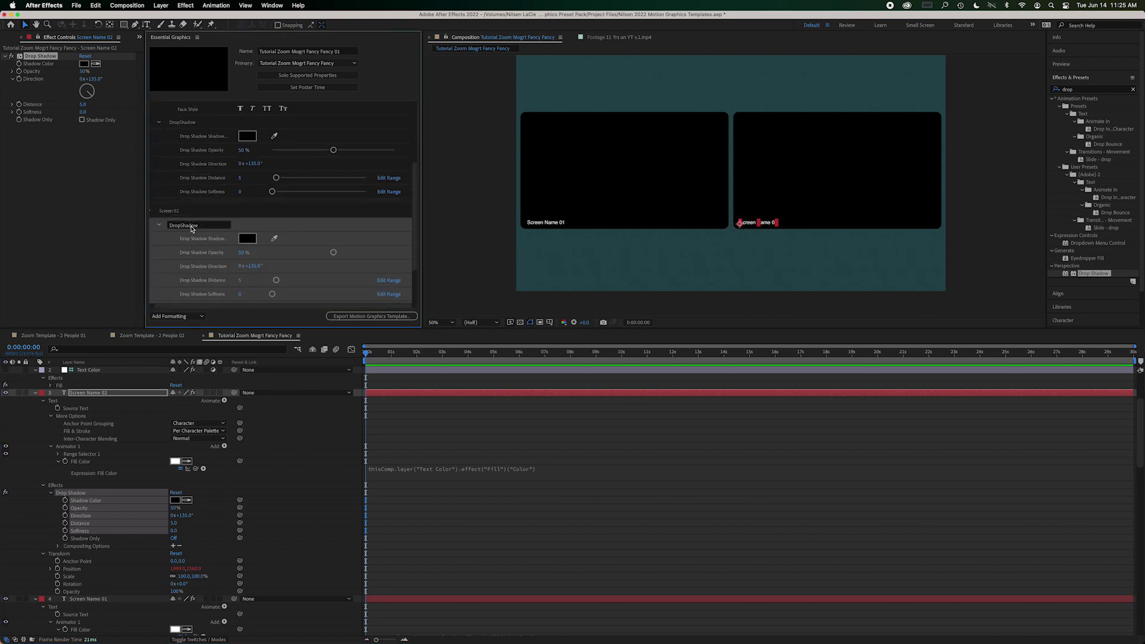
click(159, 227)
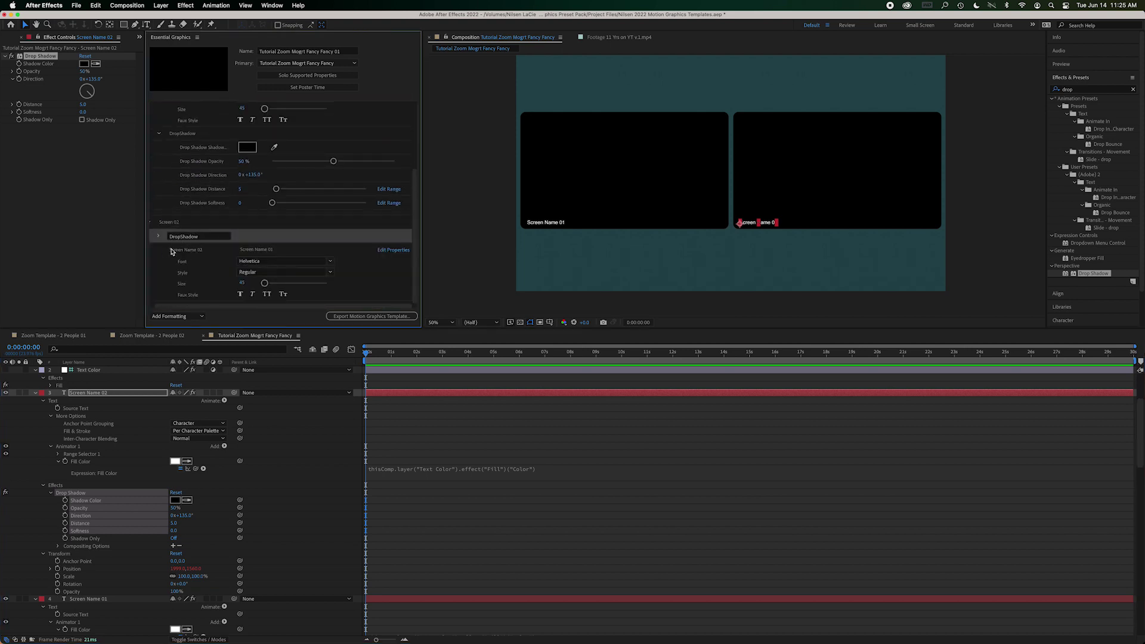
click(166, 251)
click(221, 236)
key(Delete)
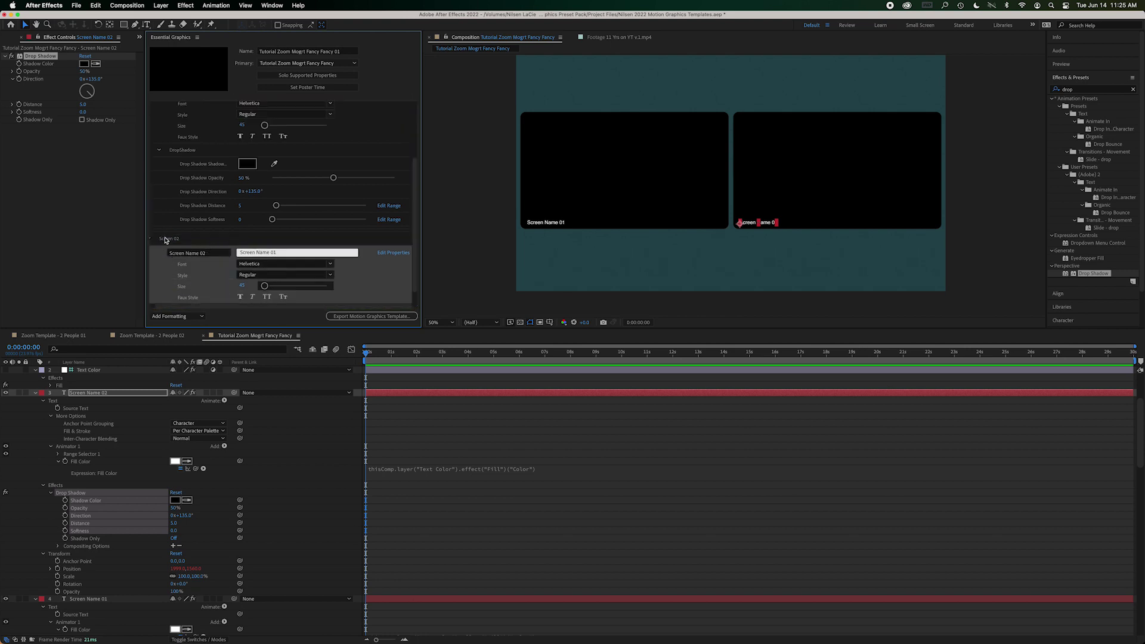
Review the complete Essential Graphics control list at full size, collapsing and expanding the Screen 01 and Screen 02 groups.
scroll(168, 238, up, 3)
key(grave)
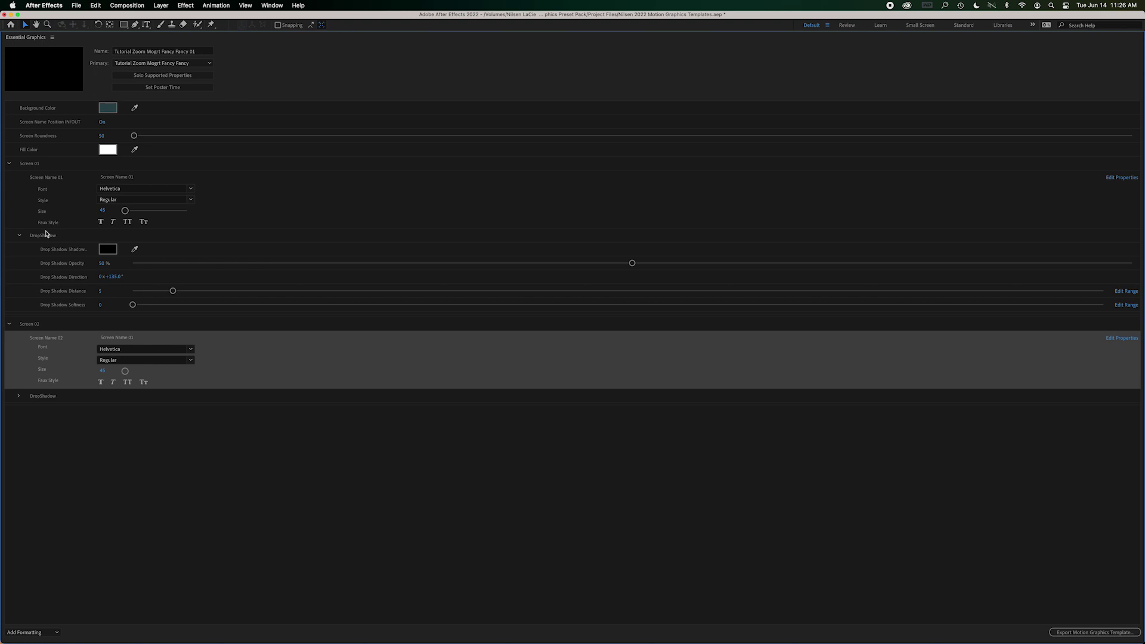
click(9, 163)
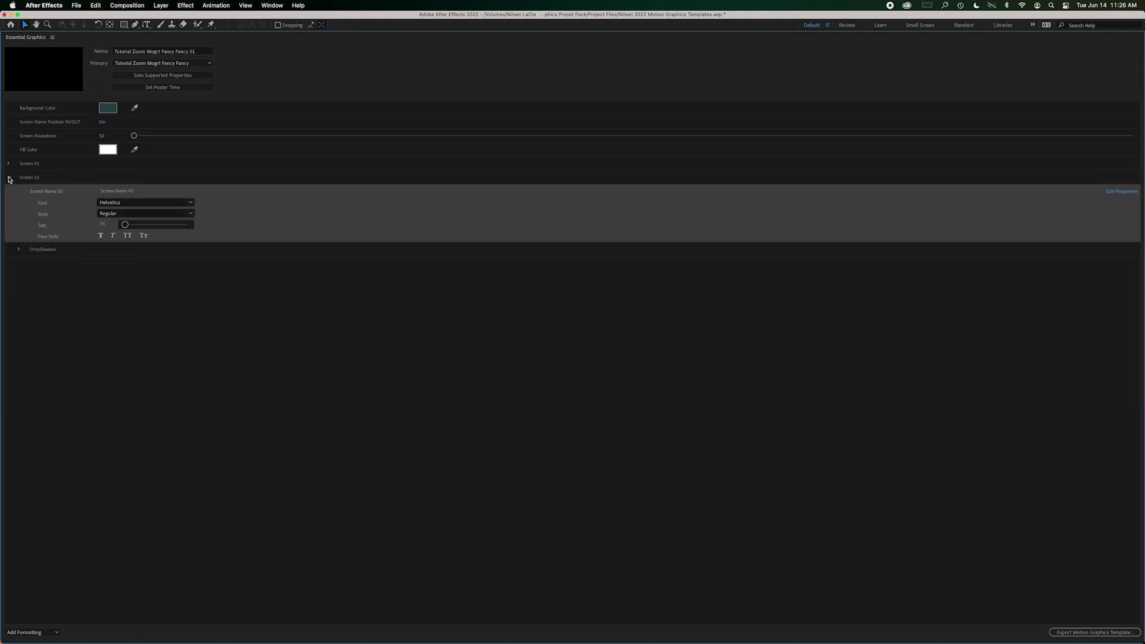
click(9, 178)
click(10, 178)
click(9, 163)
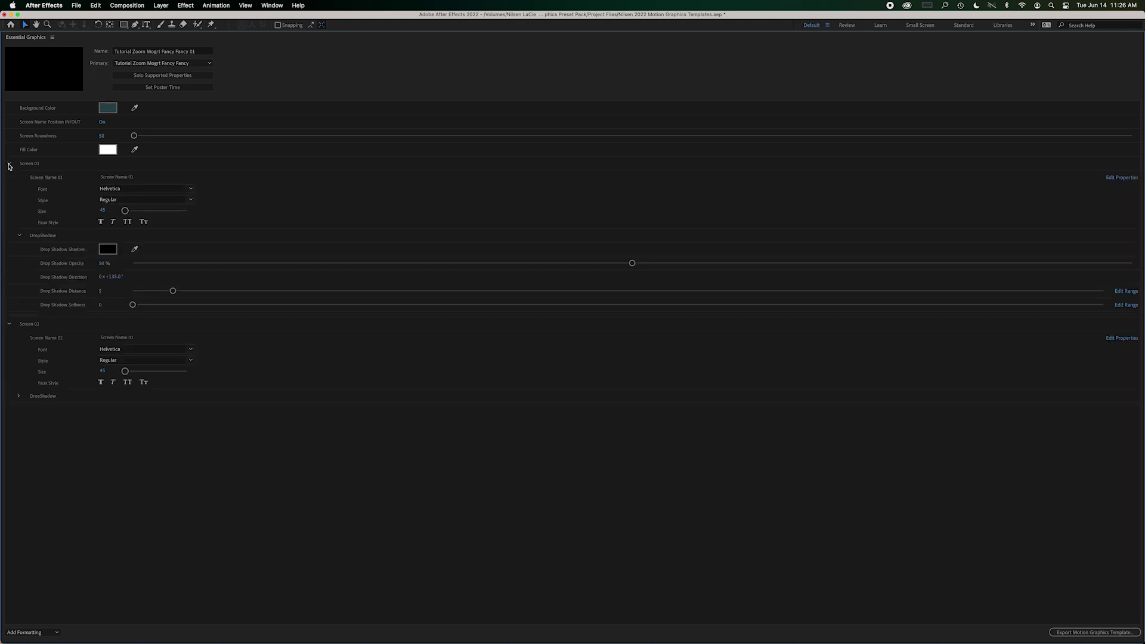
key(grave)
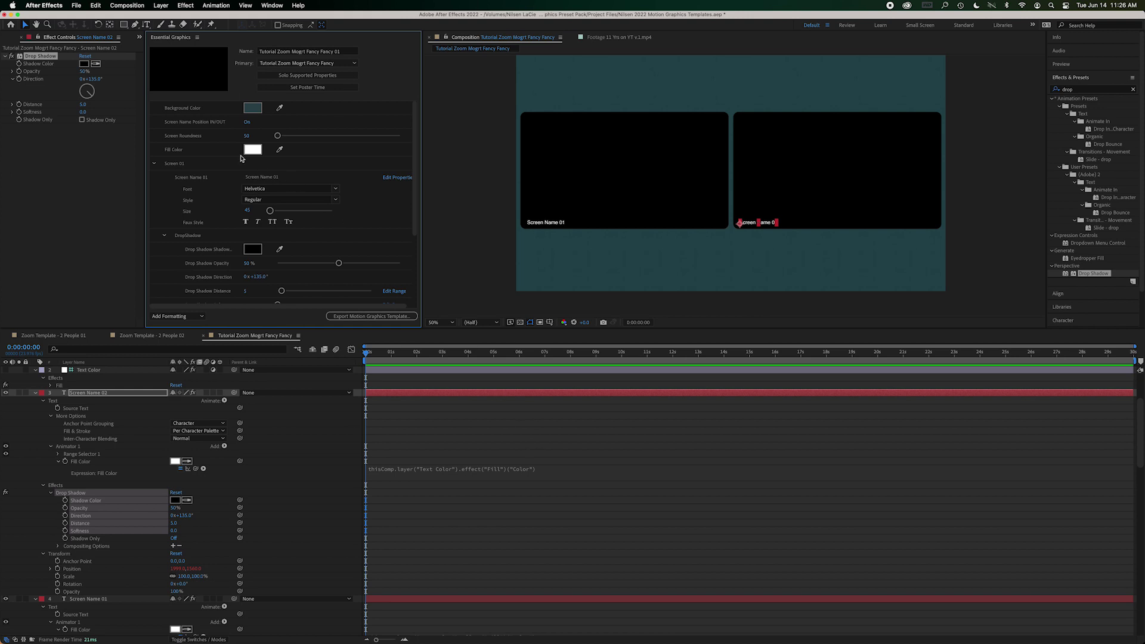
Darken the template's teal Background Color and set the Fill Color control to pinkish red (FF6464).
click(253, 108)
mouse_move(520, 320)
mouse_down()
mouse_move(510, 334)
mouse_move(524, 360)
mouse_up()
click(656, 279)
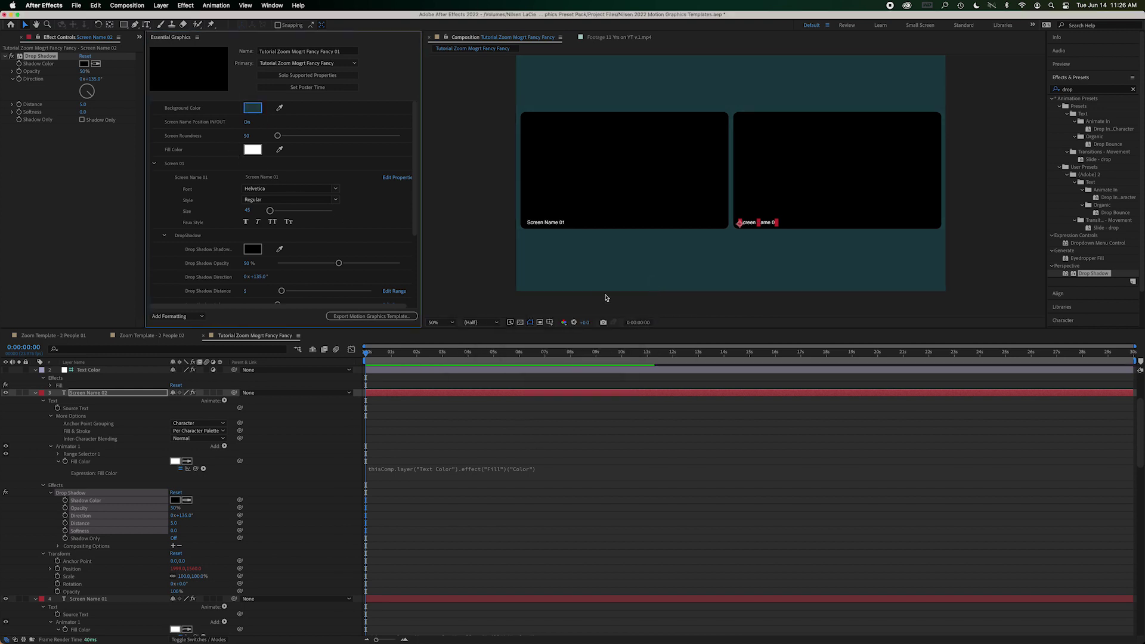
click(253, 149)
click(554, 286)
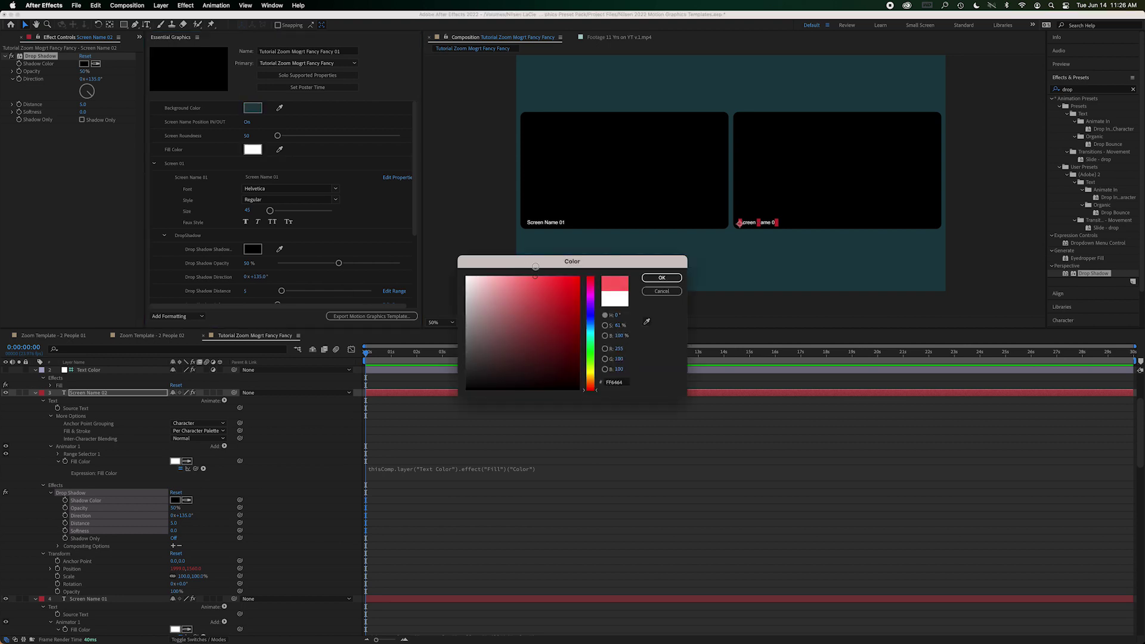
click(661, 278)
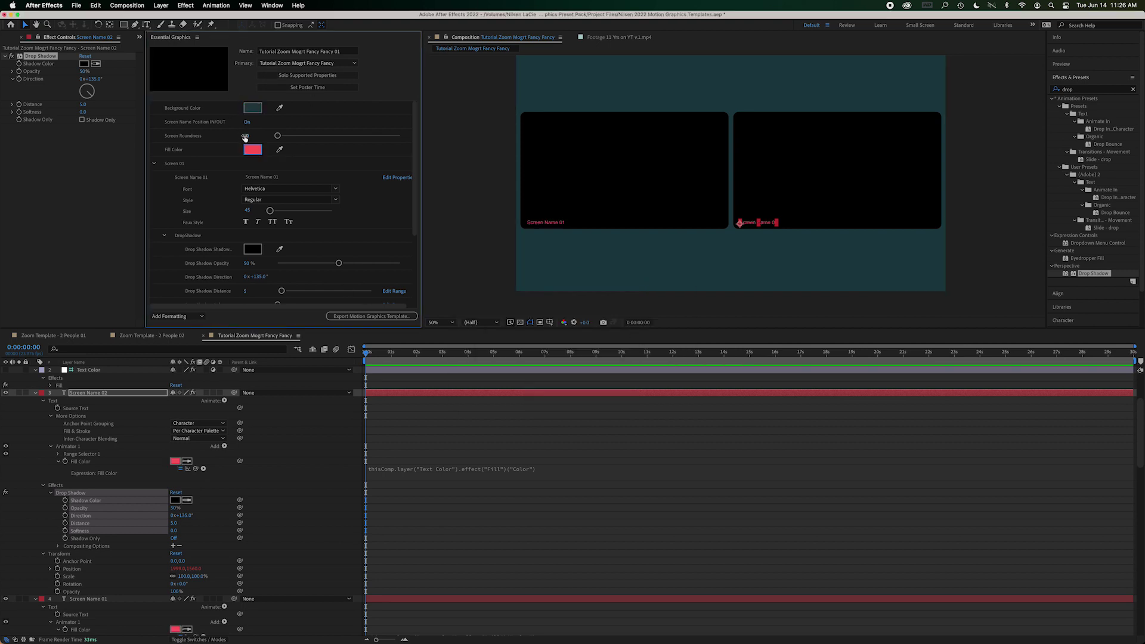
Set Screen Roundness to 0 and toggle the Screen Name Position IN/OUT control off and on.
drag(277, 136, 277, 137)
click(246, 122)
click(246, 124)
click(245, 125)
click(245, 123)
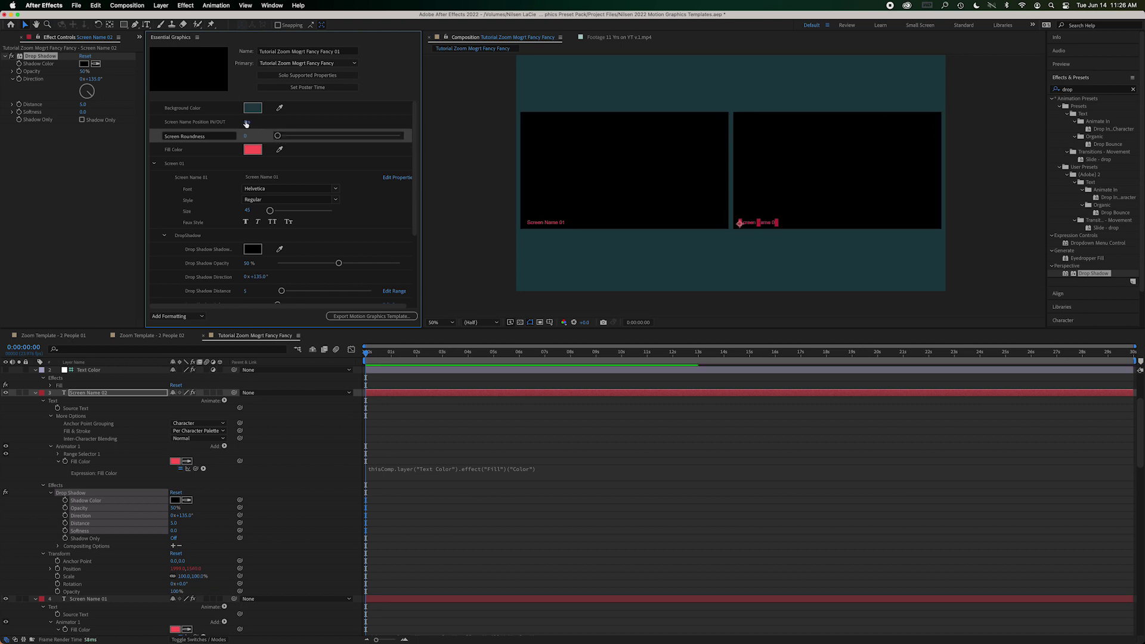
Find the Transform effect and apply it to the Screen Name 01 text layer.
click(1091, 89)
text(transfrom)
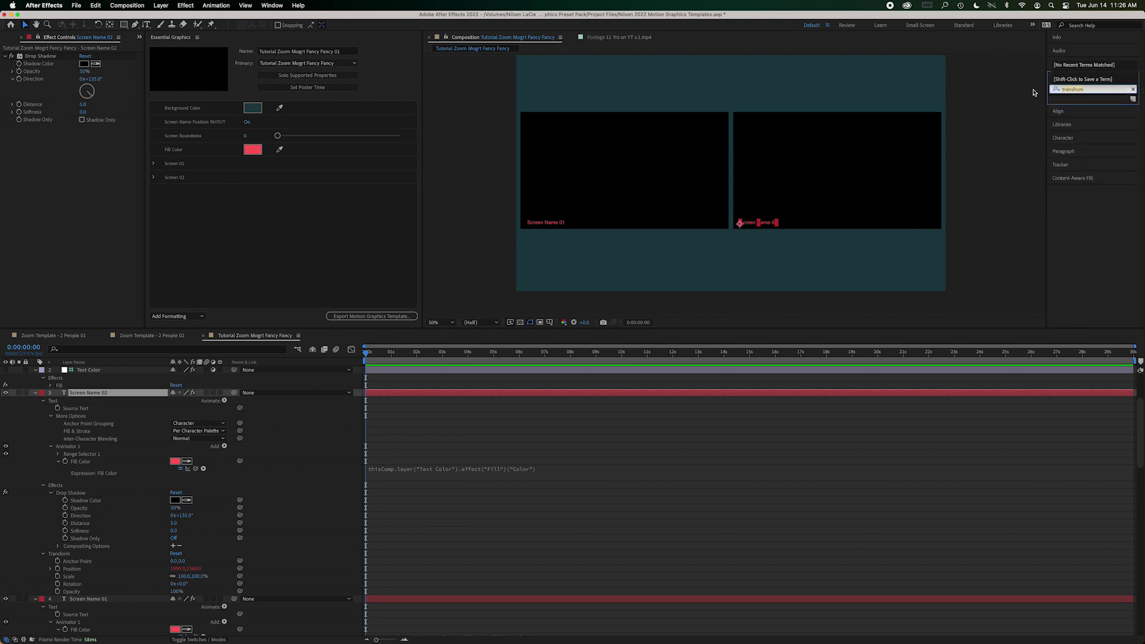
key(BackSpace)
key(BackSpace)
key(BackSpace)
key(BackSpace)
key(BackSpace)
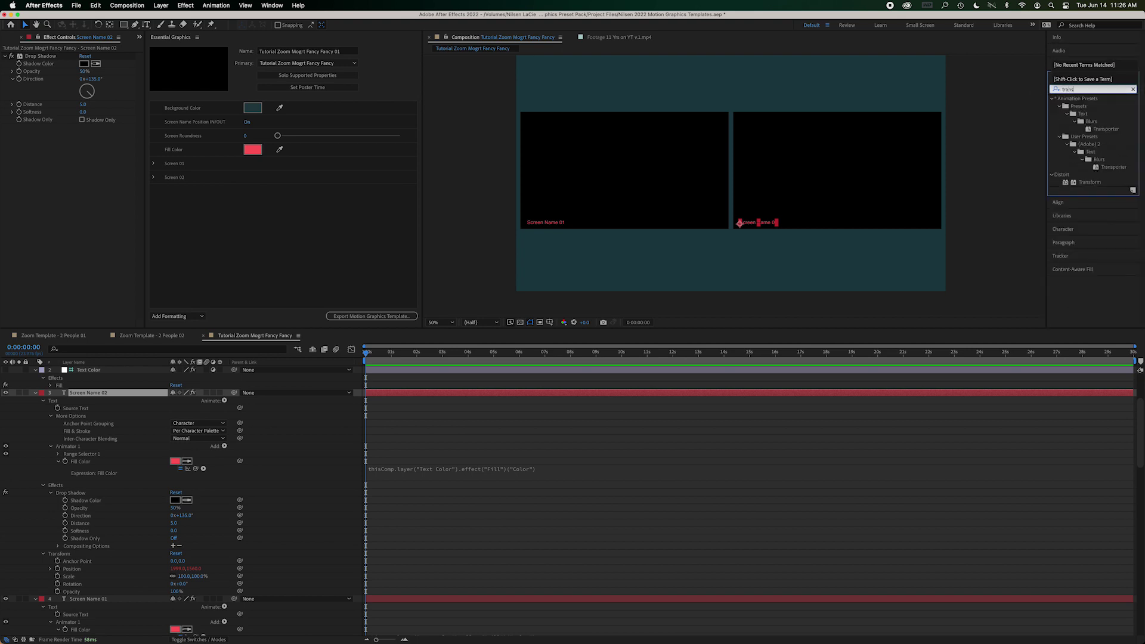
drag(1090, 182, 90, 601)
scroll(93, 604, down, 4)
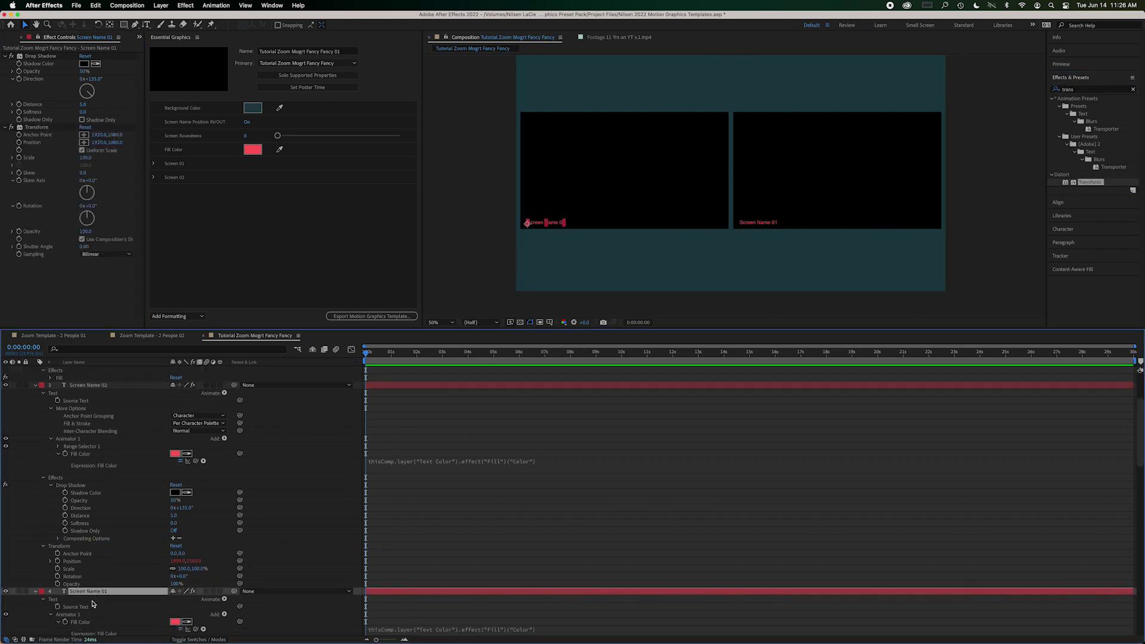
Expand the Transform effect's properties on Screen Name 01, test shifting its Position, and undo the test move.
scroll(66, 550, down, 2)
click(48, 580)
click(51, 577)
scroll(54, 580, down, 5)
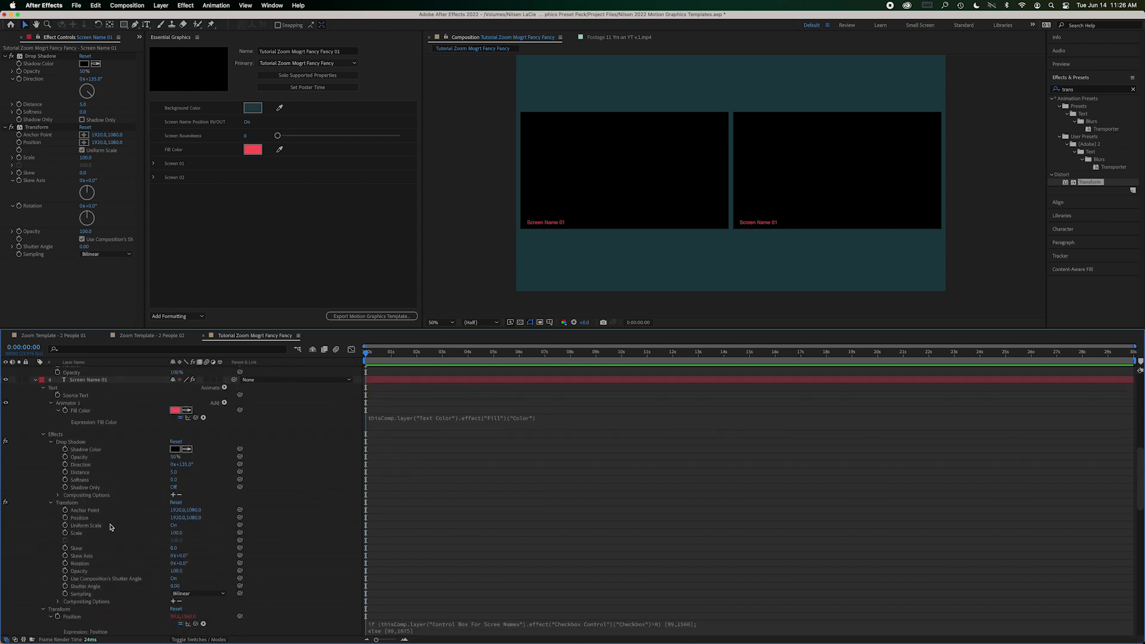
drag(176, 518, 334, 524)
key(super+z)
Add Screen Name 01's Transform effect Position to the Screen 01 group below DropShadow and name the control "Manual Position Adj.".
click(65, 504)
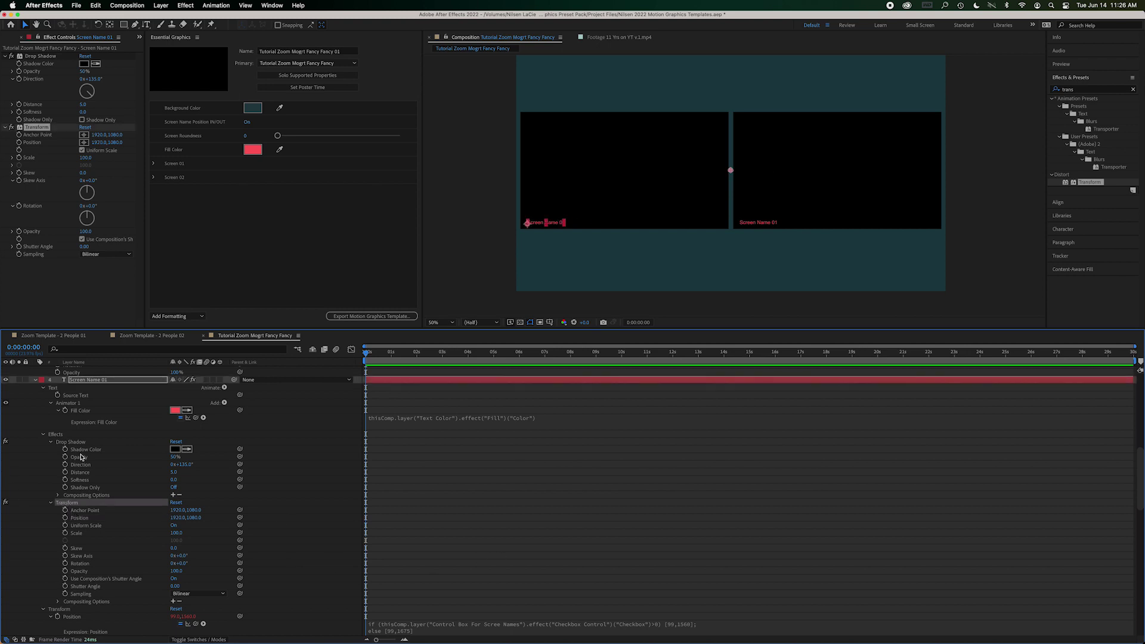
click(154, 164)
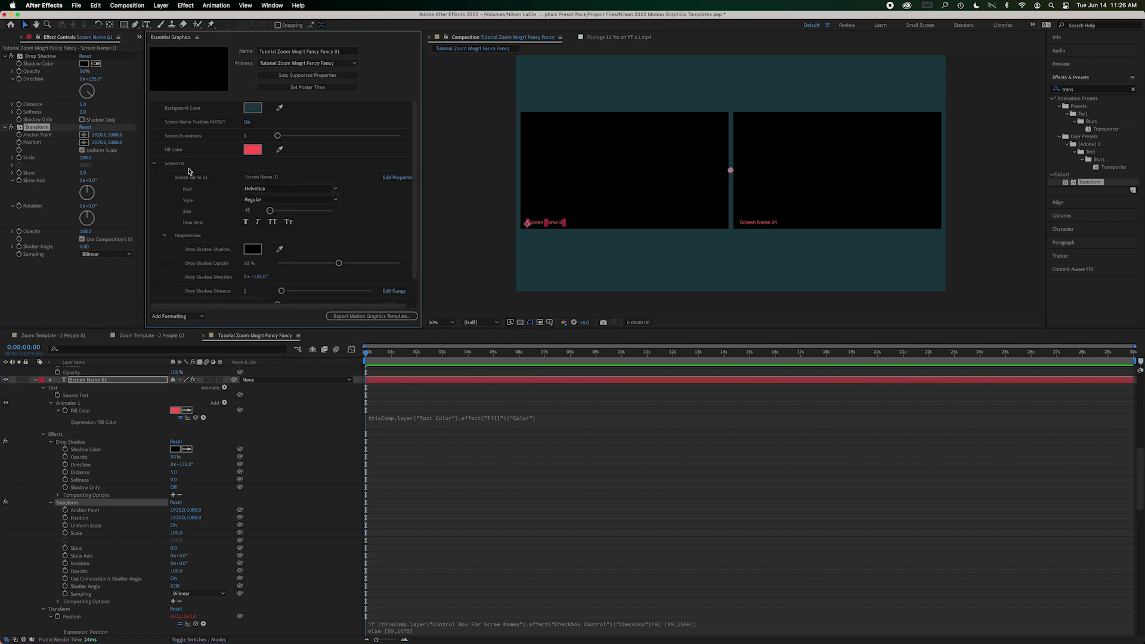
click(164, 235)
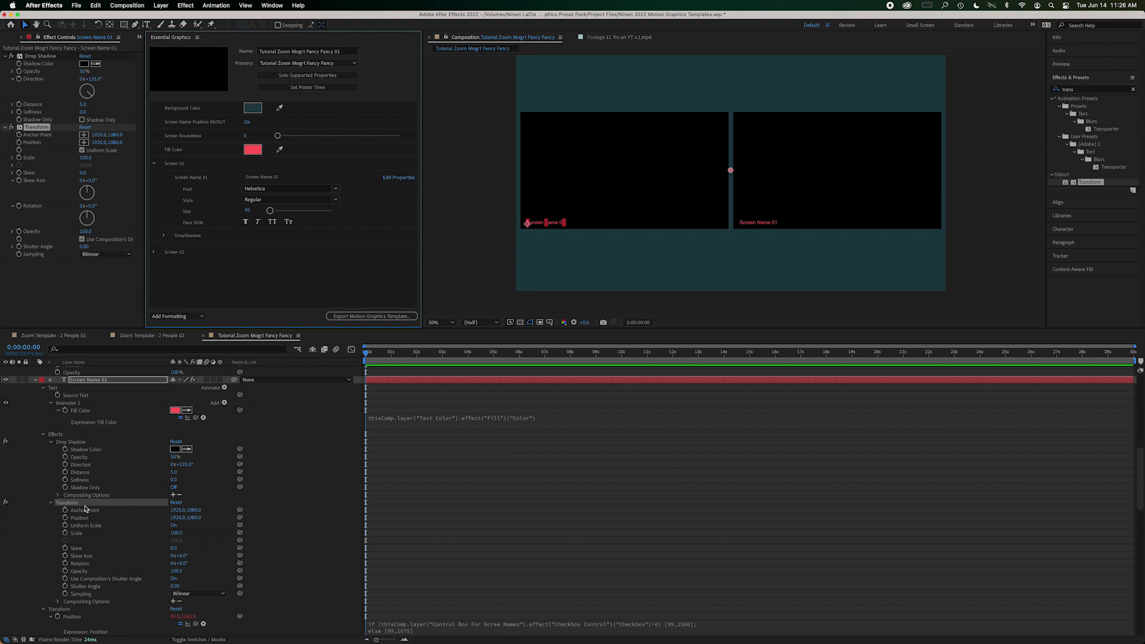
drag(84, 517, 188, 245)
text(Manual Posi)
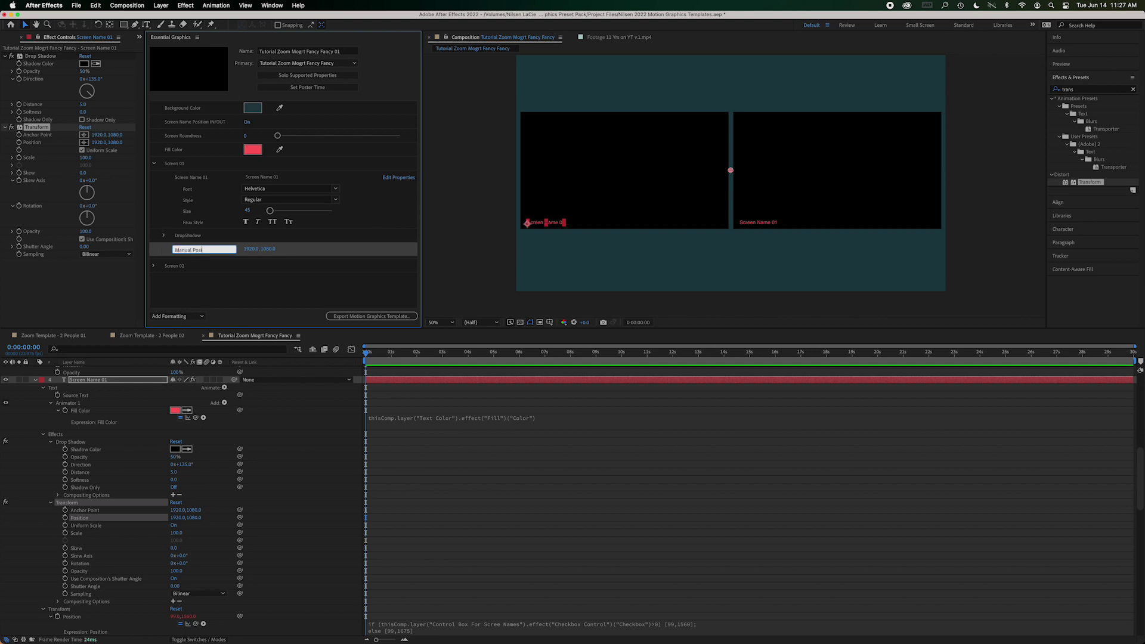
text(tion Adj.)
key(Return)
Copy the Transform effect from Screen Name 01 onto the Screen Name 02 layer.
scroll(113, 420, up, 3)
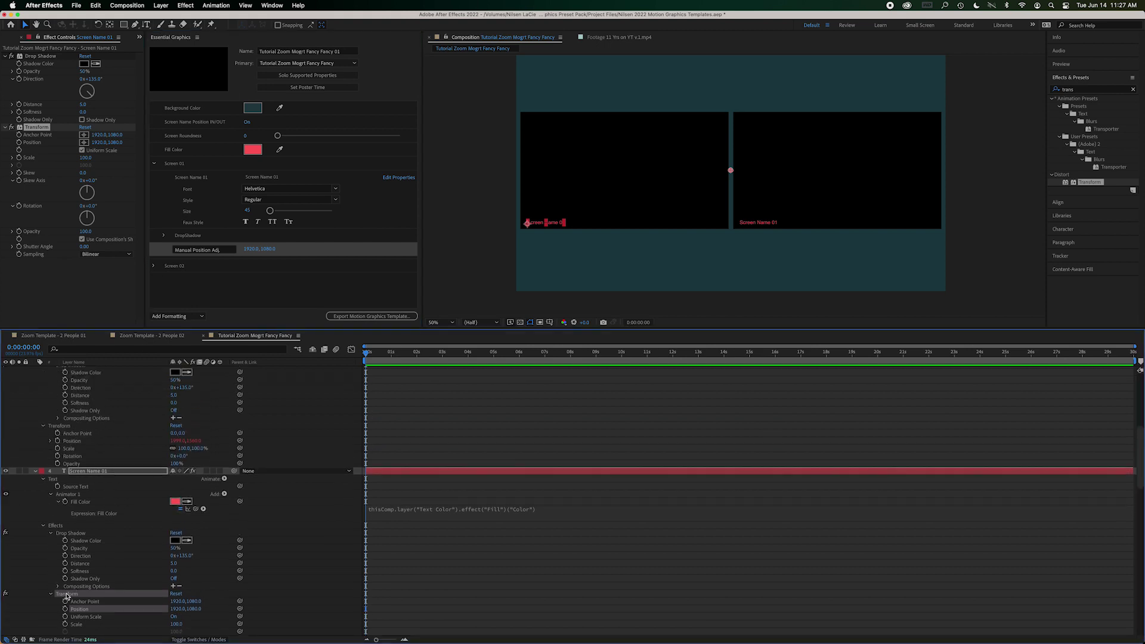
scroll(99, 421, up, 3)
scroll(93, 420, up, 2)
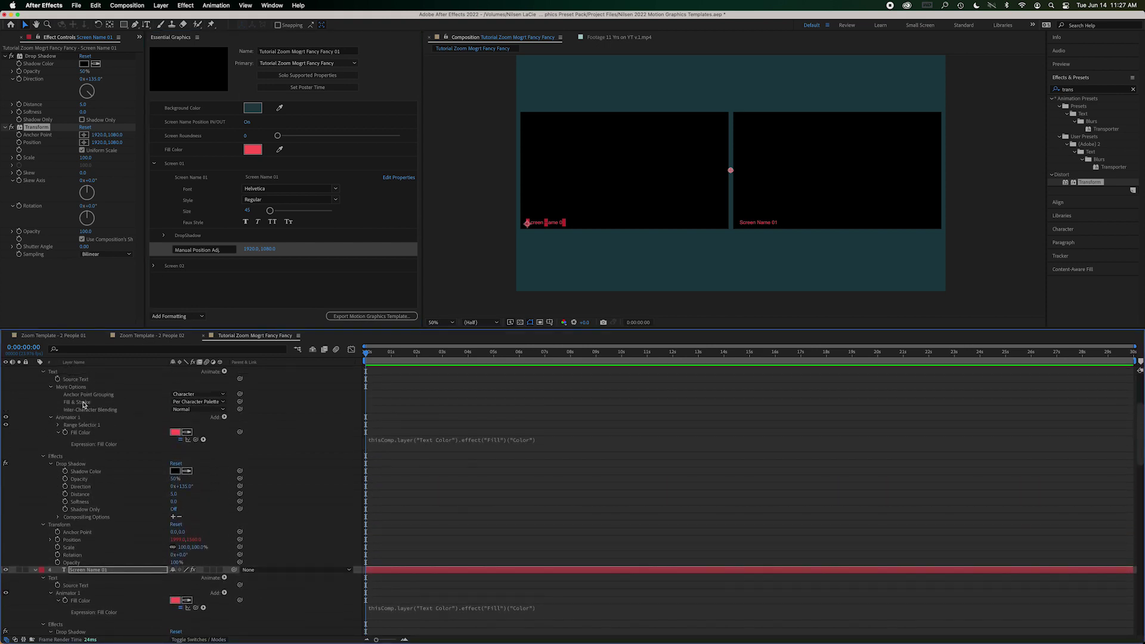
click(84, 410)
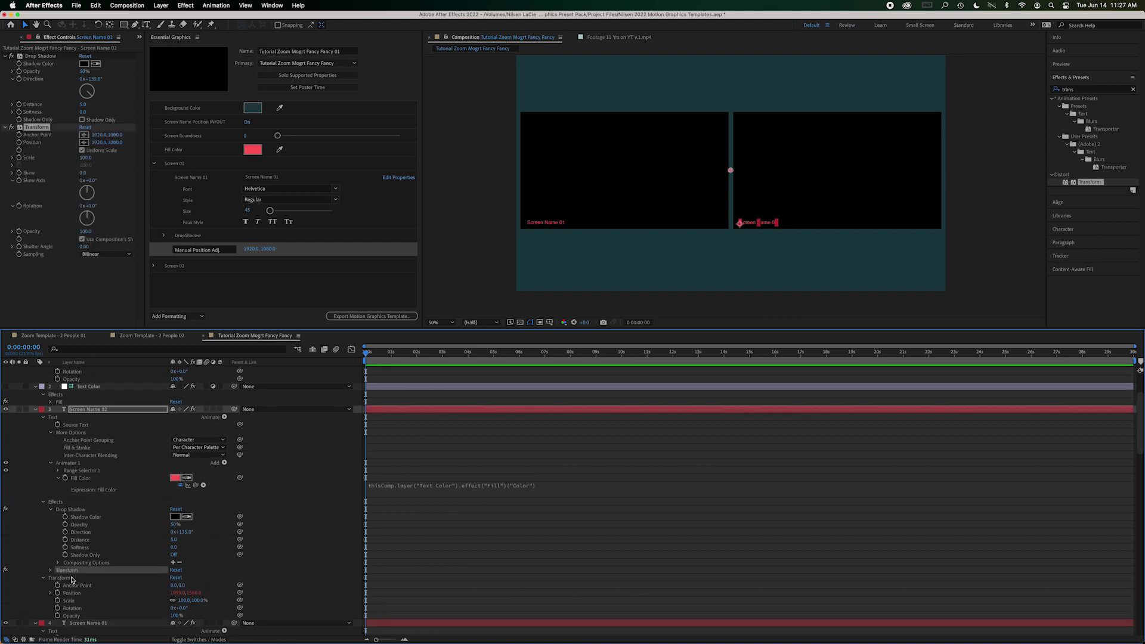
key(cmd+v)
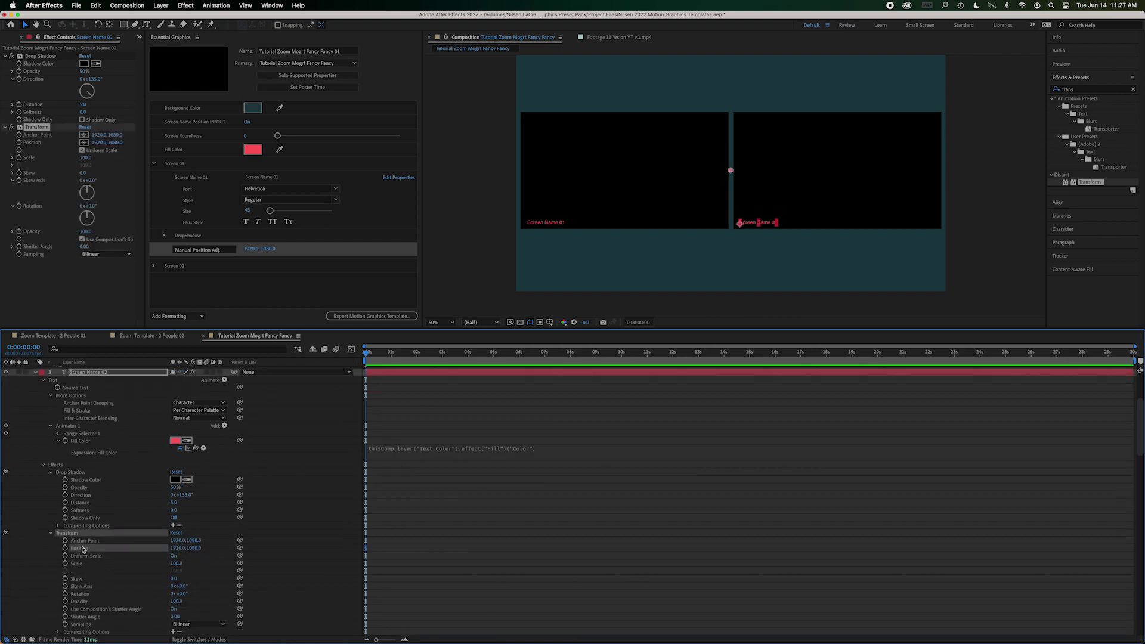
Add Screen Name 02's Transform effect Position to the Screen 02 group, name it "Manual Position Adj." and place it below DropShadow.
drag(83, 549, 161, 269)
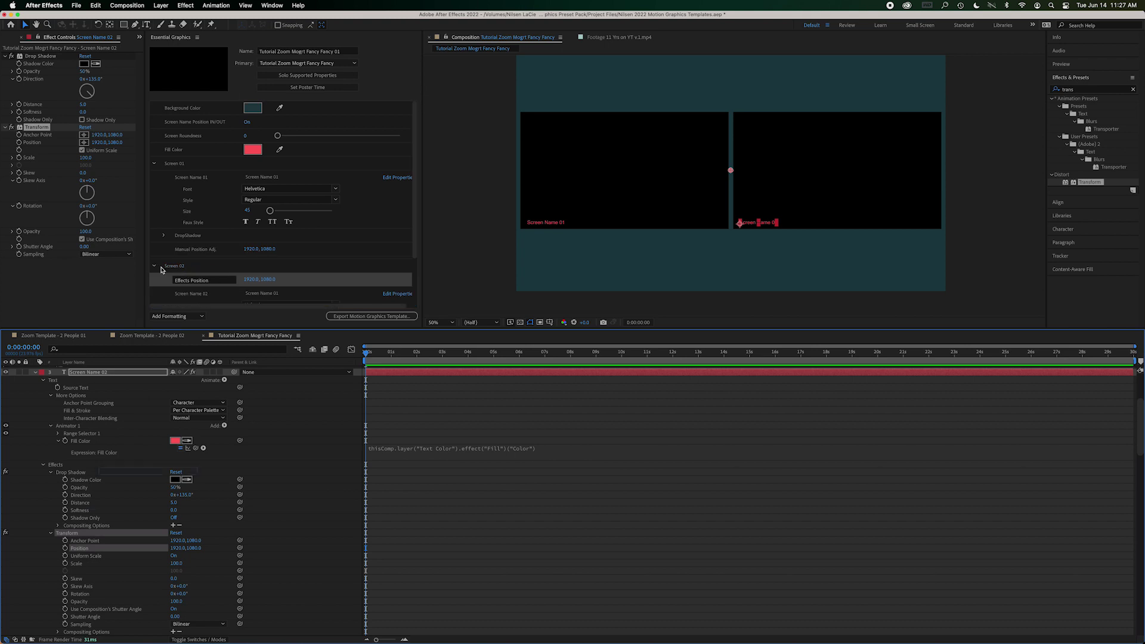
click(178, 280)
text(Manual)
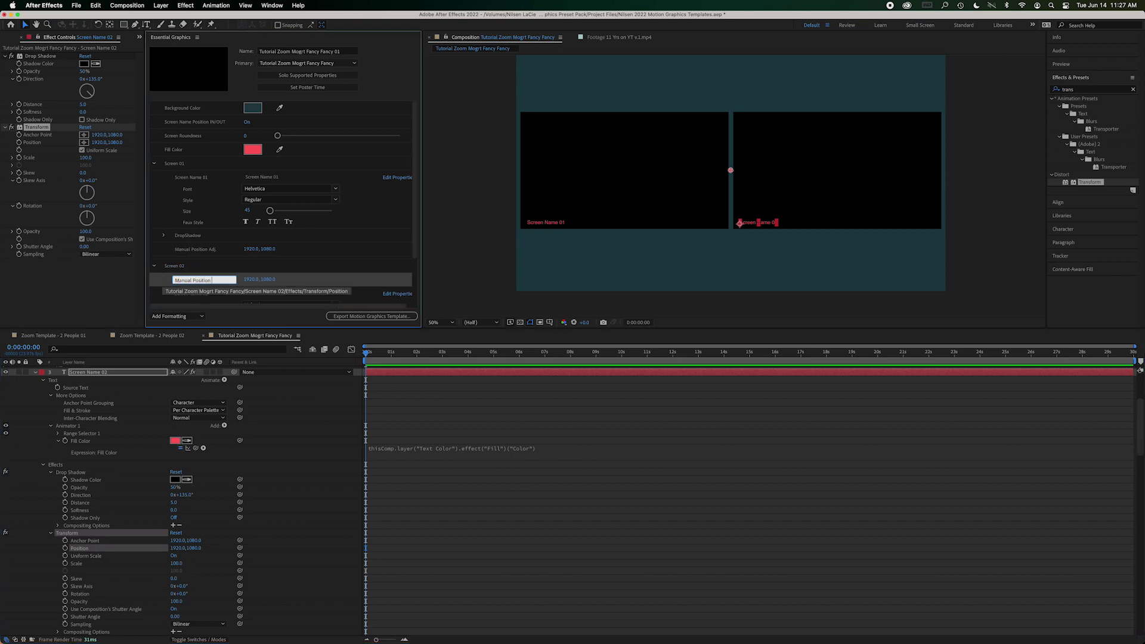
text( Position Adj.)
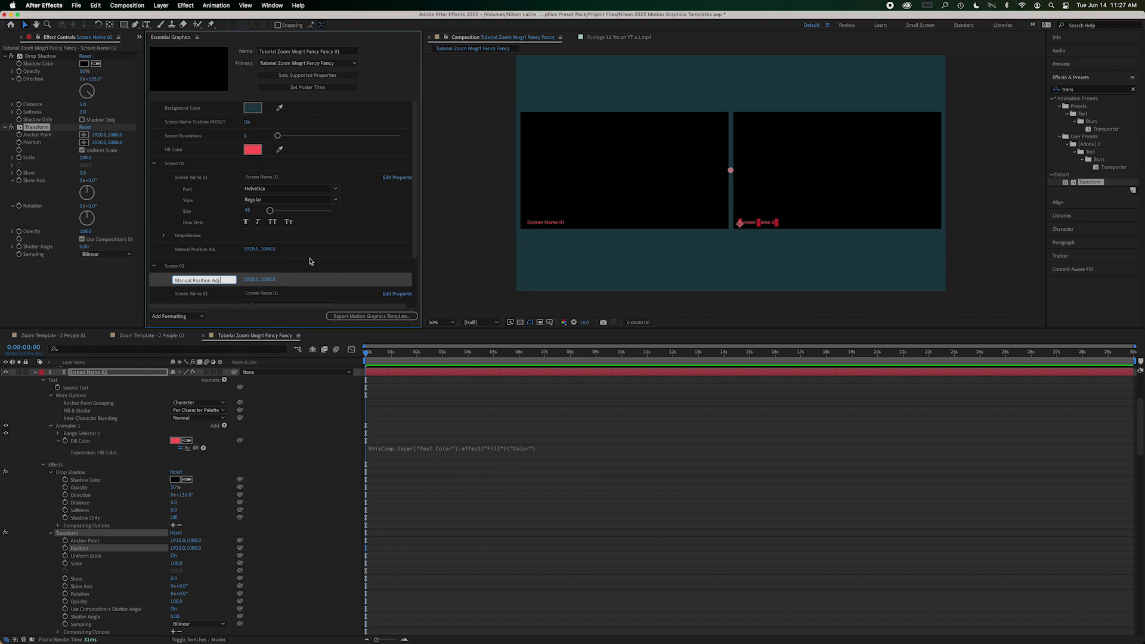
key(Return)
scroll(193, 268, down, 2)
drag(224, 224, 227, 303)
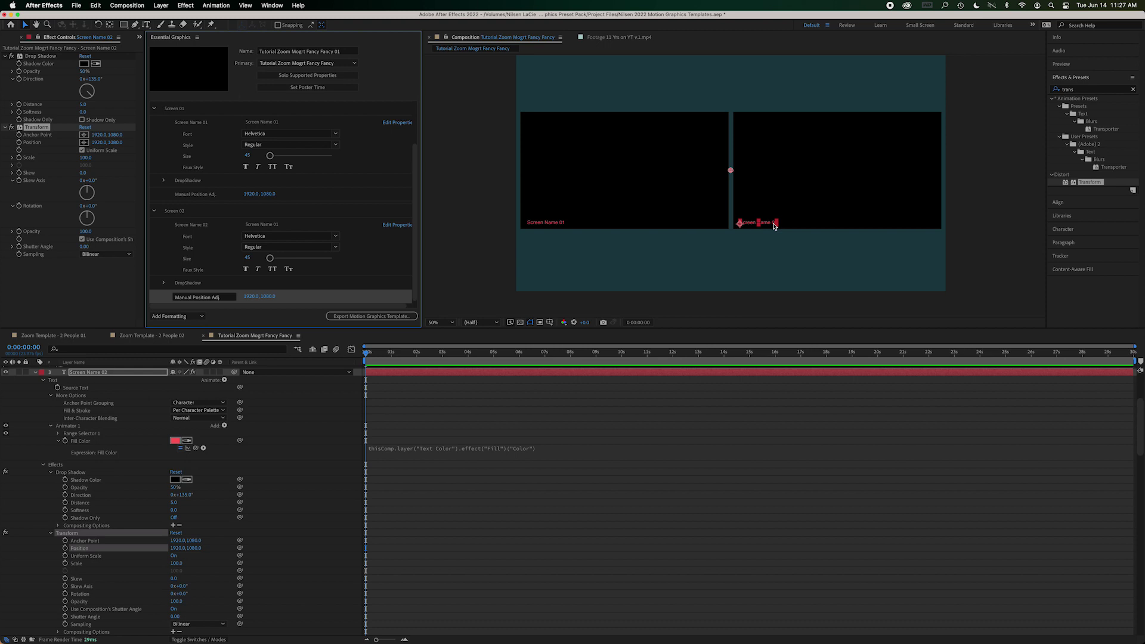
Apply the 4-Color Gradient effect to the Medium Gray-Royal Blue background solid below its Fill effect.
click(691, 276)
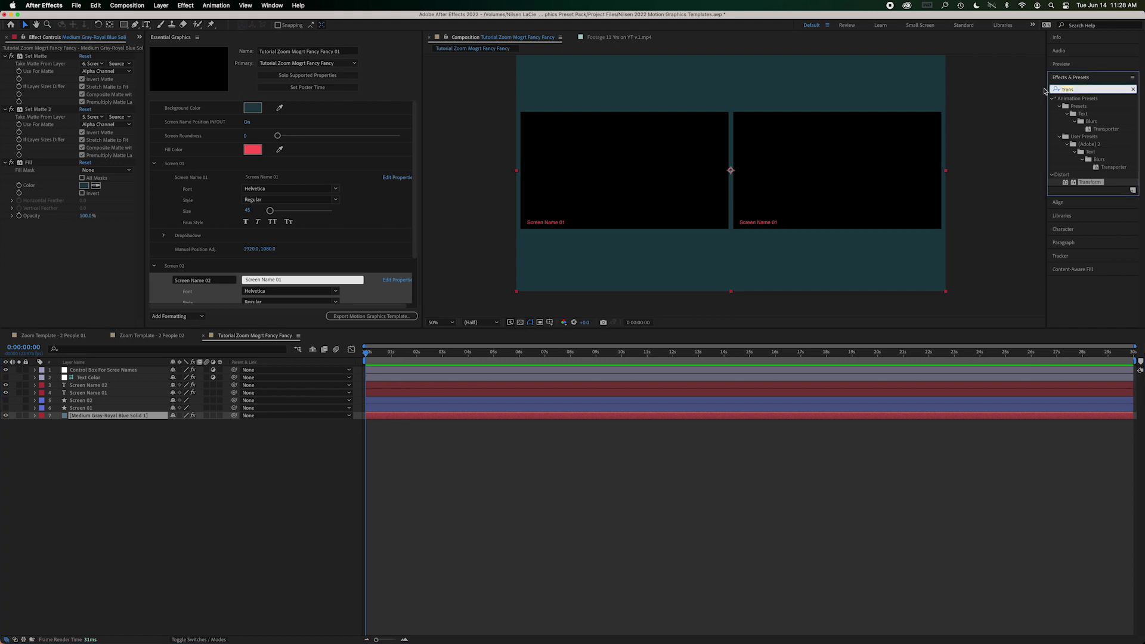
key(BackSpace)
key(BackSpace)
key(BackSpace)
key(BackSpace)
key(BackSpace)
text(gradient)
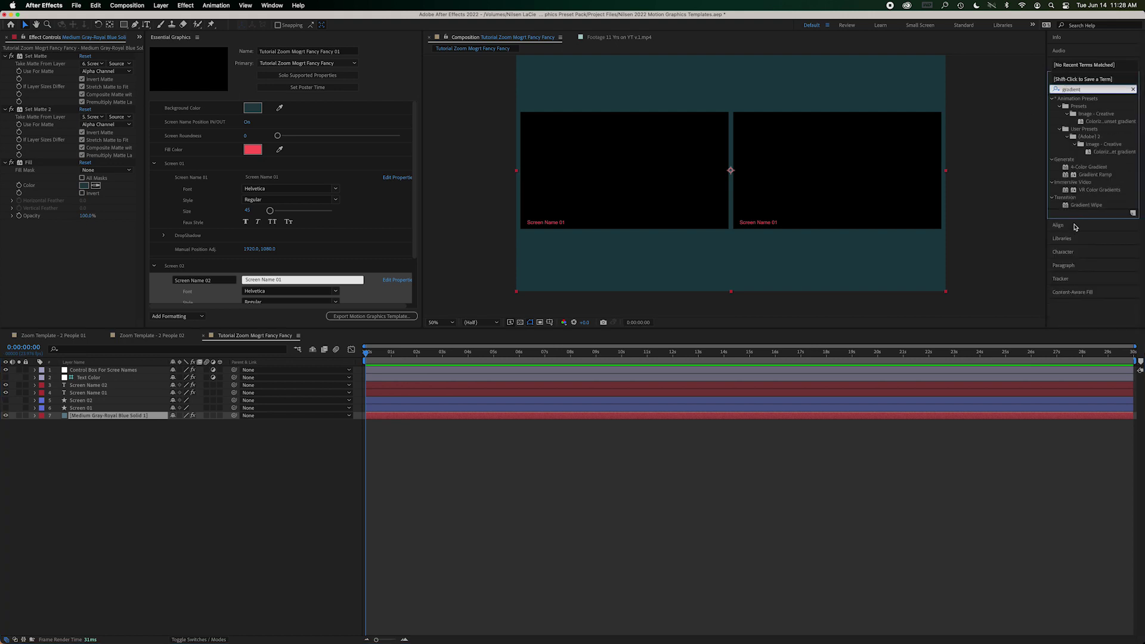
drag(1086, 168, 83, 268)
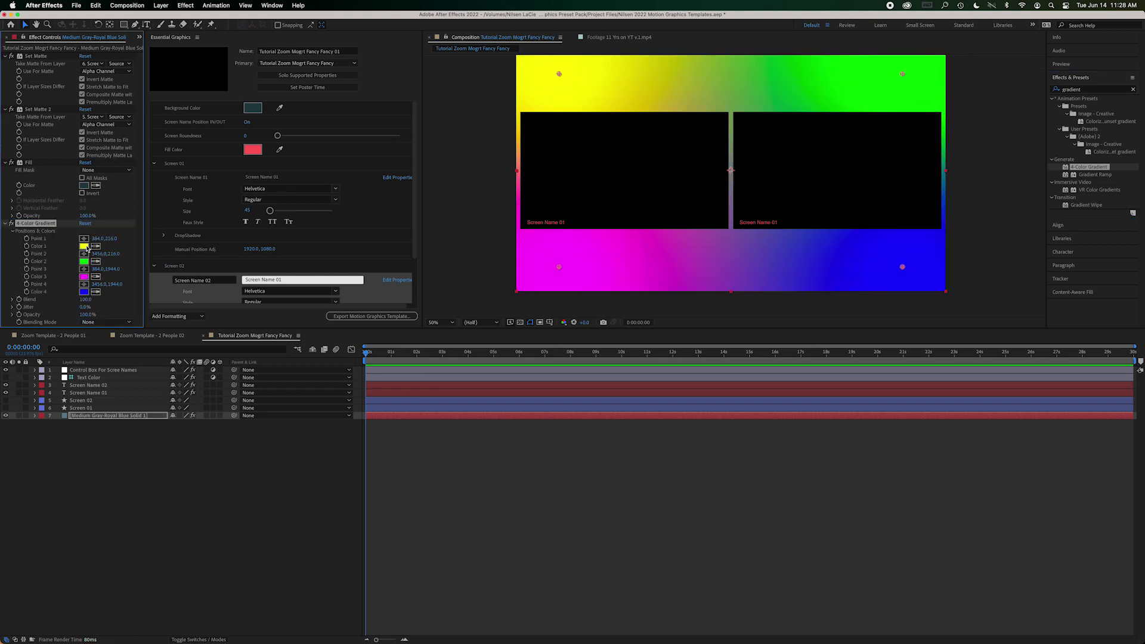
In the 4-Color Gradient, set Color 3 to a softer magenta, Color 4 to dark teal-blue and Color 2 to violet-blue.
click(84, 277)
click(514, 344)
drag(514, 344, 526, 296)
click(661, 278)
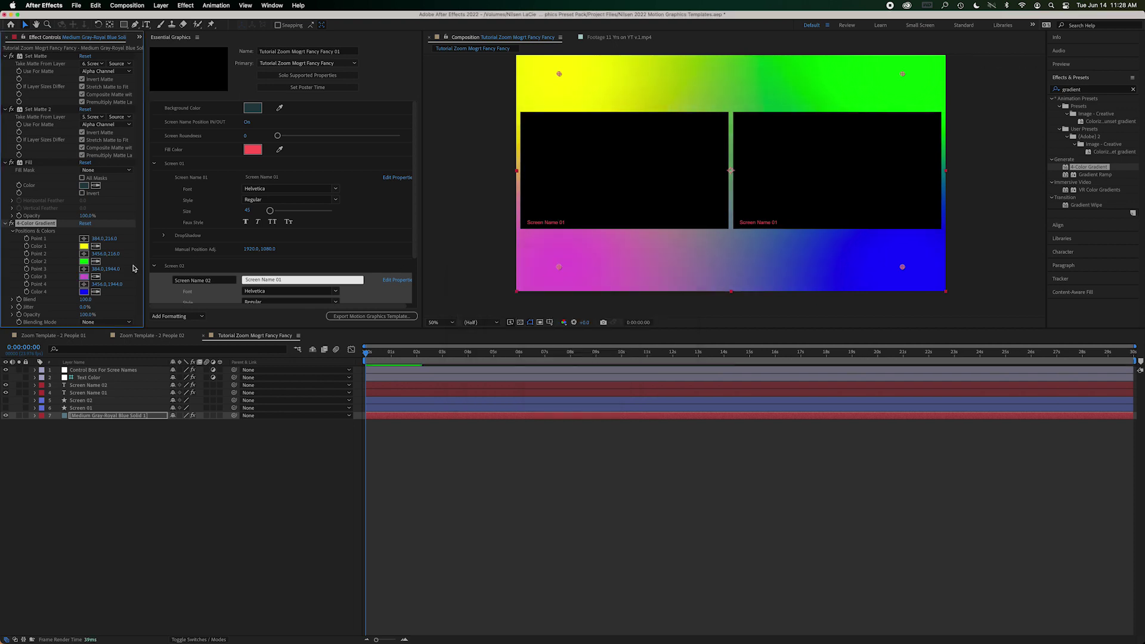
click(84, 292)
click(531, 316)
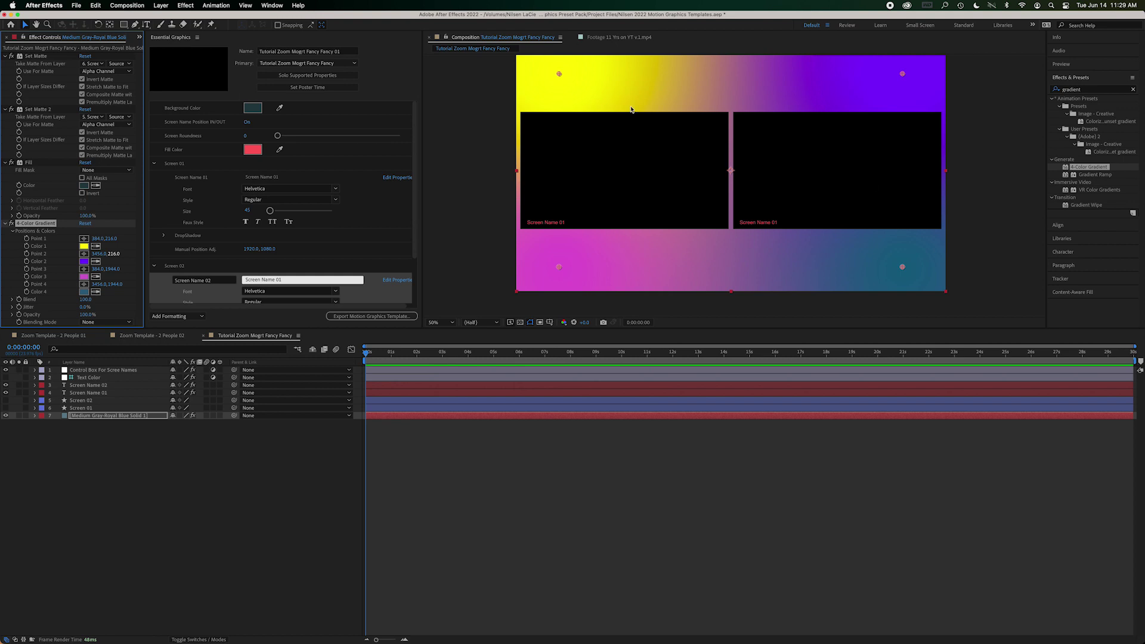
Set the 4-Color Gradient's Color 1 to a muted light blue.
click(84, 246)
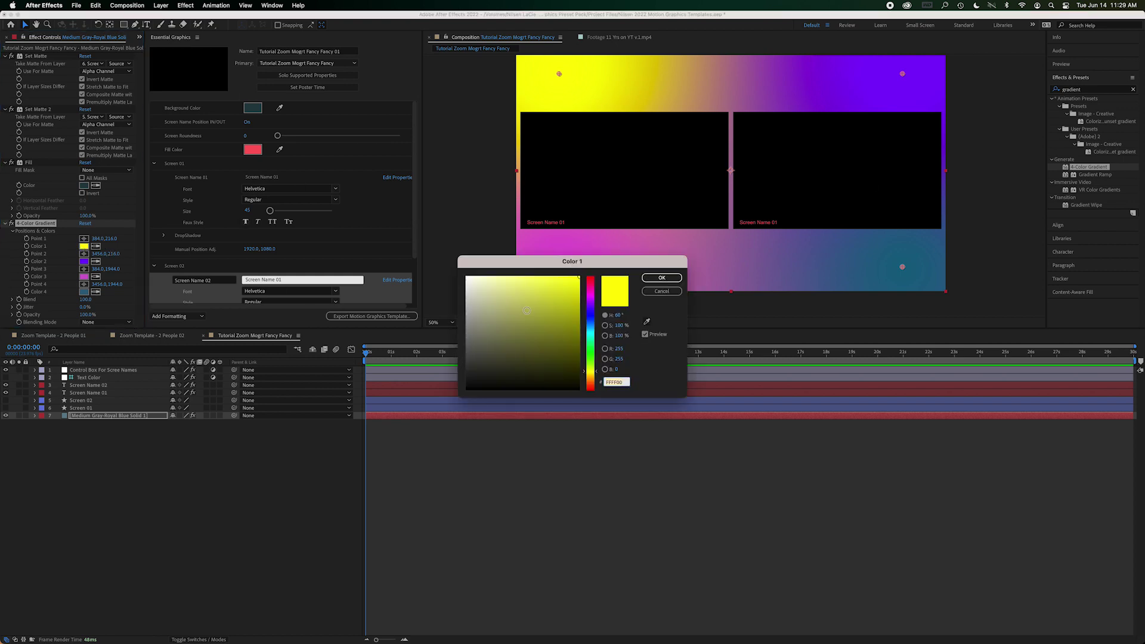
click(591, 330)
drag(534, 310, 529, 303)
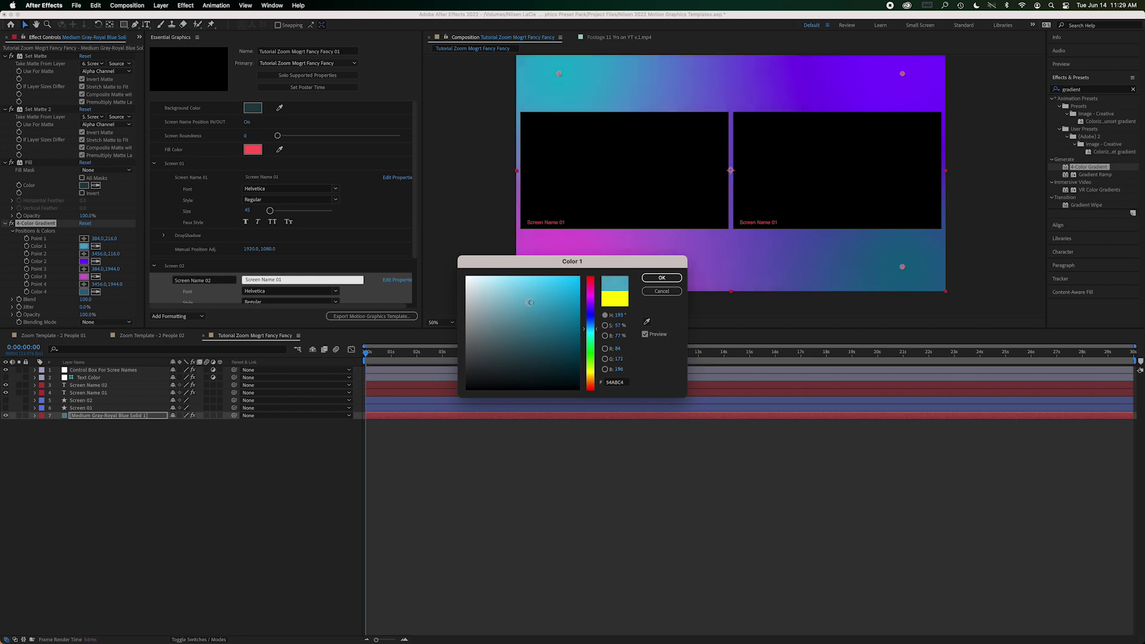
click(662, 278)
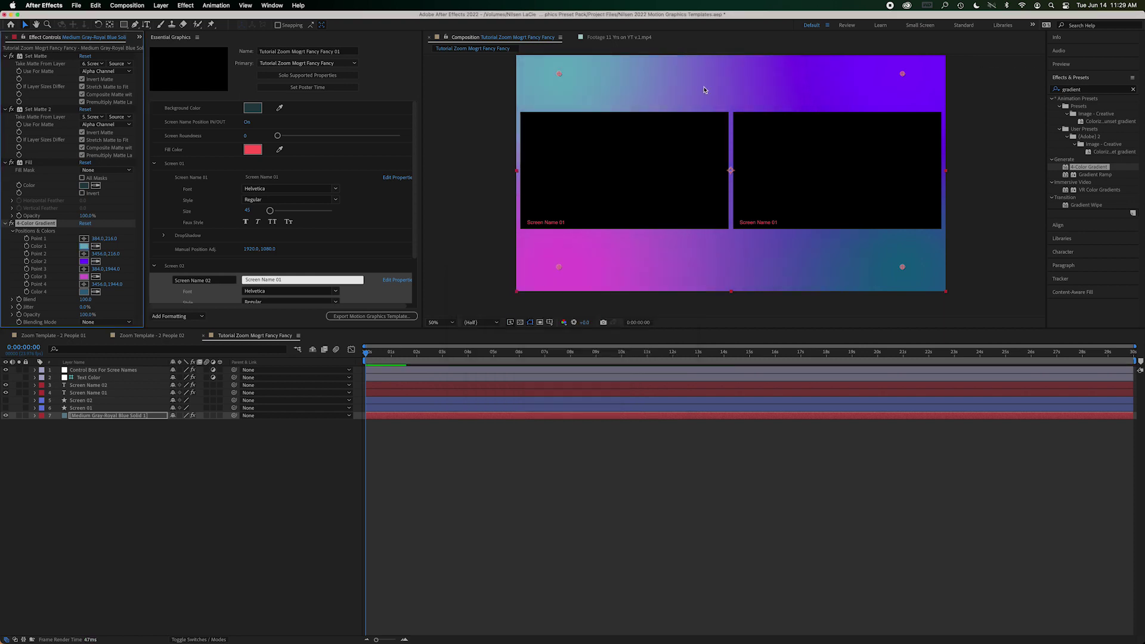
Raise the 4-Color Gradient's Blend to about 950 for a smoother mix, and deselect the background layer.
drag(86, 300, 100, 300)
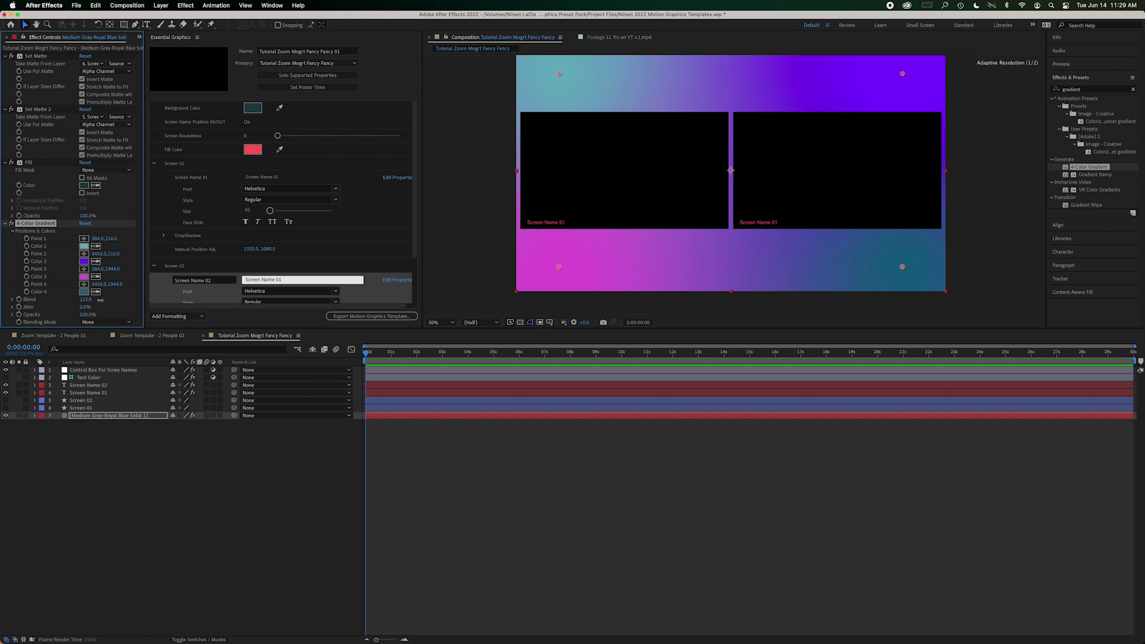
drag(90, 300, 477, 312)
click(309, 491)
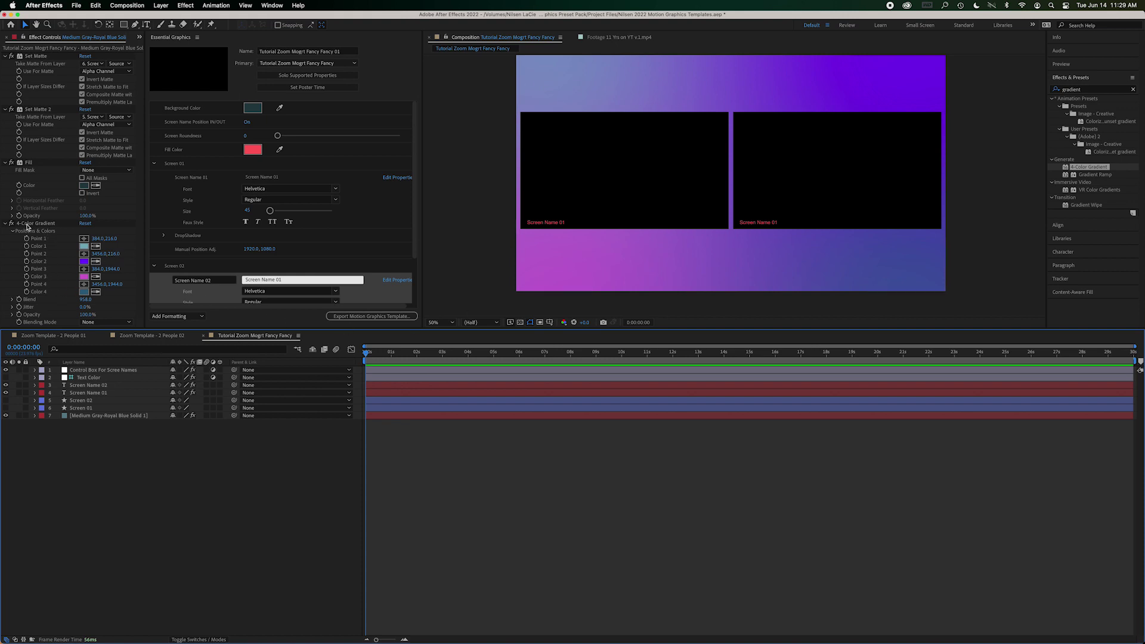
Turn the 4-Color Gradient effect off and on to compare the background with and without it.
click(27, 225)
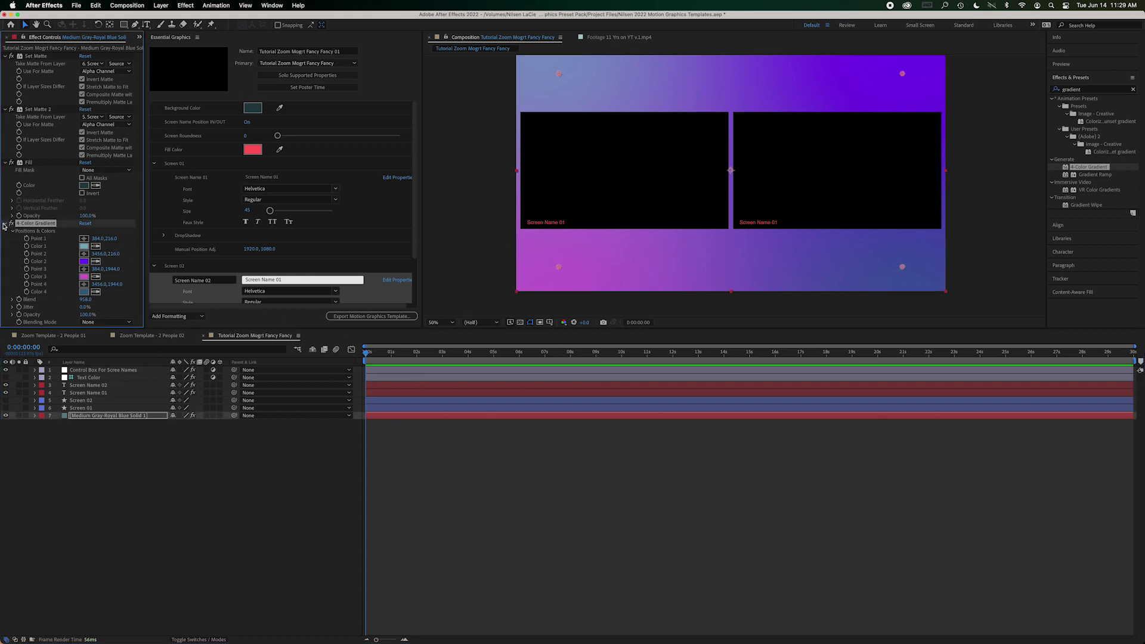
click(13, 223)
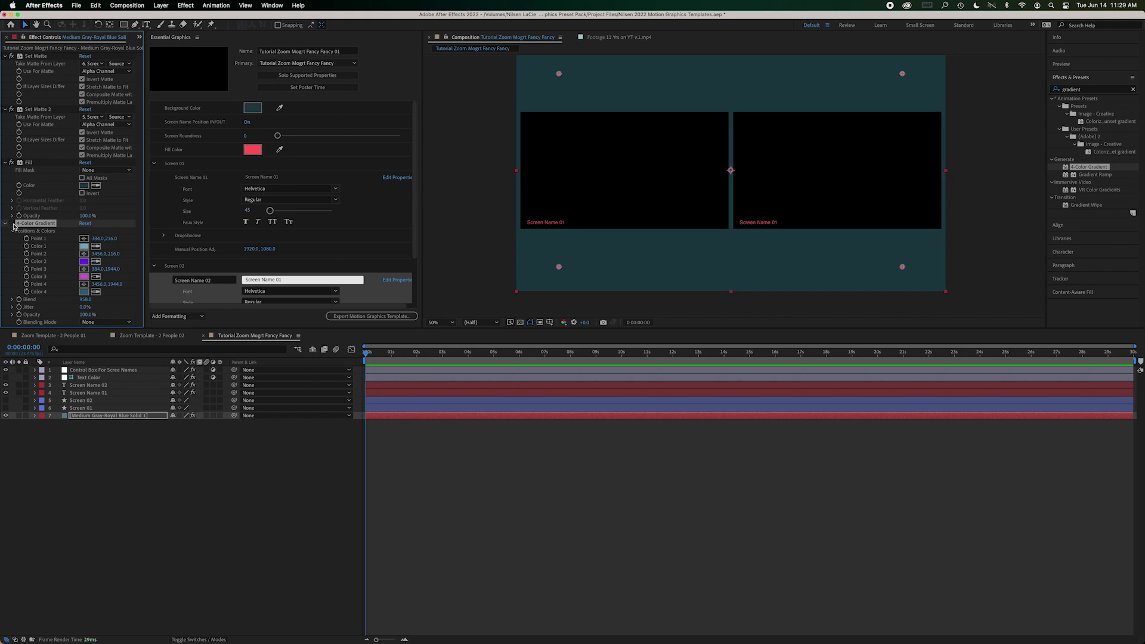
click(13, 224)
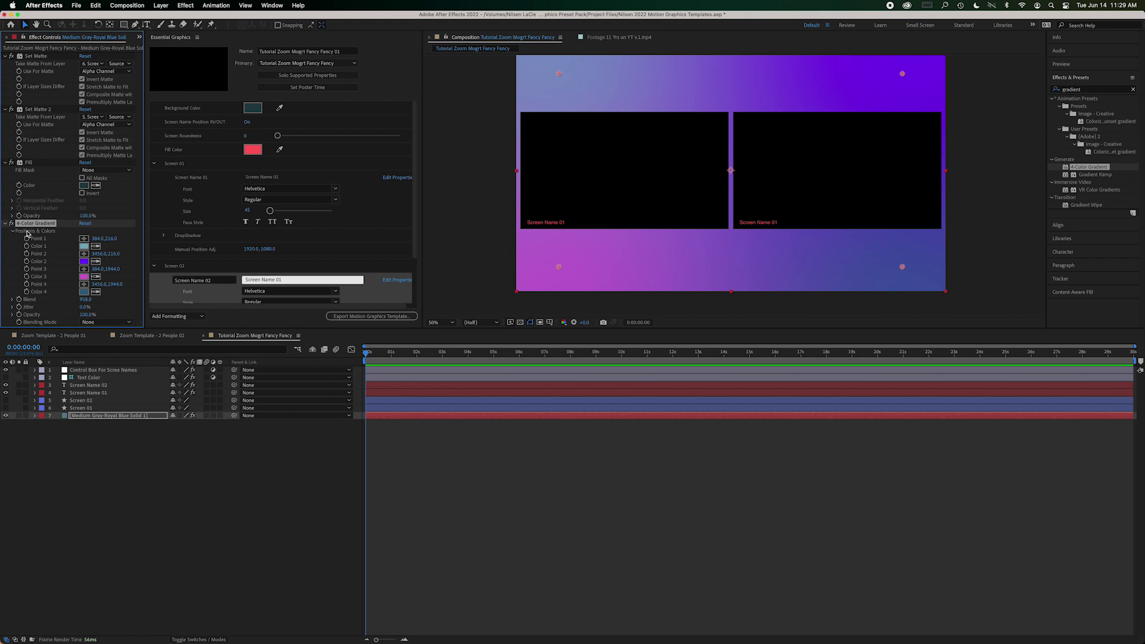
Create a new adjustment layer and rename it "Gradient ON/OFF".
click(59, 445)
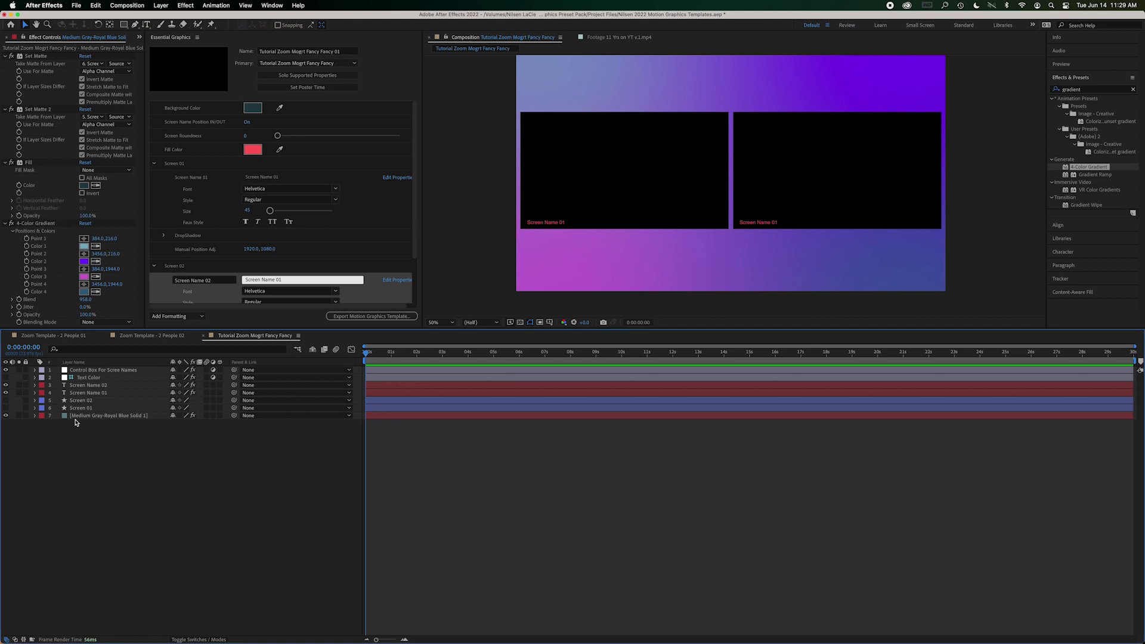
click(161, 5)
click(149, 336)
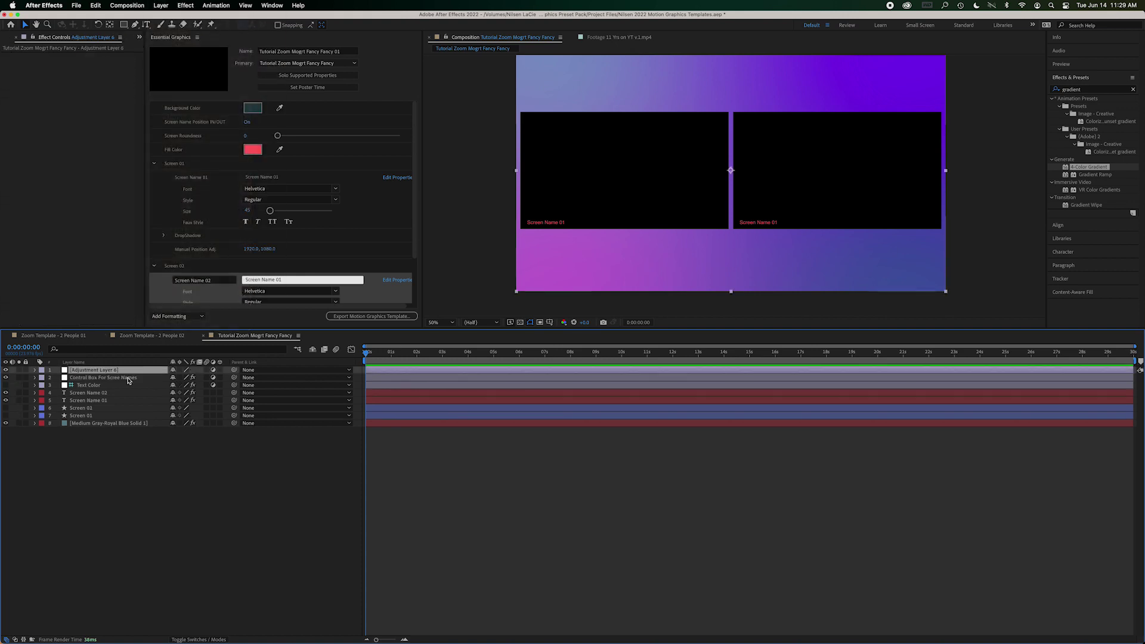
key(Return)
text(Gradient O)
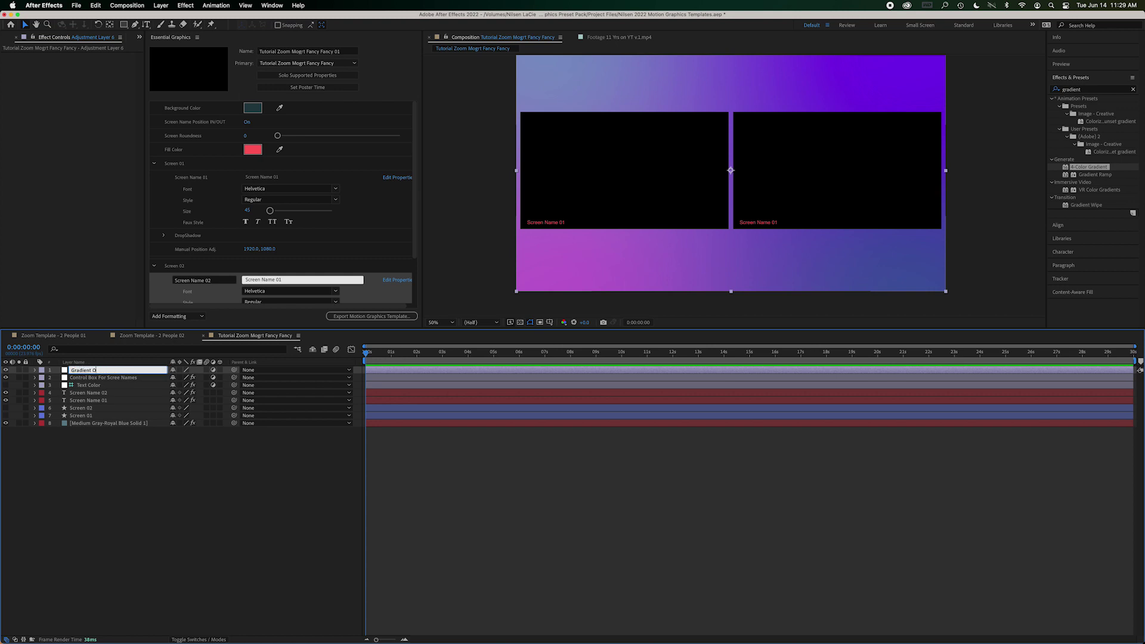
text(N/OFF)
key(Return)
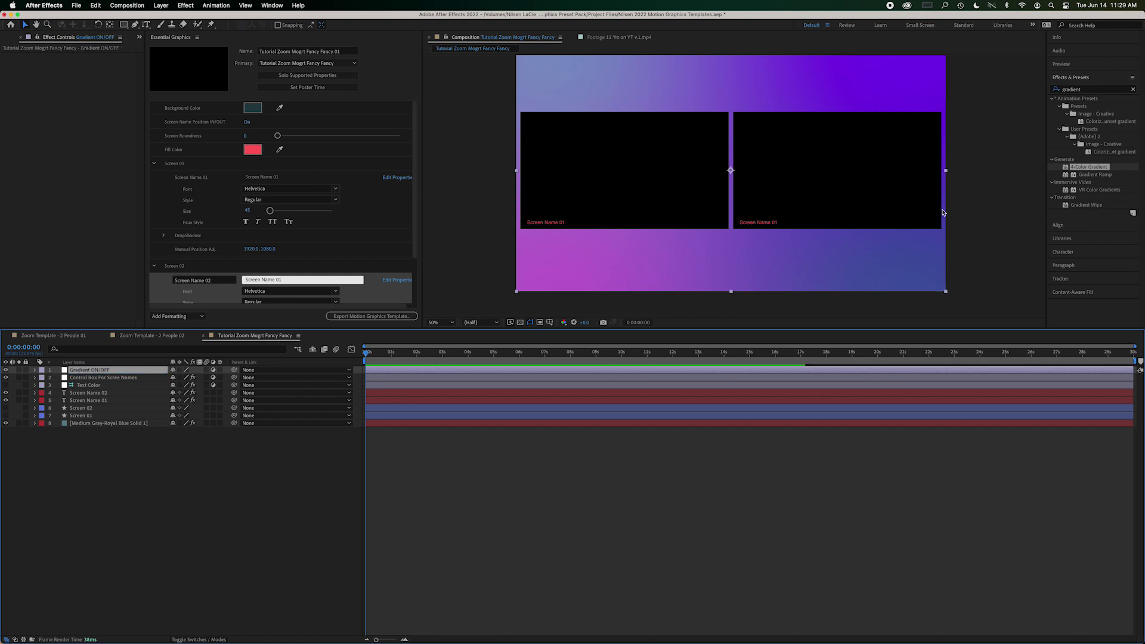
Find the Checkbox Control effect by searching for "check" and apply it to the Gradient ON/OFF adjustment layer.
click(1057, 89)
text(creck)
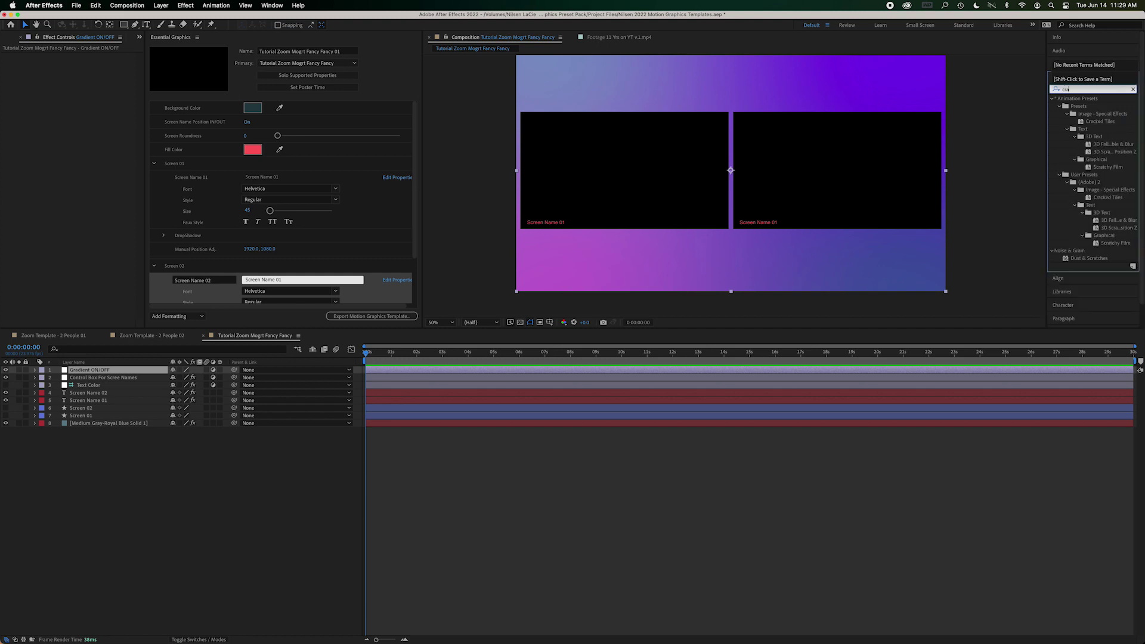
key(BackSpace)
key(BackSpace)
key(BackSpace)
text(heck)
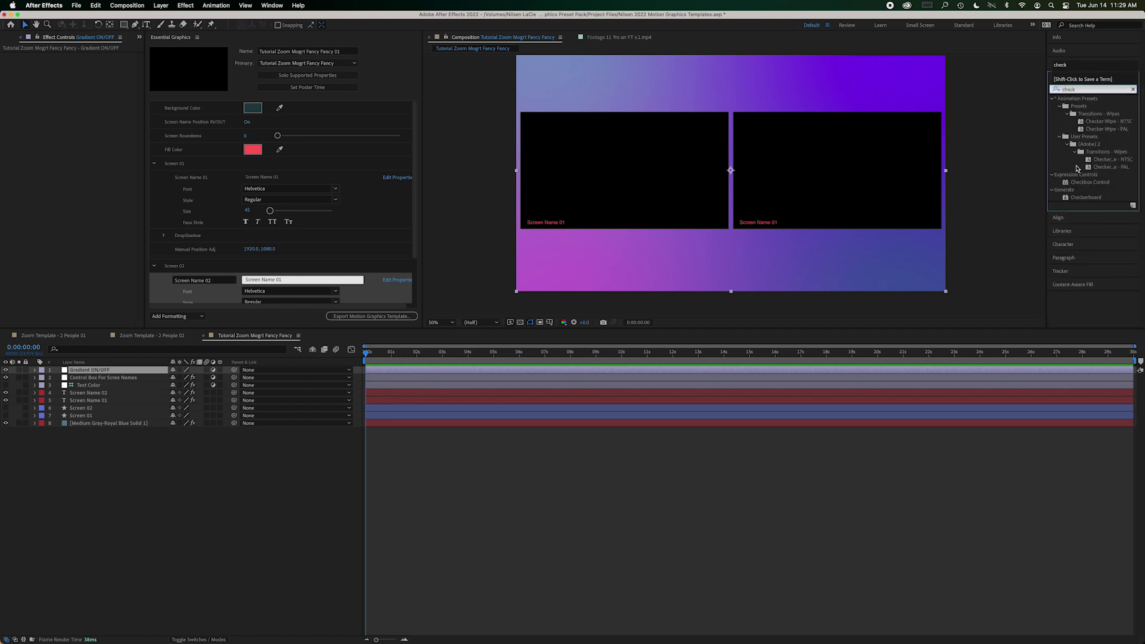
drag(1085, 184, 89, 371)
Add an expression to the background solid's 4-Color Gradient Opacity and link it to the Gradient ON/OFF layer's Checkbox.
click(94, 423)
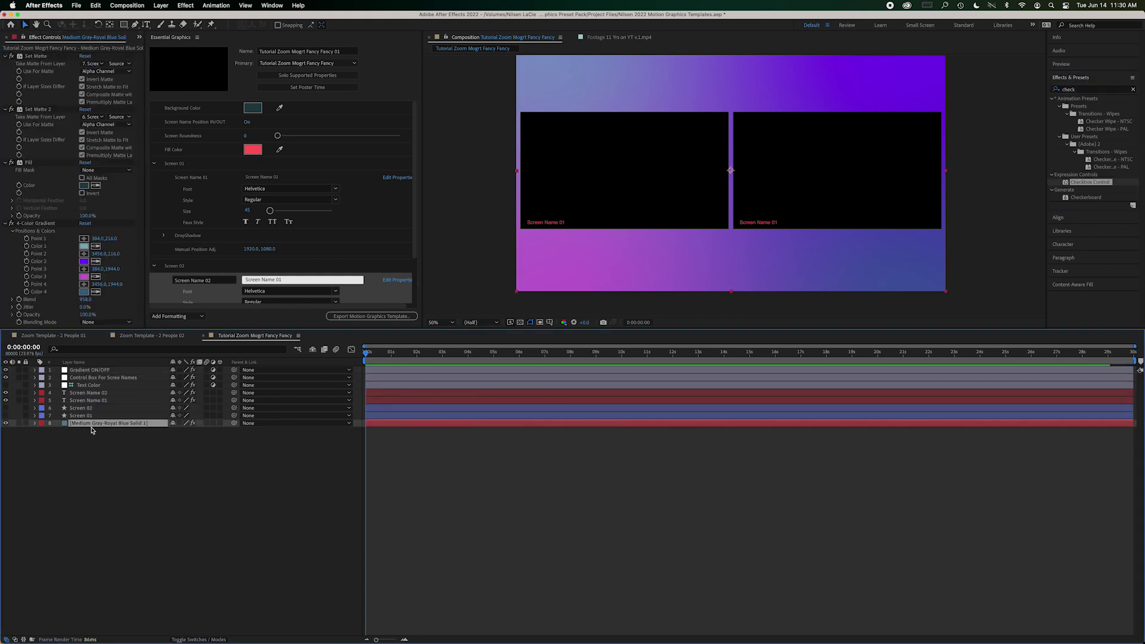
click(35, 423)
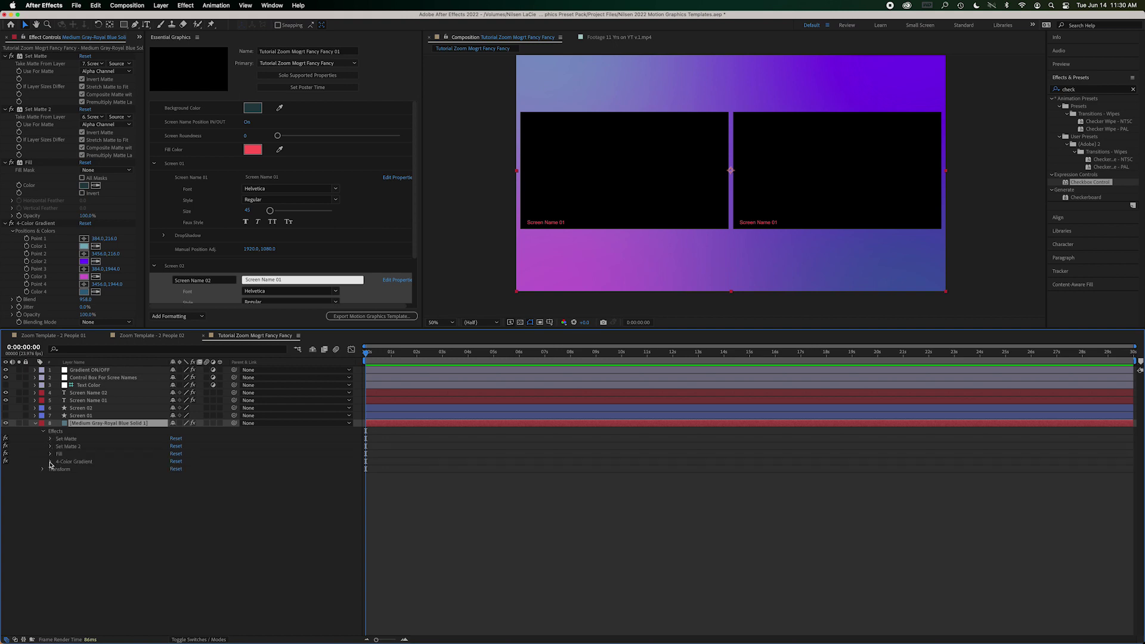
click(50, 462)
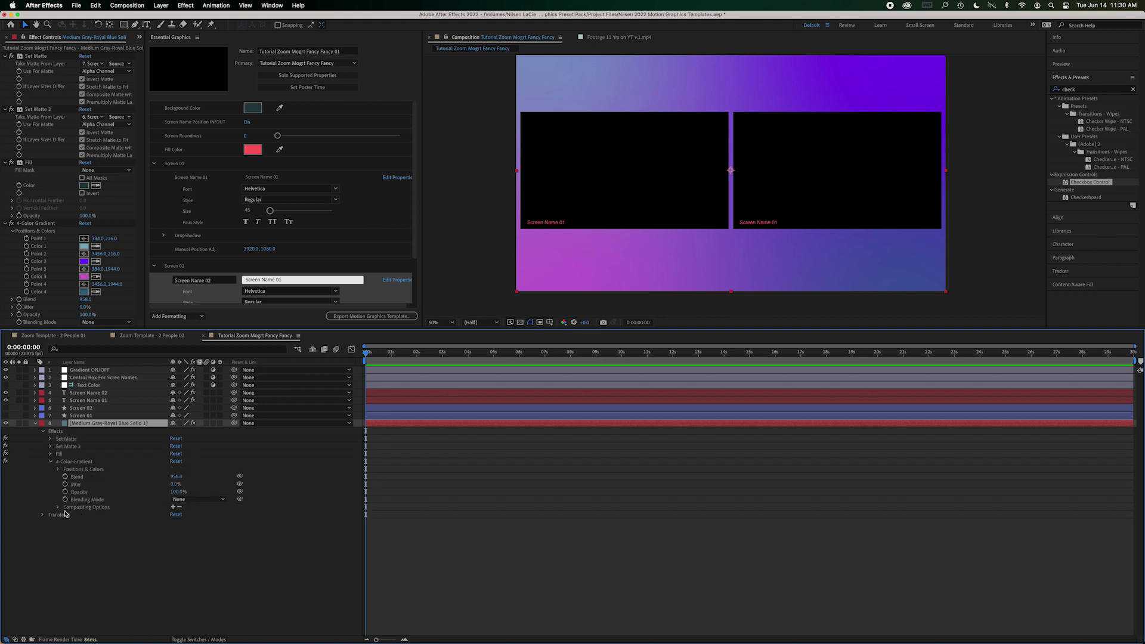
alt+click(65, 494)
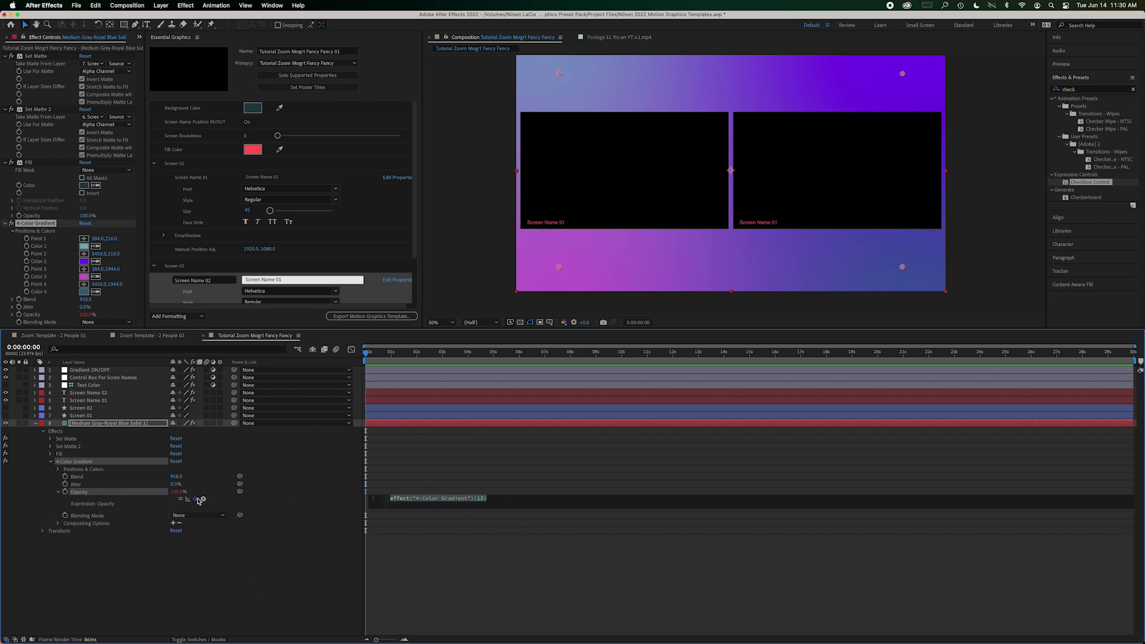
click(53, 369)
click(35, 371)
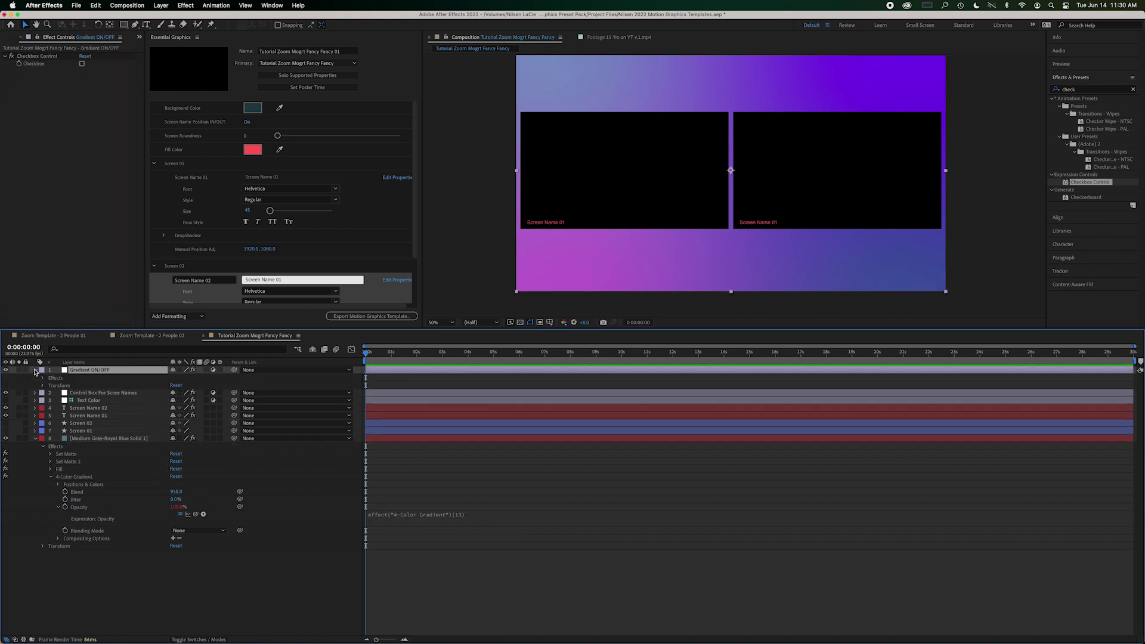
click(54, 120)
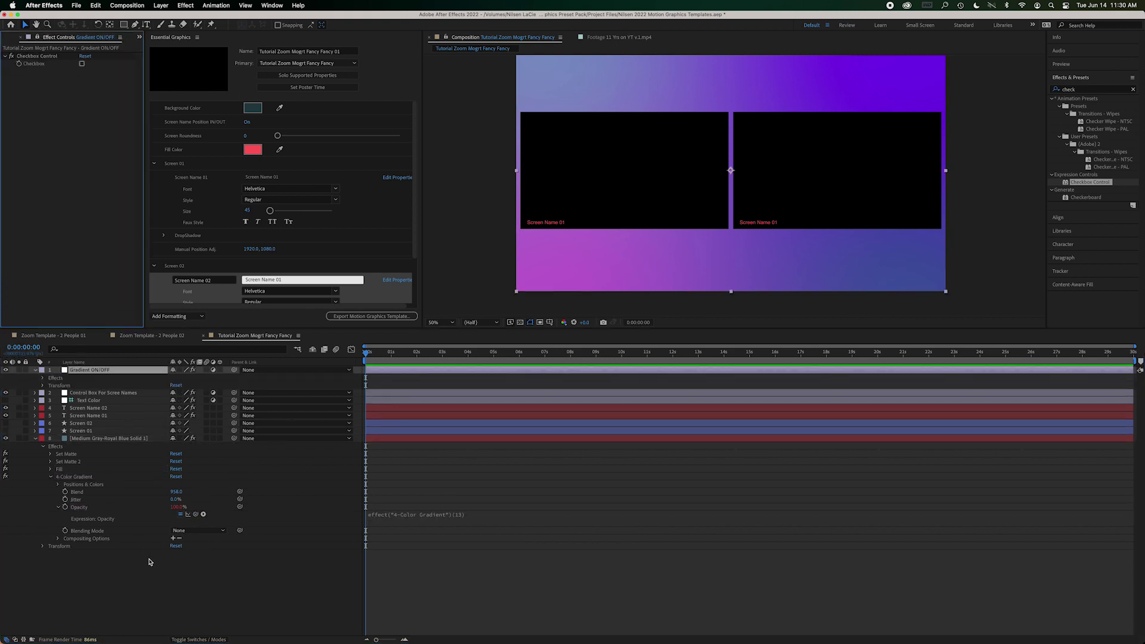
drag(195, 515, 36, 65)
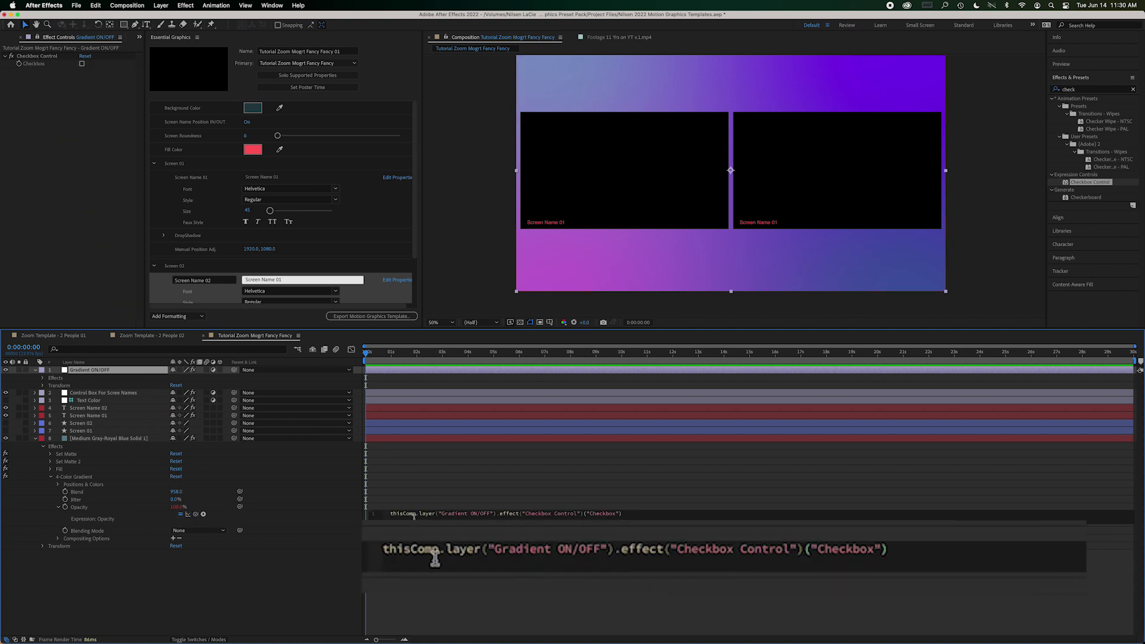
Enclose the linked checkbox reference in parentheses and put if in front of it in the Opacity expression.
click(390, 514)
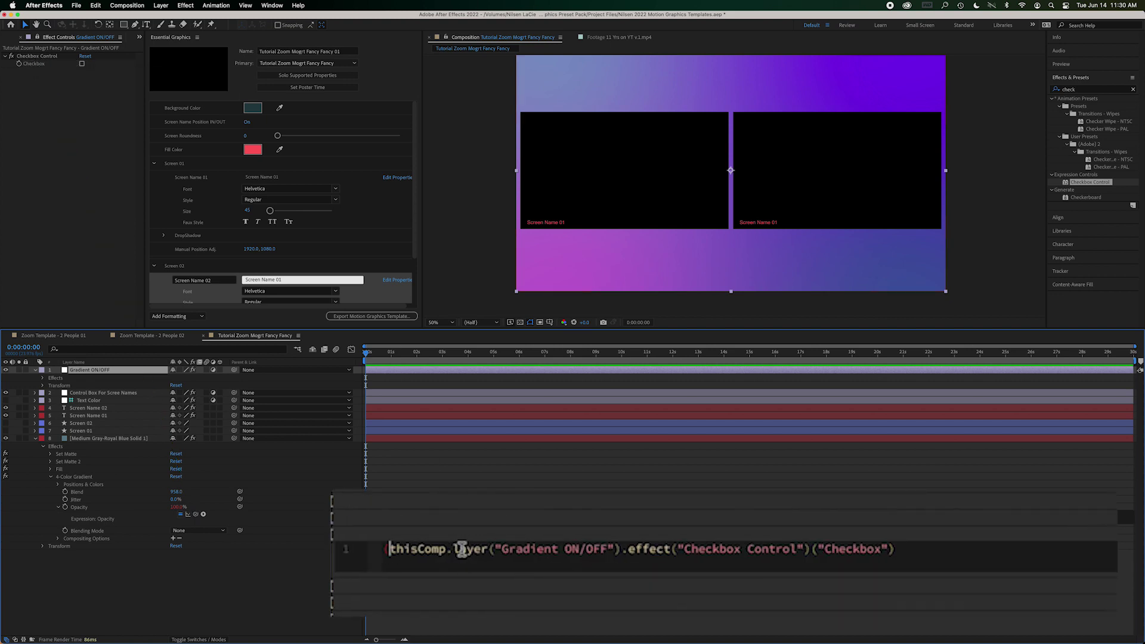
click(925, 540)
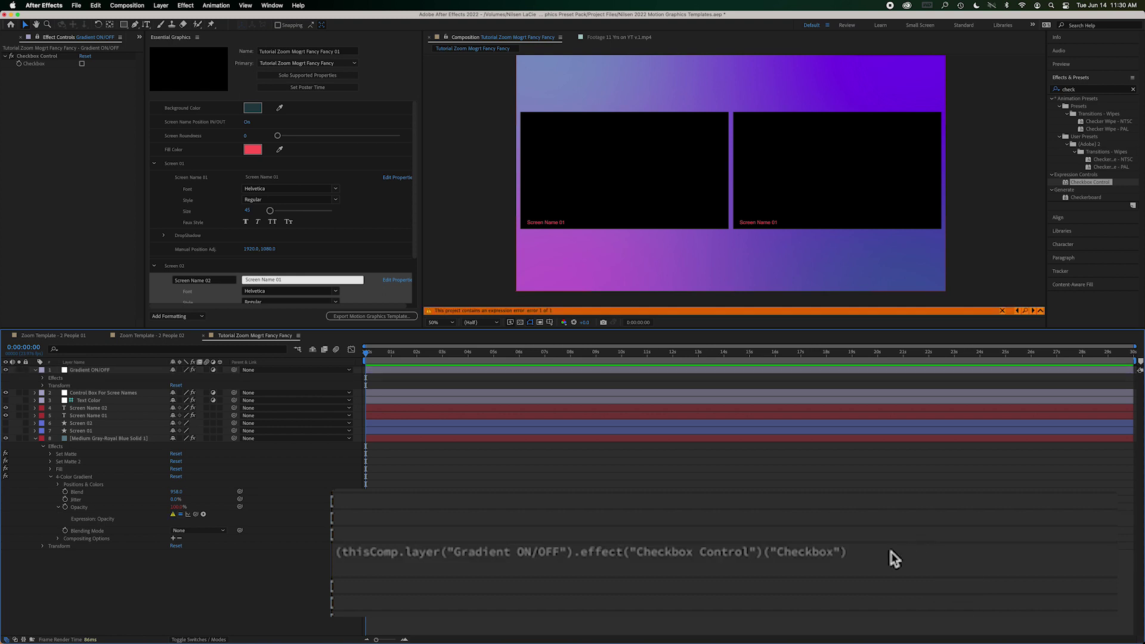
click(922, 554)
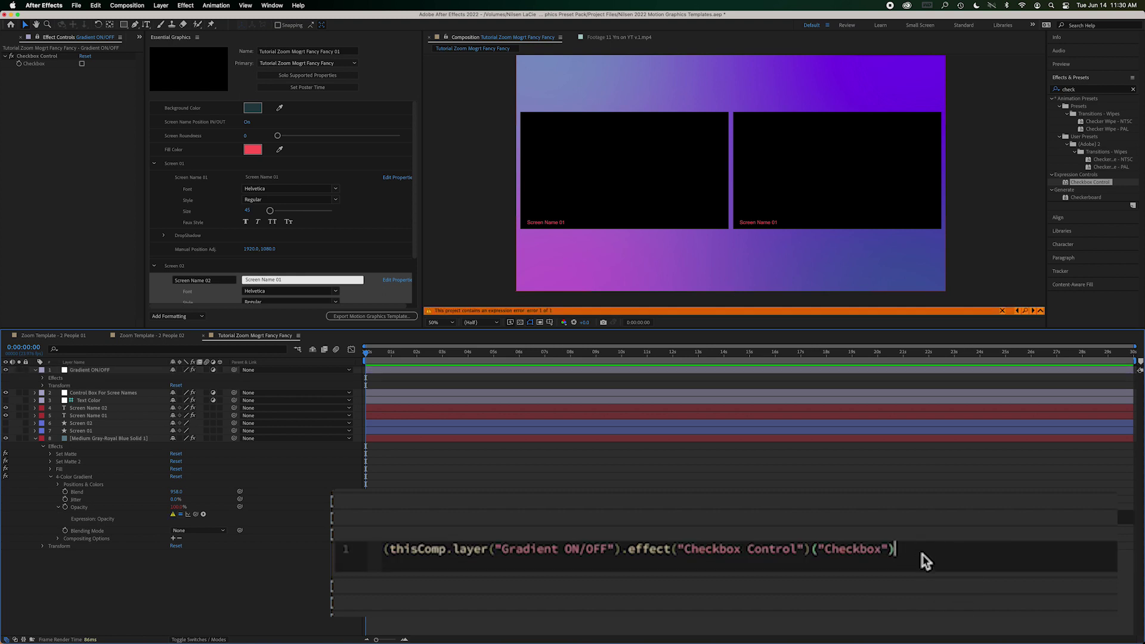
text())
click(384, 550)
text(if)
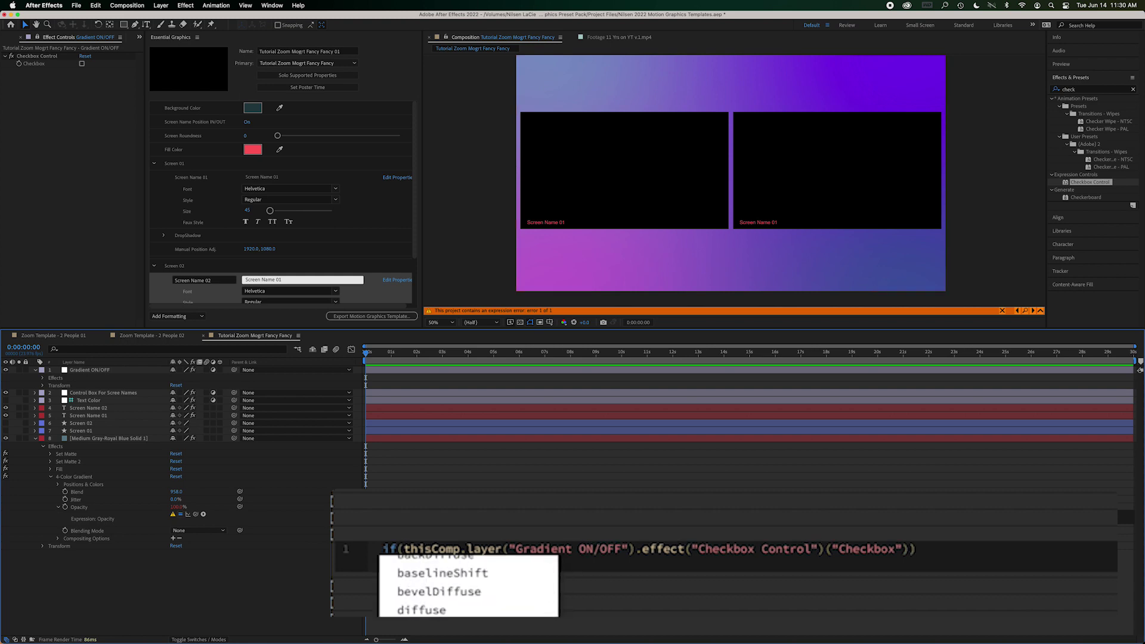
Complete the Opacity expression with the condition >0, returning [100] when true and else [0], and apply it.
click(911, 551)
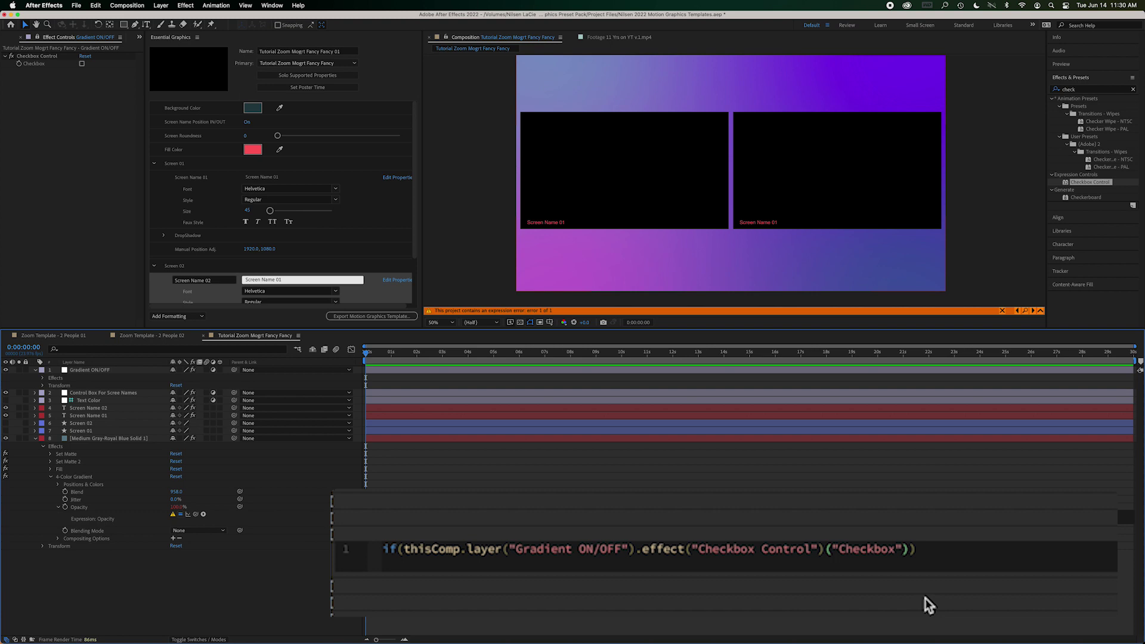
key(Left)
text(>0)
key(Right)
text({100};)
key(Return)
text(else {)
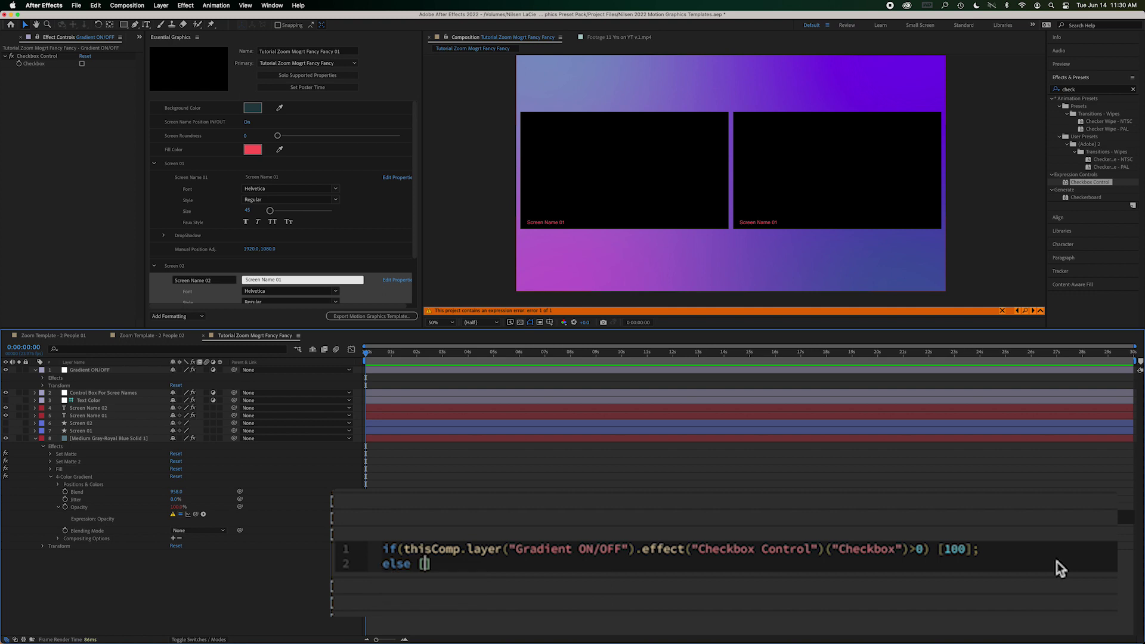
text(0)
key(KP_Enter)
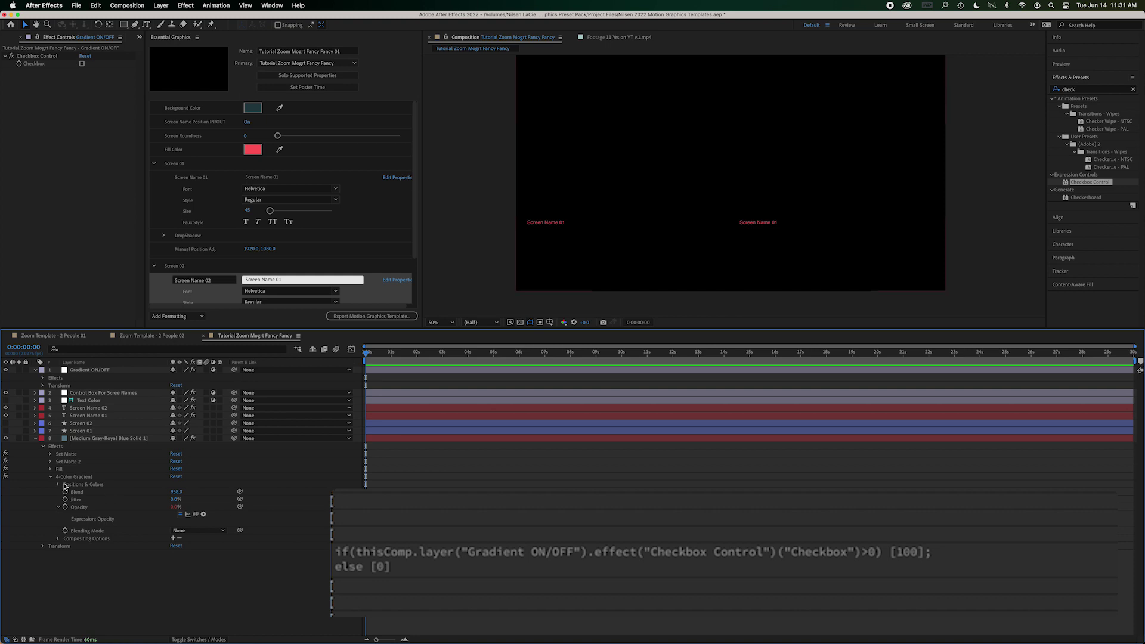
Switch the Gradient ON/OFF checkbox on and off to test the expression, and toggle the composition's transparency grid.
click(83, 65)
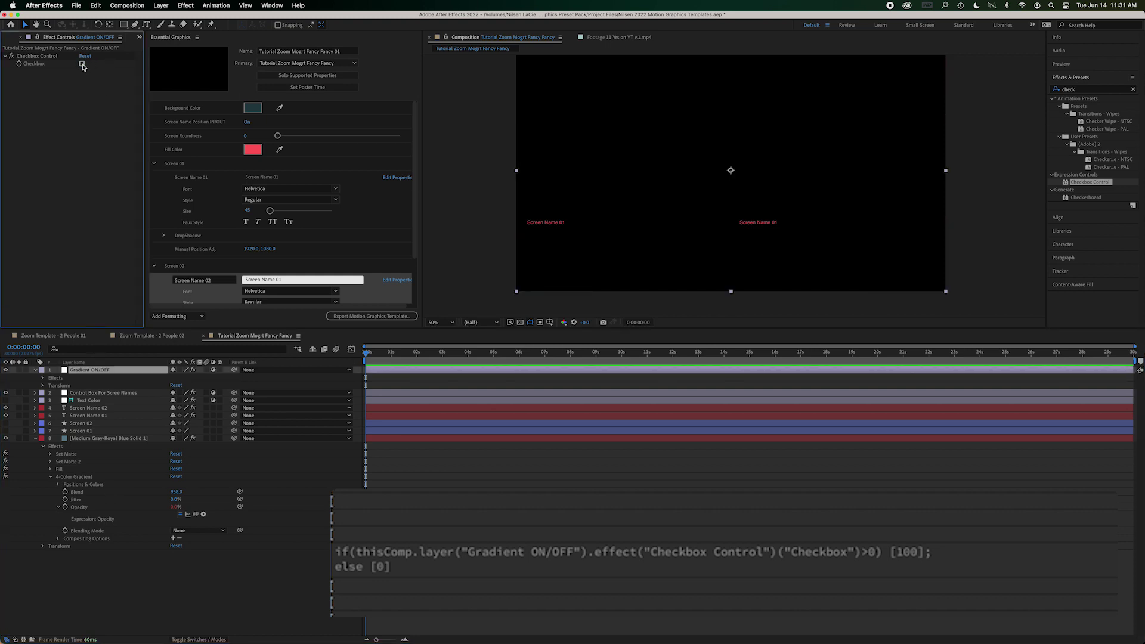
click(83, 64)
click(82, 64)
click(82, 64)
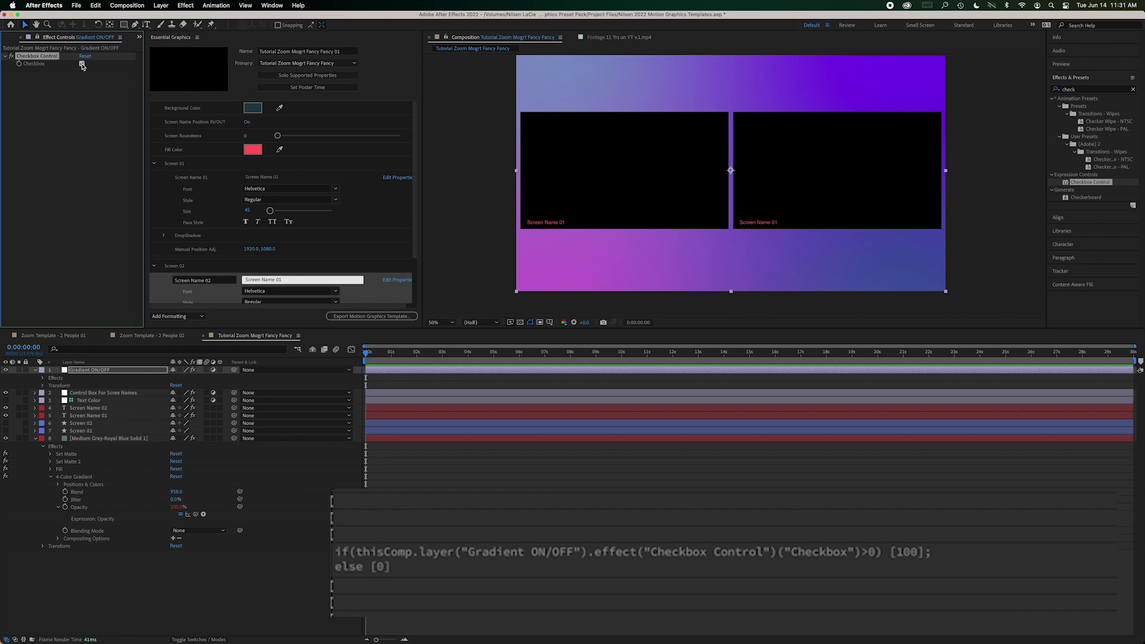
click(82, 64)
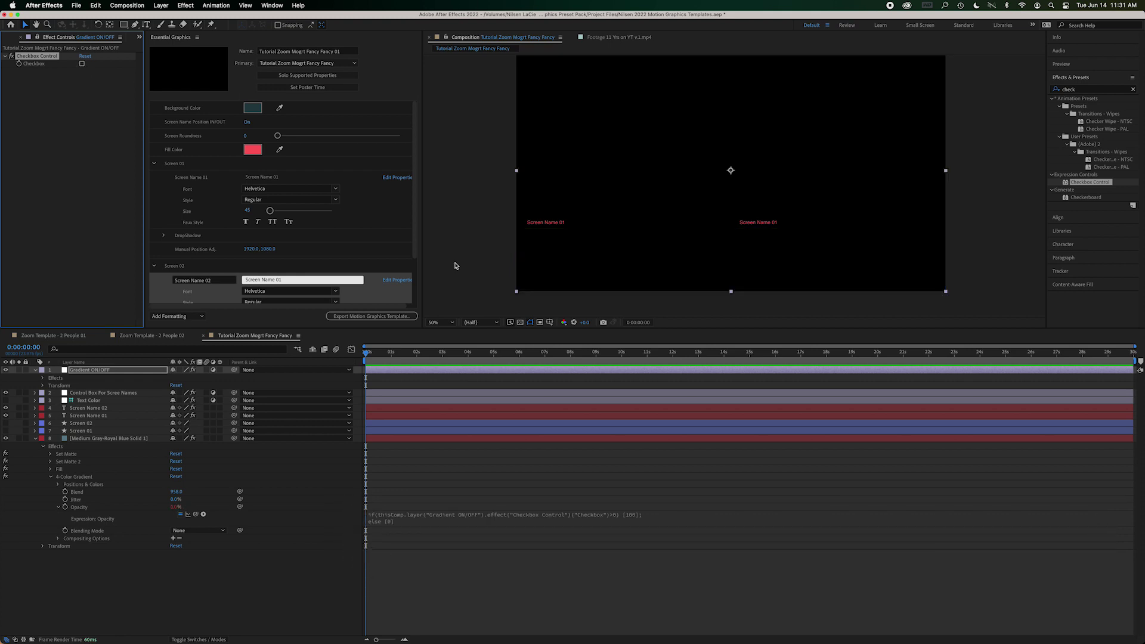
click(521, 322)
click(520, 323)
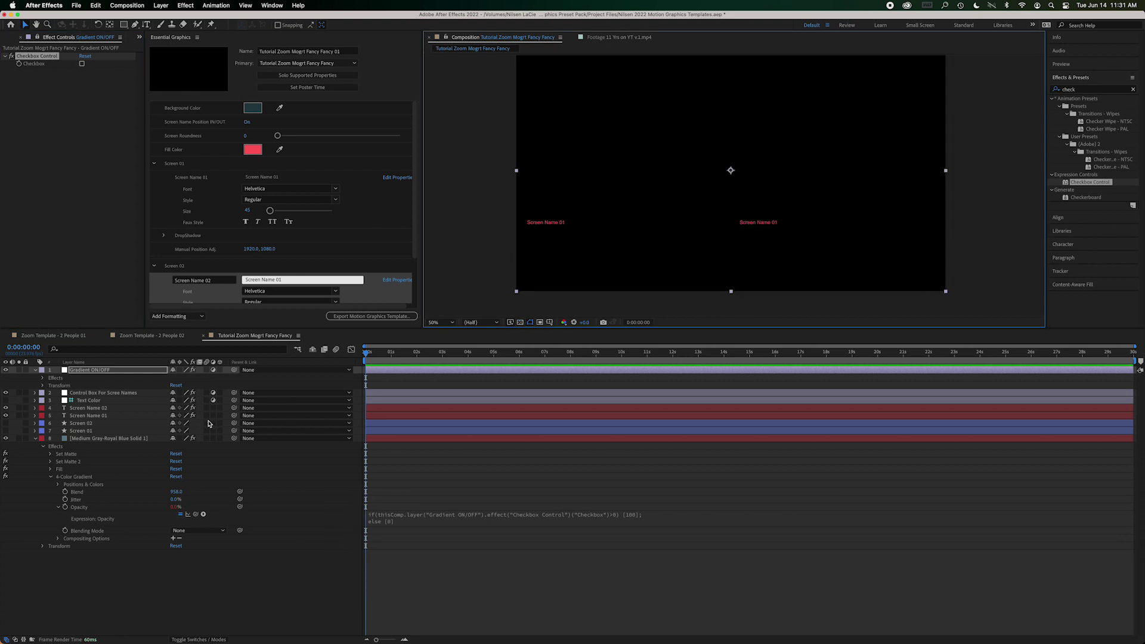
Copy the if/else expression from the 4-Color Gradient's Opacity and remove it from that property.
click(42, 547)
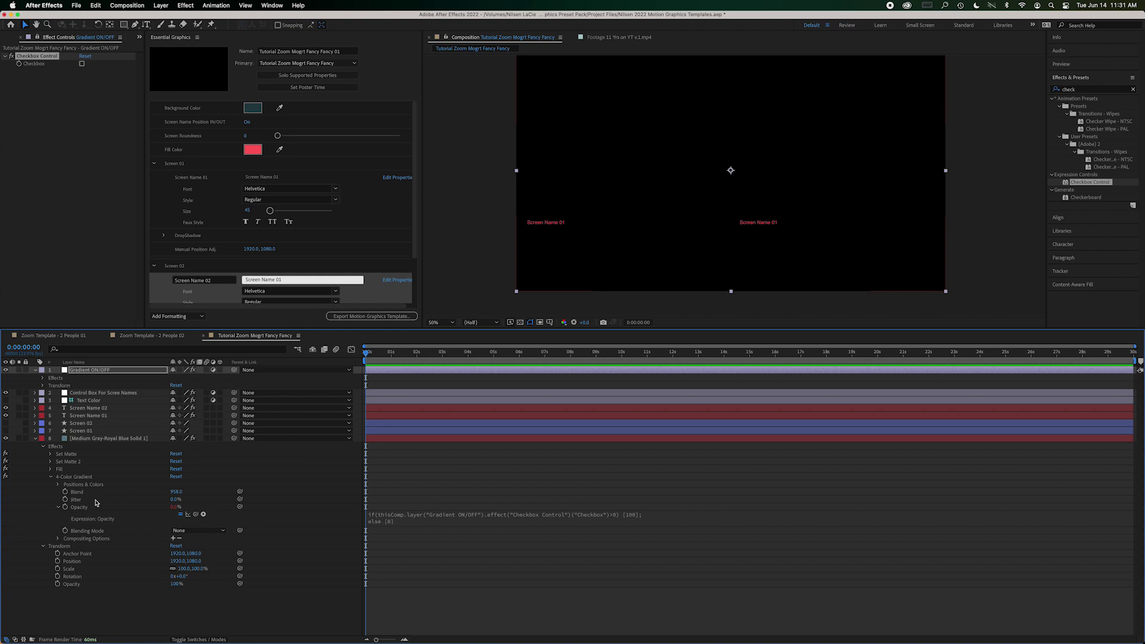
click(74, 477)
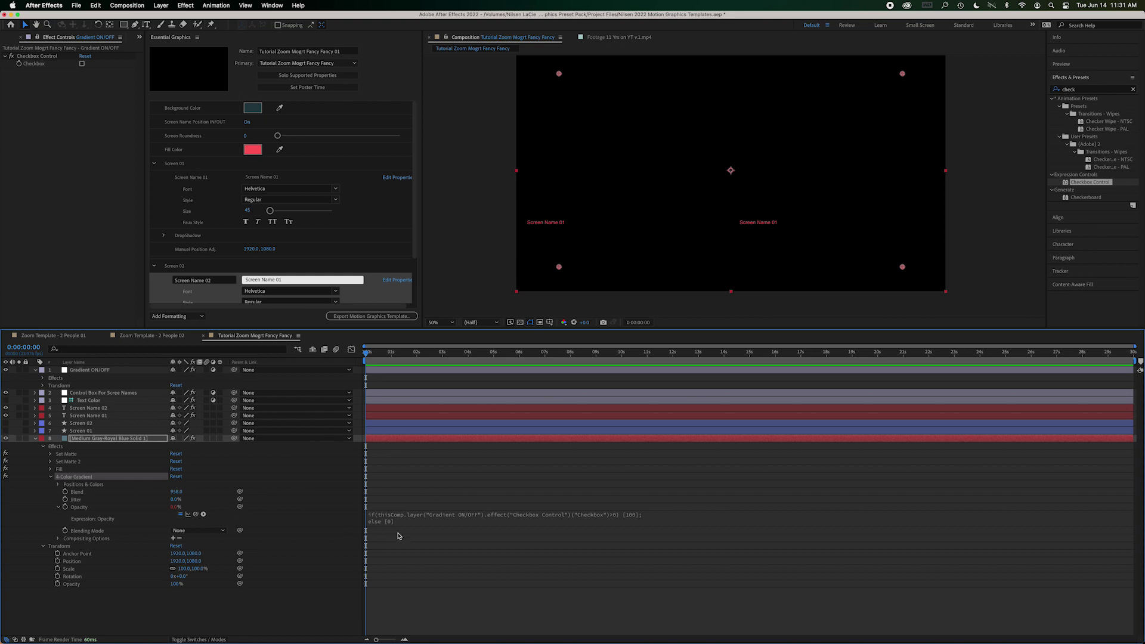
click(407, 514)
key(super+c)
key(BackSpace)
click(236, 617)
click(164, 507)
drag(164, 507, 95, 507)
key(ctrl+z)
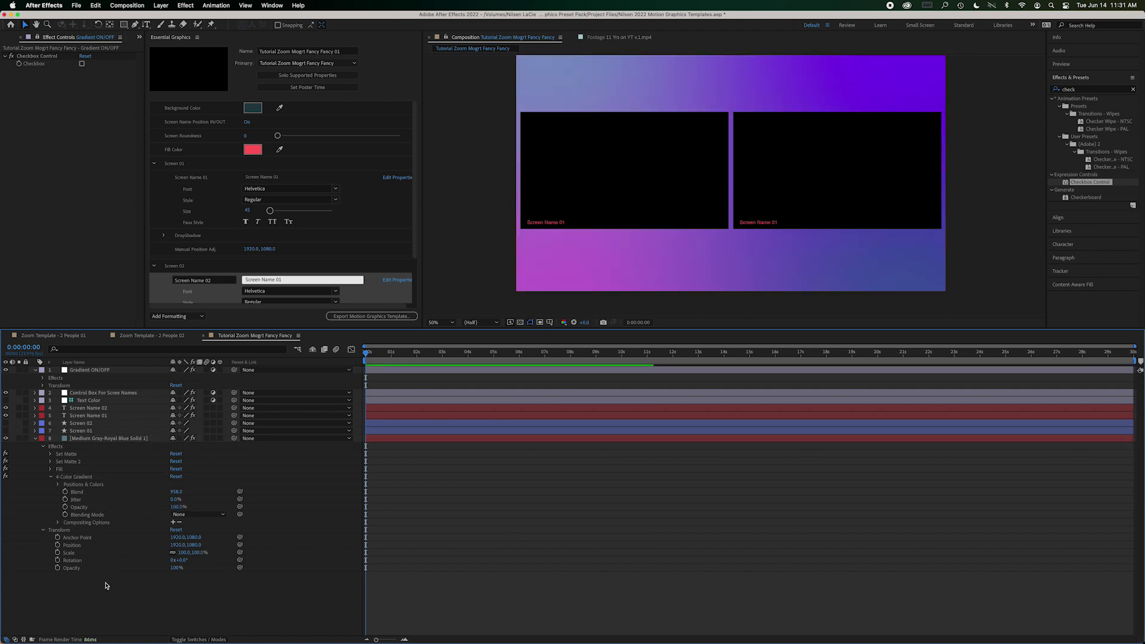
Duplicate the background solid and delete the 4-Color Gradient effect from the lower copy.
click(104, 439)
key(super+d)
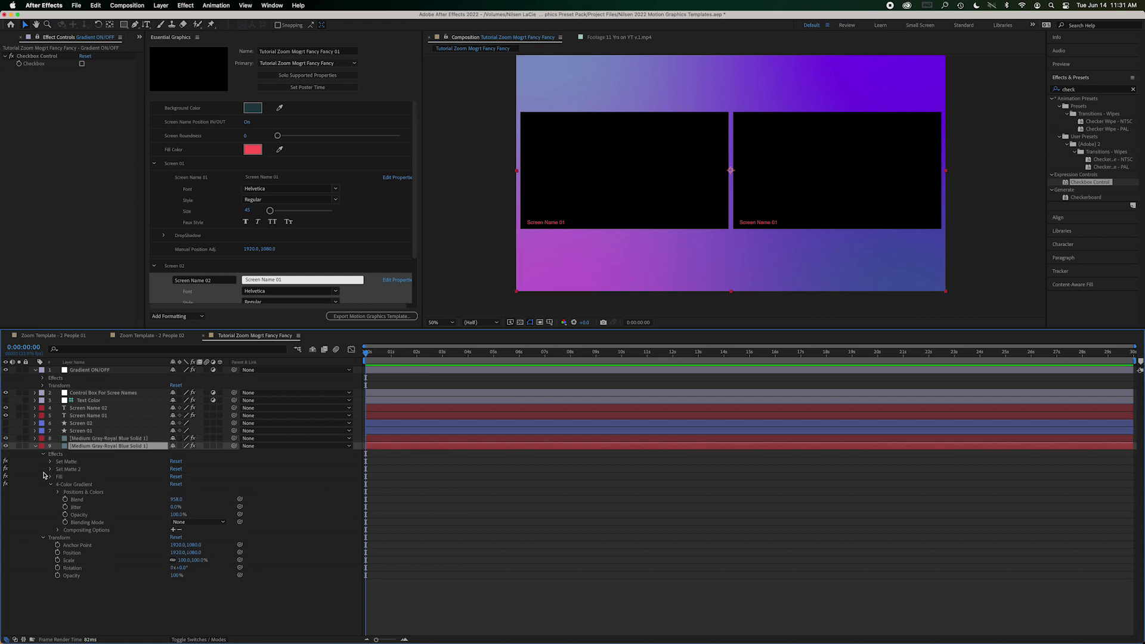
click(60, 485)
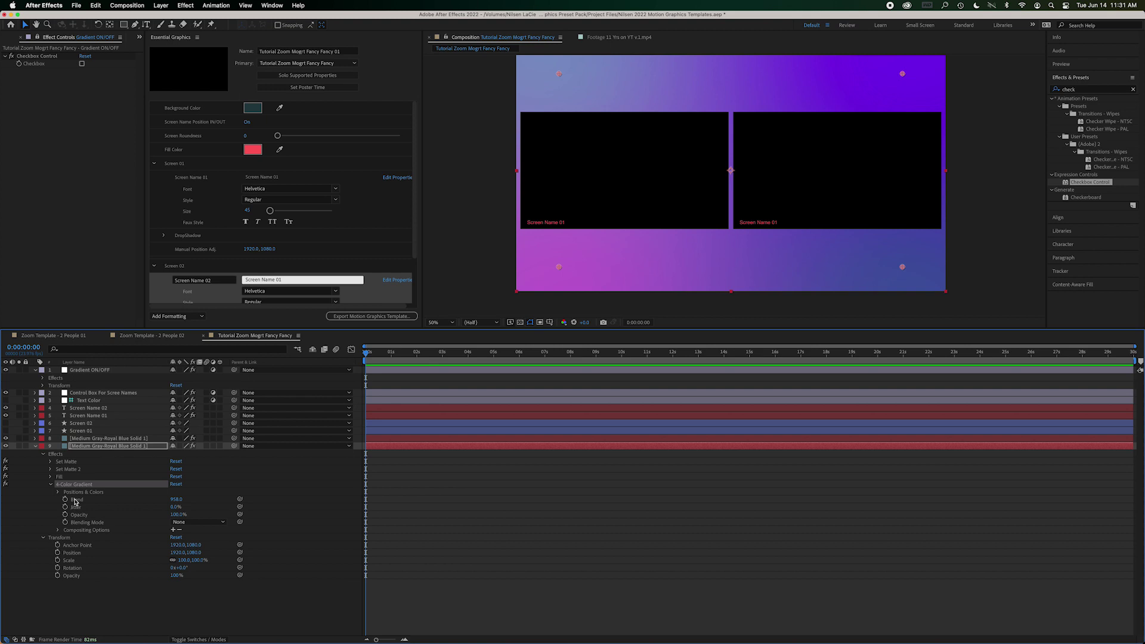
key(Delete)
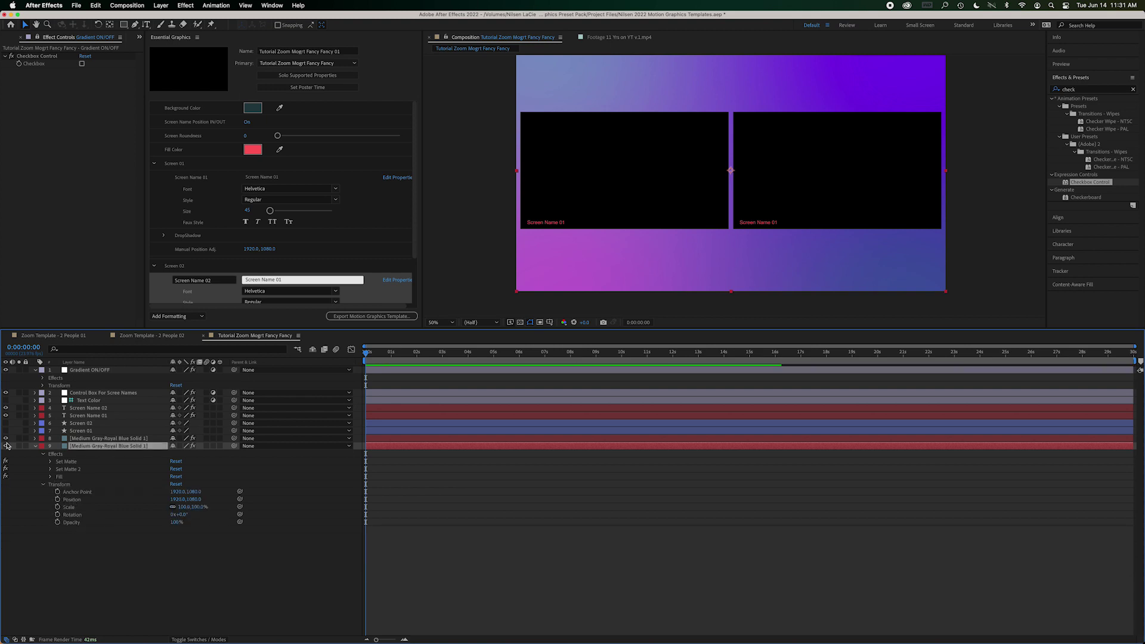
Turn on the Gradient ON/OFF checkbox and paste the copied if/else expression into the upper solid's 4-Color Gradient Opacity.
click(76, 440)
click(36, 439)
click(82, 64)
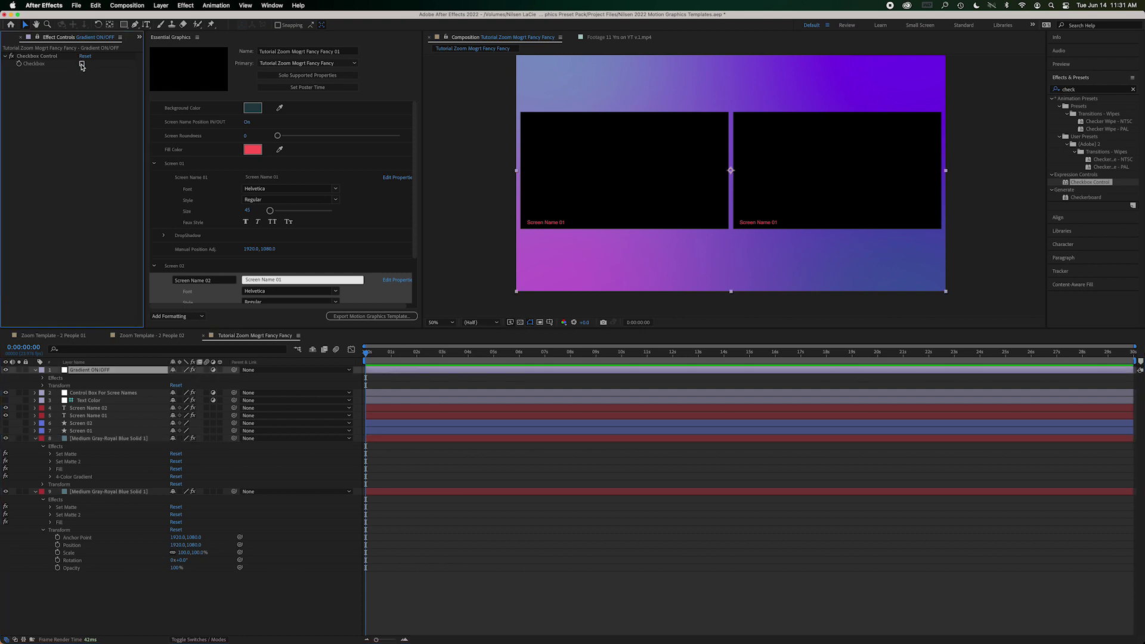
click(50, 476)
alt+click(65, 507)
key(super+v)
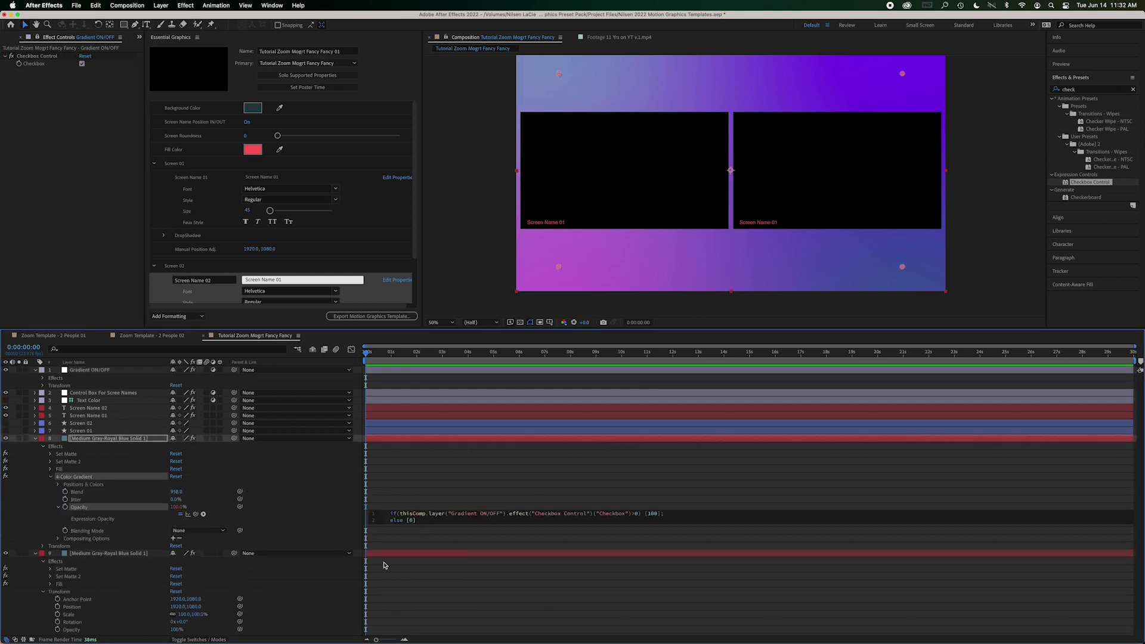
click(419, 614)
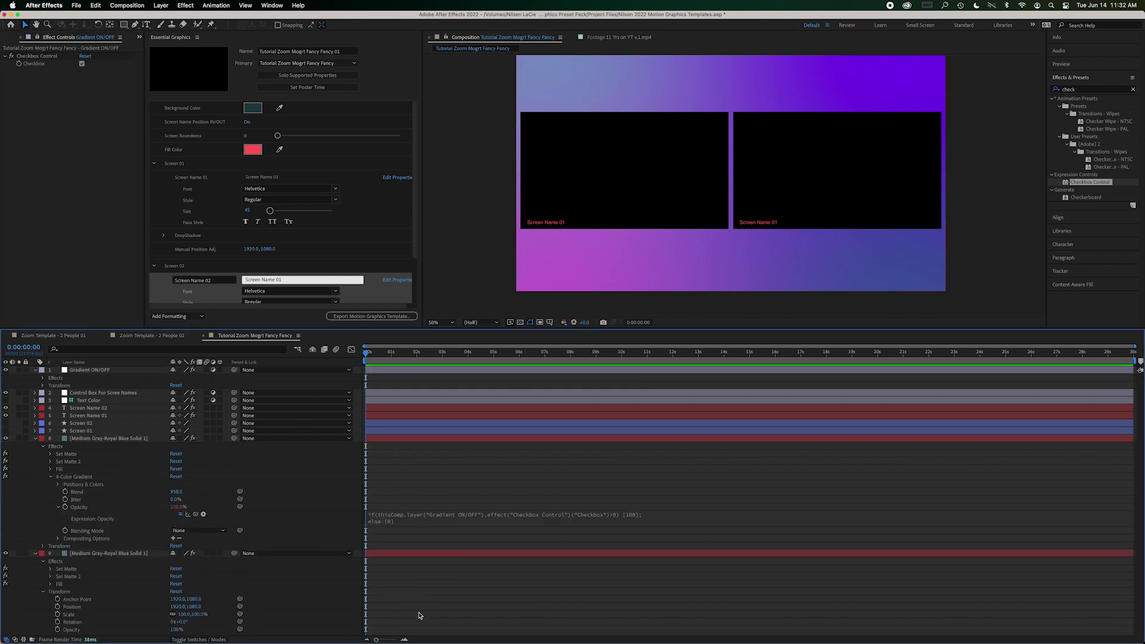
Toggle the Gradient ON/OFF checkbox repeatedly to check the switch between the gradient and the solid background.
click(82, 66)
click(82, 65)
click(81, 64)
click(82, 64)
click(82, 65)
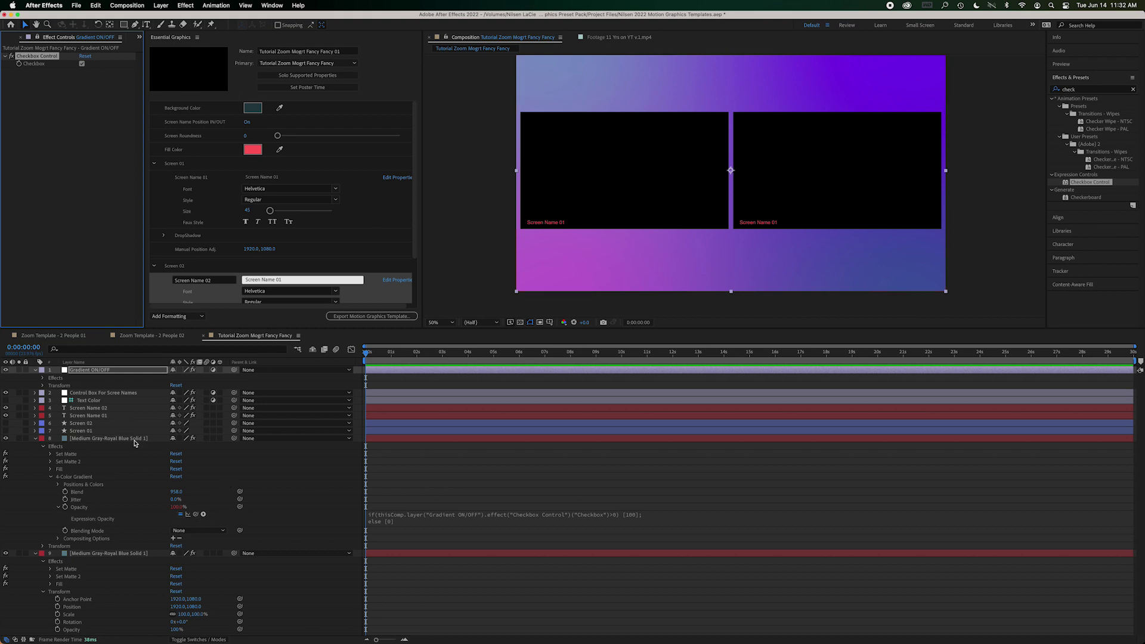
Rename the upper background solid "4 Color Gradient Background".
click(104, 439)
key(Return)
text(4 Color Gradient Background)
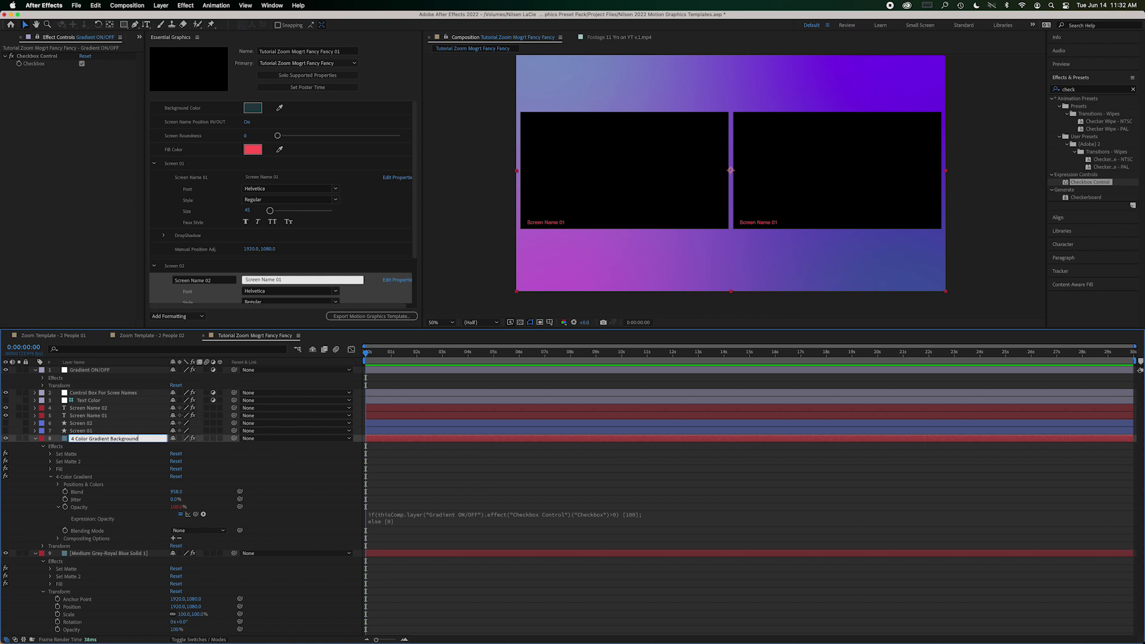
key(Return)
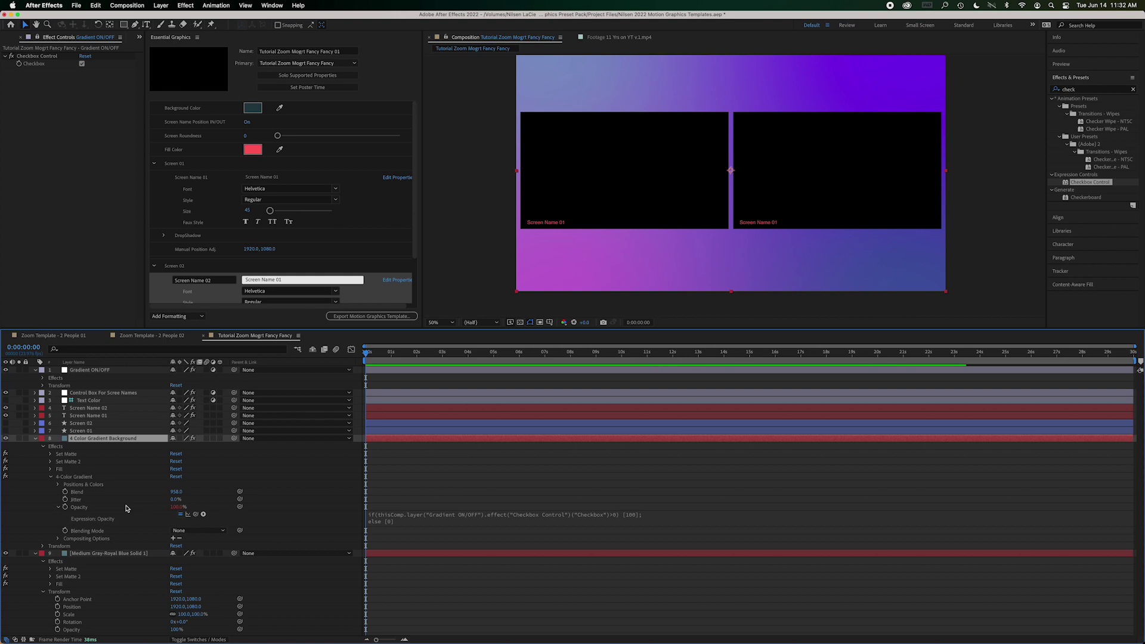
Rename the lower background solid without the gradient "Background".
click(134, 554)
key(Return)
text(Bac)
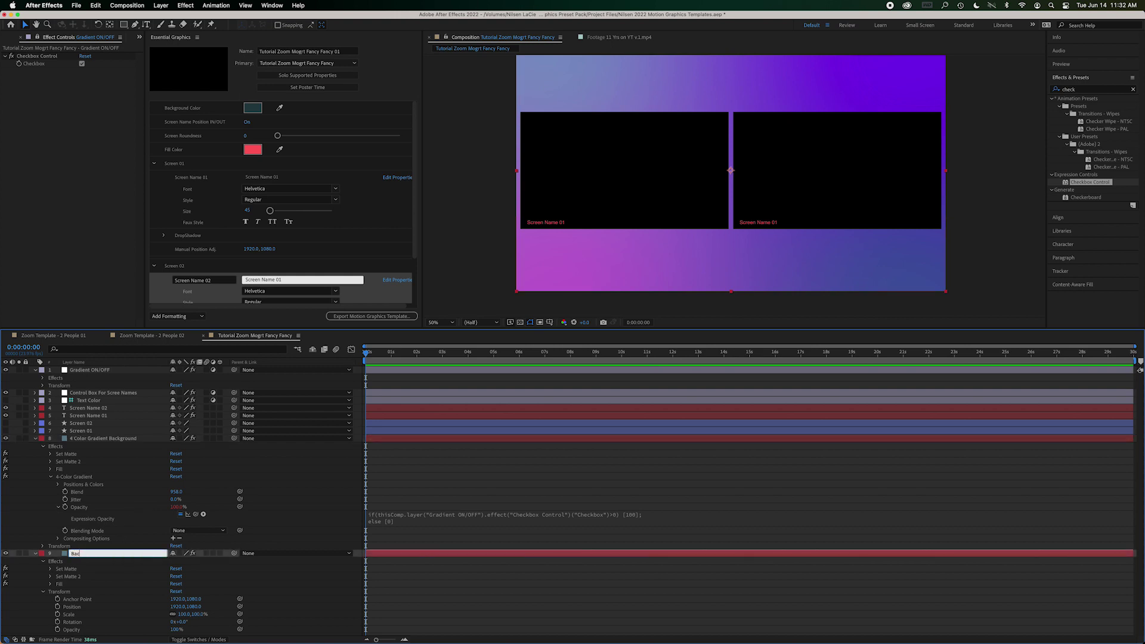
text(kground)
key(Return)
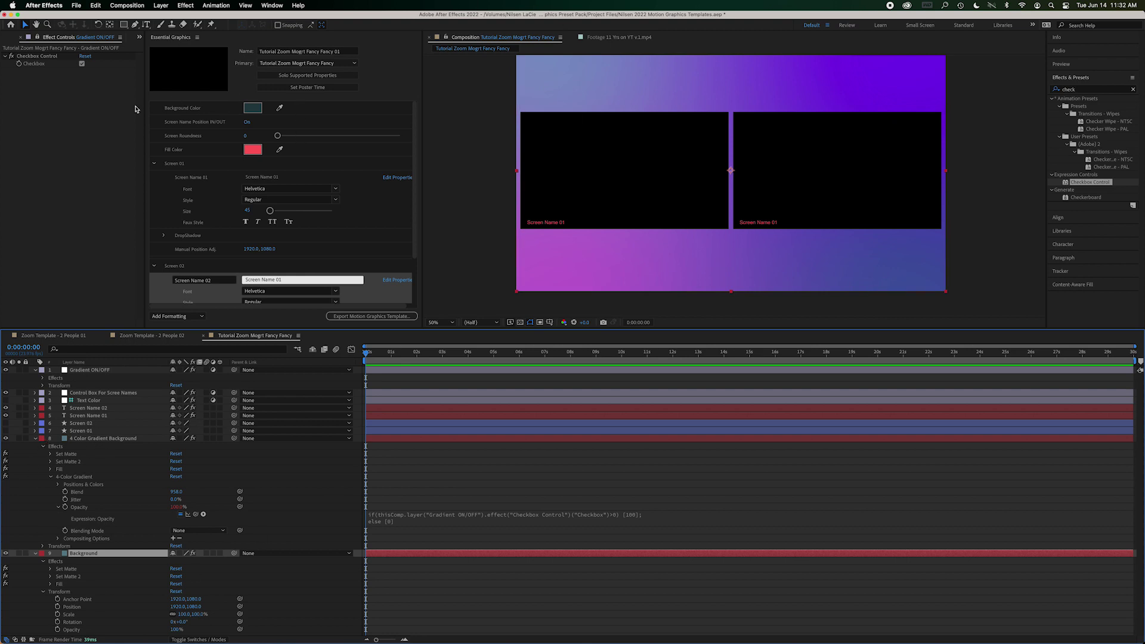
Test the Gradient ON/OFF checkbox again with the renamed background layers.
click(82, 64)
click(82, 64)
click(82, 64)
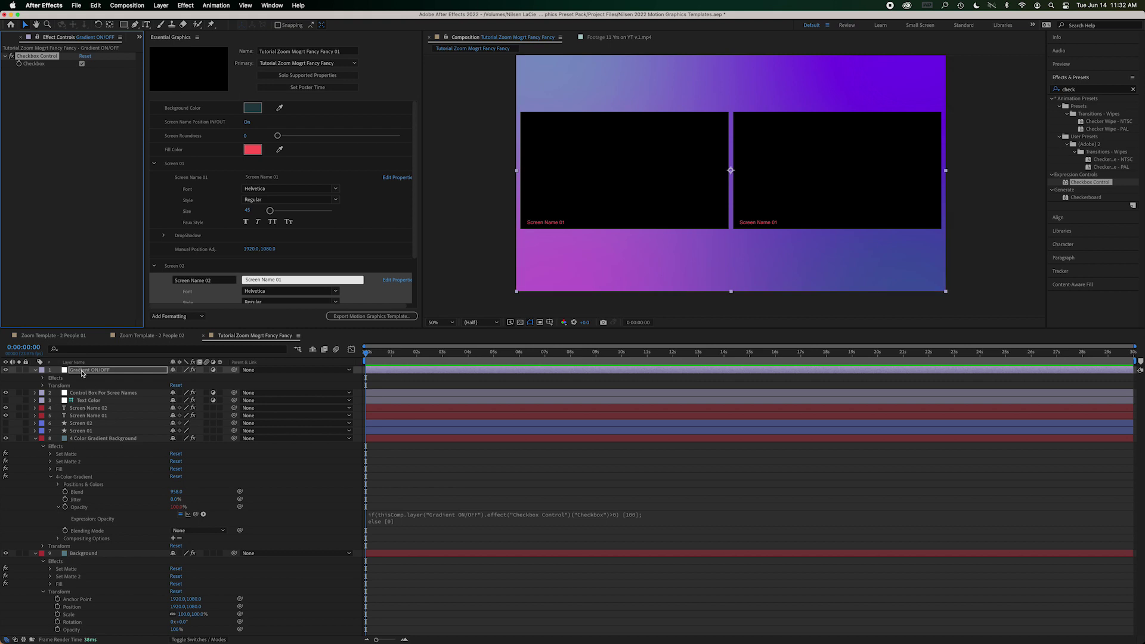
Add the Checkbox property of the Gradient ON/OFF layer's Checkbox Control to Essential Graphics, directly beneath Background Color.
click(84, 371)
click(43, 380)
click(42, 379)
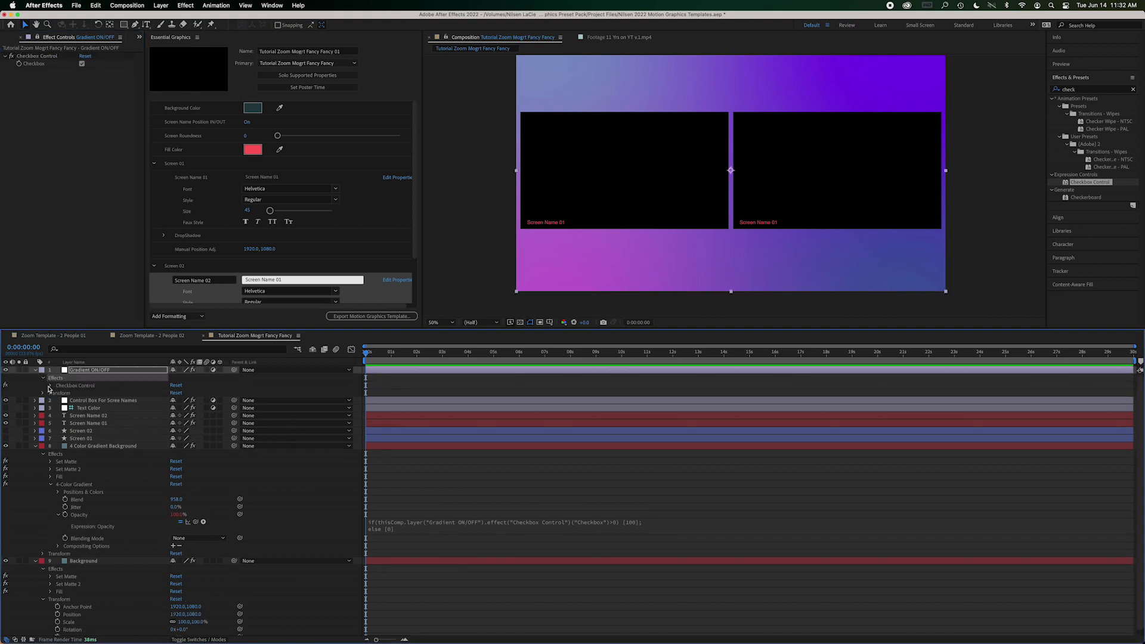
click(51, 386)
click(82, 393)
scroll(216, 174, down, 1)
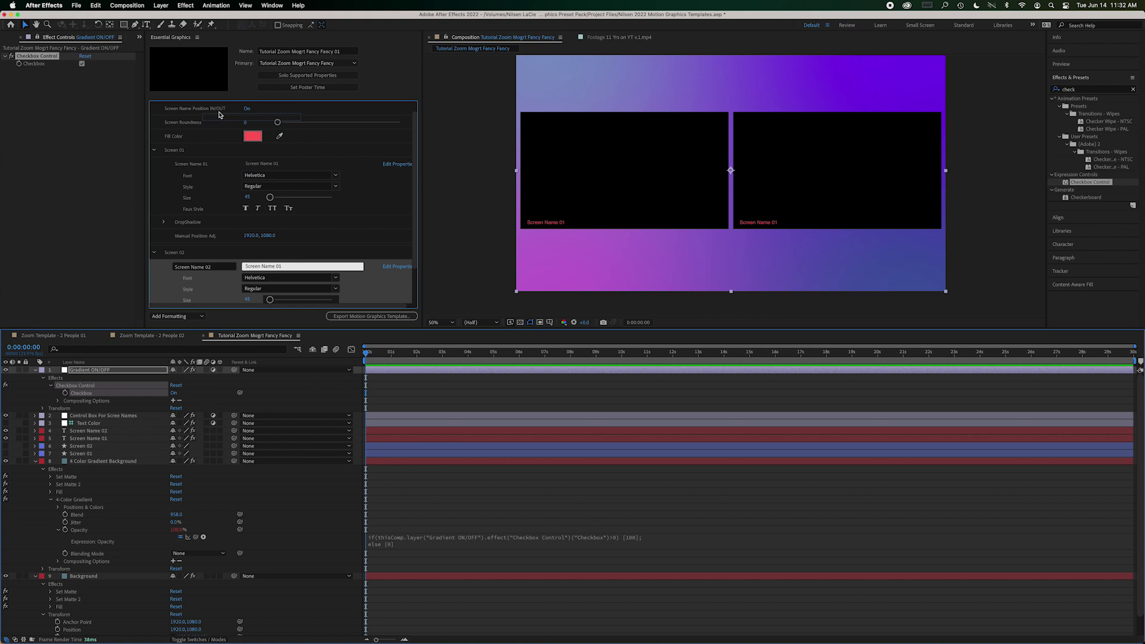
Rename the new checkbox property "Gradient ON/OFF" in Essential Graphics and test it by switching it off and on again.
scroll(222, 131, up, 2)
click(197, 122)
text(Gradient ON/)
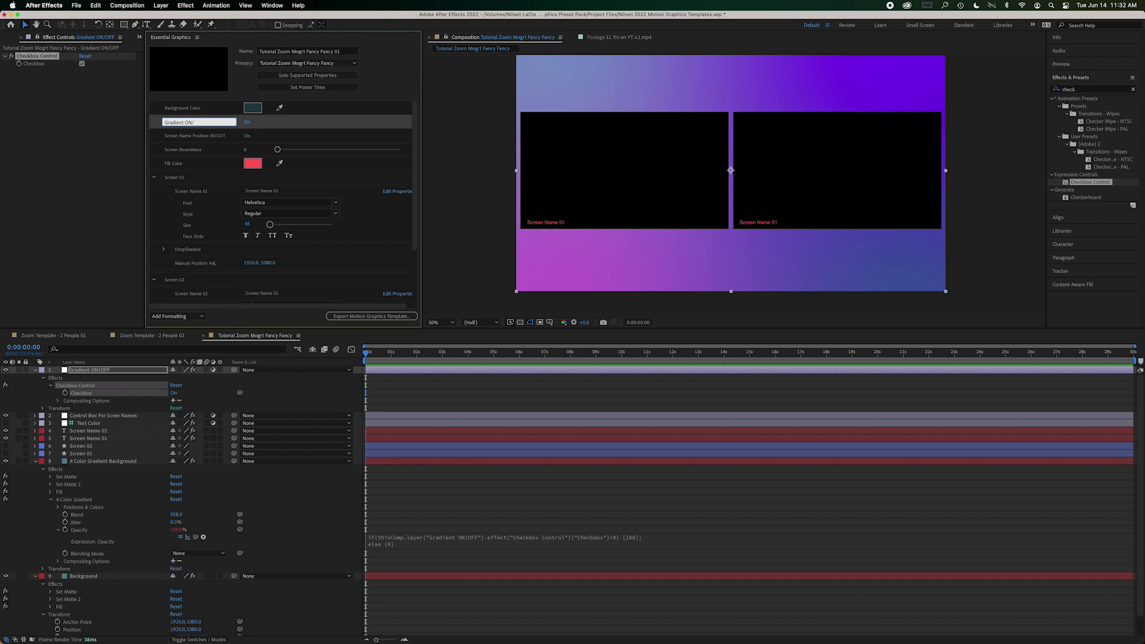
key(Return)
click(246, 122)
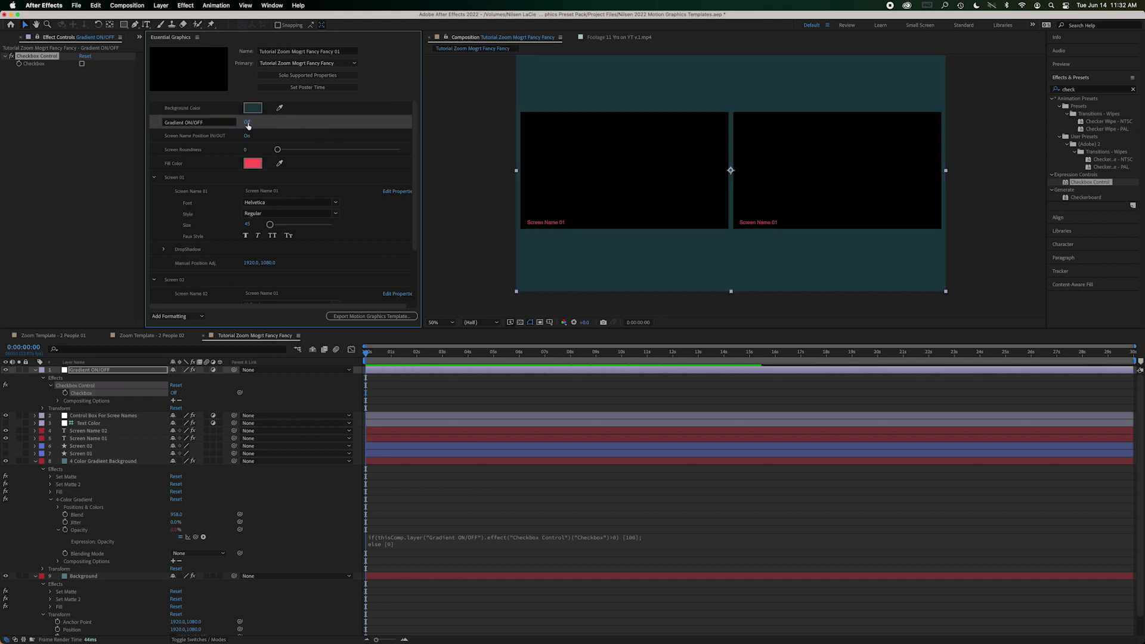
click(247, 123)
Add a group beneath Gradient ON/OFF in Essential Graphics and name it "Background Gradient Colors".
click(177, 316)
click(176, 335)
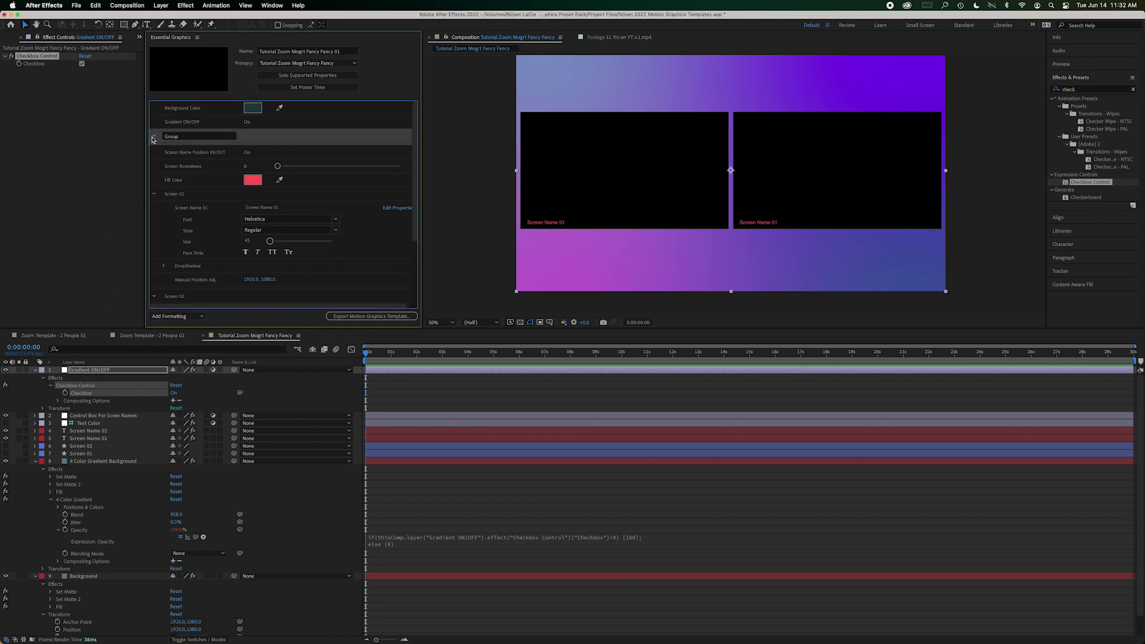
click(193, 138)
text(Gr)
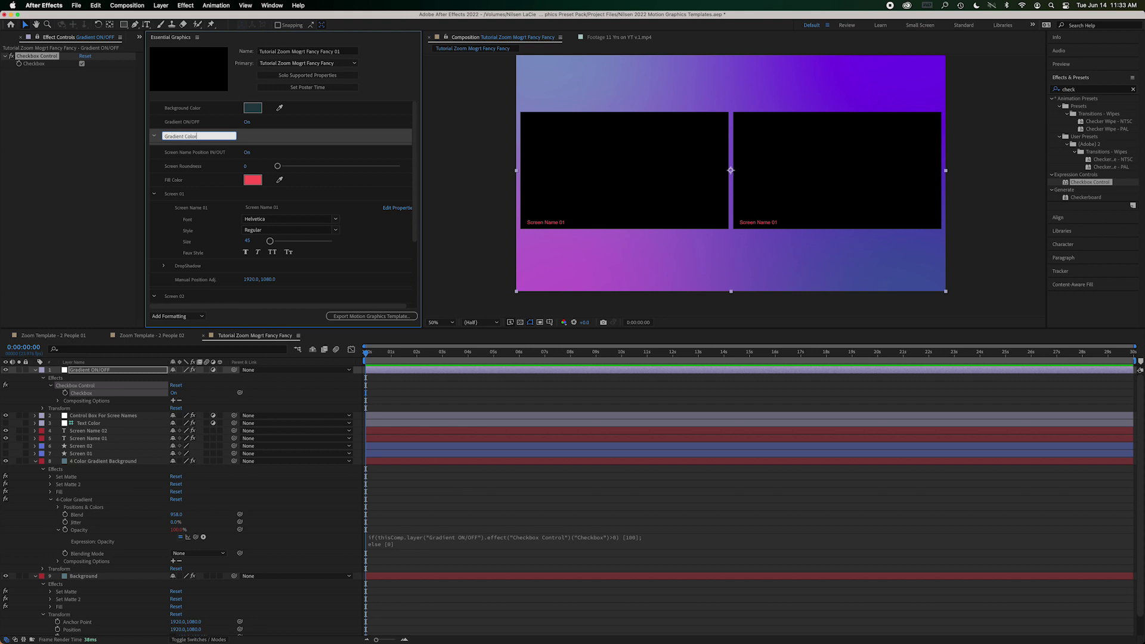
text(B)
text(ackground Gradient Colors)
key(Return)
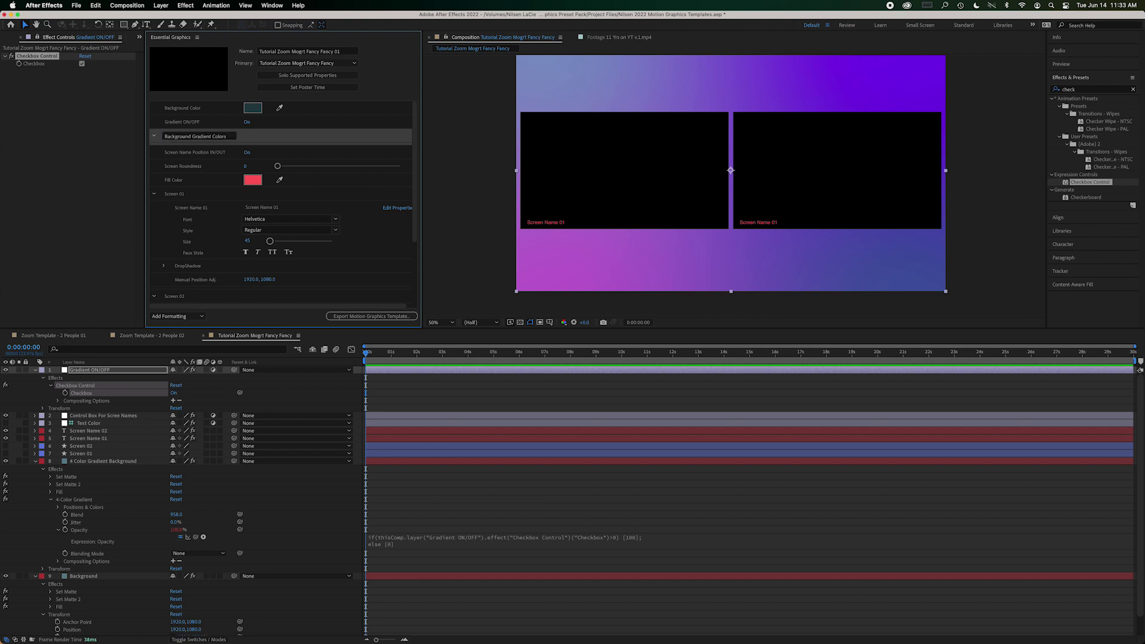
Add Color 1 through Color 4 of the 4-Color Gradient effect to the Background Gradient Colors group.
click(76, 462)
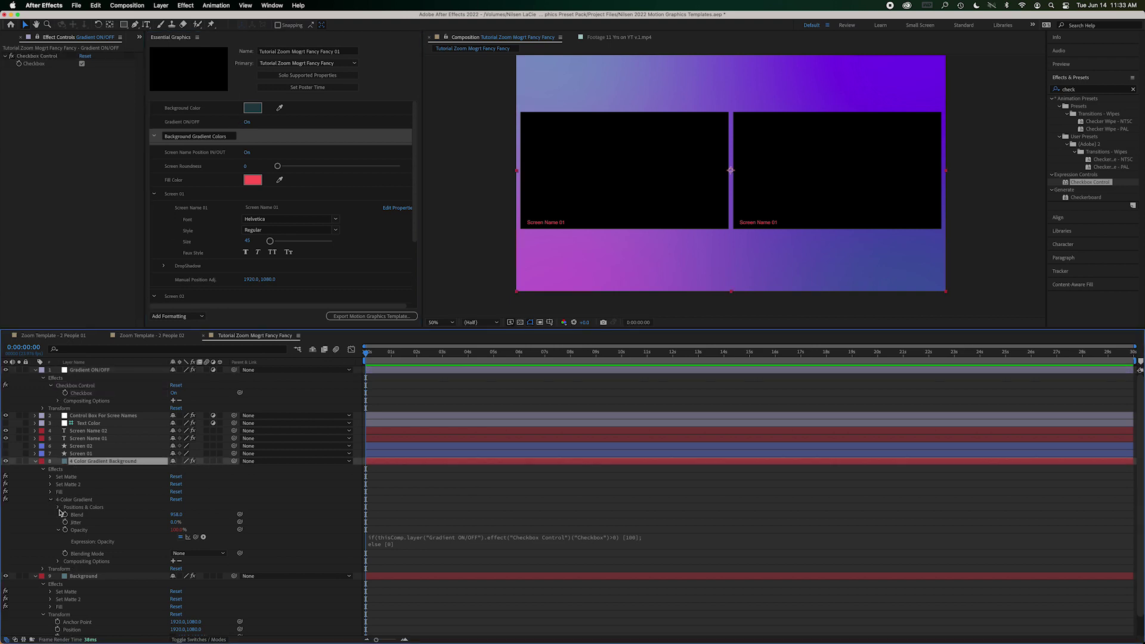
click(58, 508)
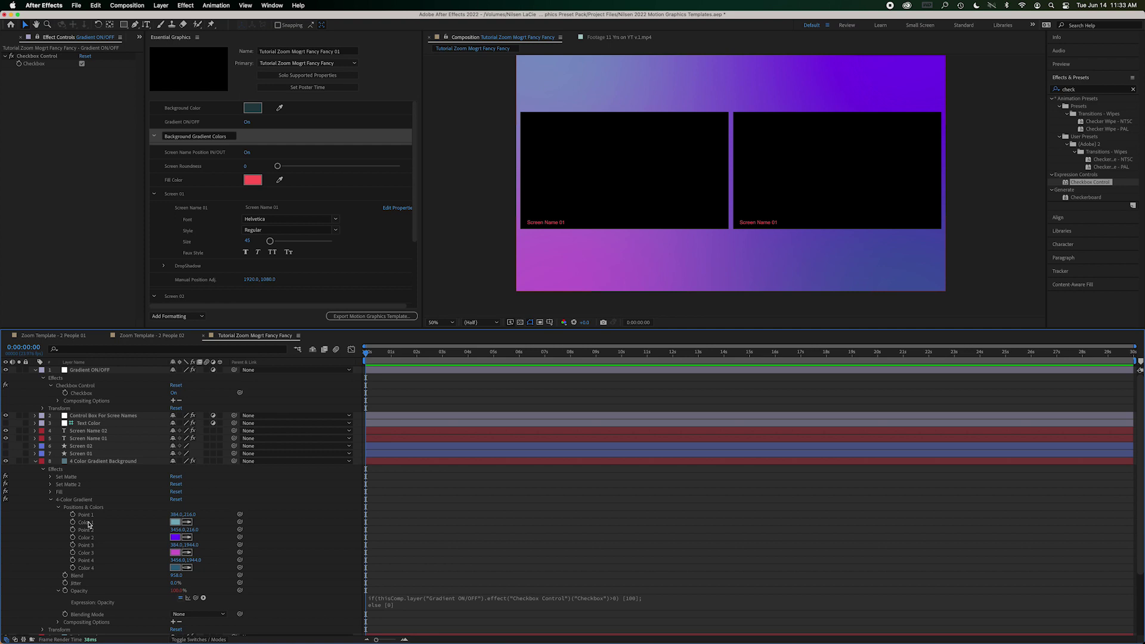
drag(86, 524, 226, 156)
drag(87, 539, 226, 160)
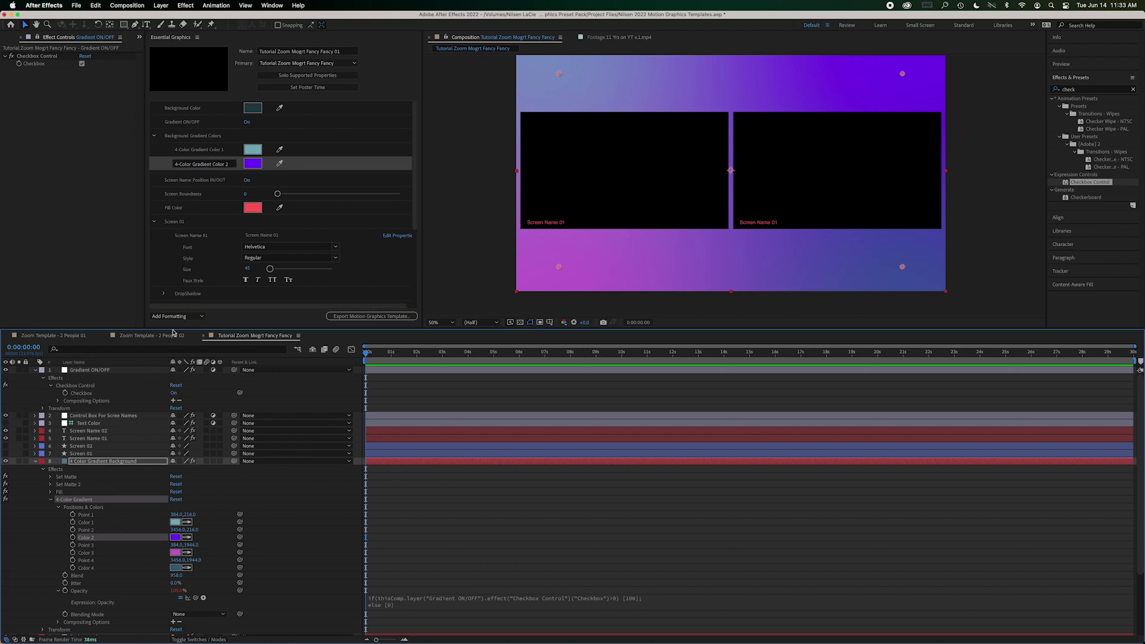
drag(87, 554, 196, 173)
click(114, 567)
drag(115, 567, 218, 186)
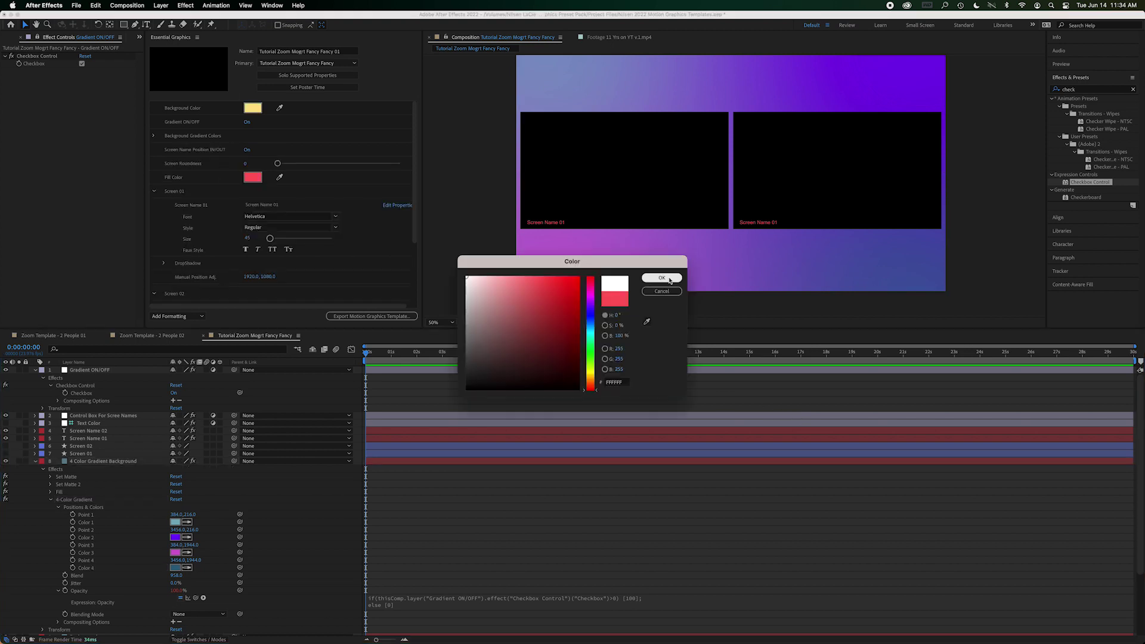
Set the template's Fill Color to white (FFFFFF) and its Screen Roundness to 30.
click(662, 277)
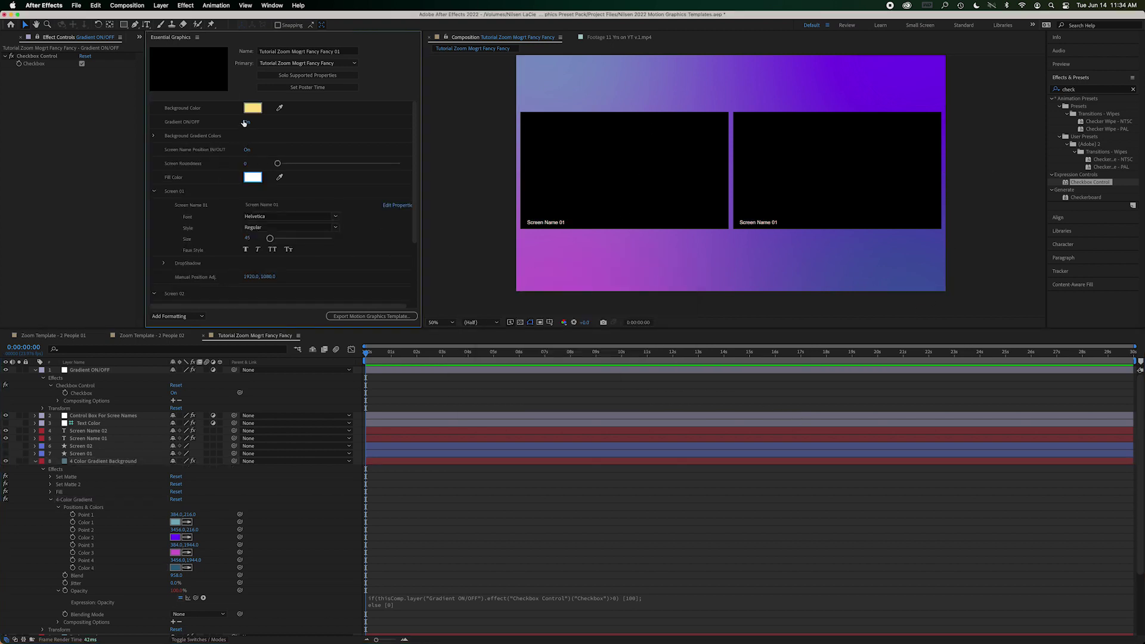
click(243, 162)
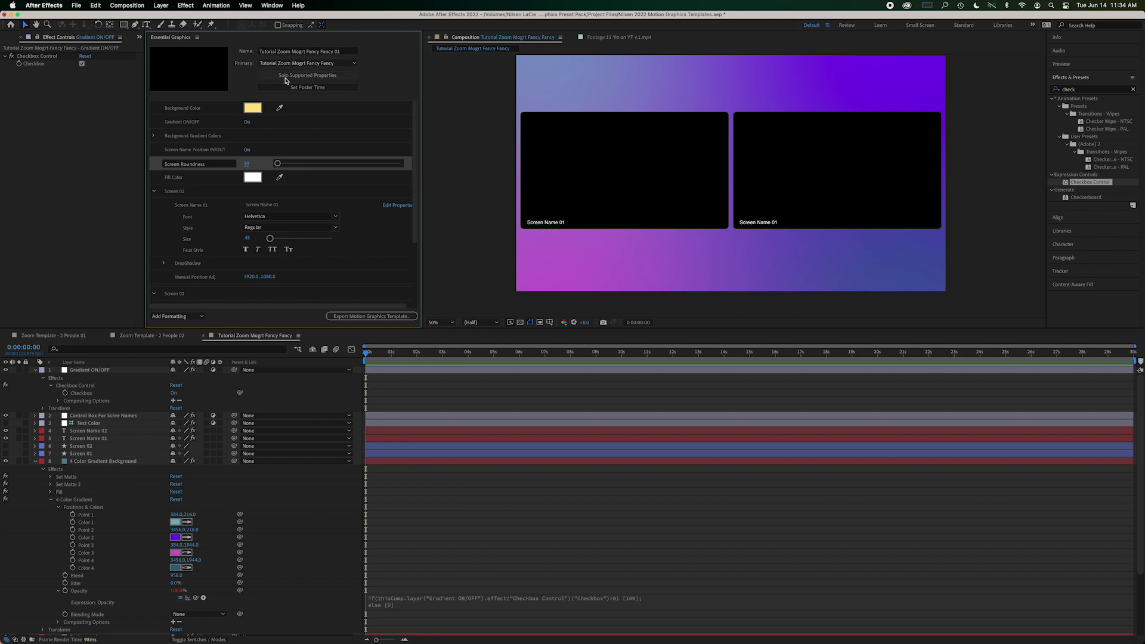
Set the poster time to the current frame and export the motion graphics template to the local drive.
click(300, 89)
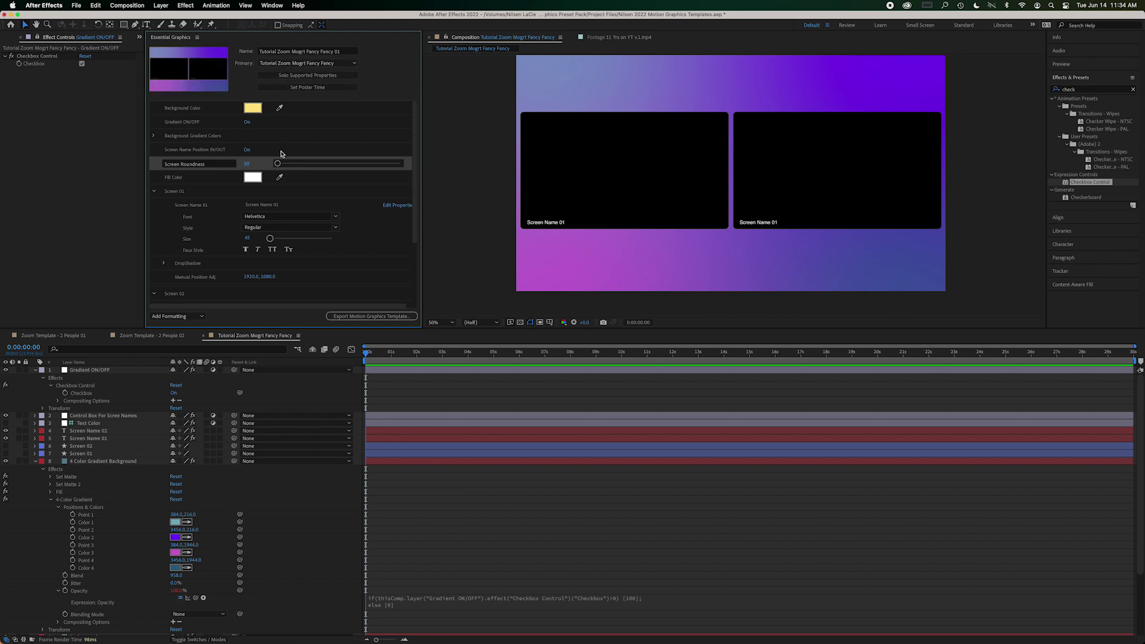
click(376, 318)
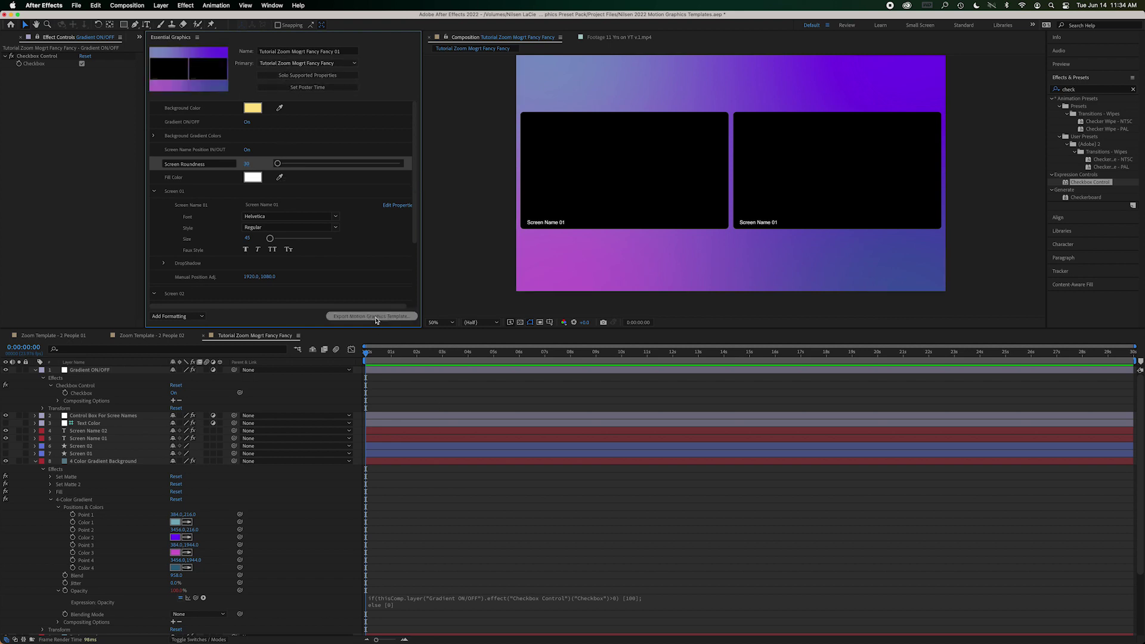
click(632, 345)
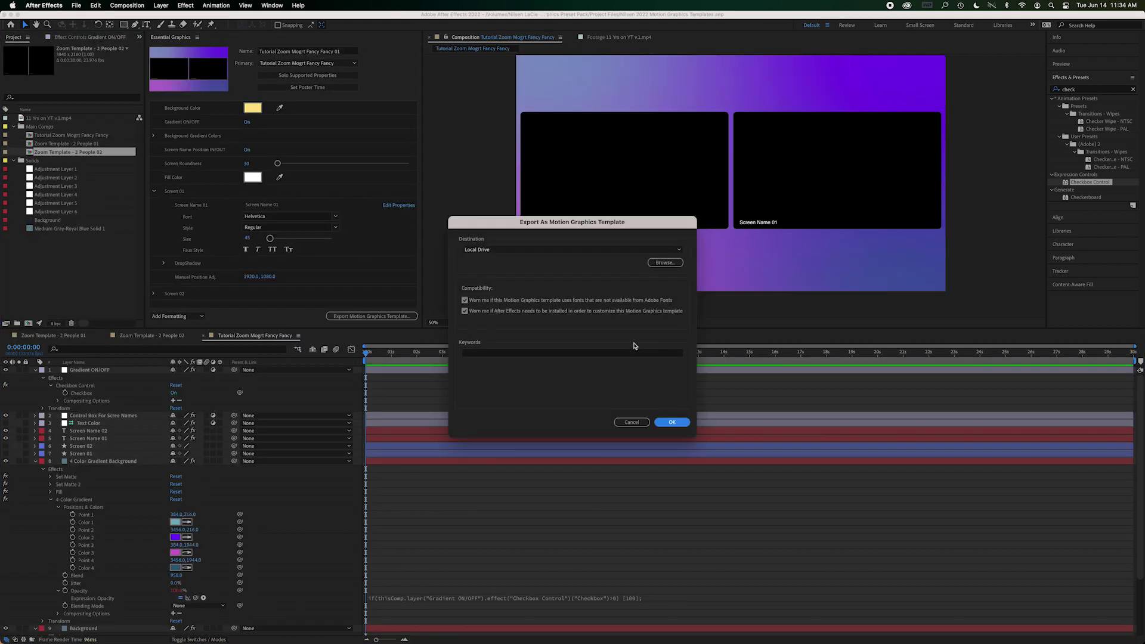
click(672, 422)
click(658, 364)
Switch to Premiere Pro and install "Tutorial Zoom Mogrt Fancy Fancy 01.mogrt" from the Test Mogrts folder into the Essential Graphics templates.
key(super+Tab)
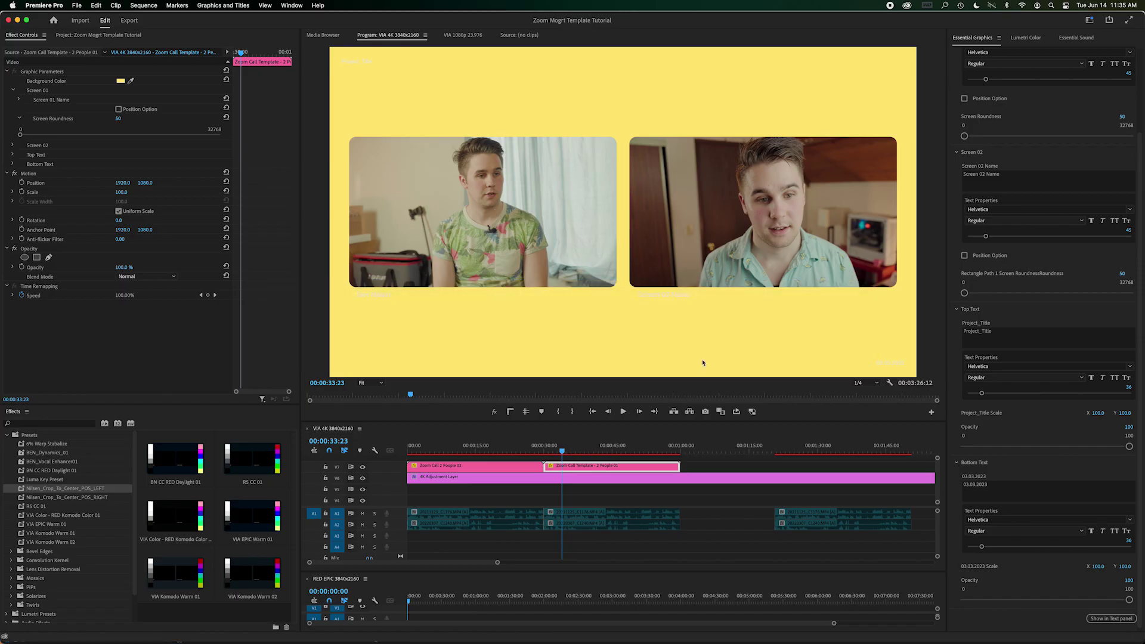
click(987, 38)
scroll(1008, 117, up, 3)
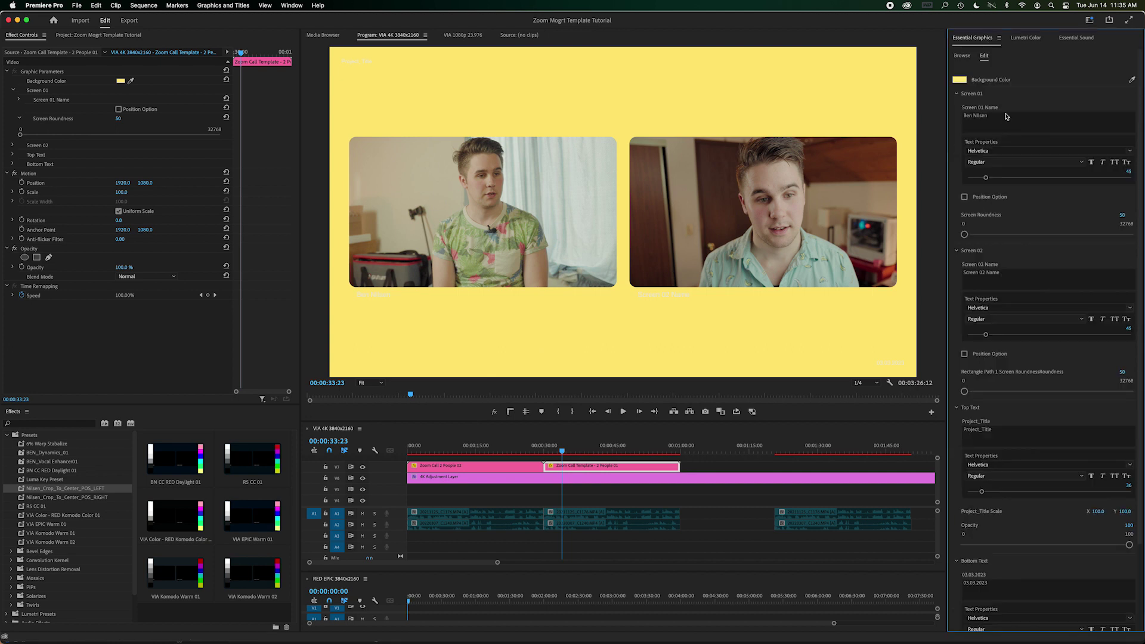
click(963, 56)
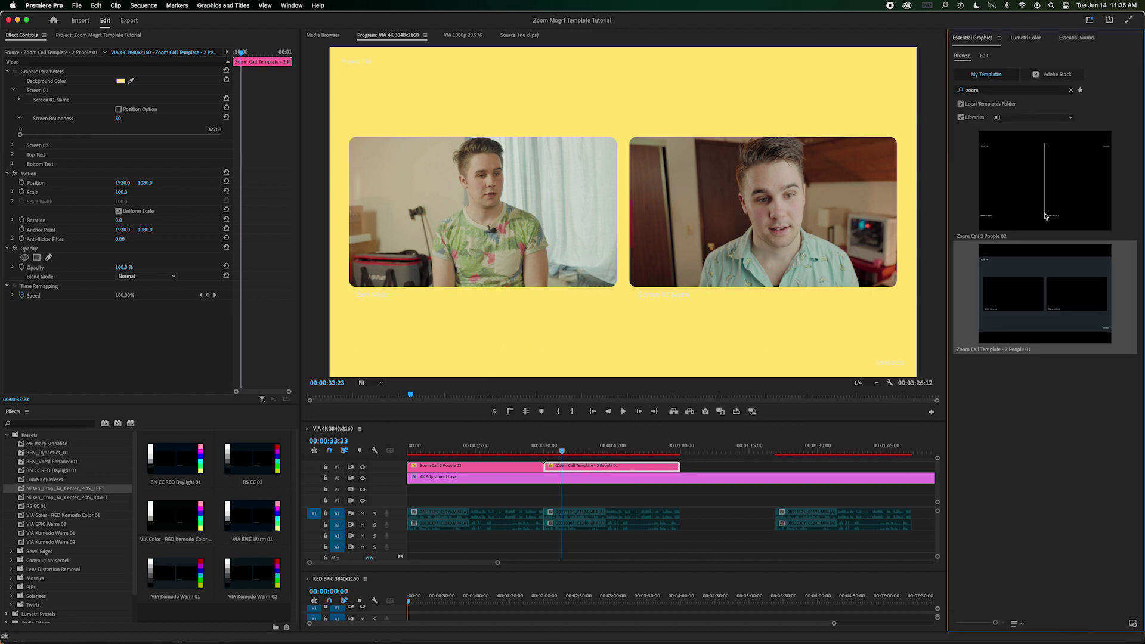
click(1133, 624)
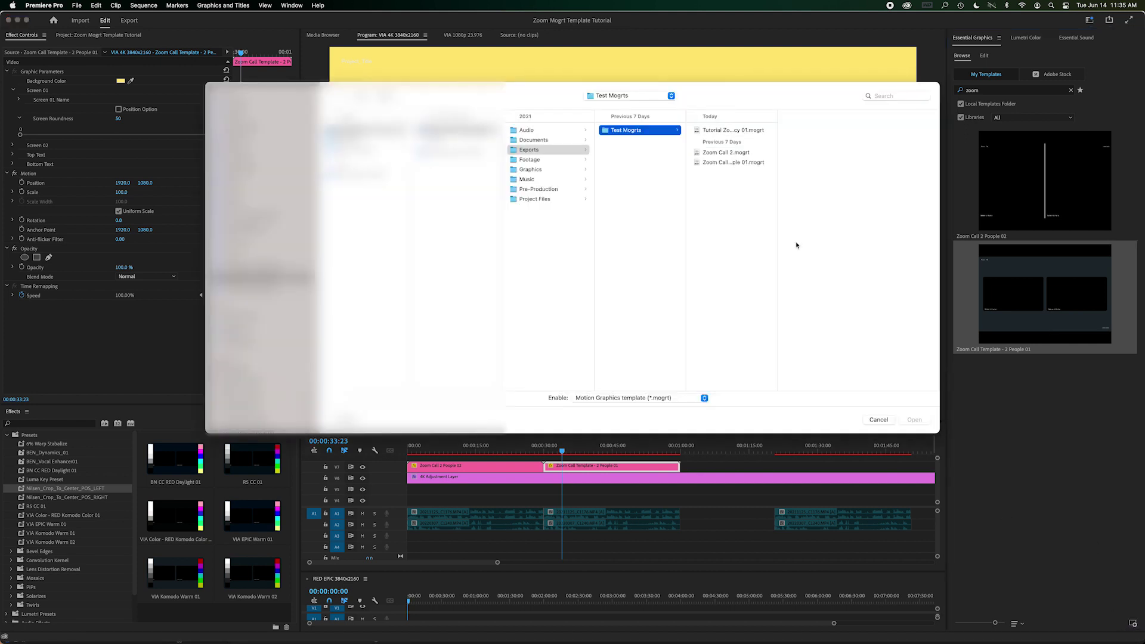
click(716, 131)
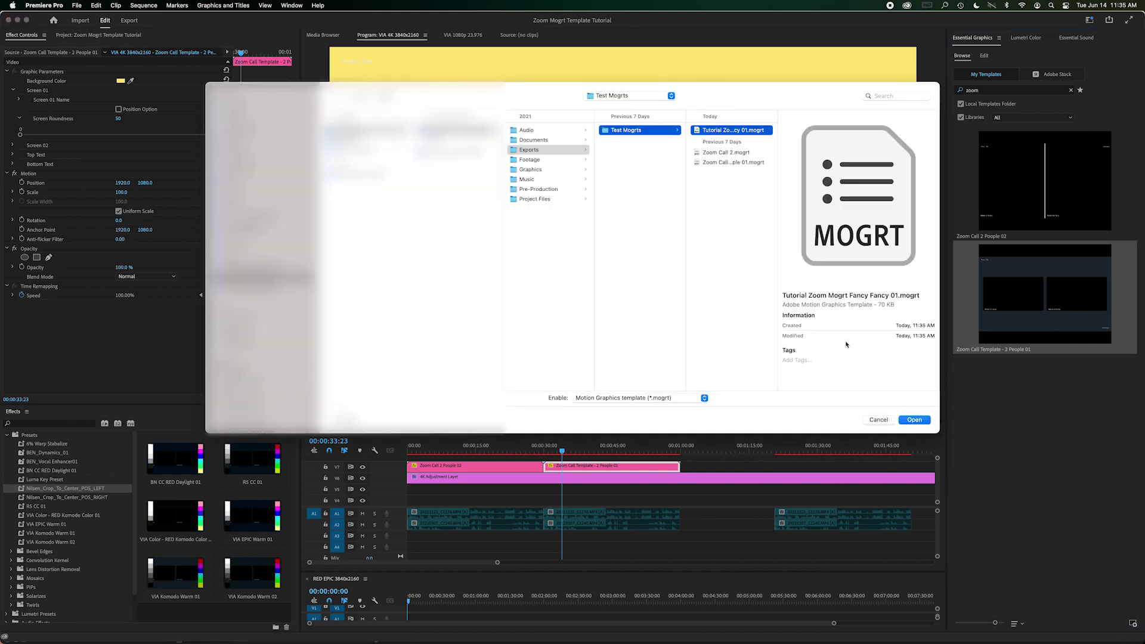
click(912, 420)
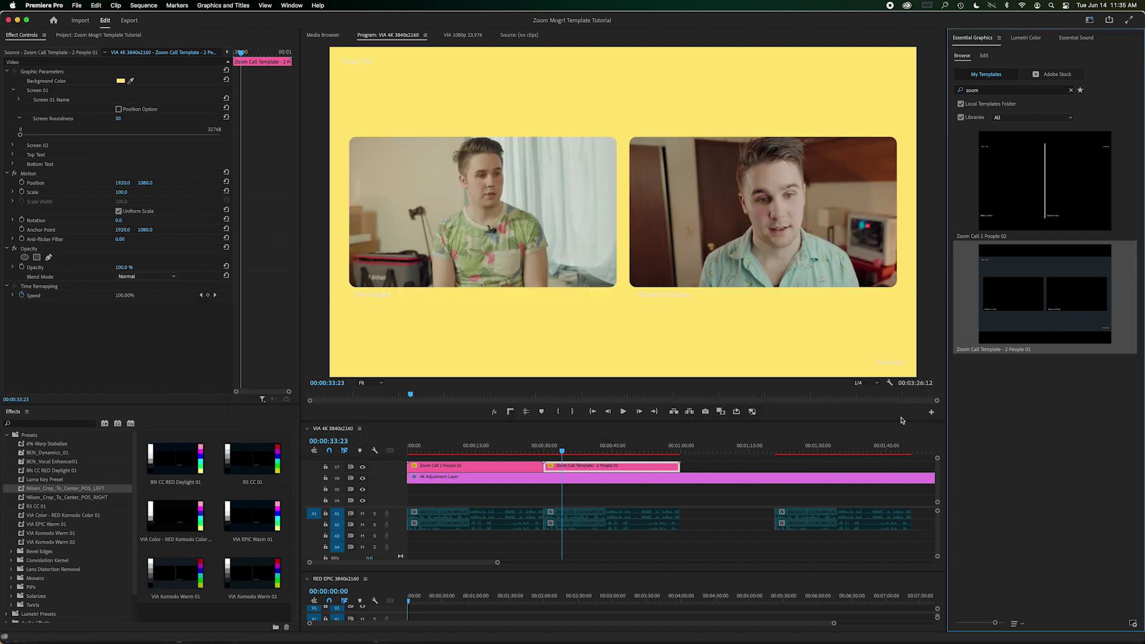
Place the Tutorial Zoom Mogrt Fancy Fancy 01 template on track V7 right after the second template clip and preview it.
drag(1039, 171, 694, 461)
click(731, 452)
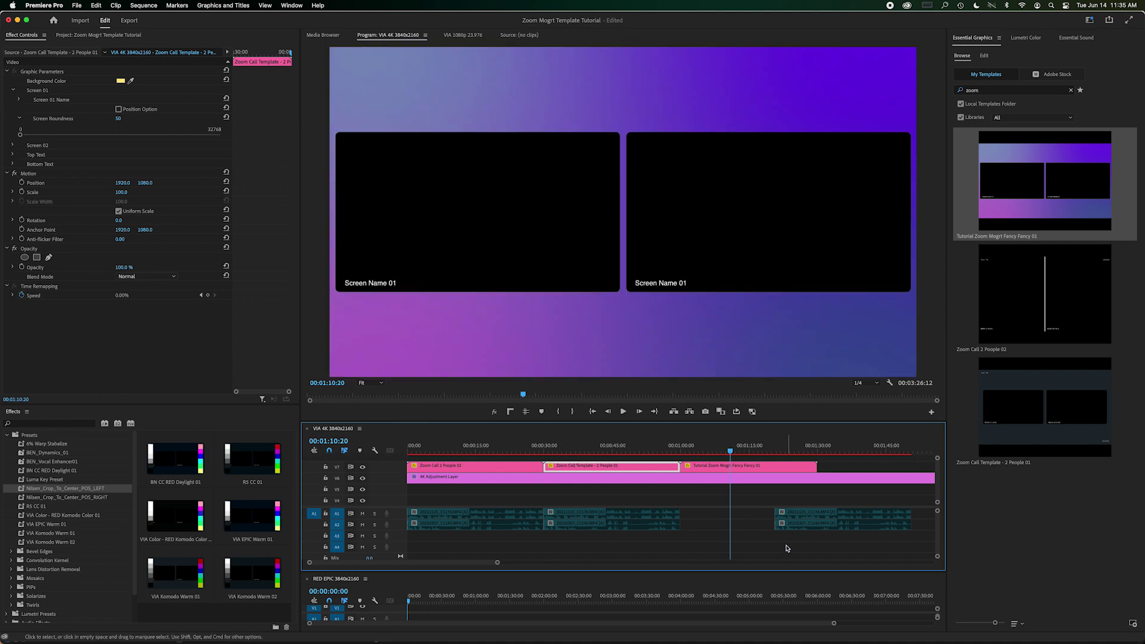
Disable the second Zoom Call Template clip and check the Motion position and scale of both footage clips beneath it.
click(638, 450)
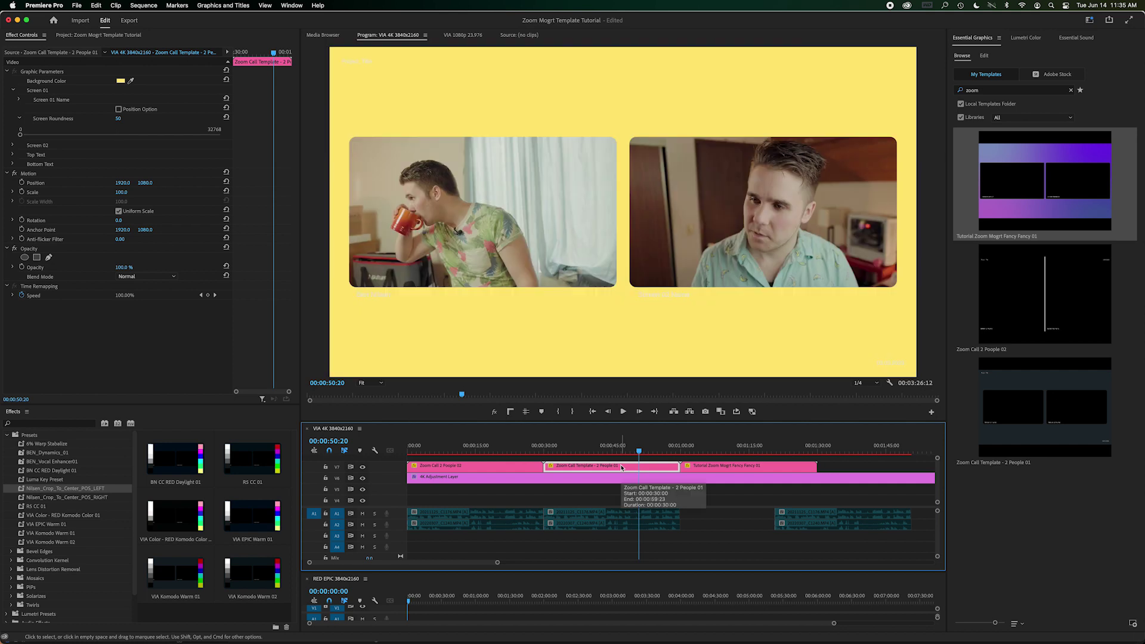
key(super+shift+e)
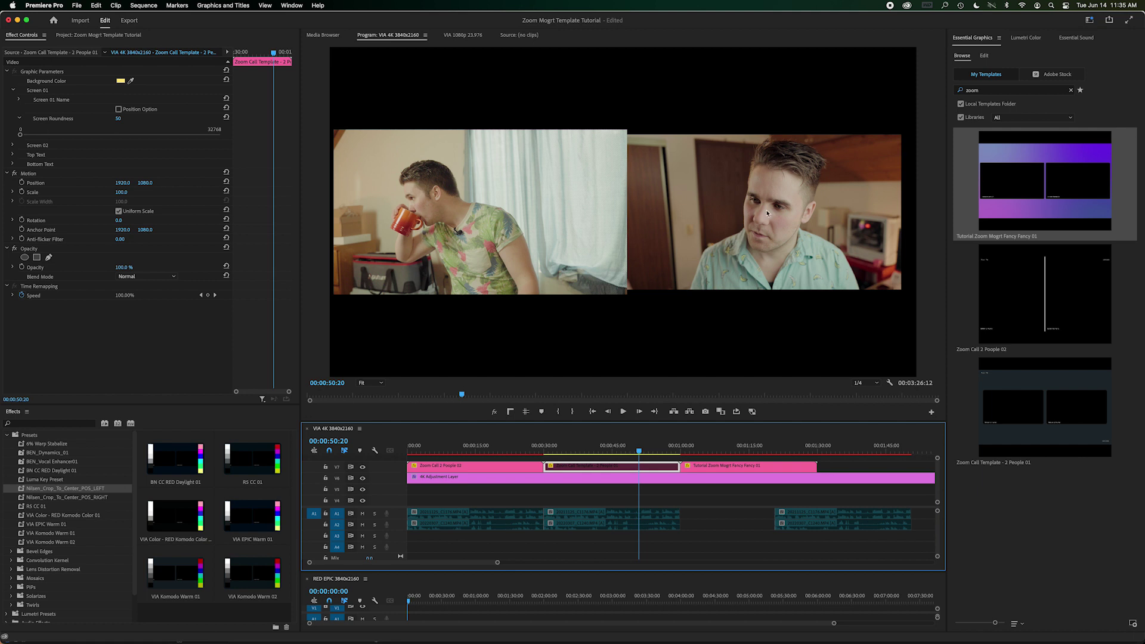
scroll(609, 491, down, 3)
click(609, 491)
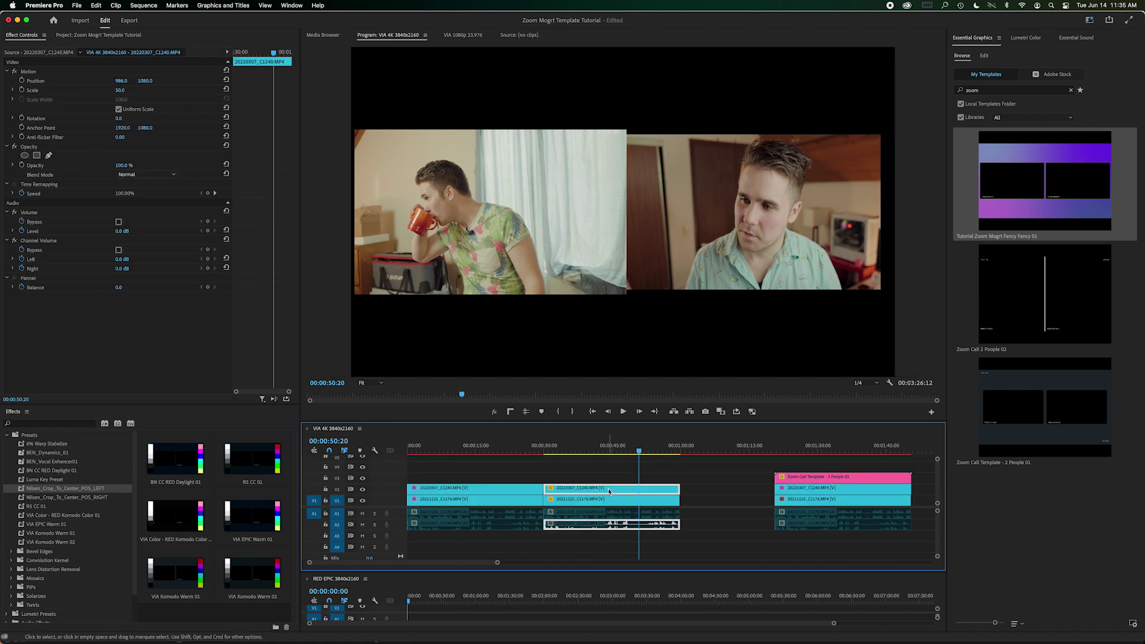
click(606, 447)
click(614, 498)
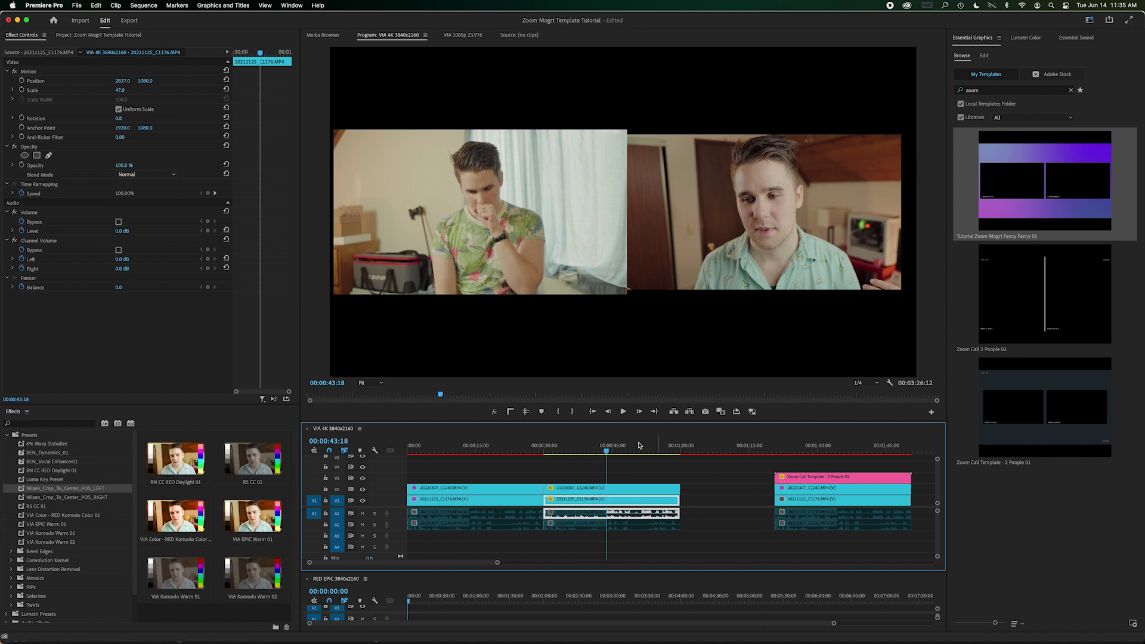
Examine the Crop and Transform preset settings on the first section's upper footage clip, then return to the second section's uncropped footage.
click(485, 450)
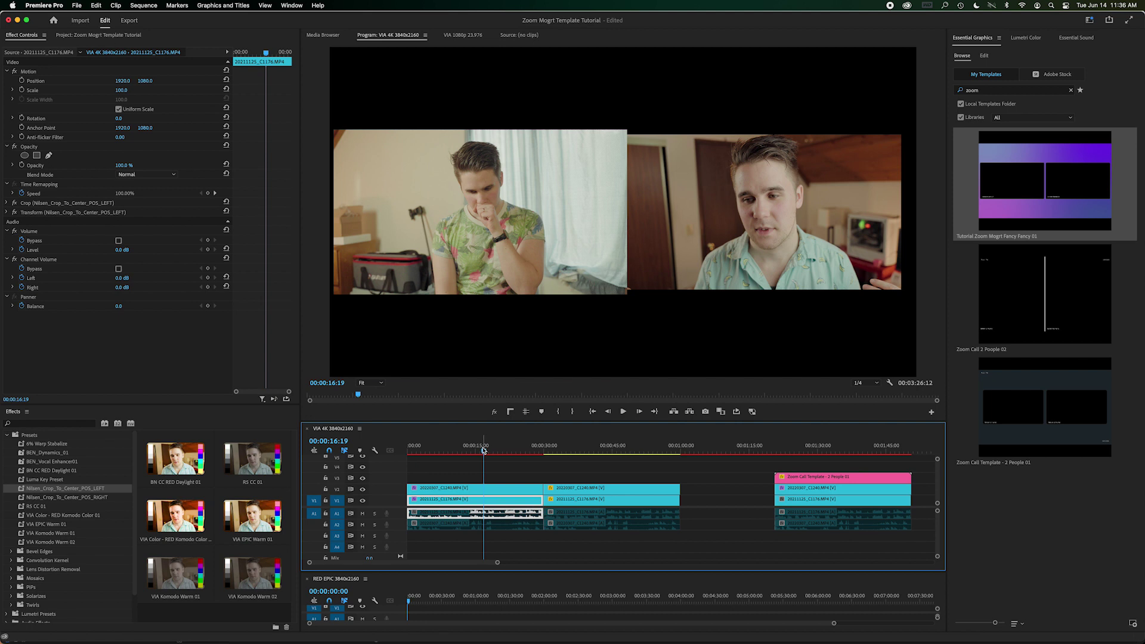
click(500, 493)
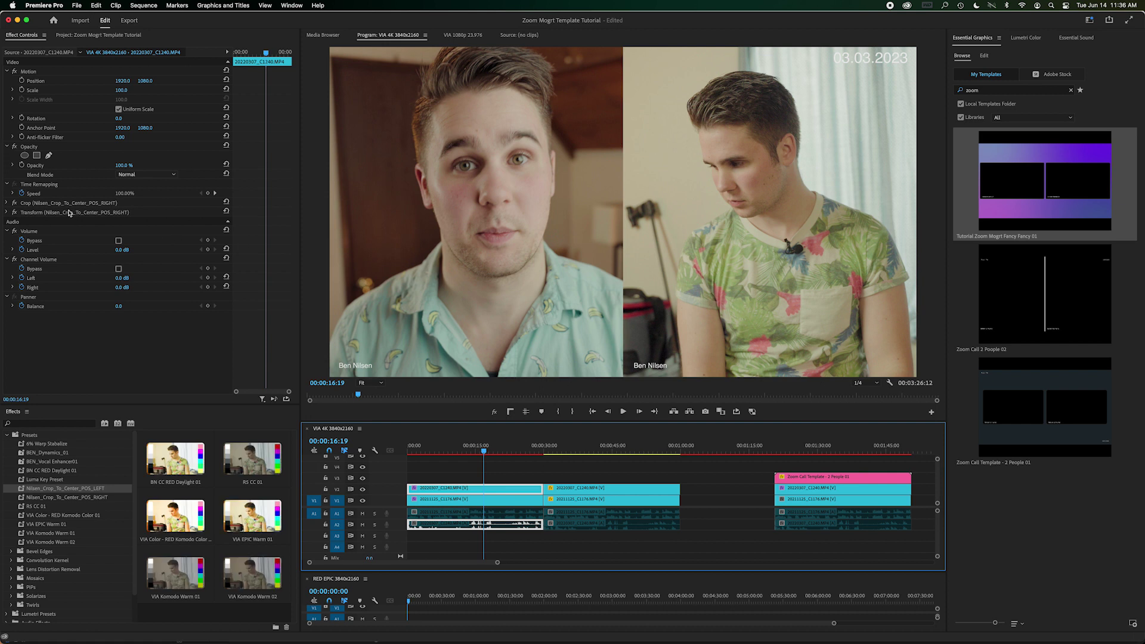
click(66, 204)
click(50, 213)
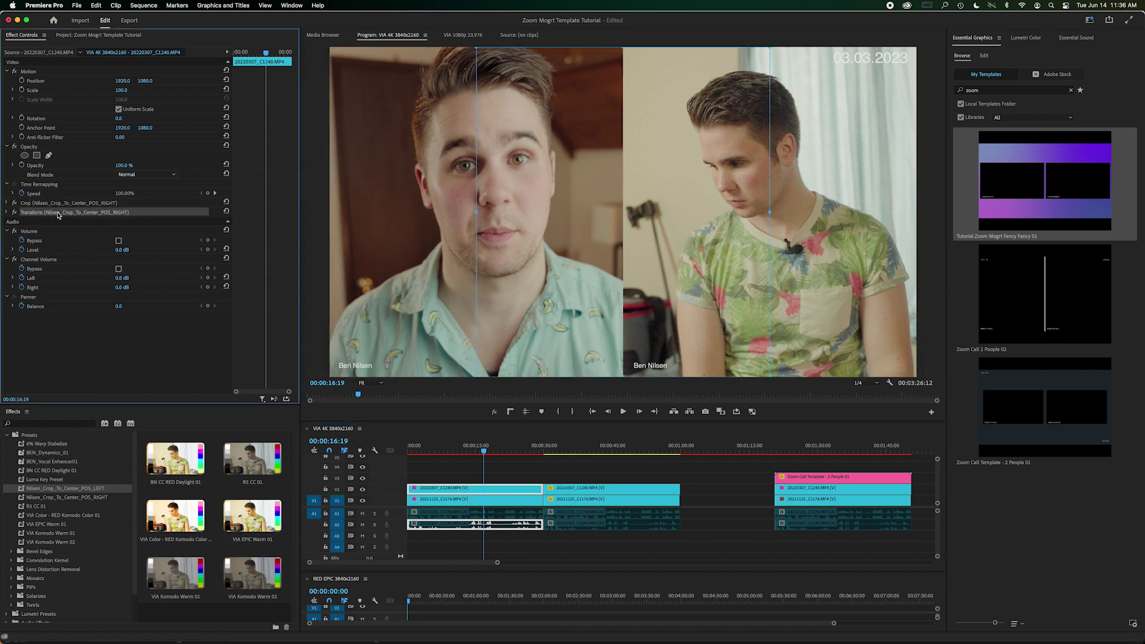
click(7, 203)
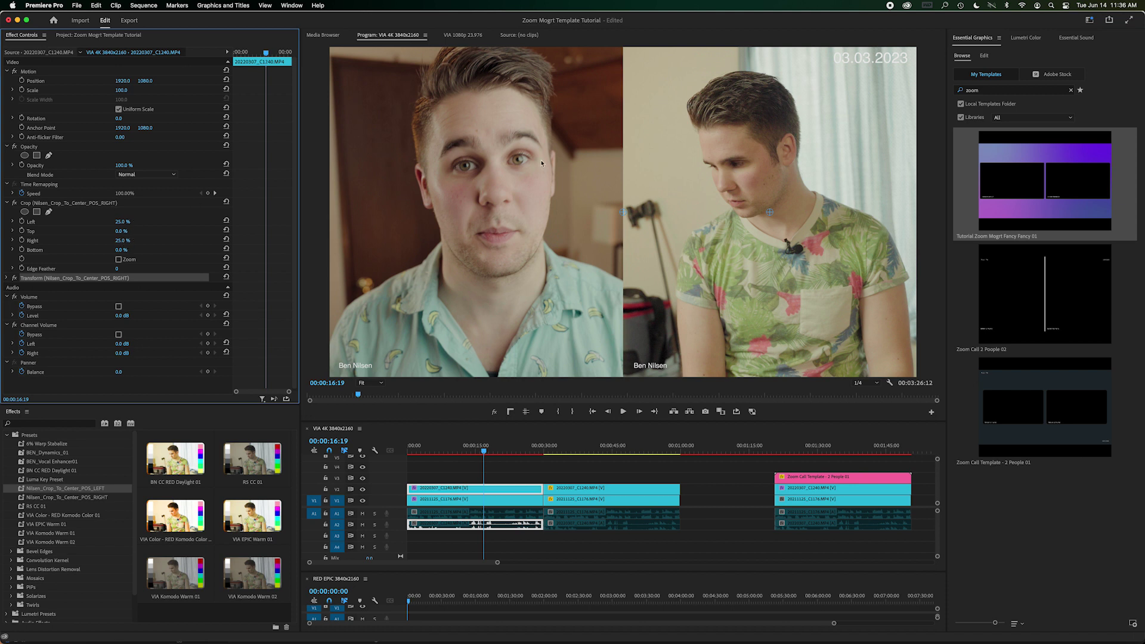
click(7, 278)
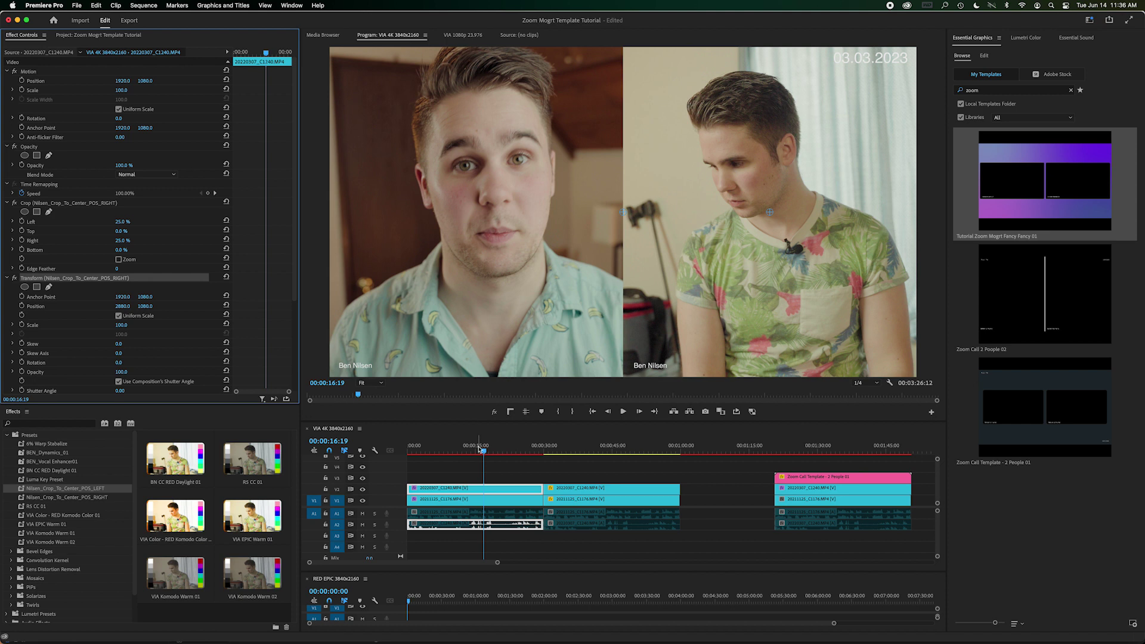
click(603, 447)
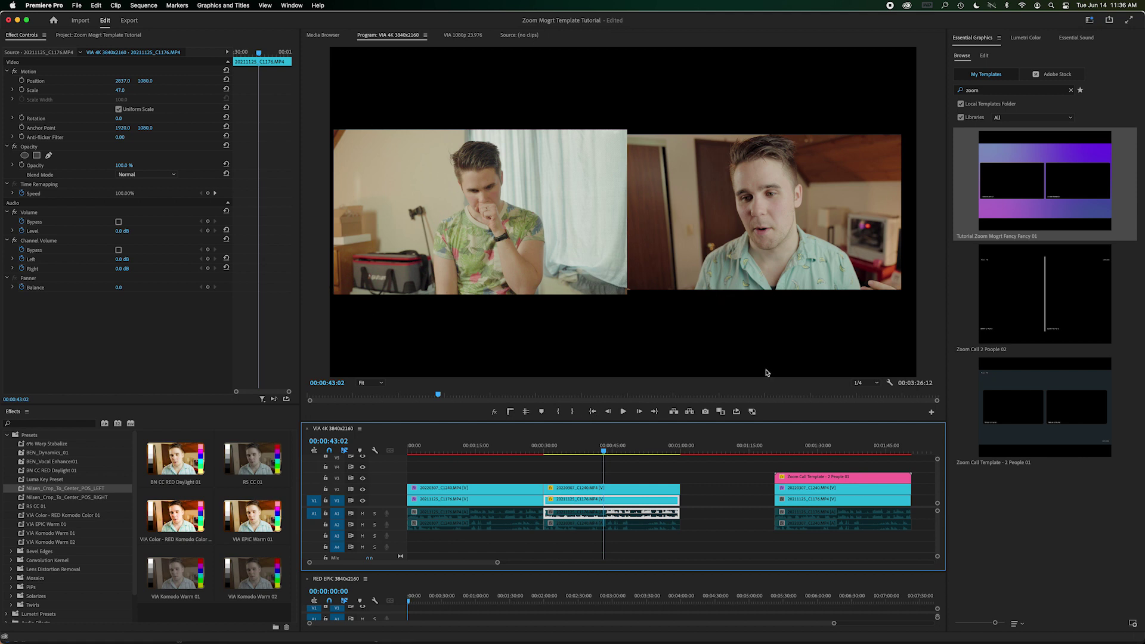
Move the last section's footage and Zoom Call Template clip together to a later point in the VIA 4K sequence.
scroll(750, 448, up, 3)
click(740, 449)
key(backslash)
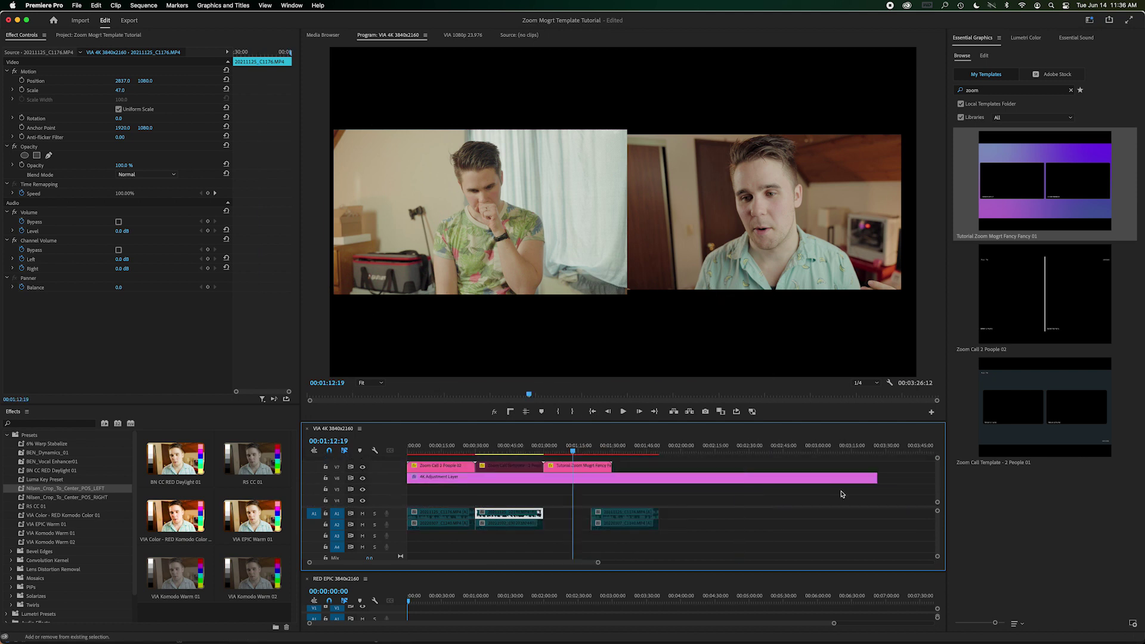
drag(704, 529, 591, 493)
scroll(661, 494, down, 2)
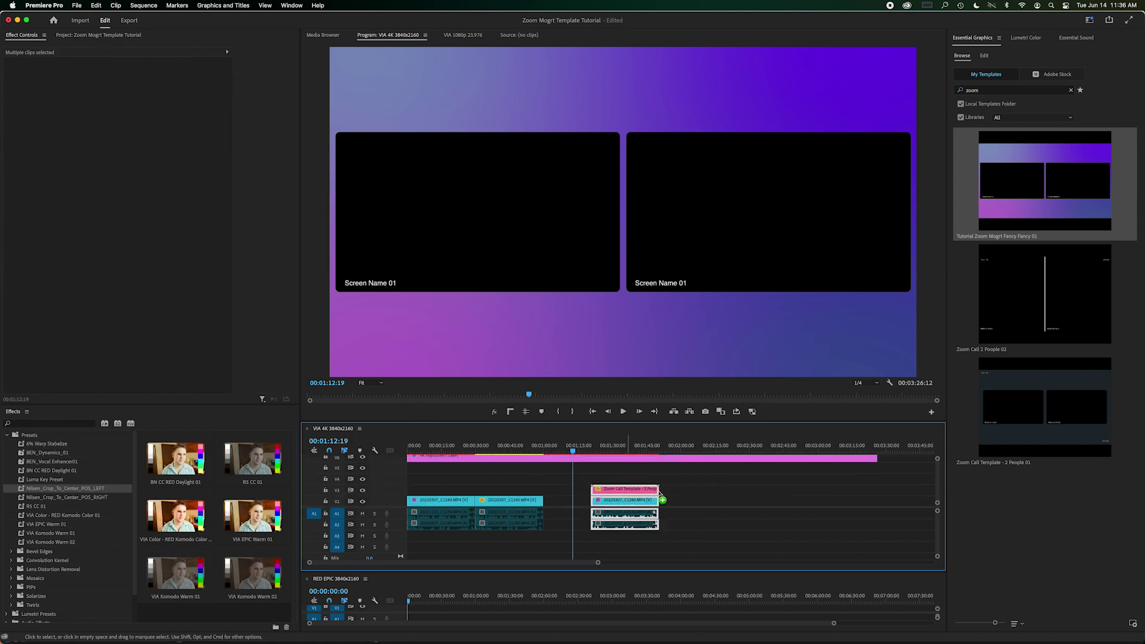
drag(660, 494, 696, 494)
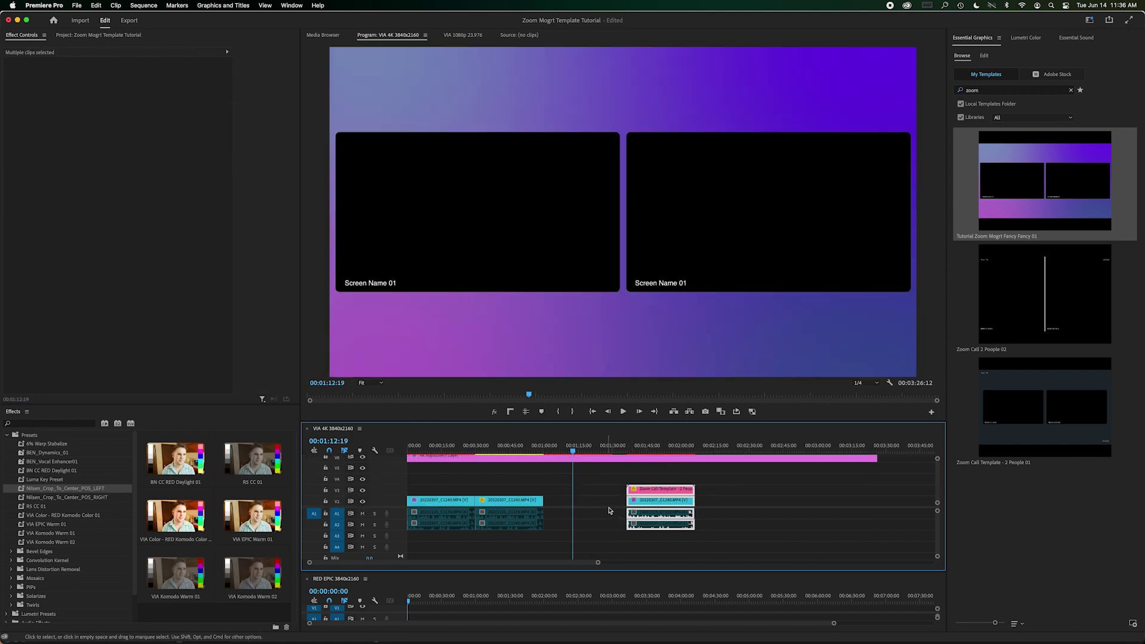
Move the last section's two footage clips beneath the Tutorial Zoom Mogrt Fancy Fancy 01 template and place the playhead at 00:01:09:16.
scroll(609, 511, down, 1)
drag(605, 489, 568, 510)
drag(568, 444, 566, 446)
View the third section's upper footage clip at its original framing in the Source Monitor, then return to the program view.
click(582, 478)
click(584, 488)
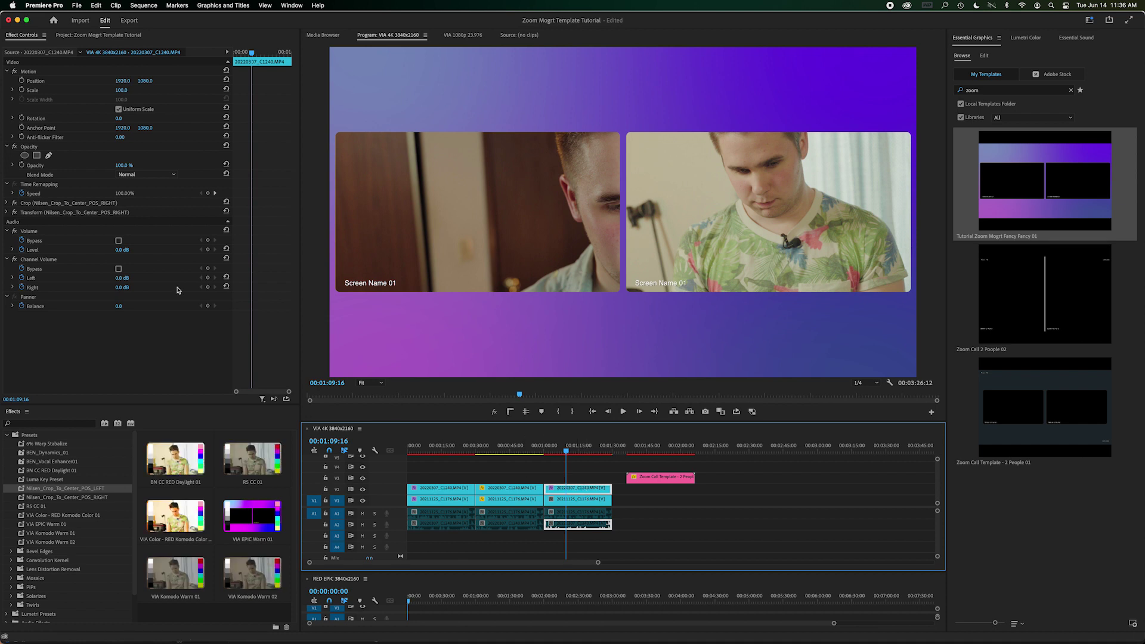
shift+click(550, 489)
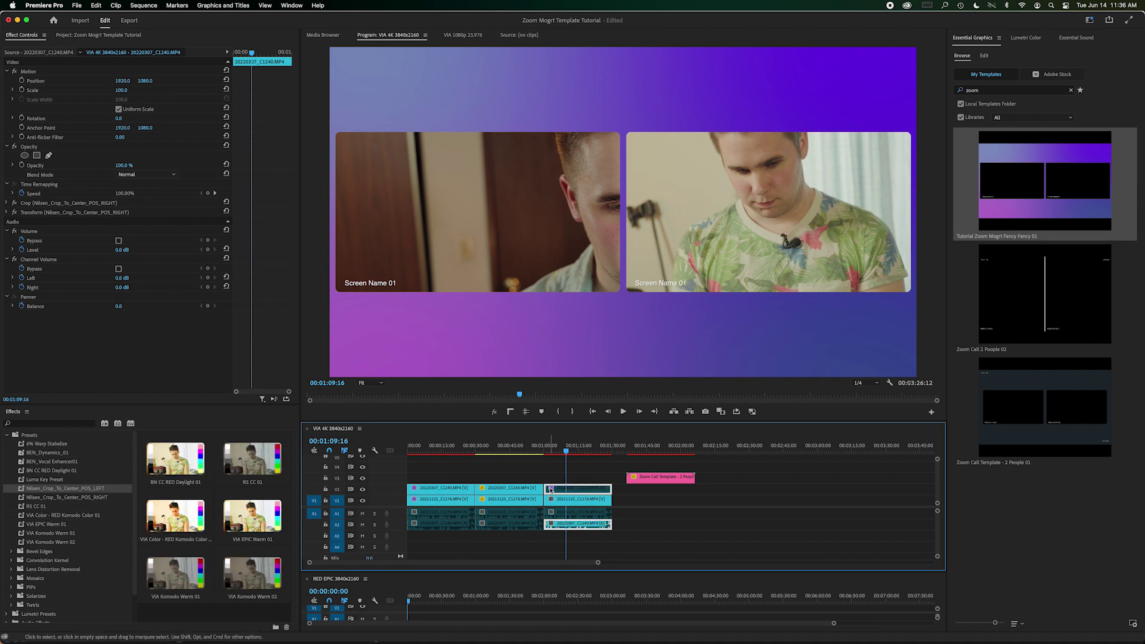
double_click(588, 489)
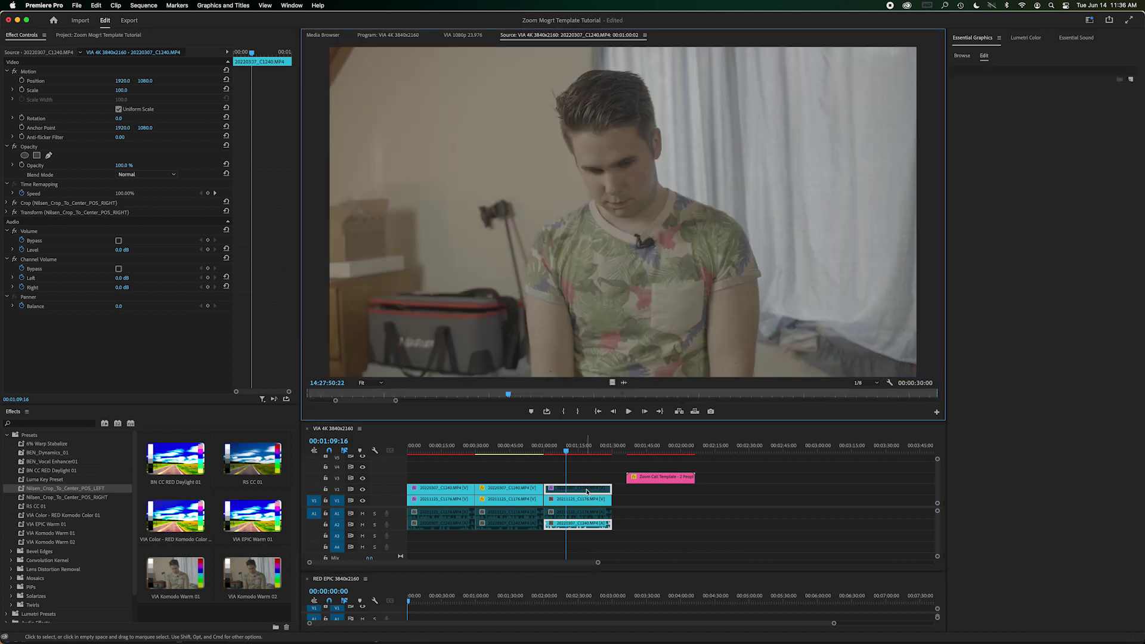
click(588, 491)
scroll(588, 491, up, 2)
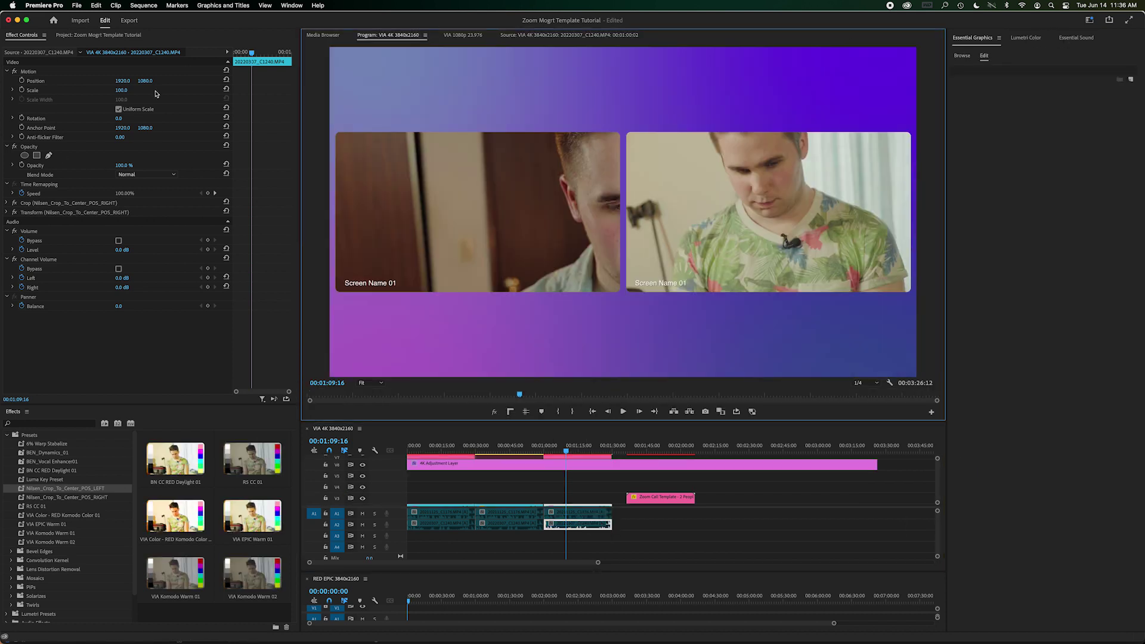
Search the effects for "transform" and apply the Distort Transform effect to the third section's upper footage clip.
click(16, 425)
text(cr)
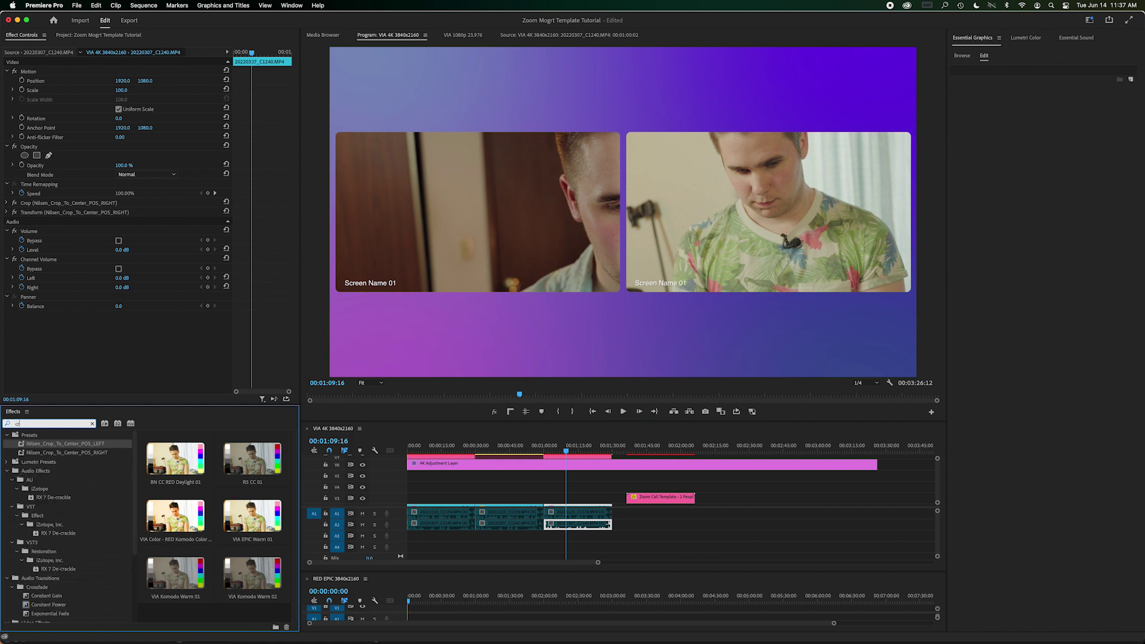
key(BackSpace)
key(BackSpace)
text(transfro)
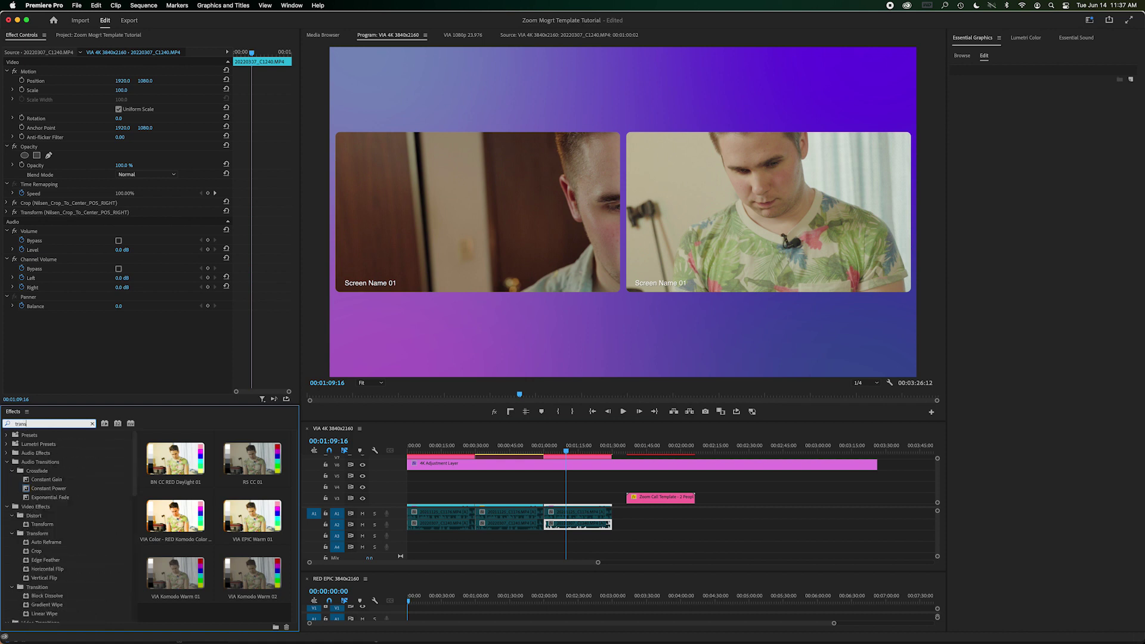
key(BackSpace)
key(BackSpace)
text(form)
drag(42, 488, 578, 489)
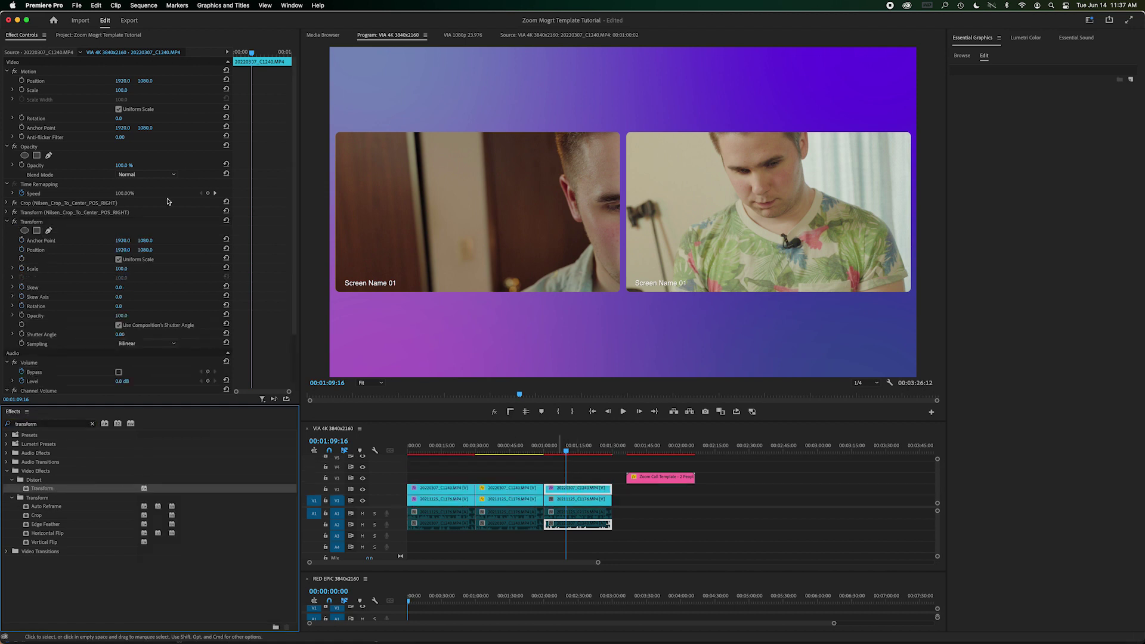
Turn off Scale to Frame Size for the third section's upper footage clip.
drag(122, 81, 125, 81)
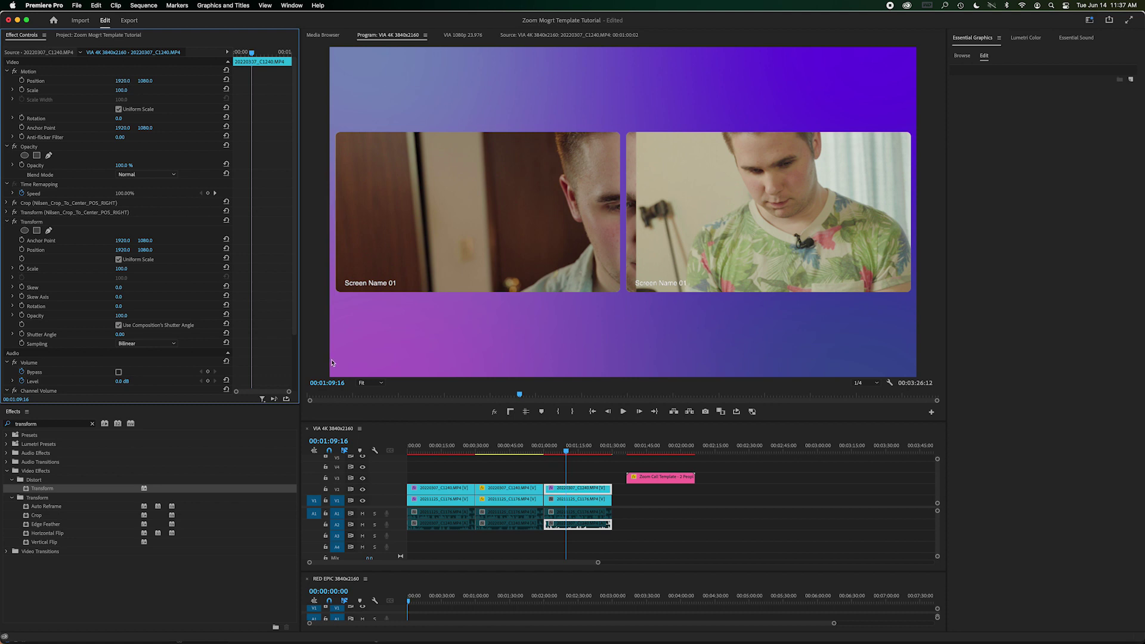
right_click(591, 494)
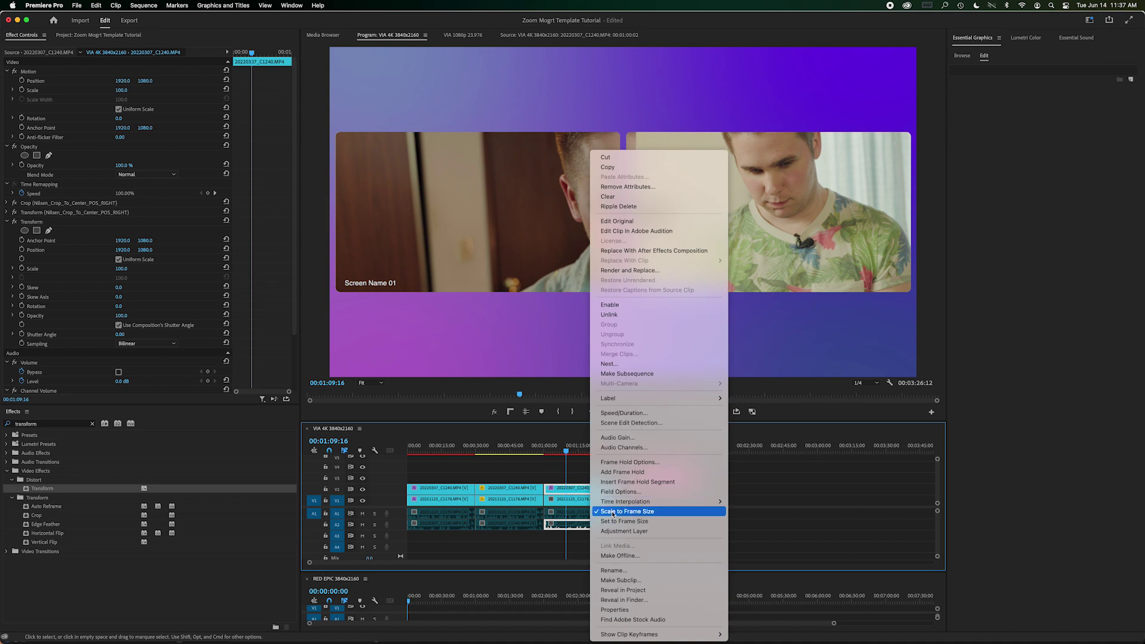
click(610, 511)
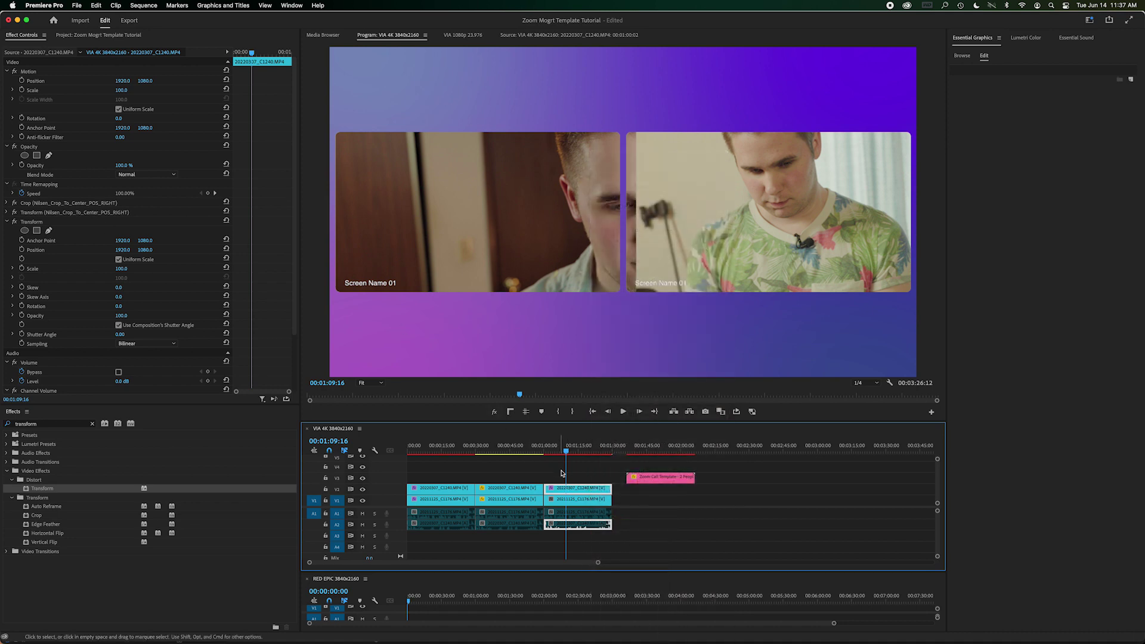
Remove the old preset Crop and Transform effects from the third section's upper footage clip, keeping the newly added Transform.
click(67, 203)
key(Delete)
click(68, 203)
key(Delete)
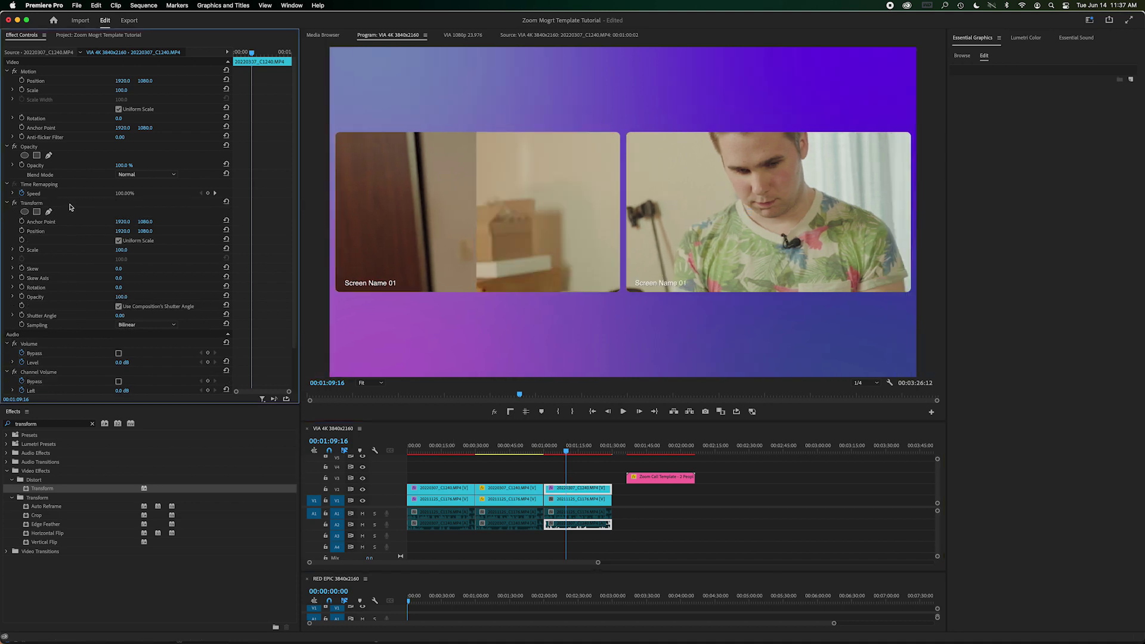
click(492, 441)
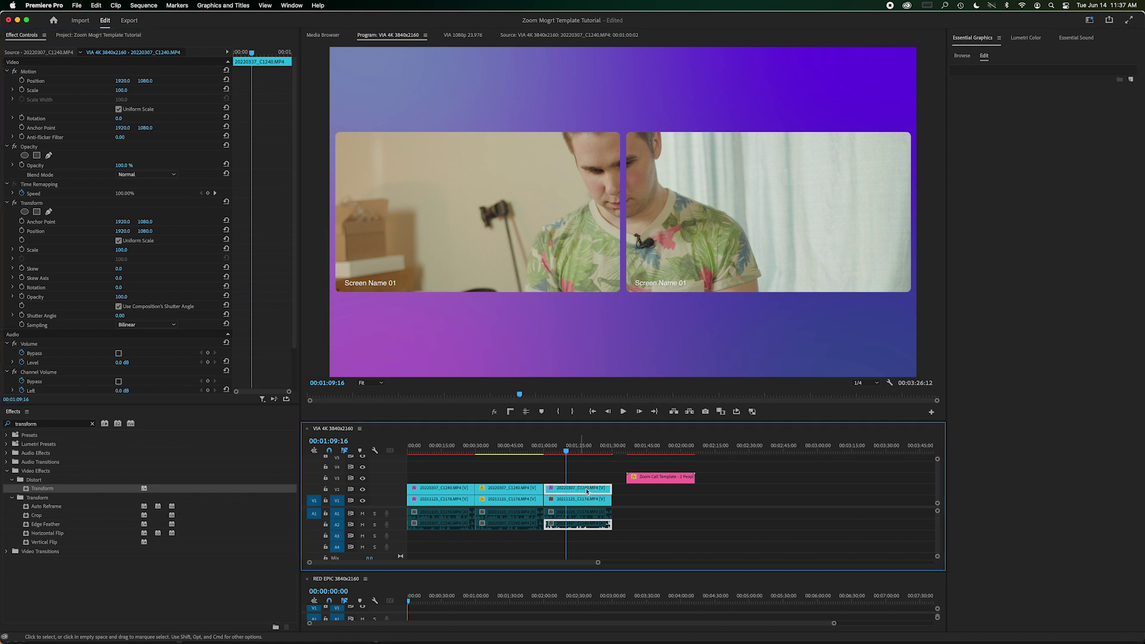
Set the upper clip's Transform scale to 50 and shift its horizontal position to about 2878 to fill the right-hand call window.
click(121, 251)
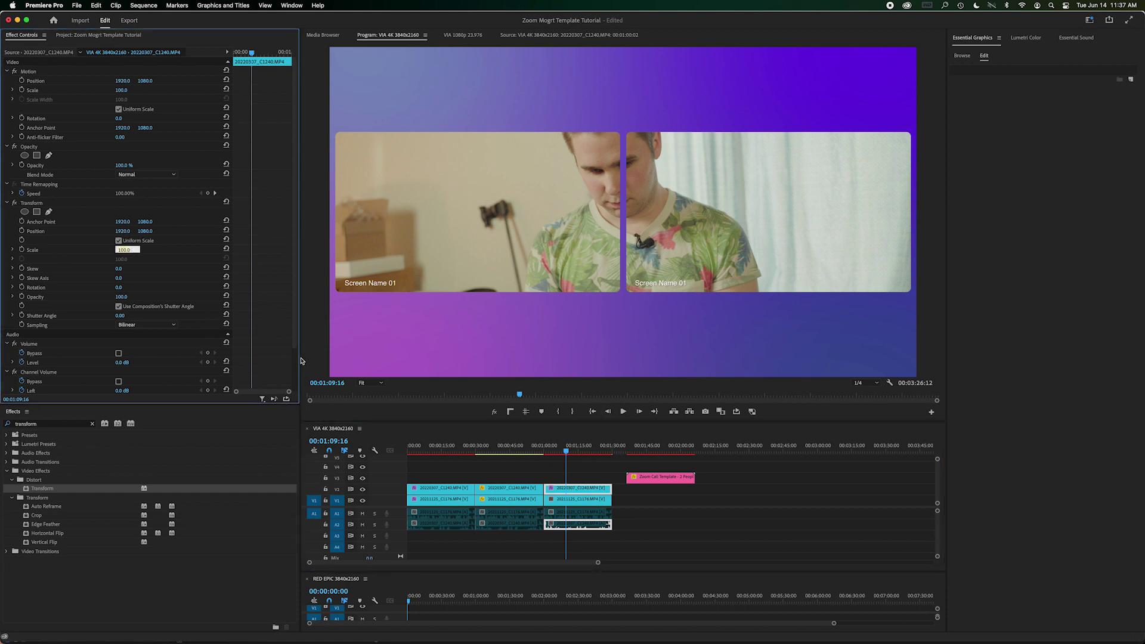
text(50)
key(Return)
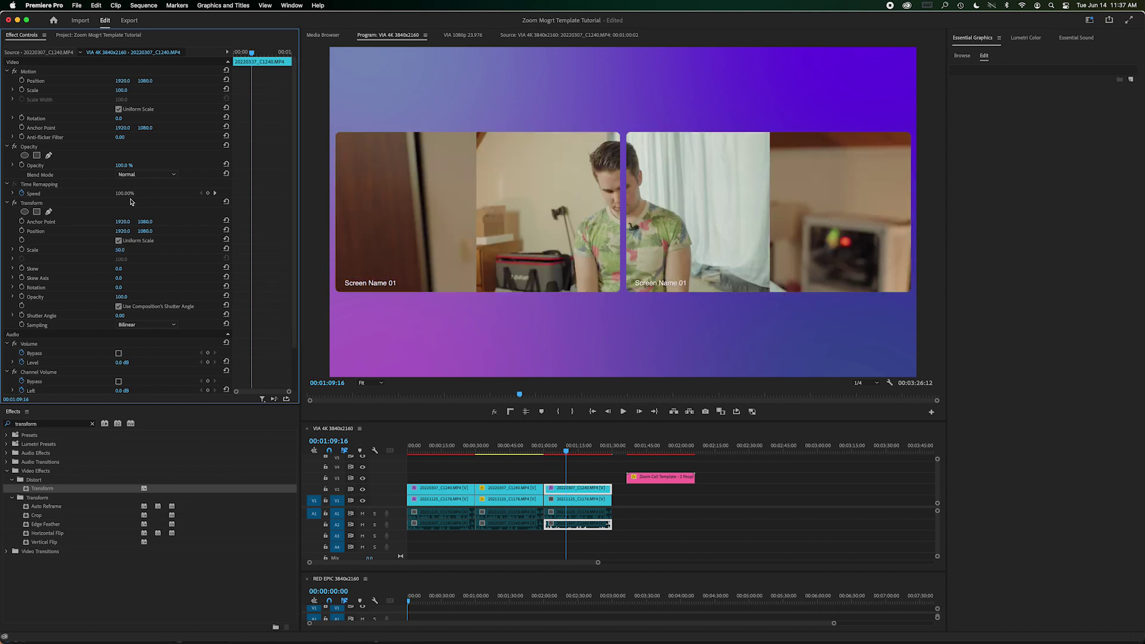
drag(123, 231, 456, 231)
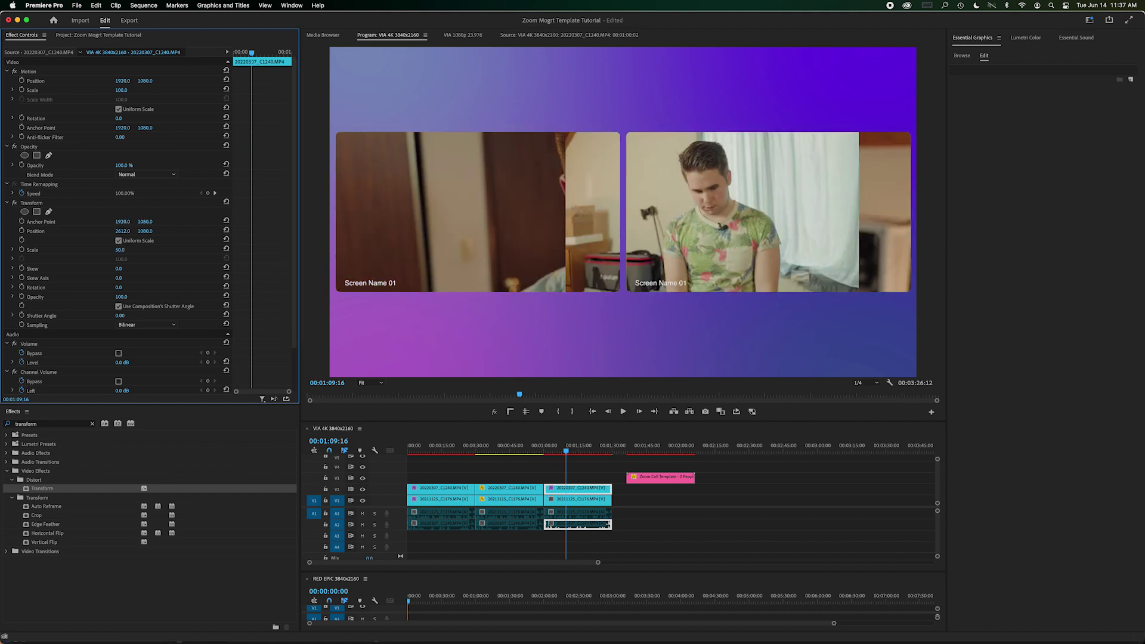
drag(538, 231, 653, 265)
Disable the Tutorial Zoom Mogrt Fancy Fancy 01 template clip above the third section's footage.
scroll(525, 489, up, 3)
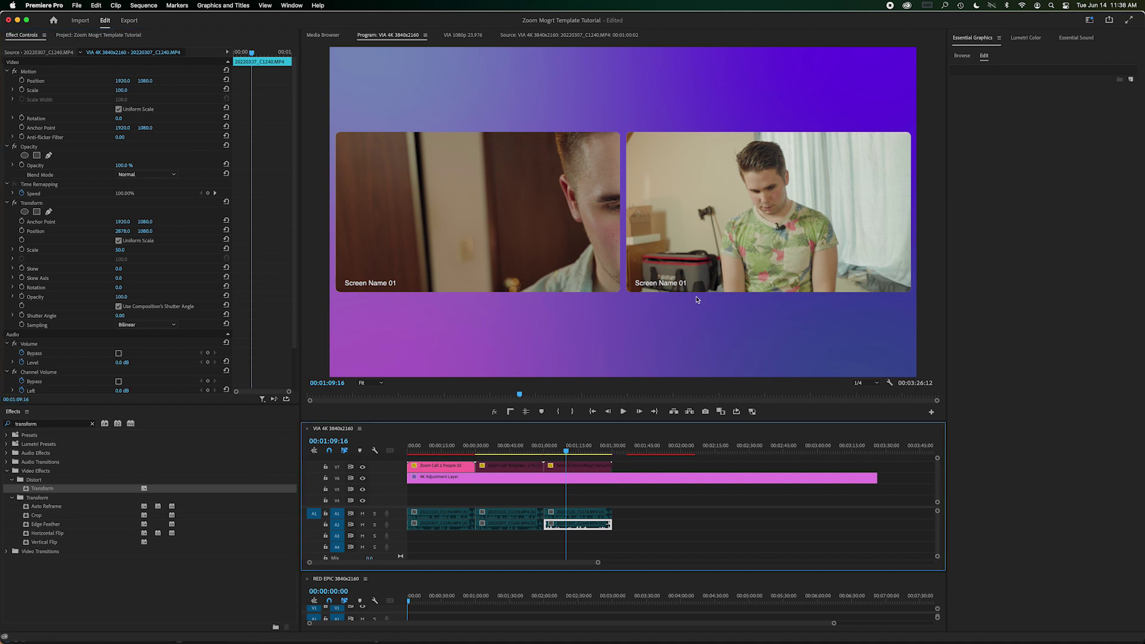
click(581, 466)
scroll(586, 496, down, 3)
Copy the Transform effect from the third section's upper footage clip onto the lower footage clip.
click(578, 490)
click(29, 204)
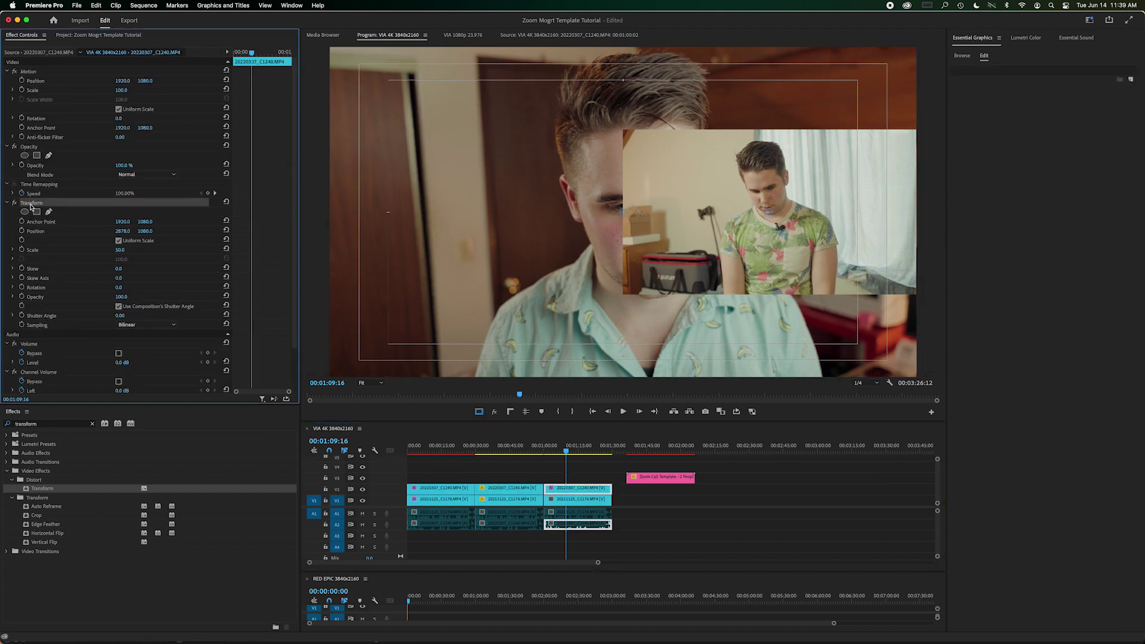
click(563, 499)
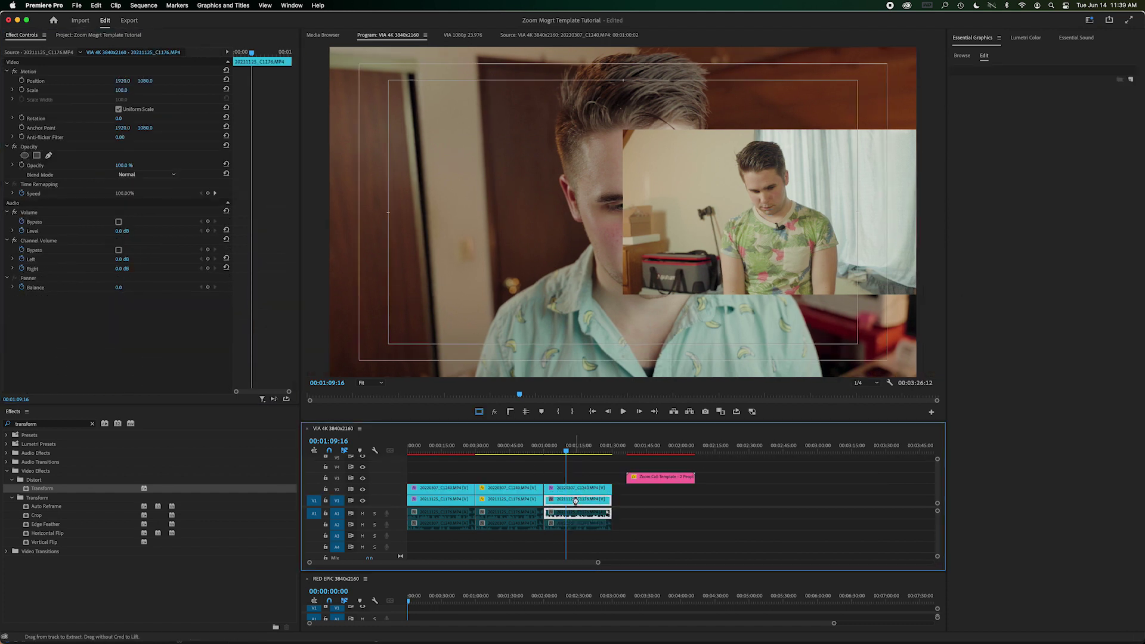
key(super+v)
Set the lower clip's Transform horizontal position to 960 and open the sequence settings to check the frame size.
click(128, 222)
drag(122, 231, 70, 231)
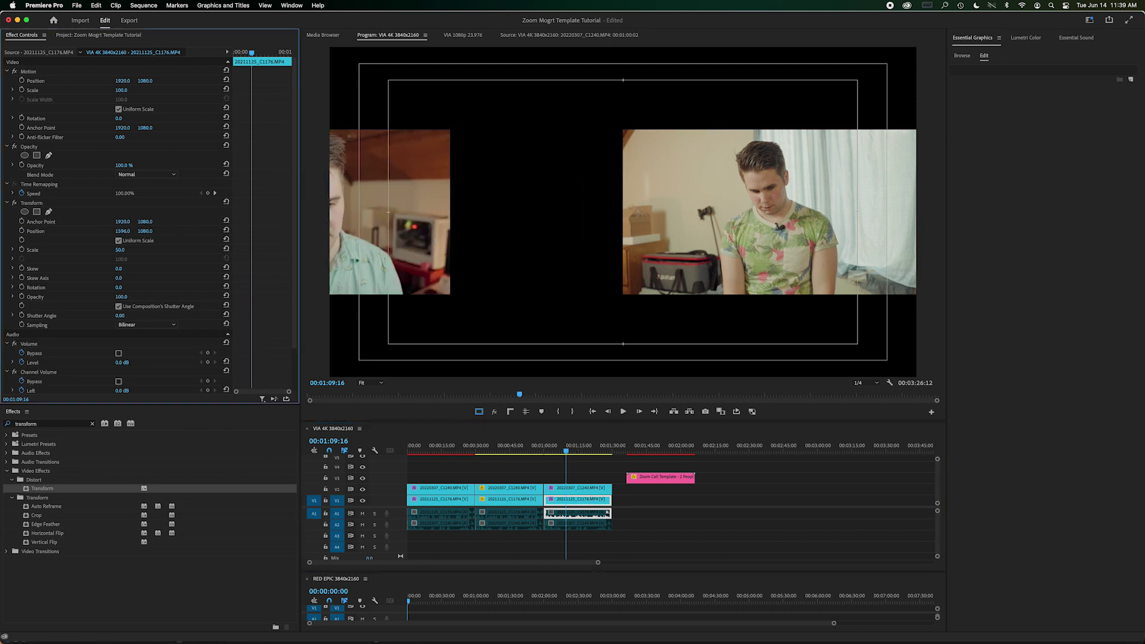
drag(122, 231, 118, 231)
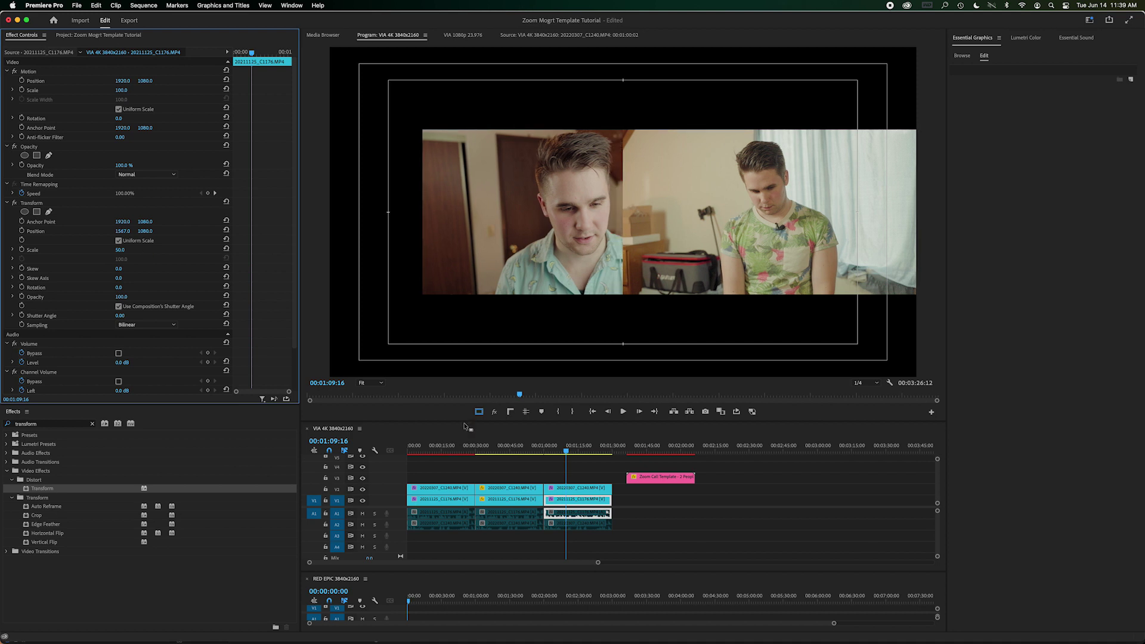
scroll(549, 484, up, 2)
scroll(549, 484, down, 3)
drag(122, 230, 124, 234)
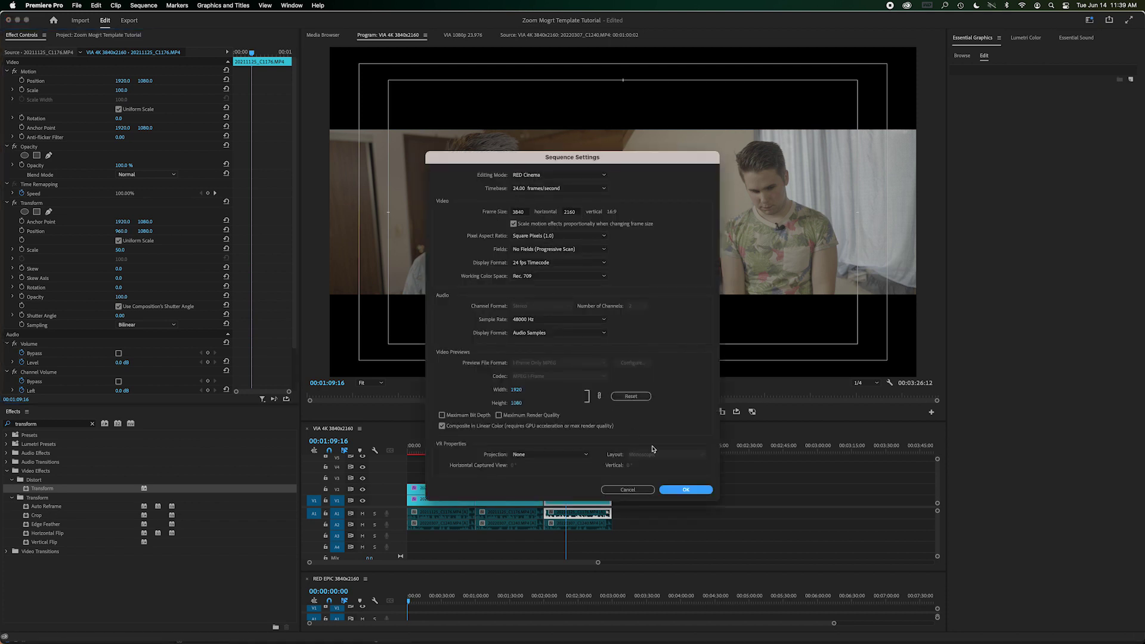
Close the sequence settings, switch to Calculator and divide the 3840 frame width by 4.
click(675, 494)
key(super+Tab)
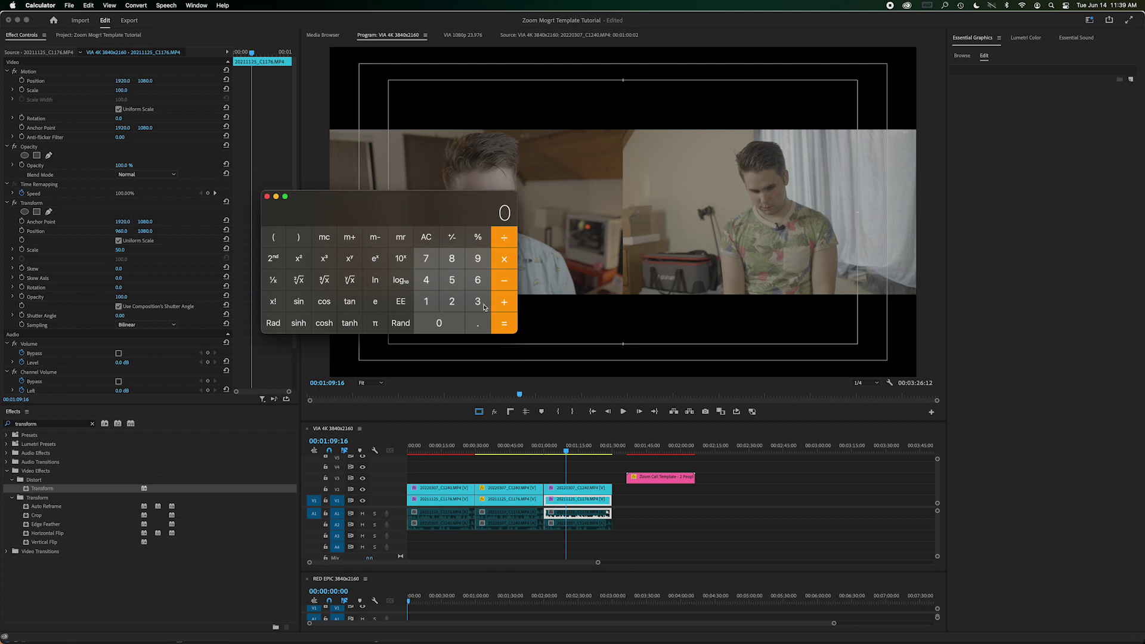
text(3840)
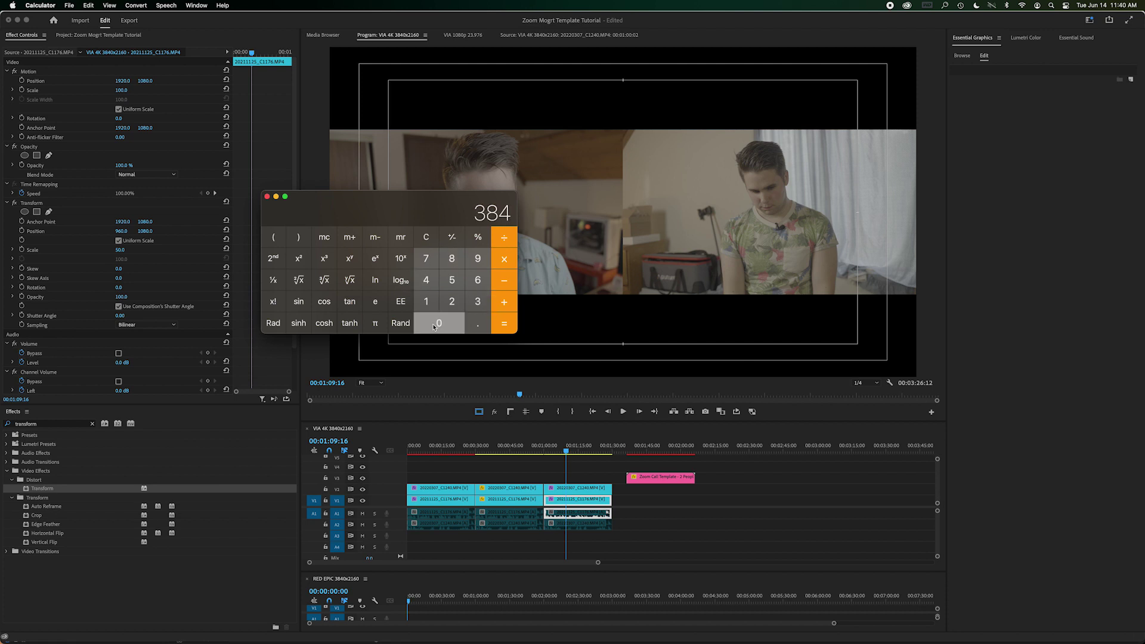
click(507, 237)
click(432, 282)
click(505, 328)
drag(439, 211, 445, 334)
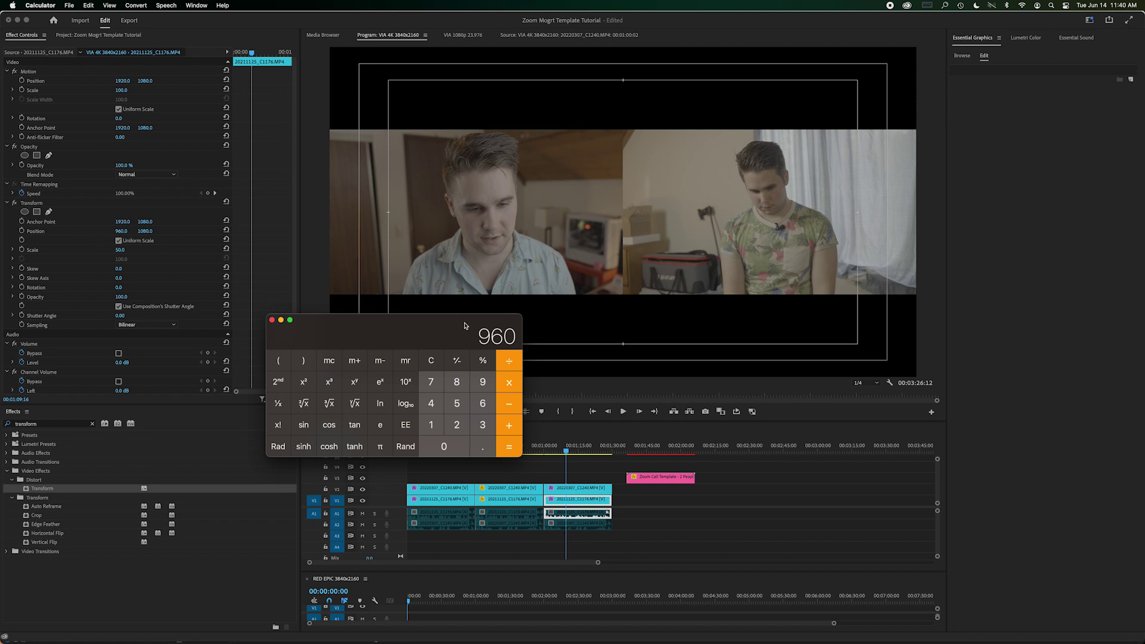
Multiply the quarter-width result by 3 in Calculator to find the right-hand clip's horizontal position.
click(512, 386)
click(486, 422)
click(508, 446)
drag(469, 343, 504, 343)
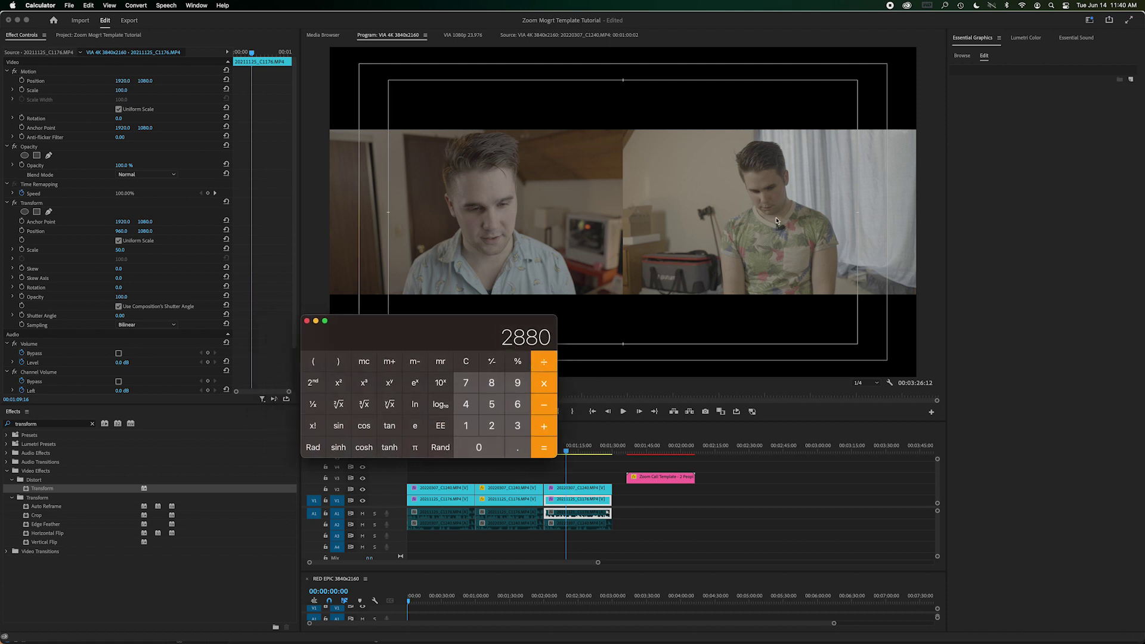
Return to Premiere Pro and set the third section's upper footage clip's Transform horizontal position to 2880.
click(578, 488)
click(121, 231)
text(2880)
key(Return)
click(121, 231)
text(2880)
key(Return)
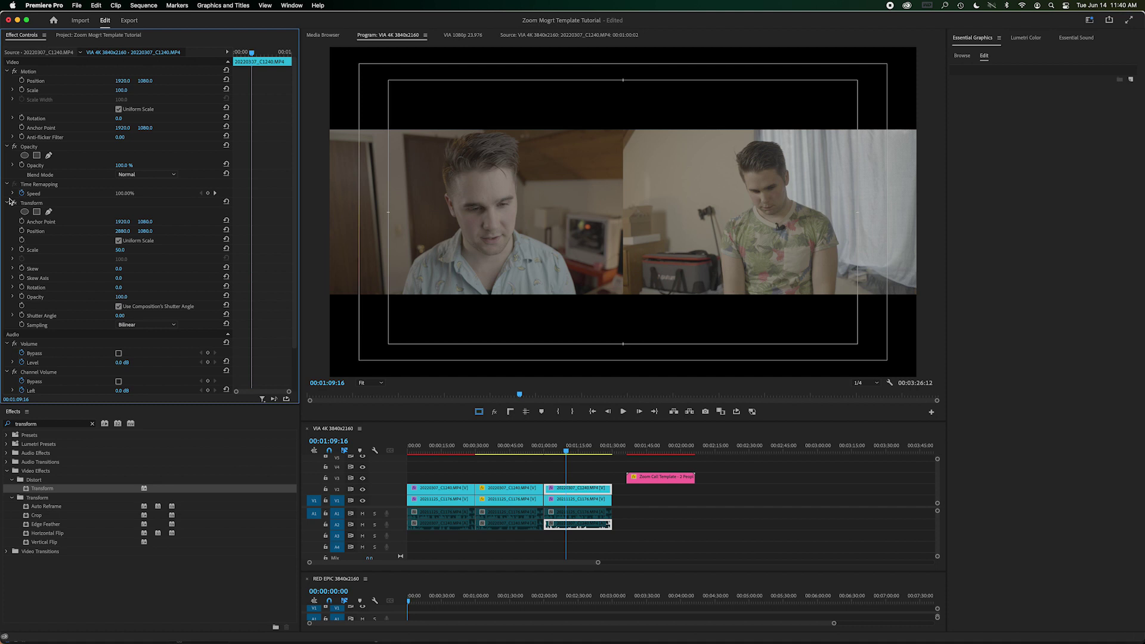
right_click(32, 205)
click(41, 204)
click(270, 4)
mouse_move(179, 3)
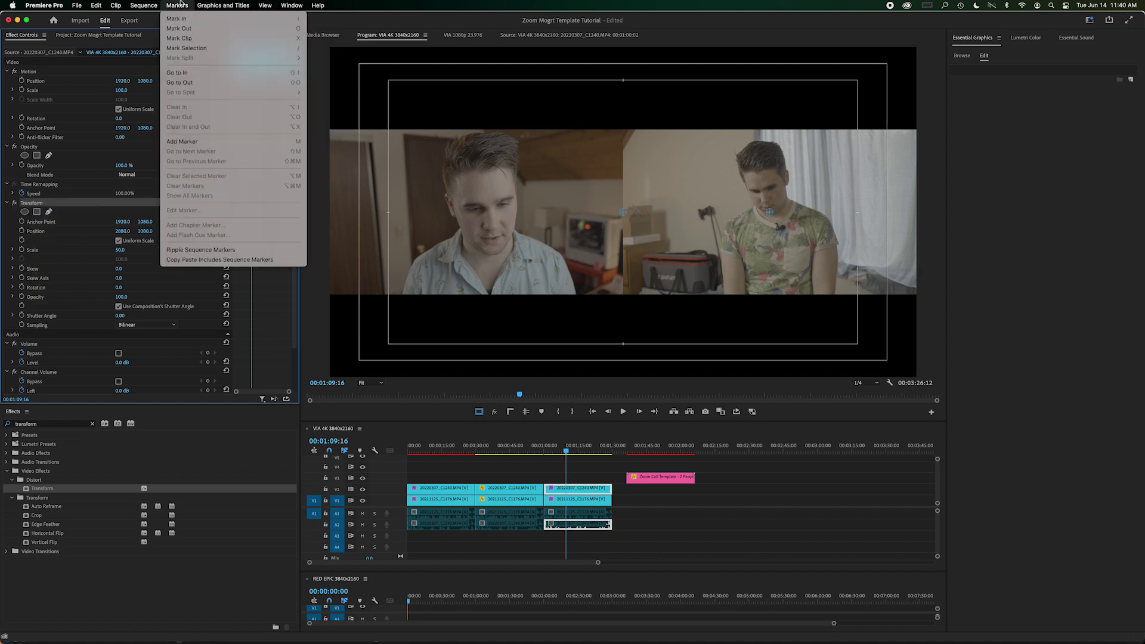
click(53, 187)
Save the upper clip's Transform effect as a preset named "BEN_FancyZoom Crop RIGHT 16:9" with type Scale.
right_click(38, 207)
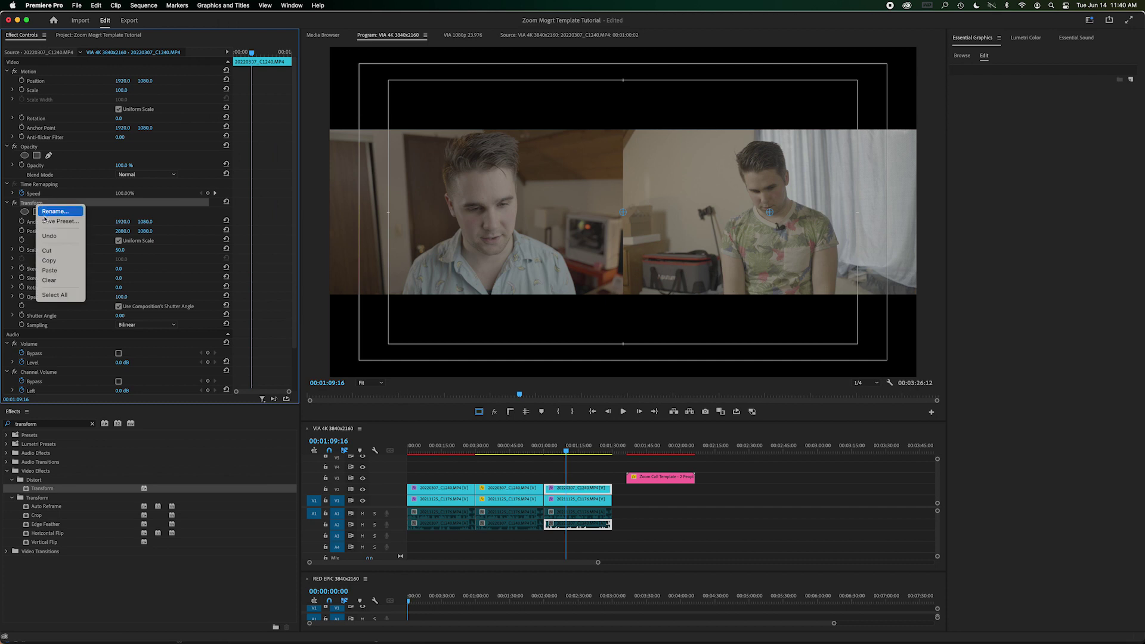
click(49, 222)
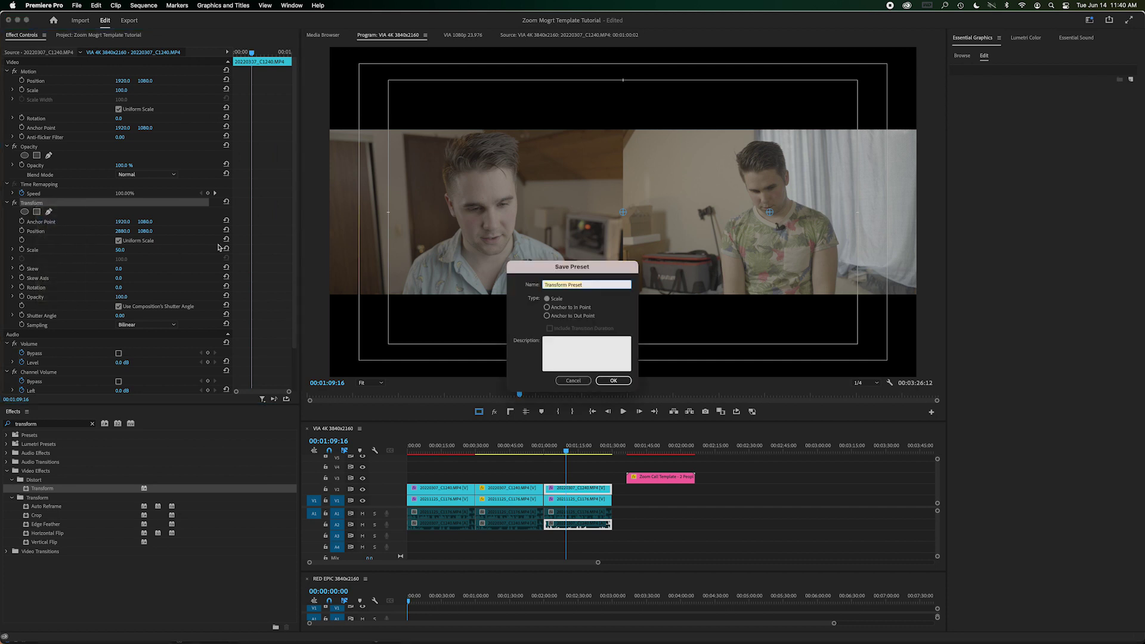
text(BEN_FancyZoom Crop RIGHT)
key(Return)
Save the lower clip's Transform effect as a preset named "BEN_FancyZoom Crop LEFT 16:9" and list the saved presets without the search filter.
click(546, 499)
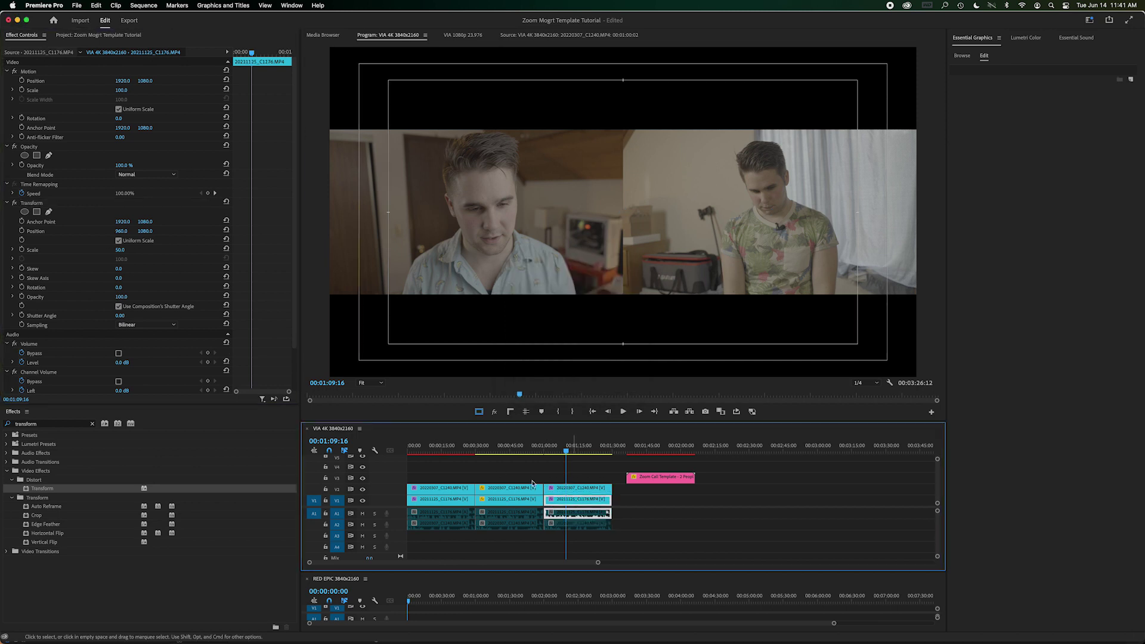
right_click(28, 204)
click(51, 220)
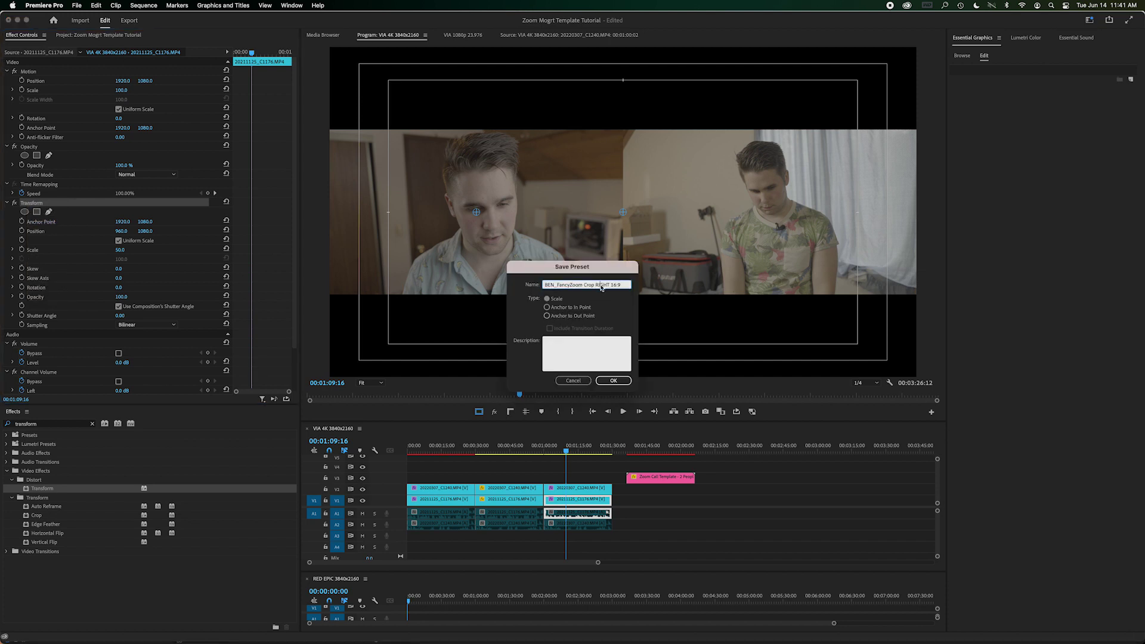
text(LEF)
click(613, 381)
click(91, 423)
click(7, 435)
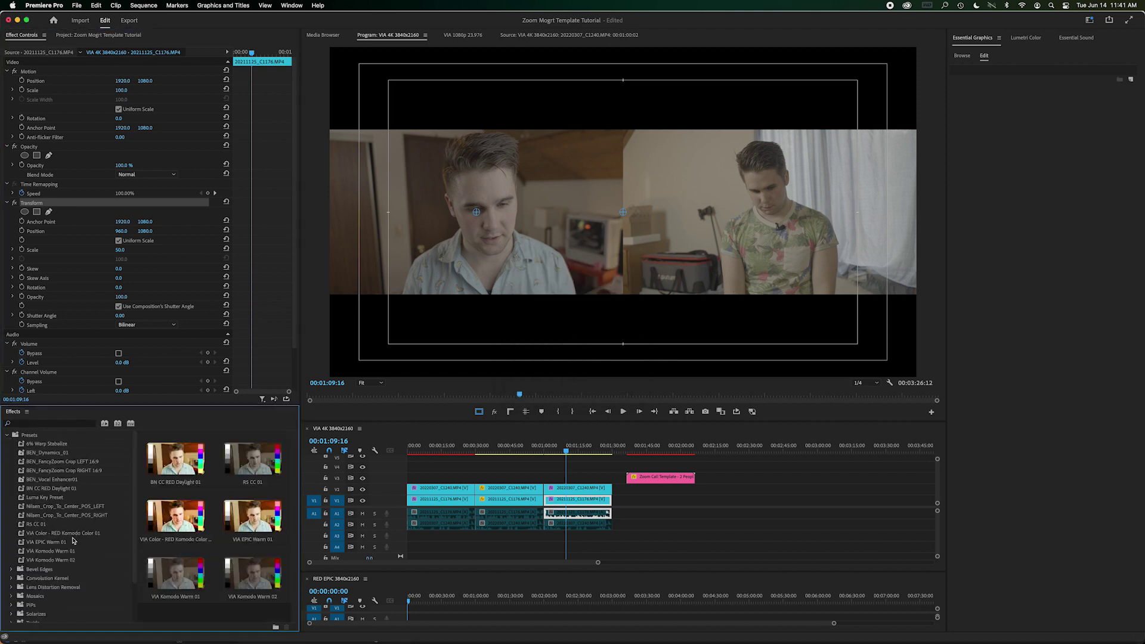
Remove the manually configured Transform effect from both the upper and lower footage clips in the third section.
click(58, 462)
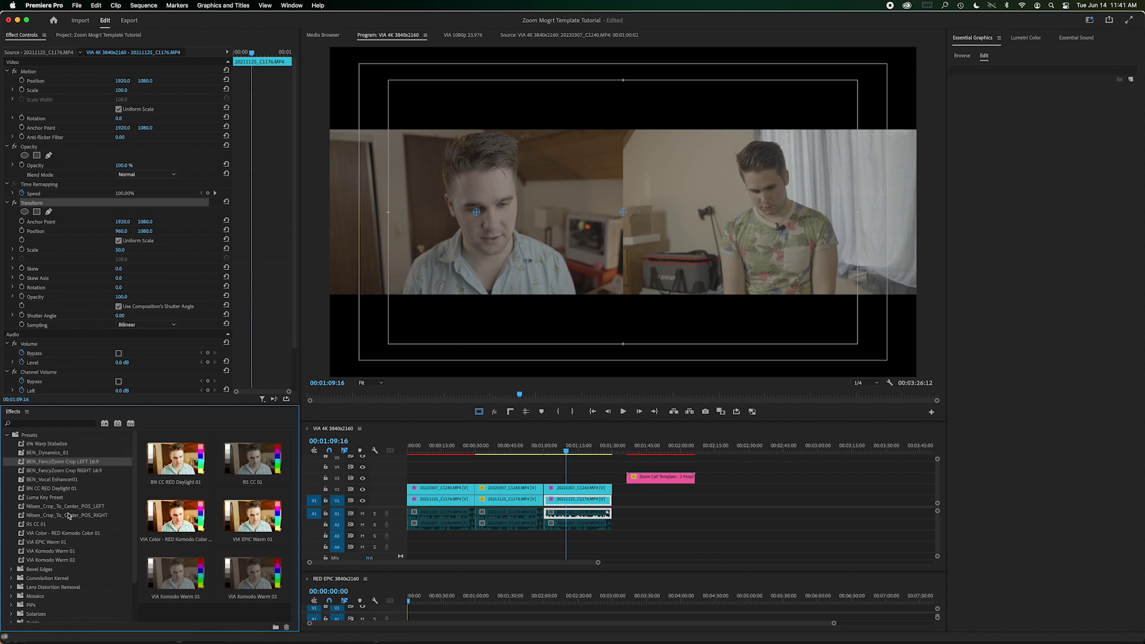
click(584, 490)
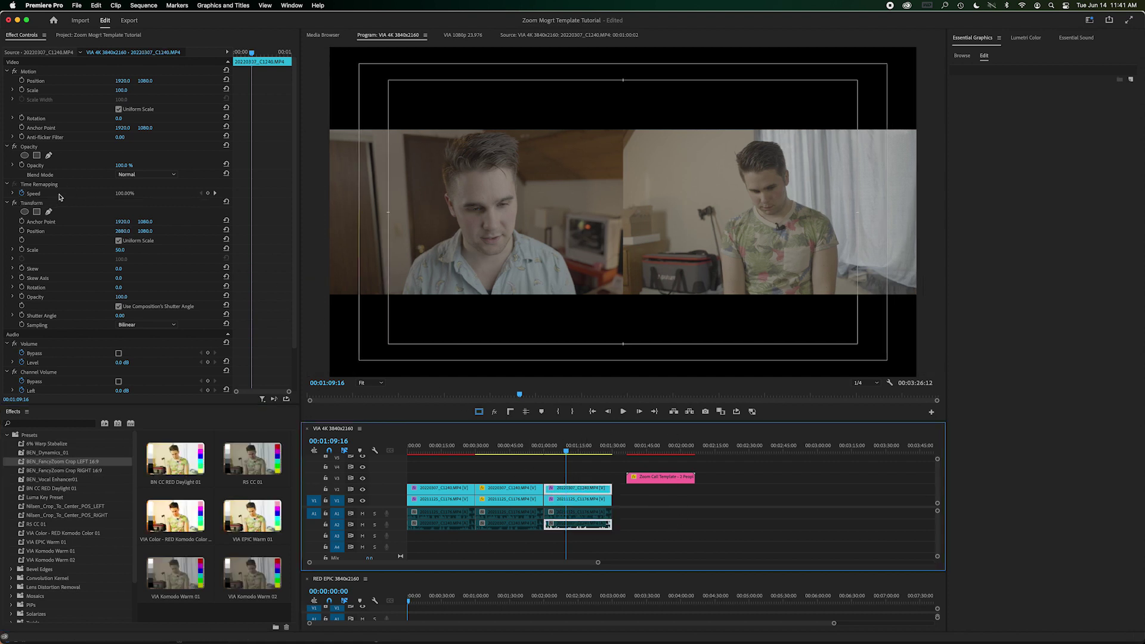
click(40, 203)
key(Delete)
click(575, 500)
click(39, 204)
key(Delete)
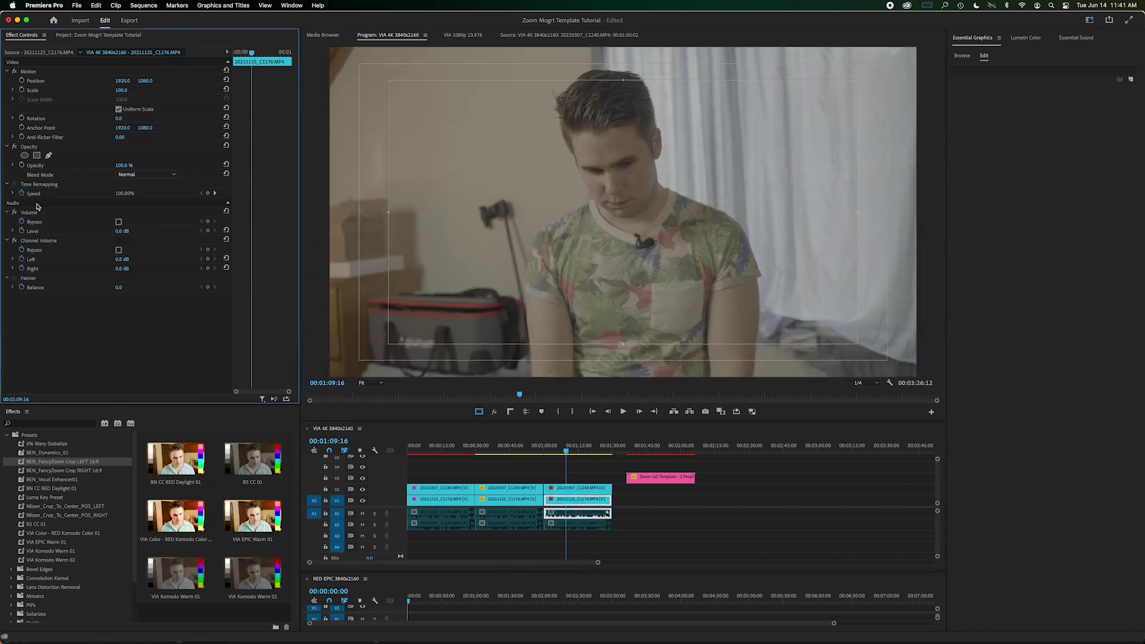
Apply the "BEN_FancyZoom Crop RIGHT 16:9" preset to the third section's upper footage clip and "BEN_FancyZoom Crop LEFT 16:9" to the lower one.
click(590, 488)
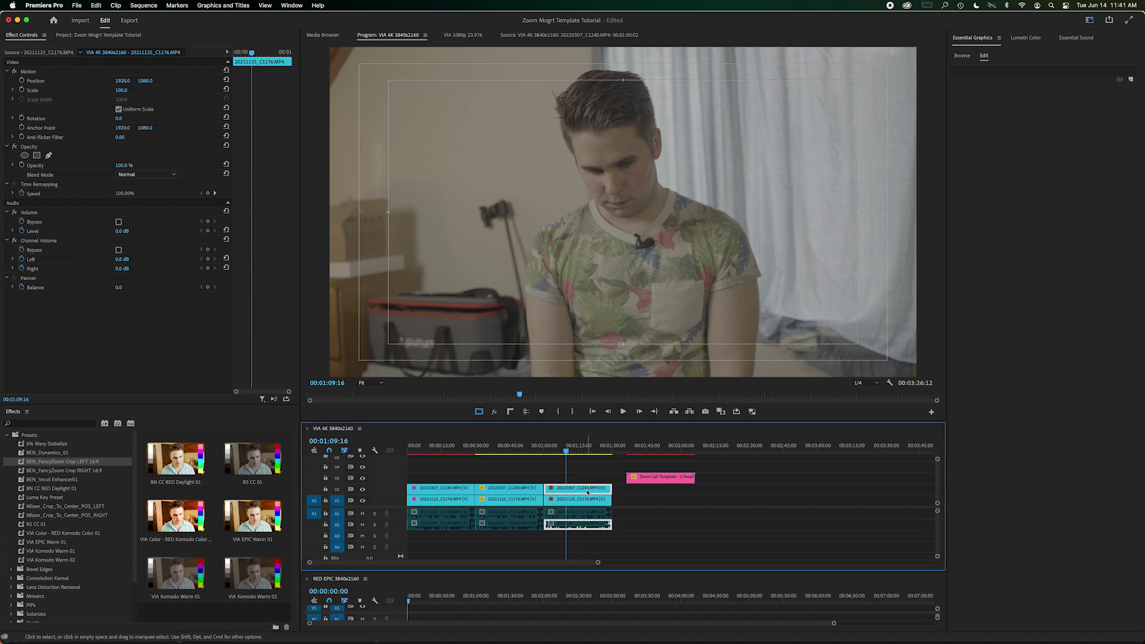
drag(77, 472, 610, 490)
click(591, 504)
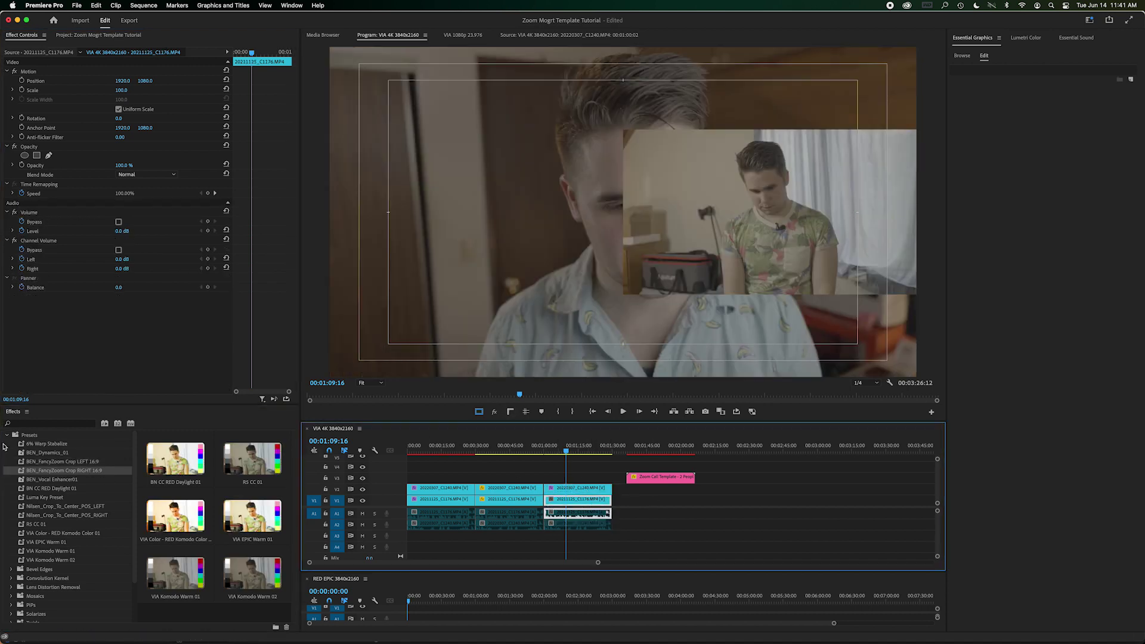
drag(60, 461, 592, 503)
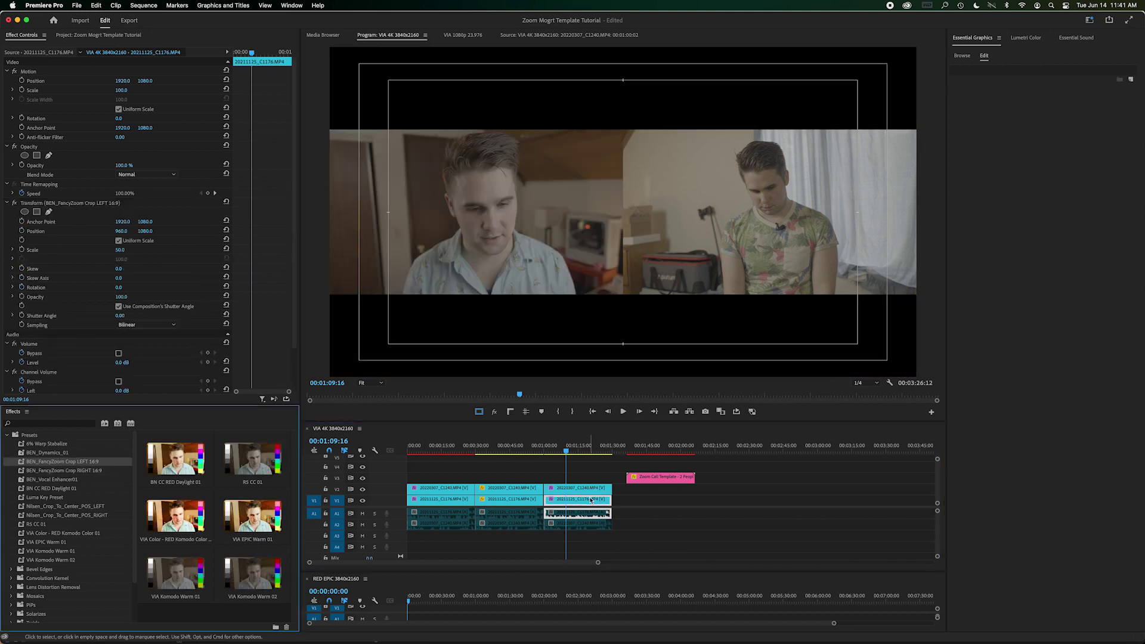
Browse the installed zoom templates and select the "Tutorial Zoom Mogrt Fancy Fancy 01" graphic clip above the third section's footage.
scroll(595, 494, up, 3)
click(962, 56)
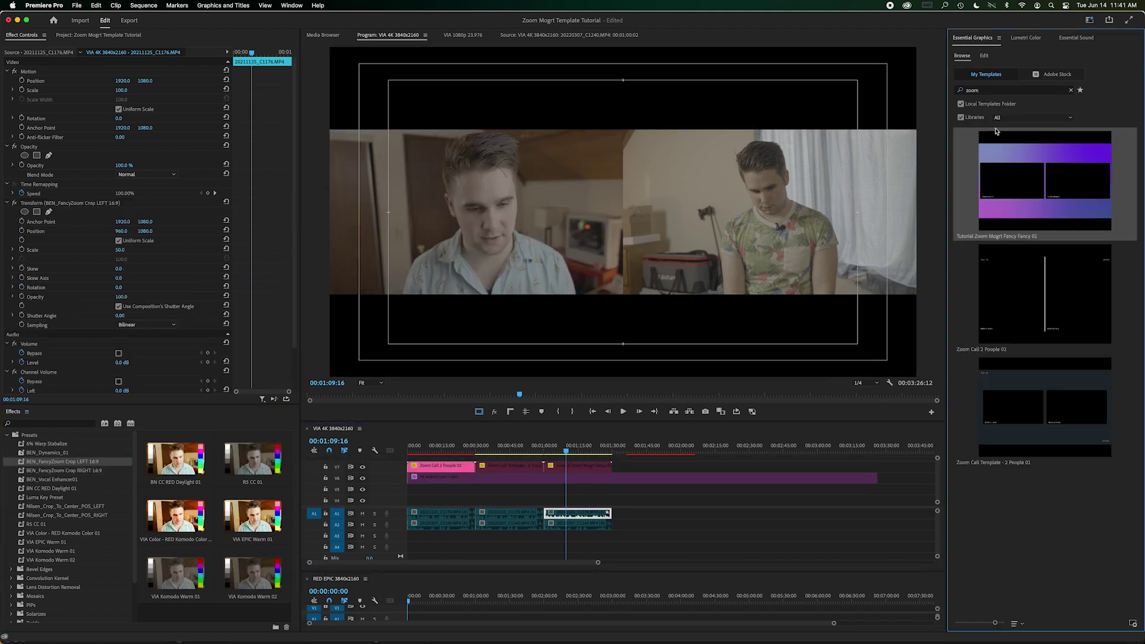
click(591, 468)
drag(592, 473, 593, 473)
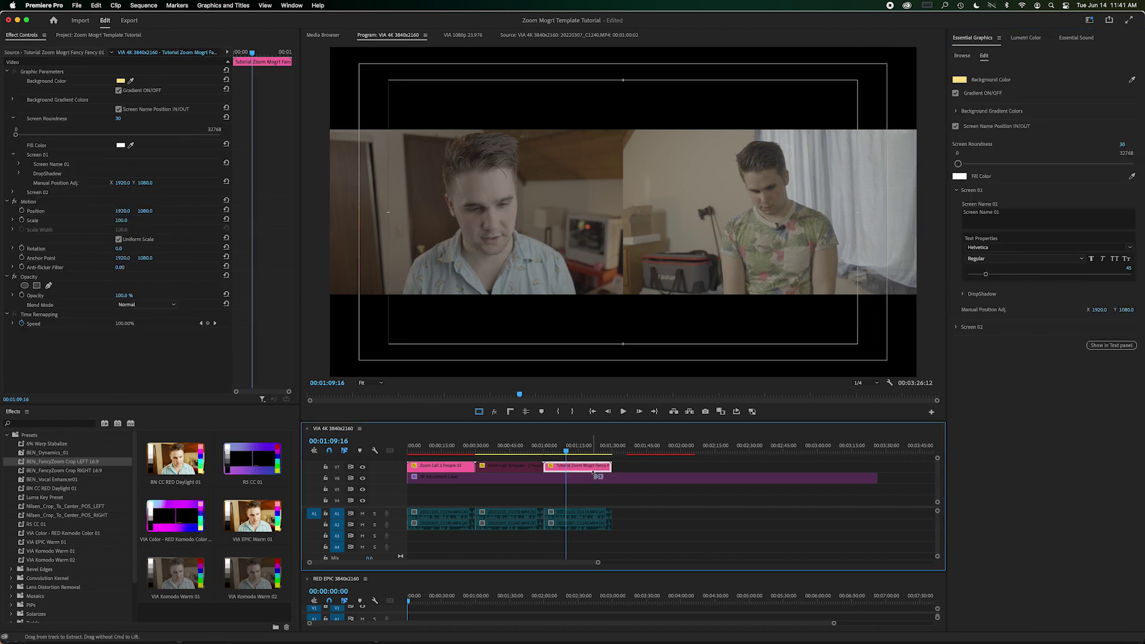